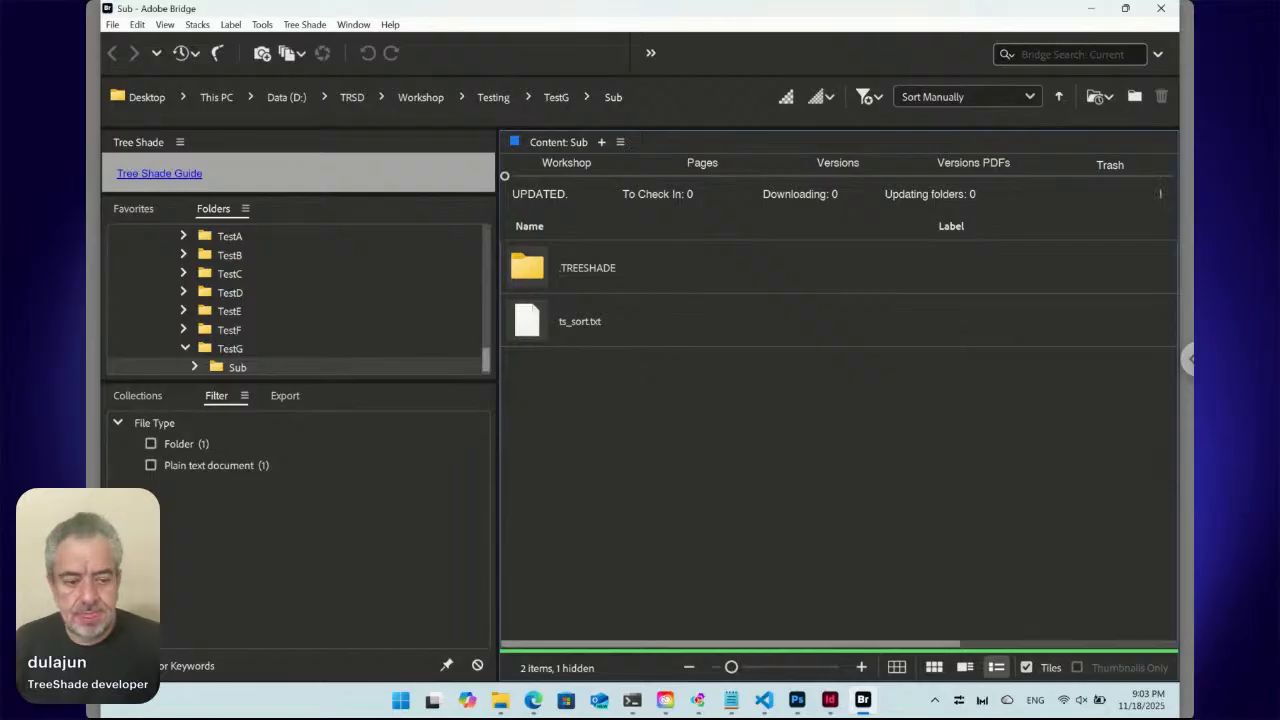
- Switch to Microsoft Edge, return to the TreeShade listing on Adobe Exchange and highlight the plug-in title
click(533, 700)
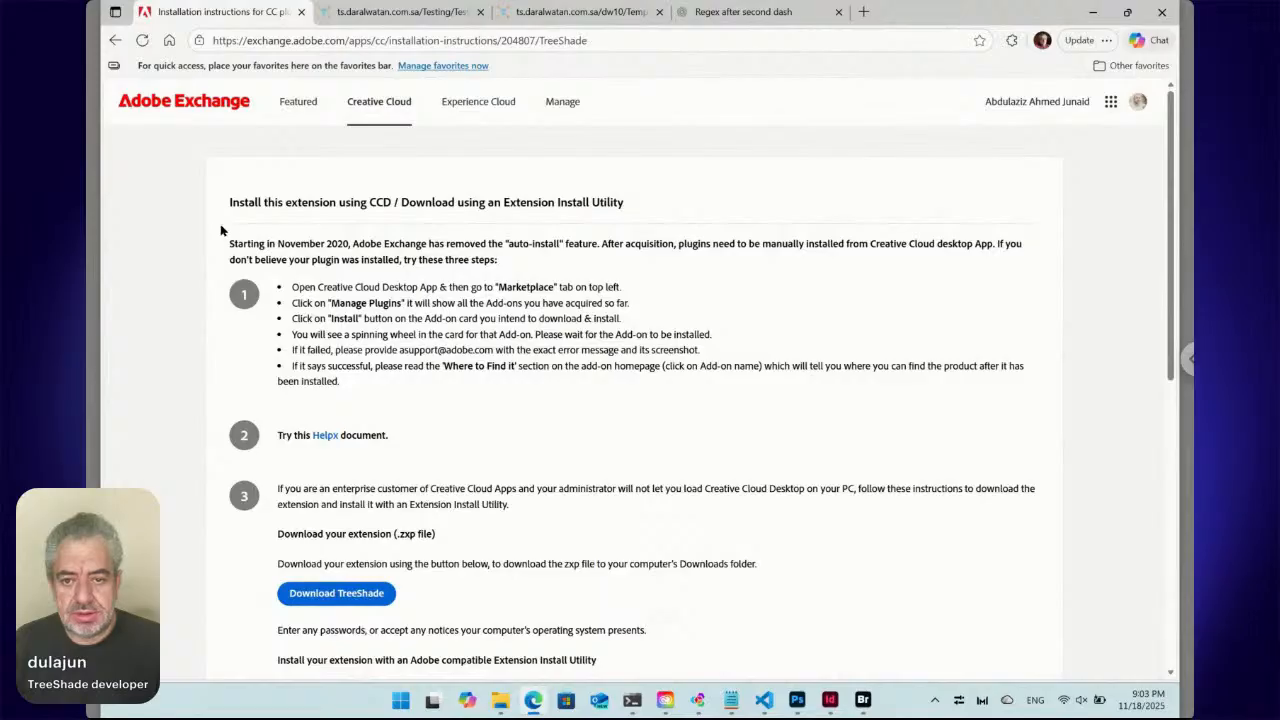
click(115, 40)
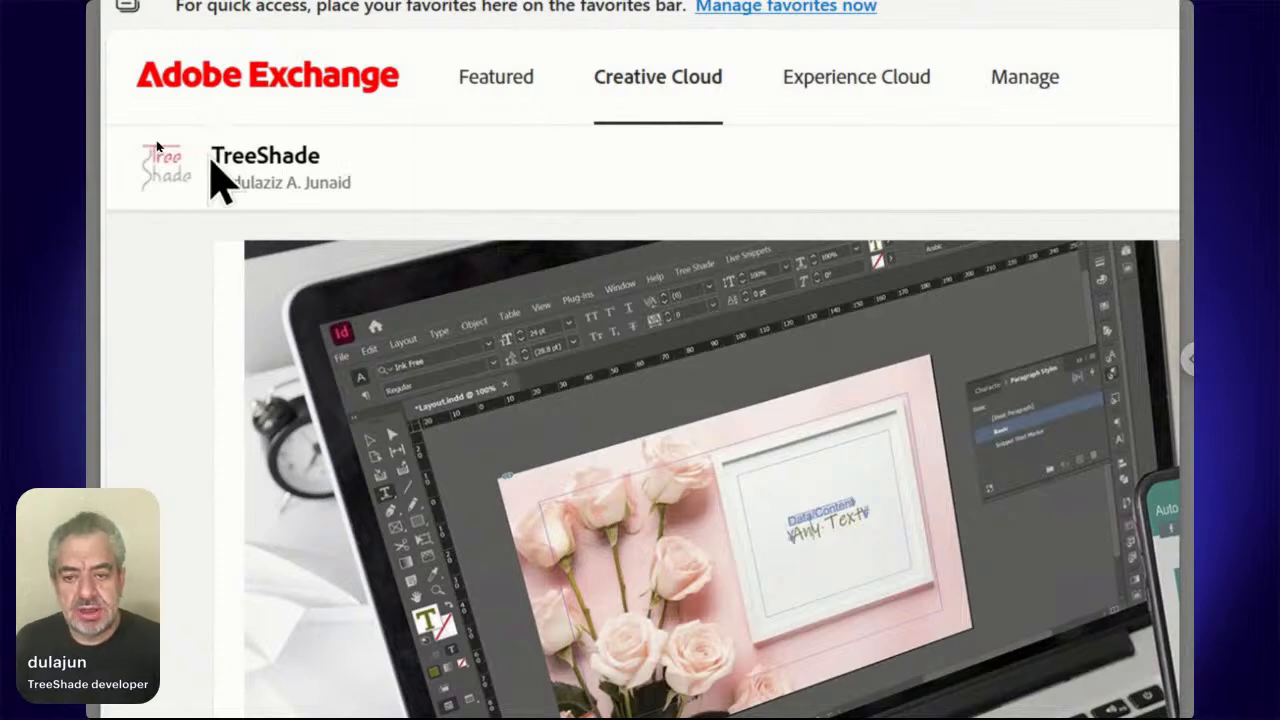
double_click(214, 155)
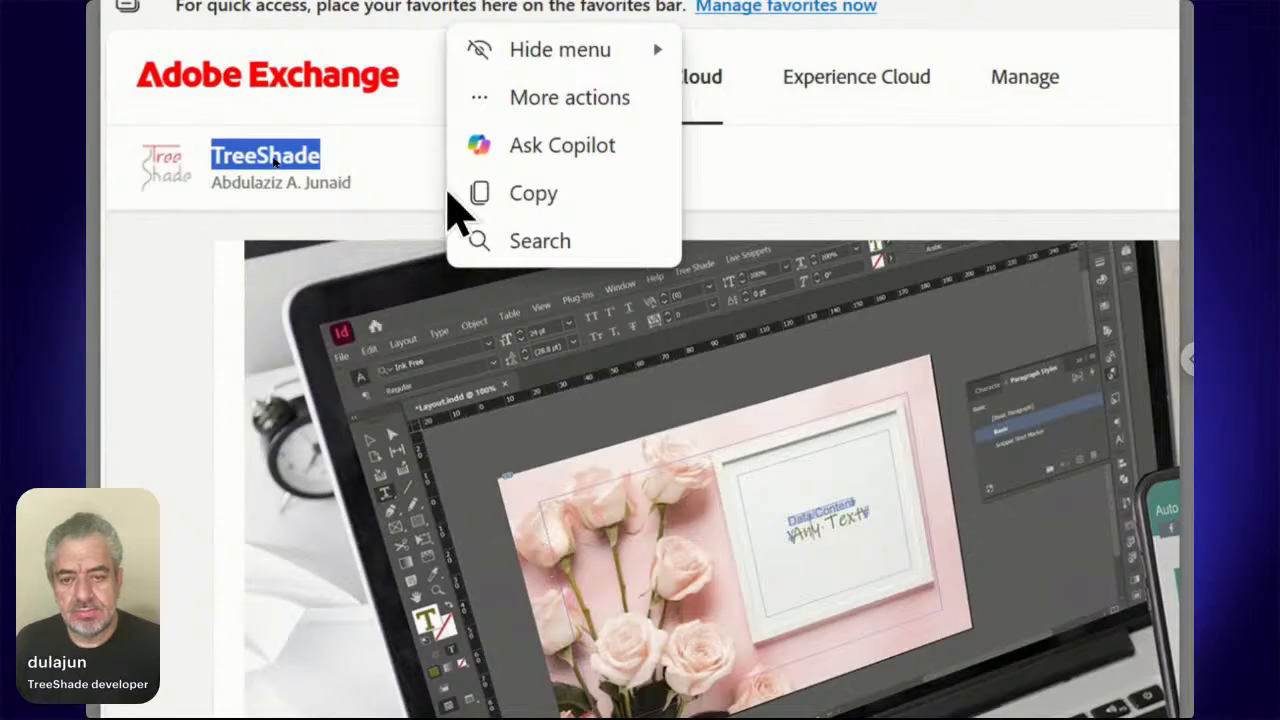
click(413, 185)
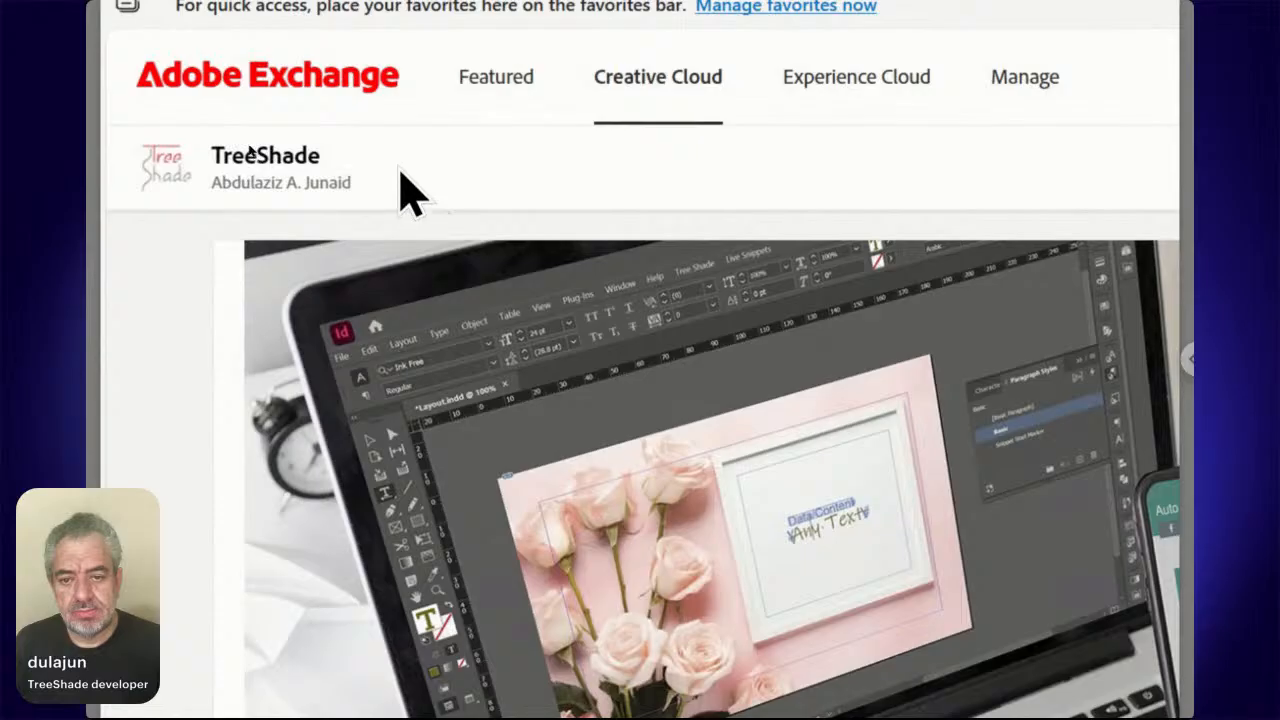
drag(380, 165, 181, 160)
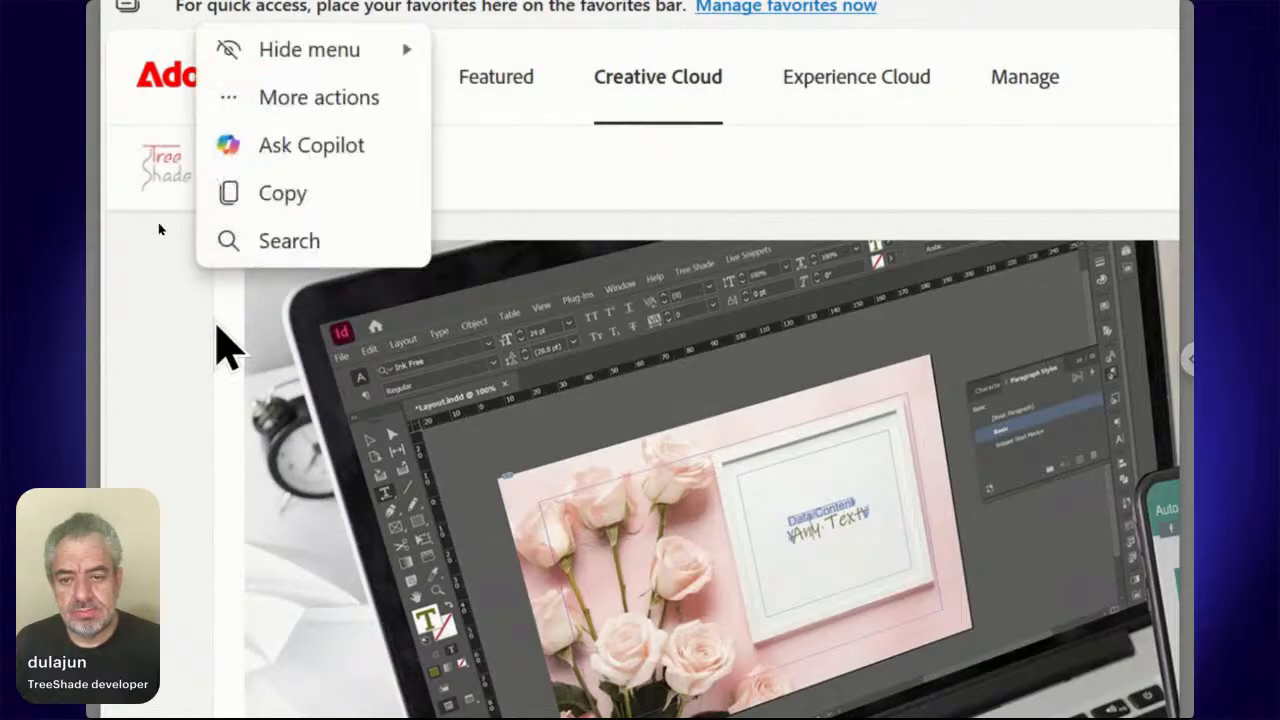
click(435, 184)
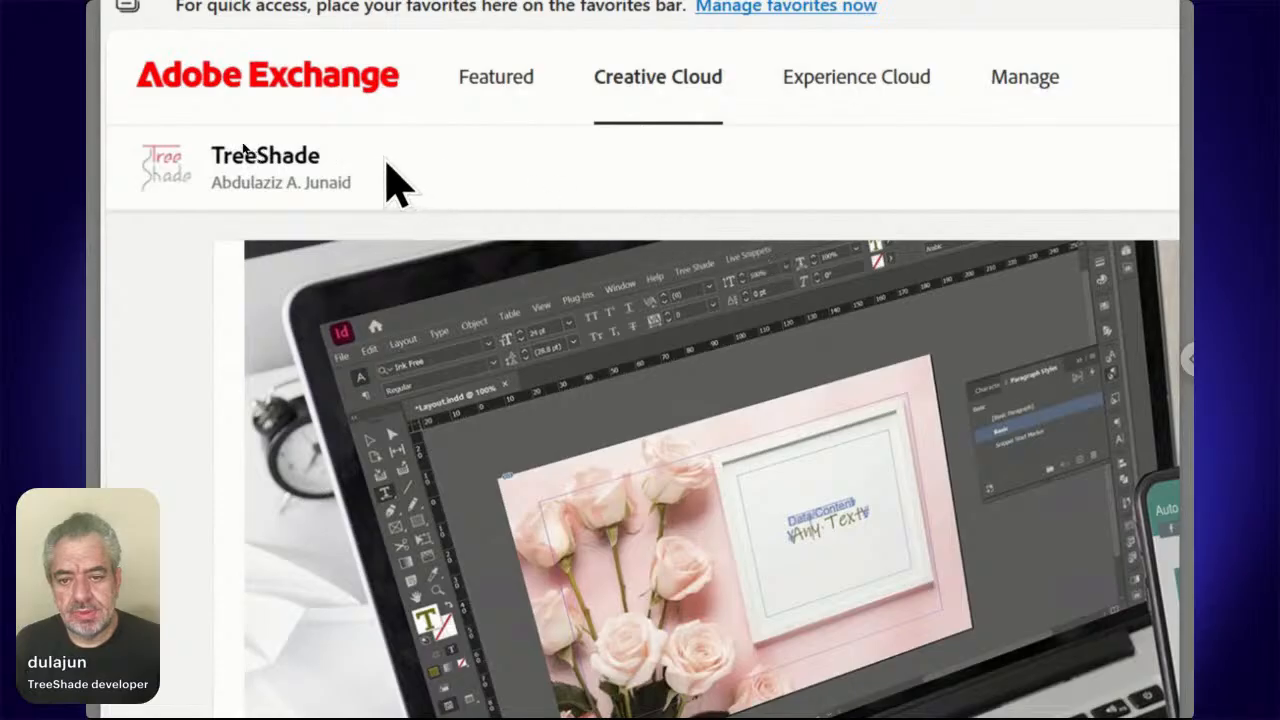
- Hide the text-selection menu for the Adobe Exchange site and highlight the TreeShade title again
drag(384, 159, 211, 163)
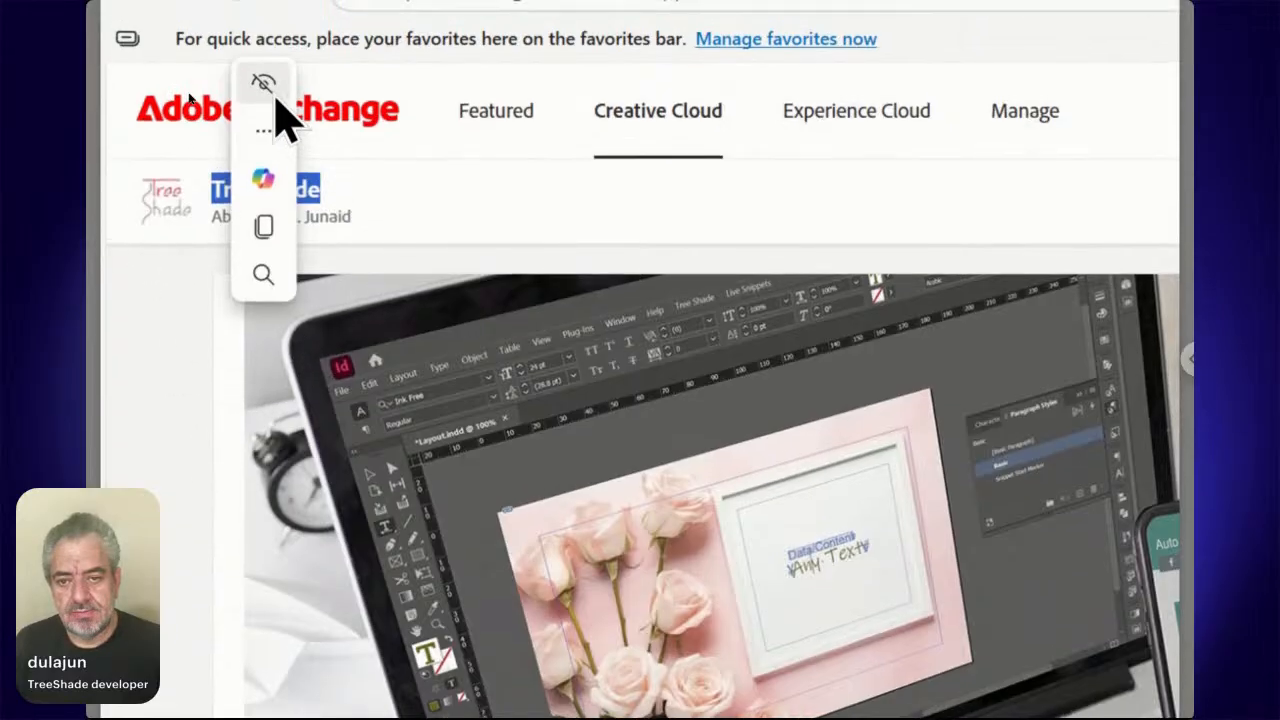
mouse_move(278, 100)
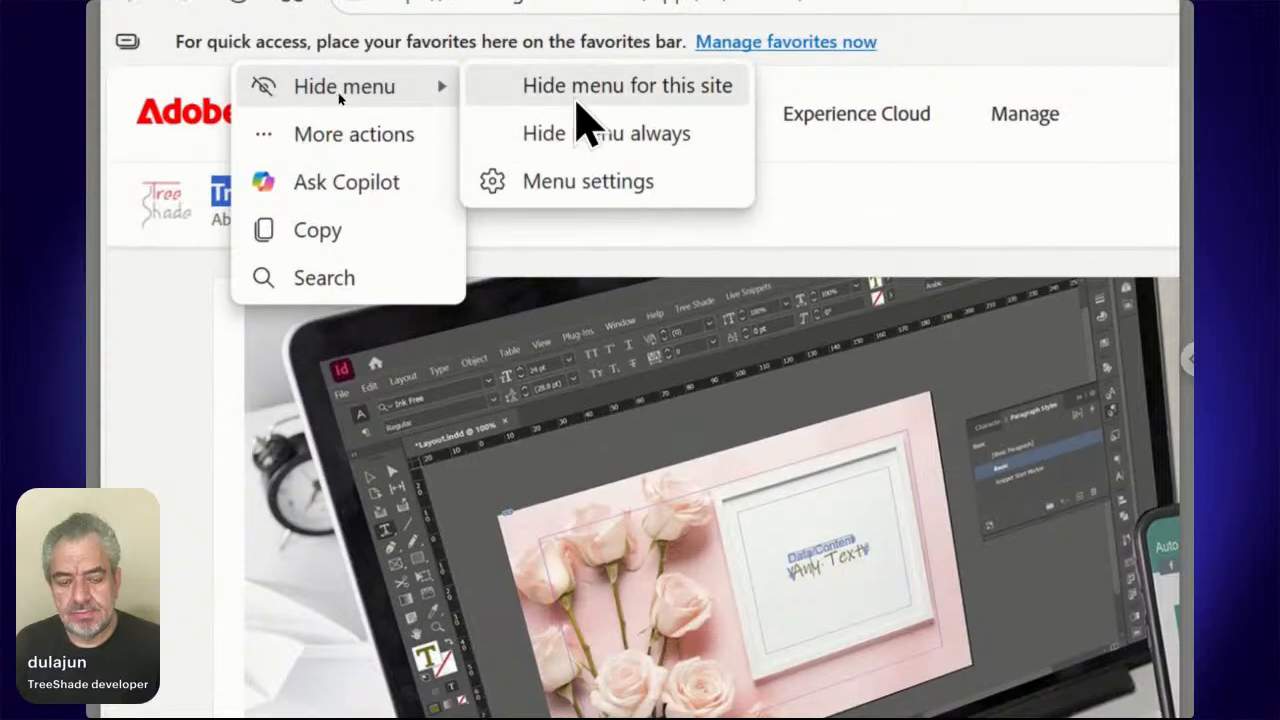
click(578, 100)
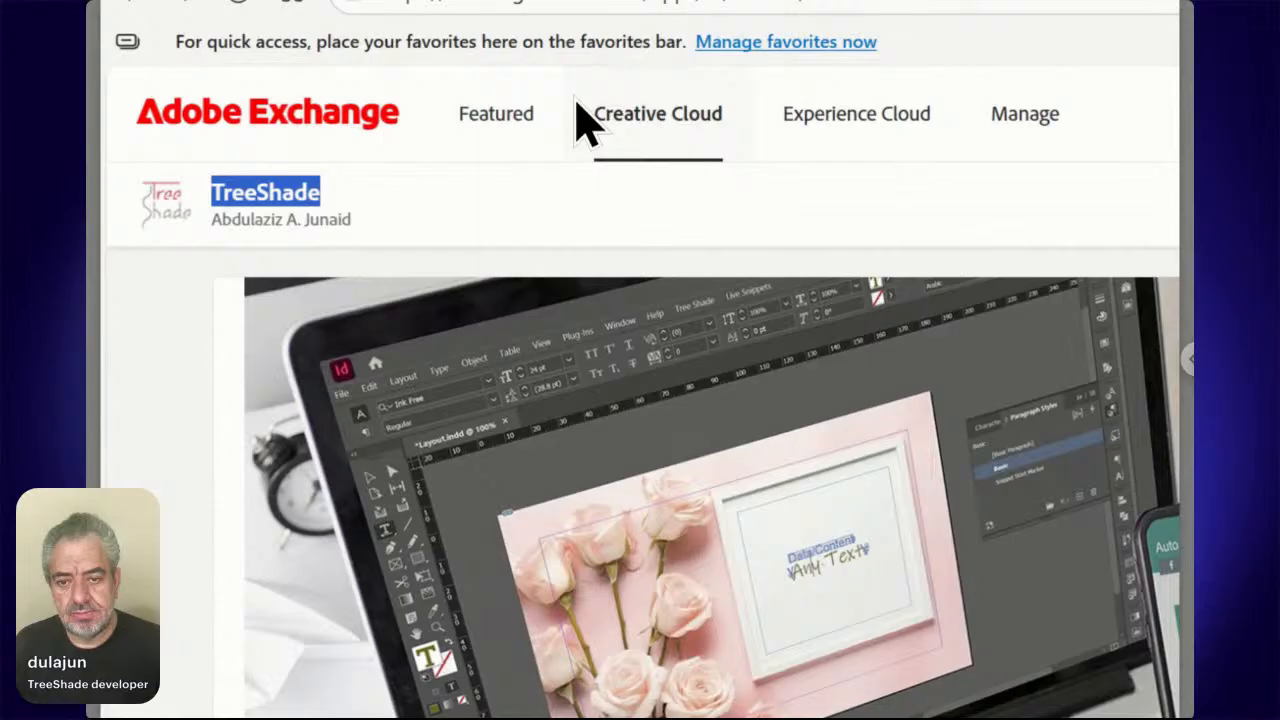
click(420, 236)
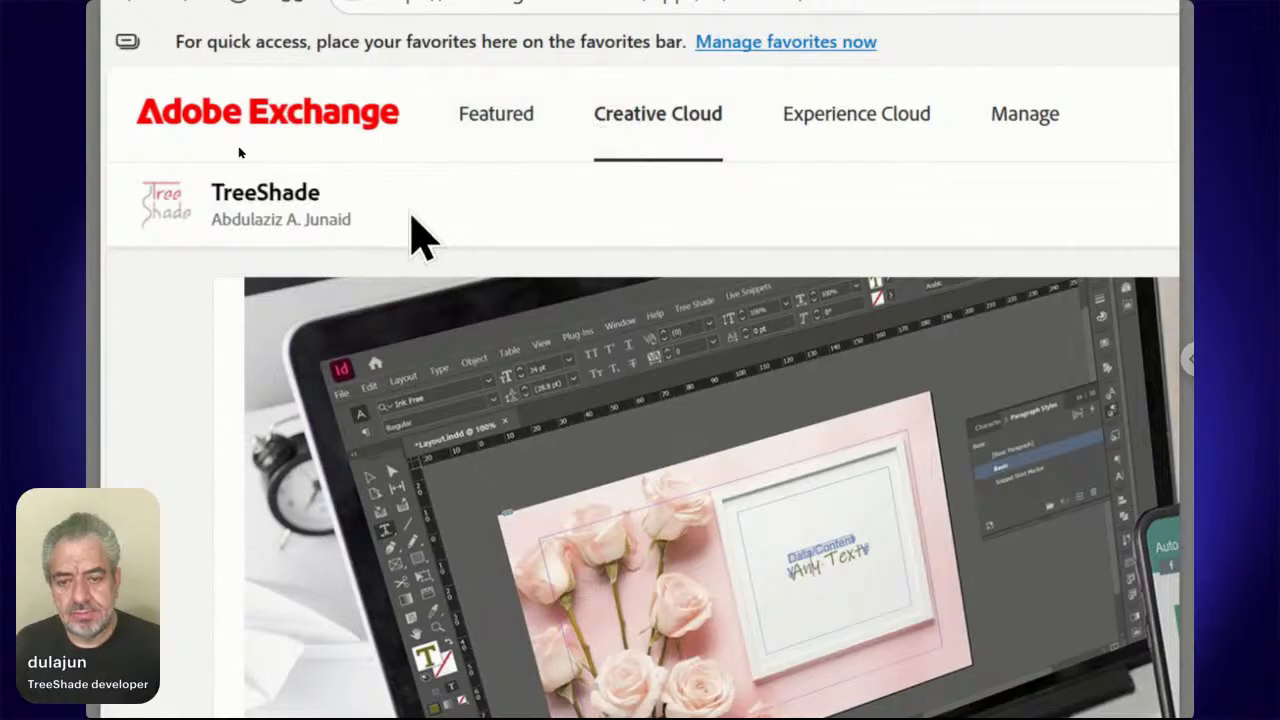
drag(365, 205, 174, 200)
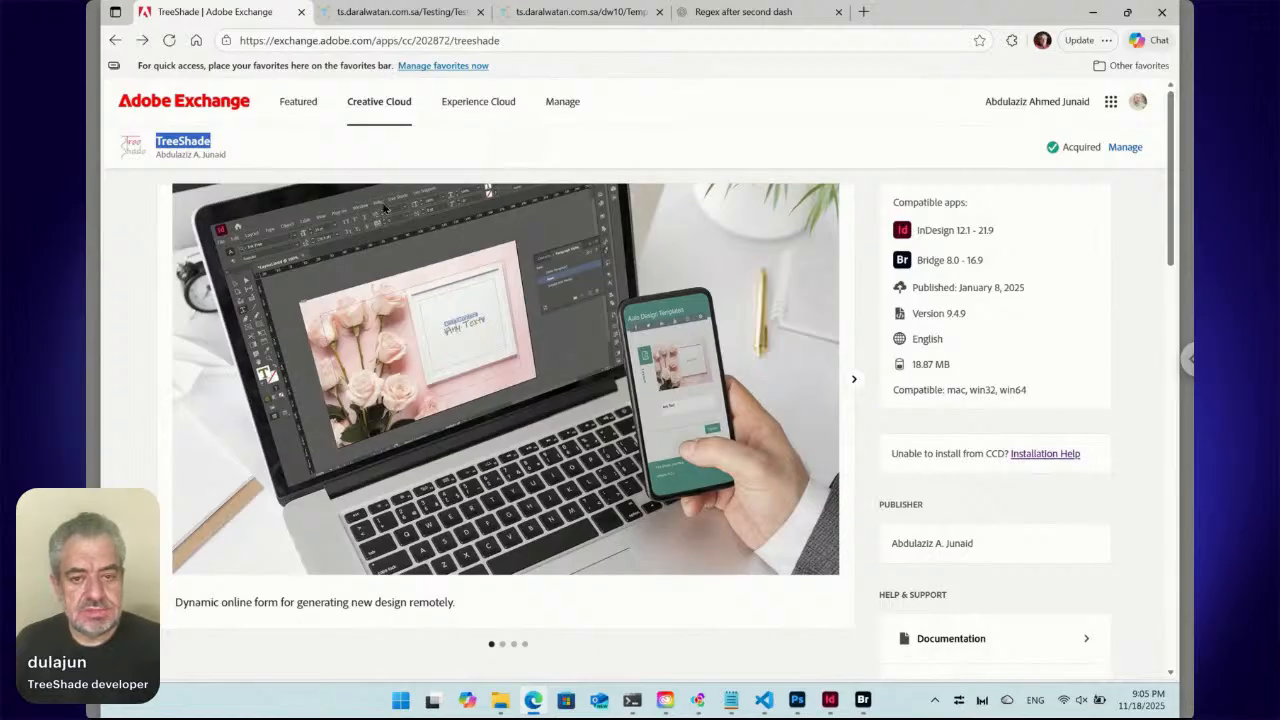
- Switch to Adobe Bridge and check the Tree Shade entry among the extensions
click(864, 700)
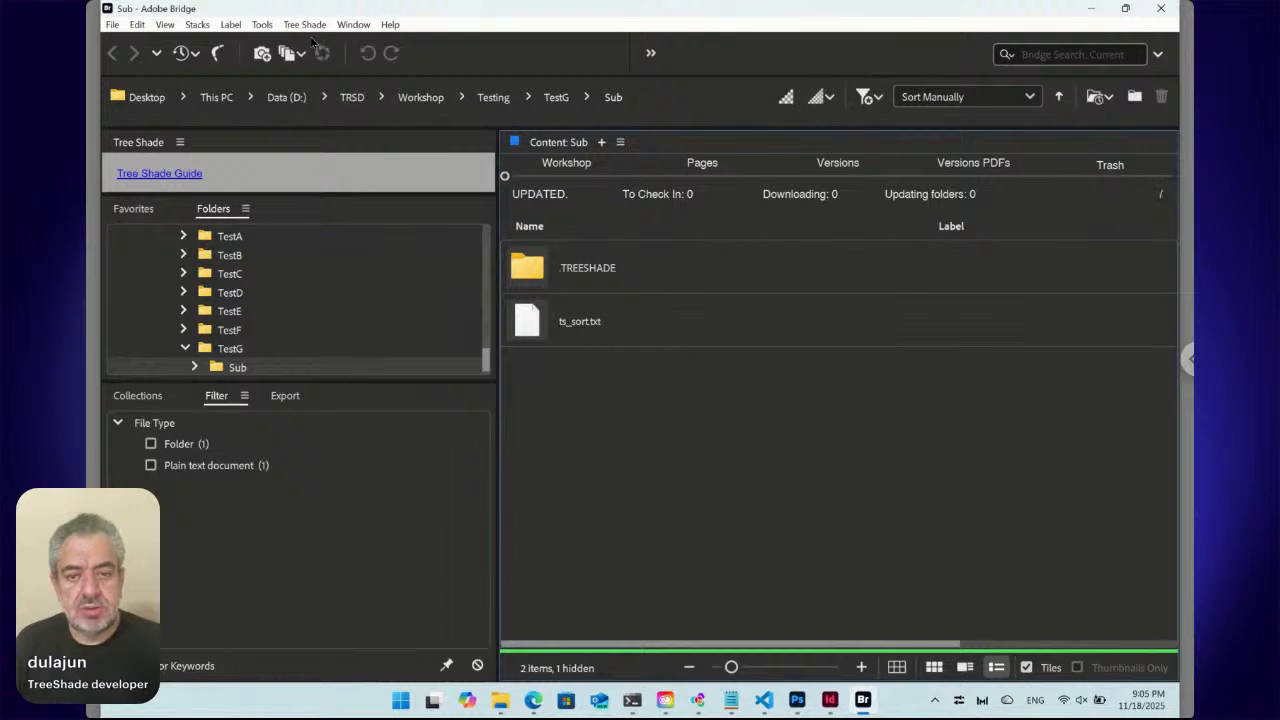
click(365, 29)
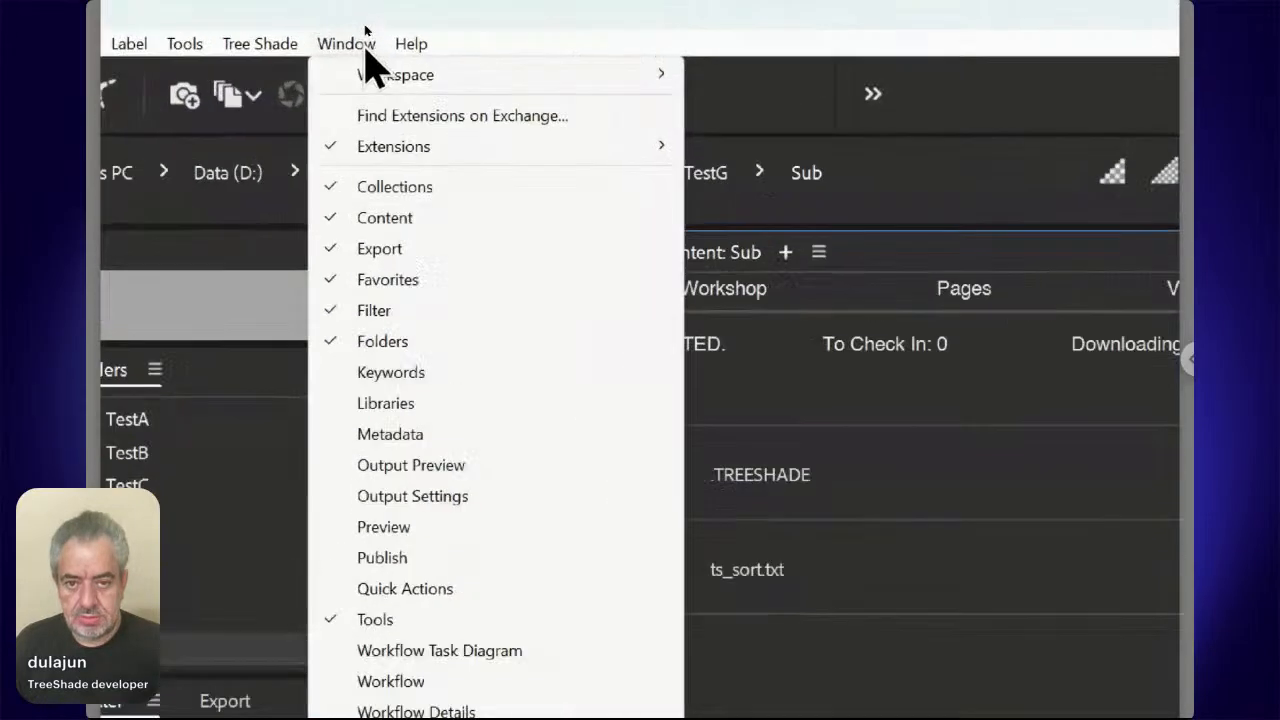
mouse_move(389, 82)
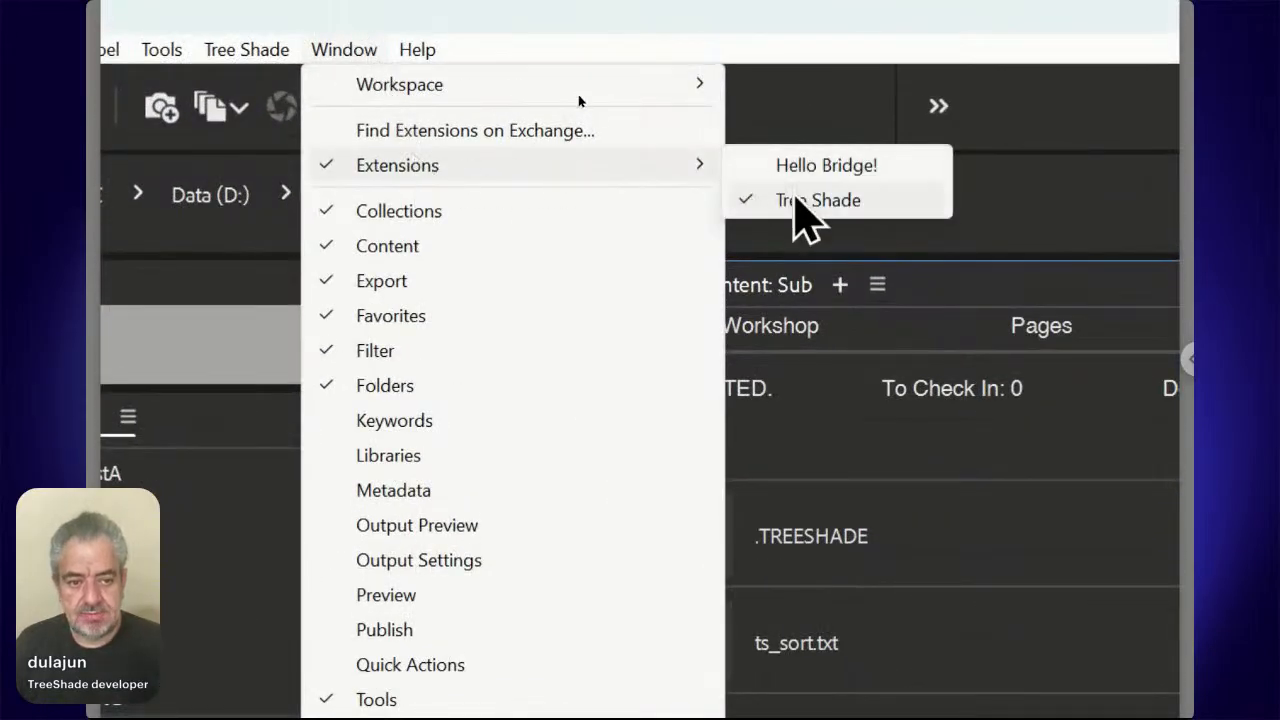
click(125, 384)
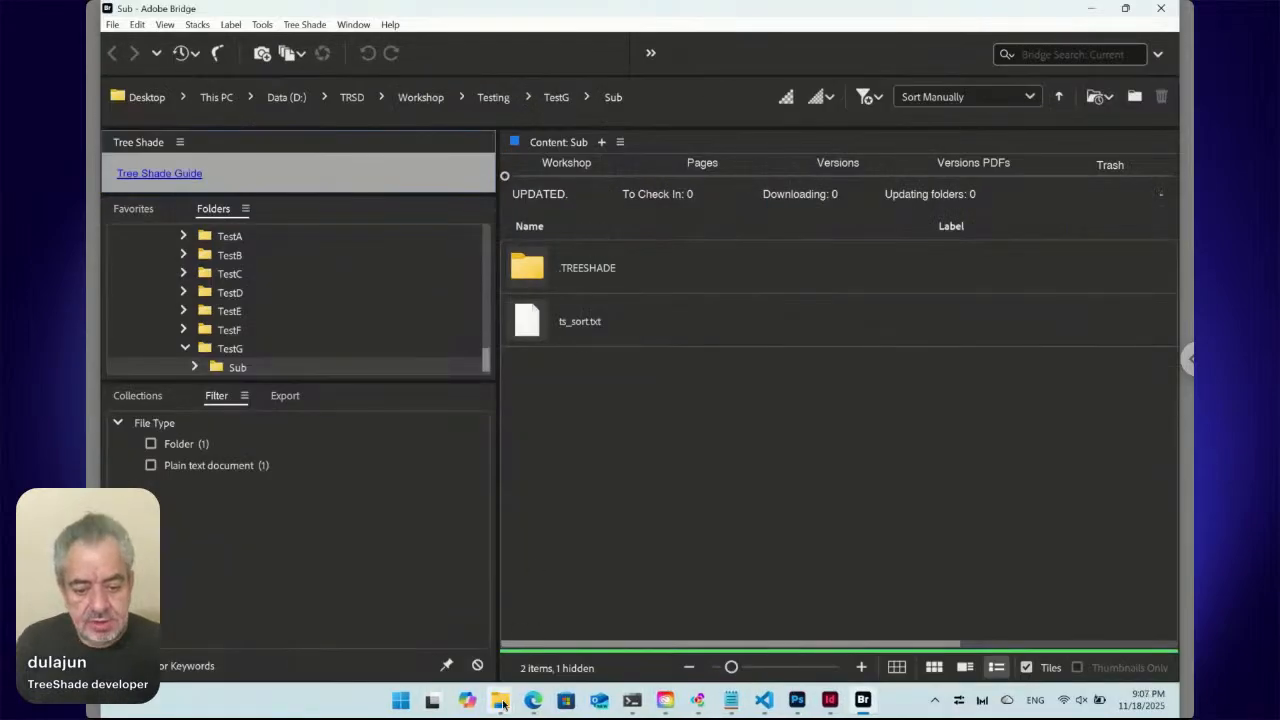
- Copy tablet-minimalist-white-desk-with-office-supplies.jpg from Downloads in File Explorer and paste it into the Workshop's TestG/Sub folder in Bridge
mouse_move(503, 705)
click(503, 630)
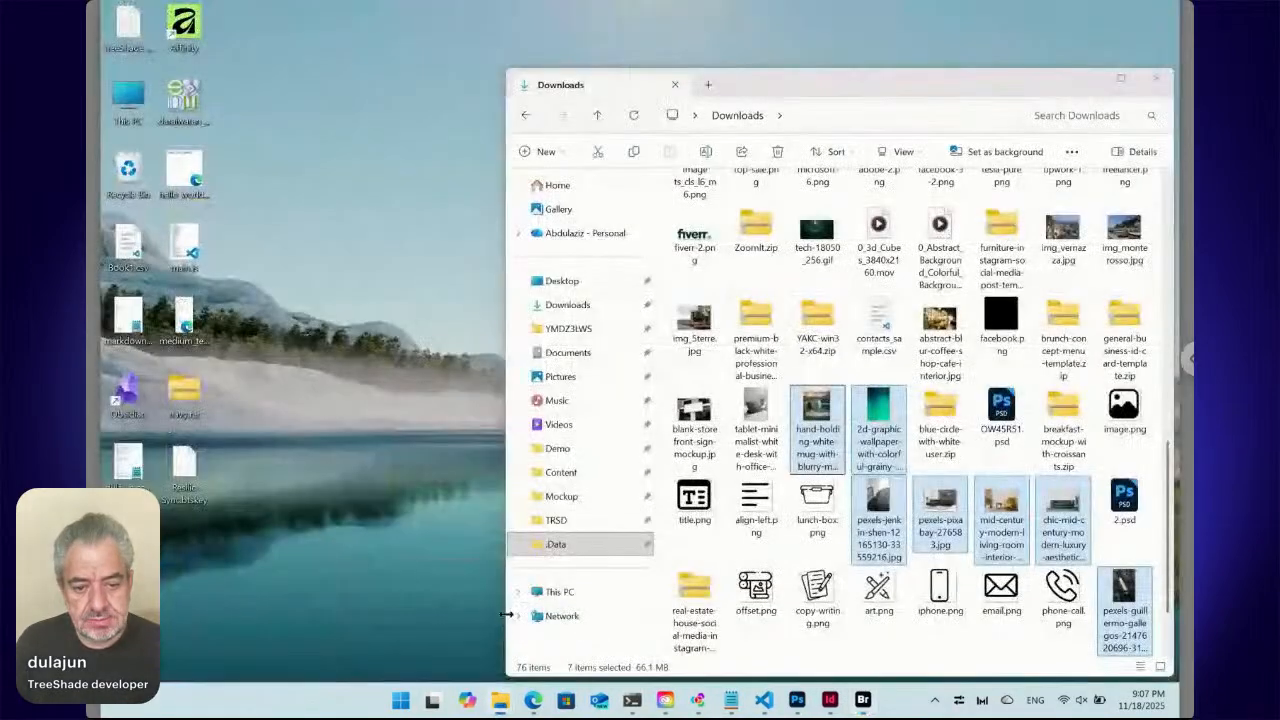
click(752, 410)
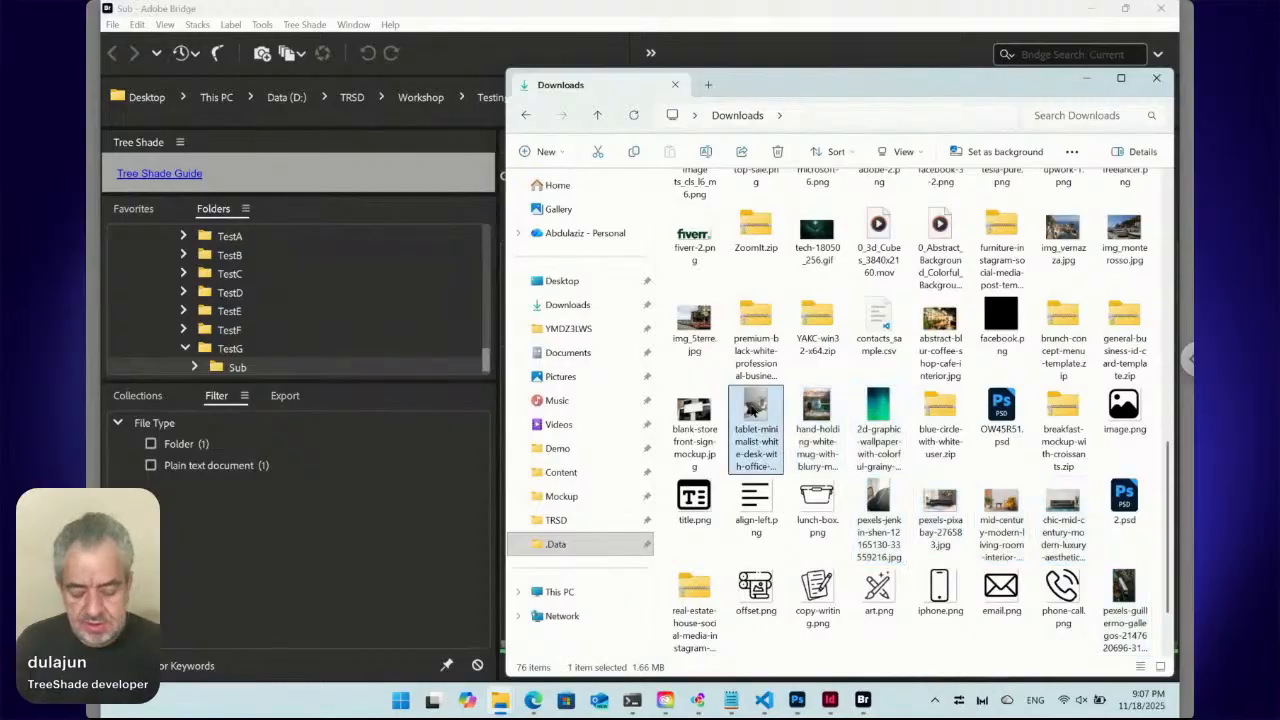
key(ctrl+c)
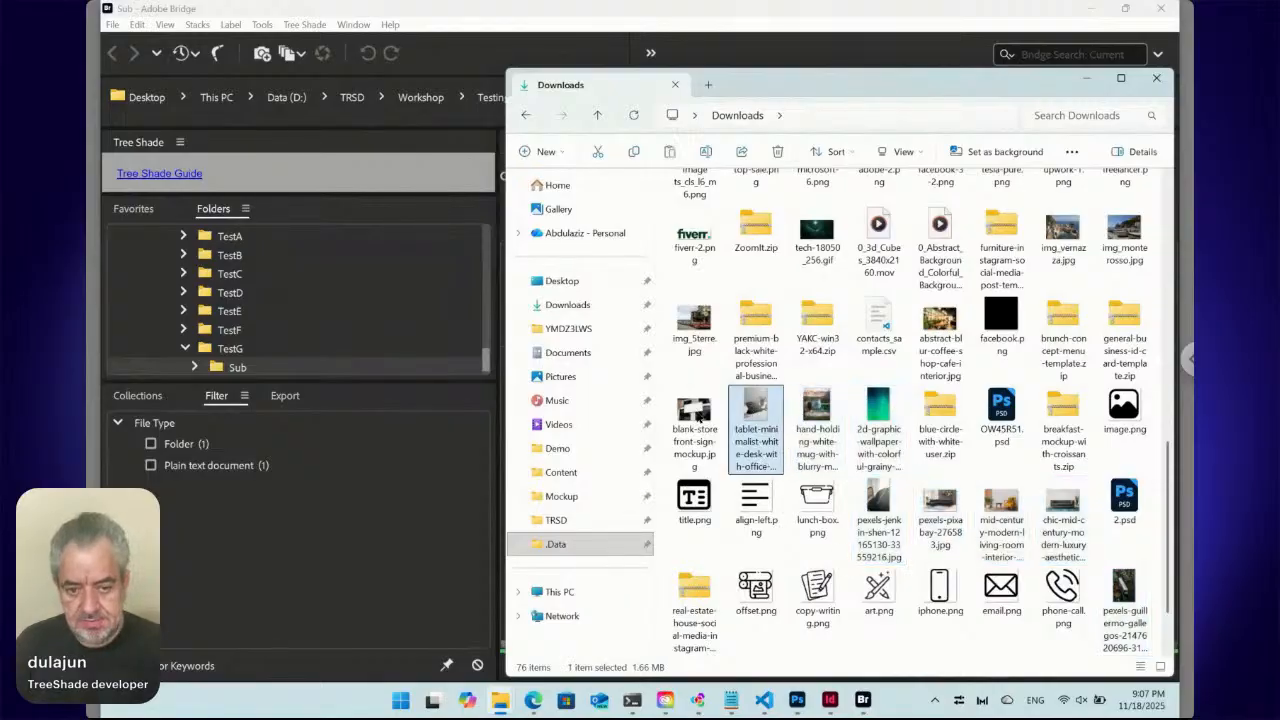
click(492, 460)
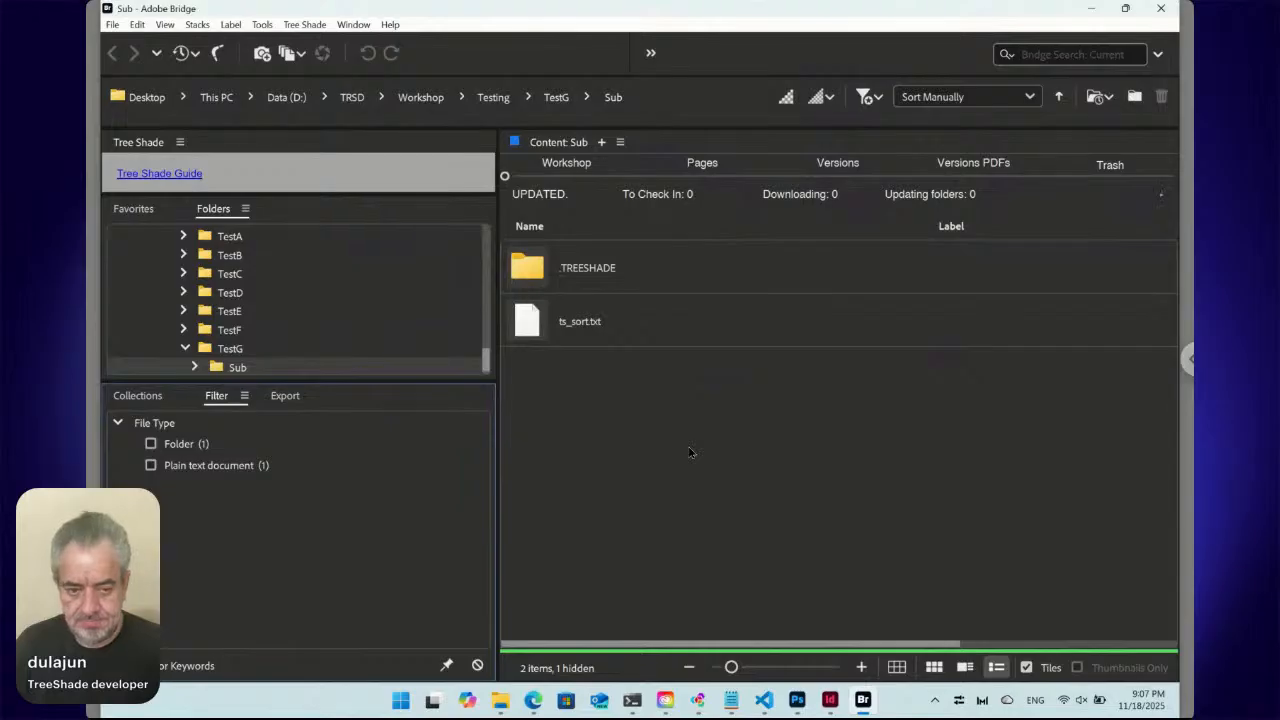
key(ctrl+v)
- Rename the pasted tablet image as Table.jpg
click(624, 329)
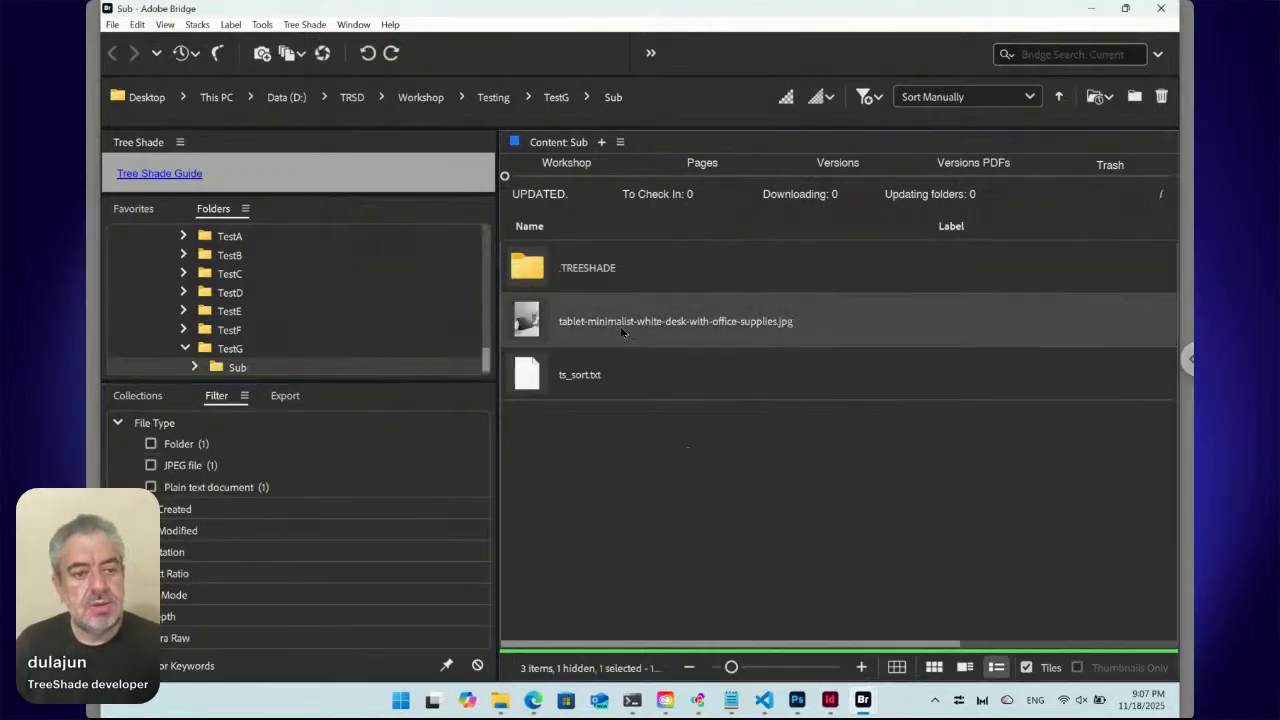
click(617, 330)
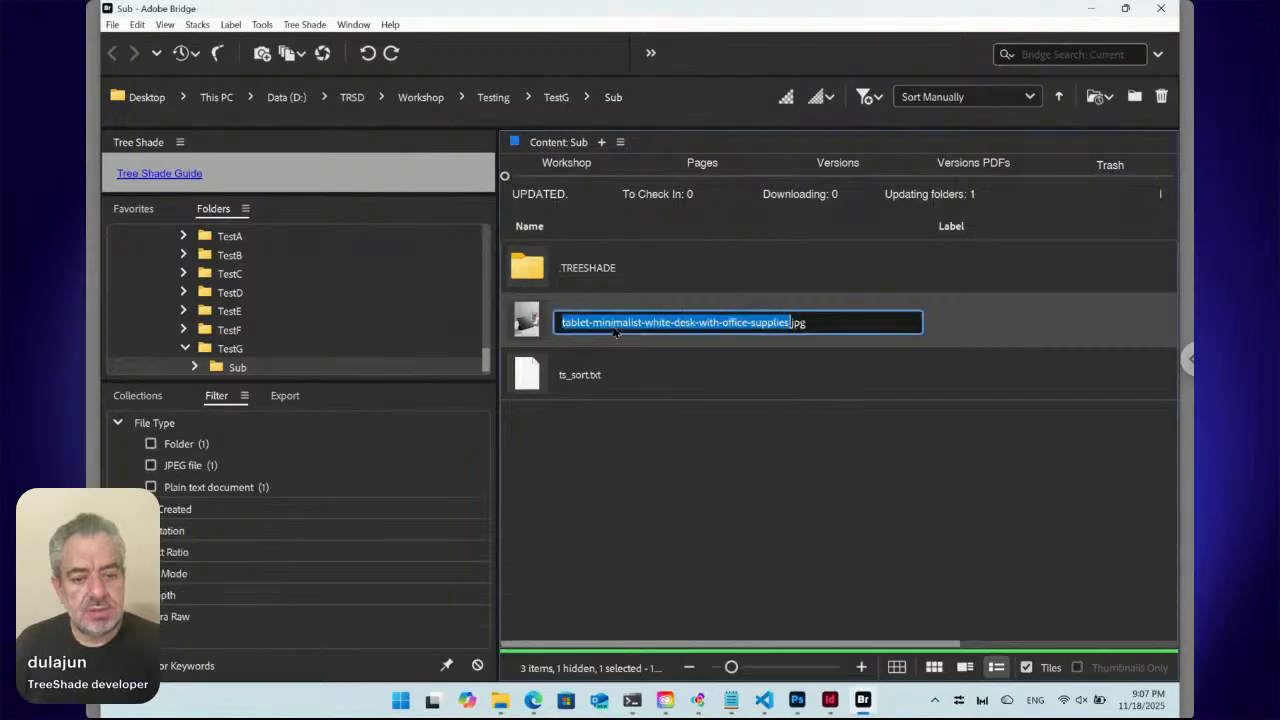
text(Table)
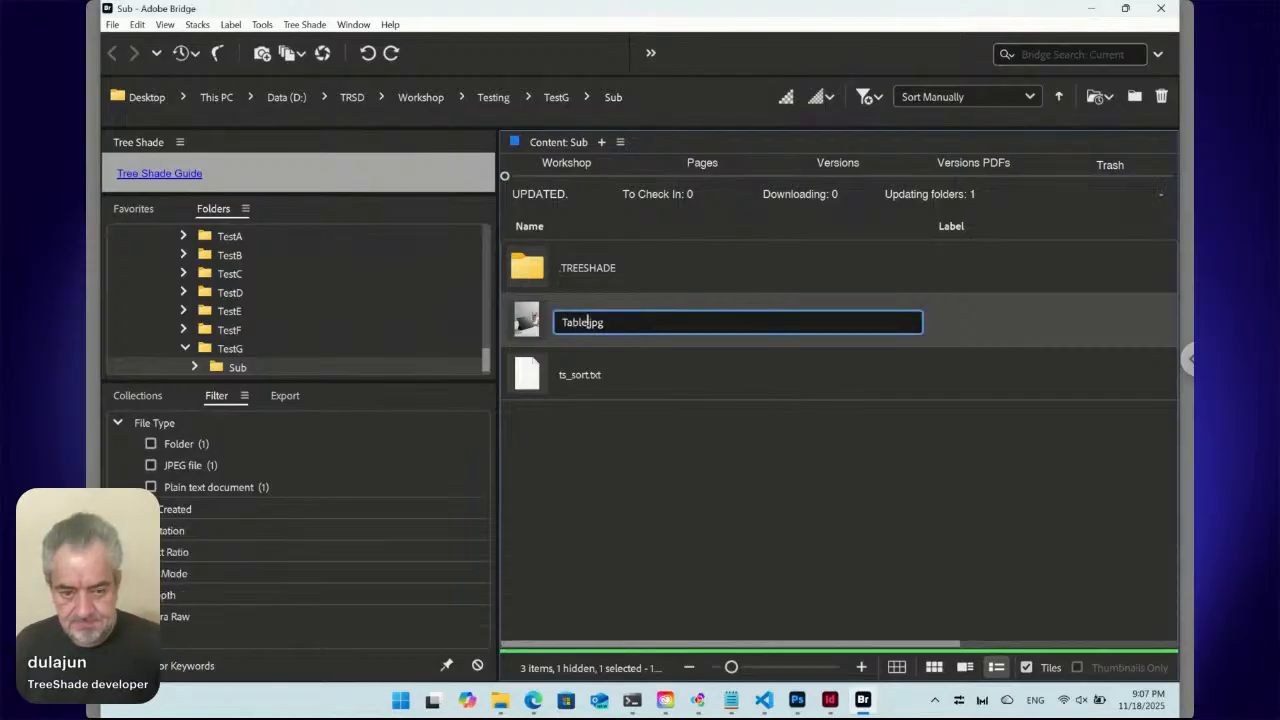
key(Return)
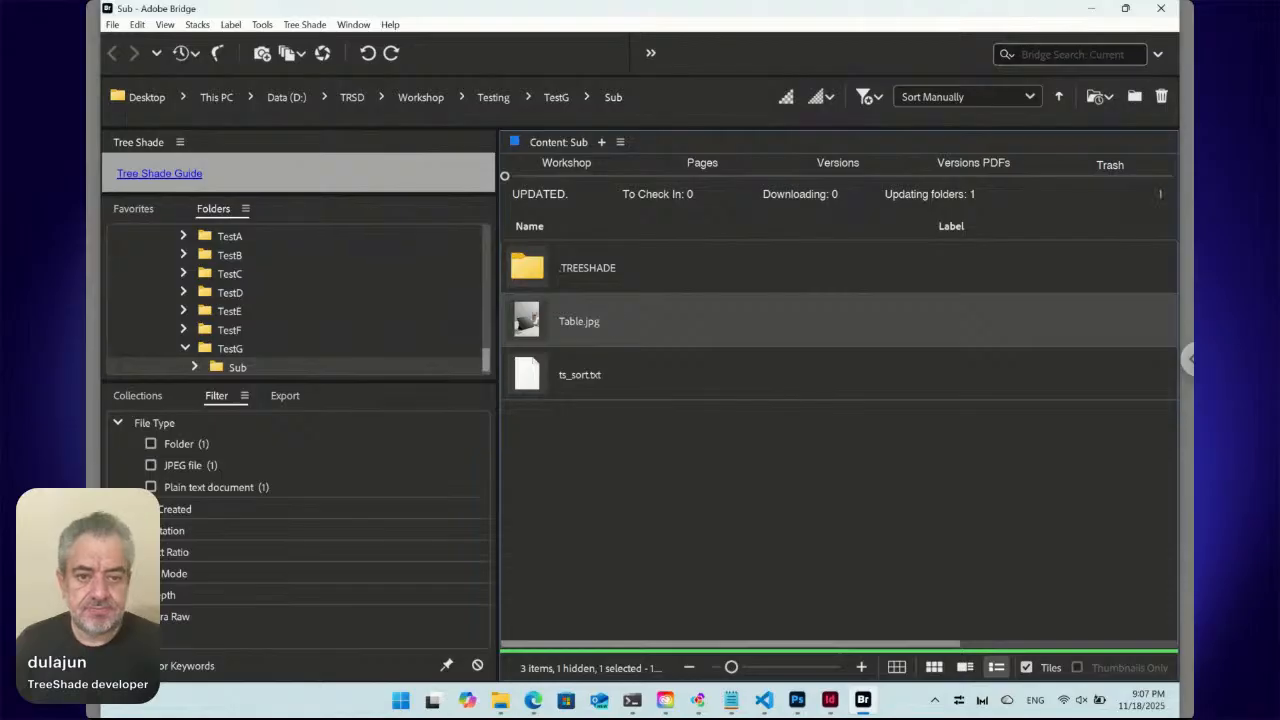
- Check in Table.jpg from the Workshop folder without marking it final, viewing the folder's Versions before and after
click(840, 172)
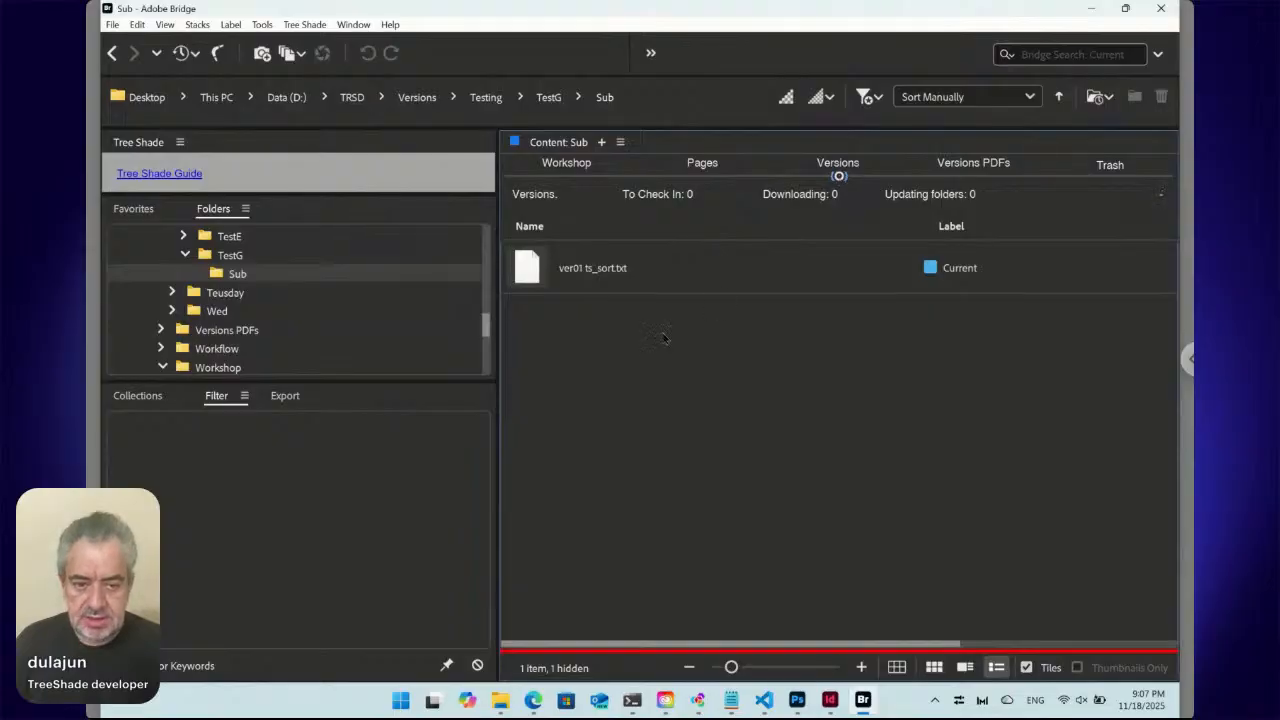
click(564, 178)
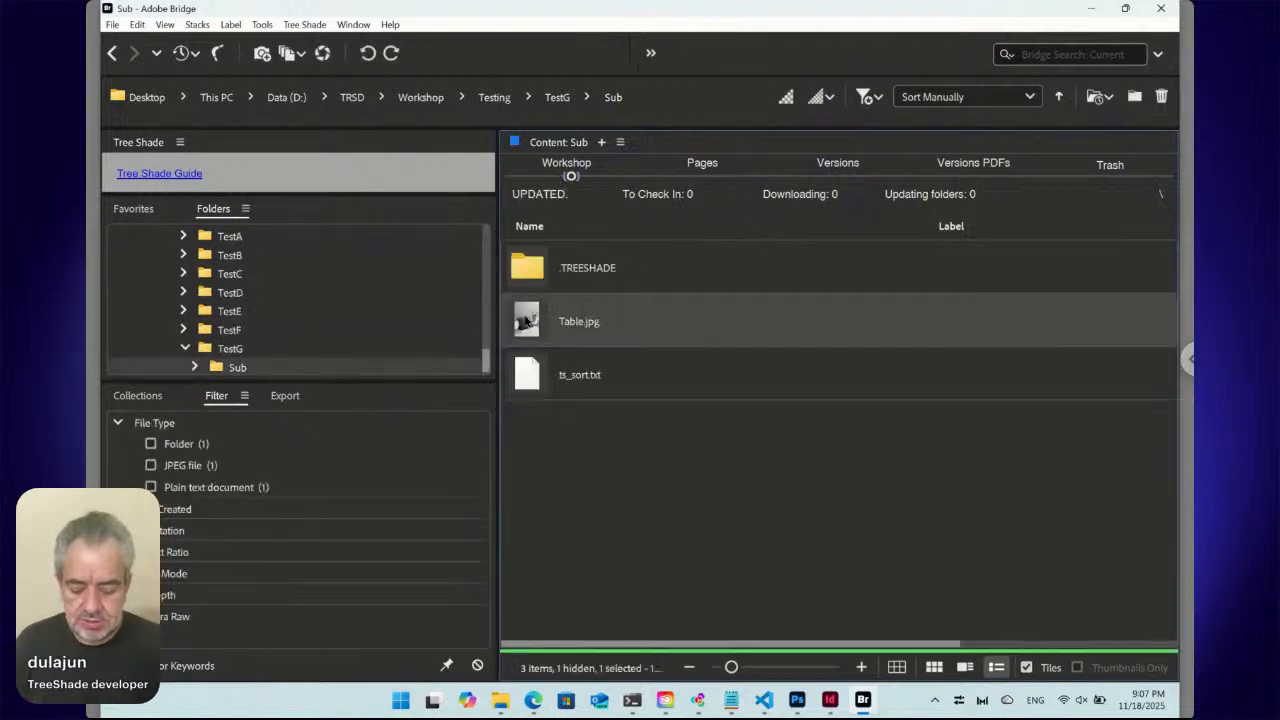
right_click(527, 321)
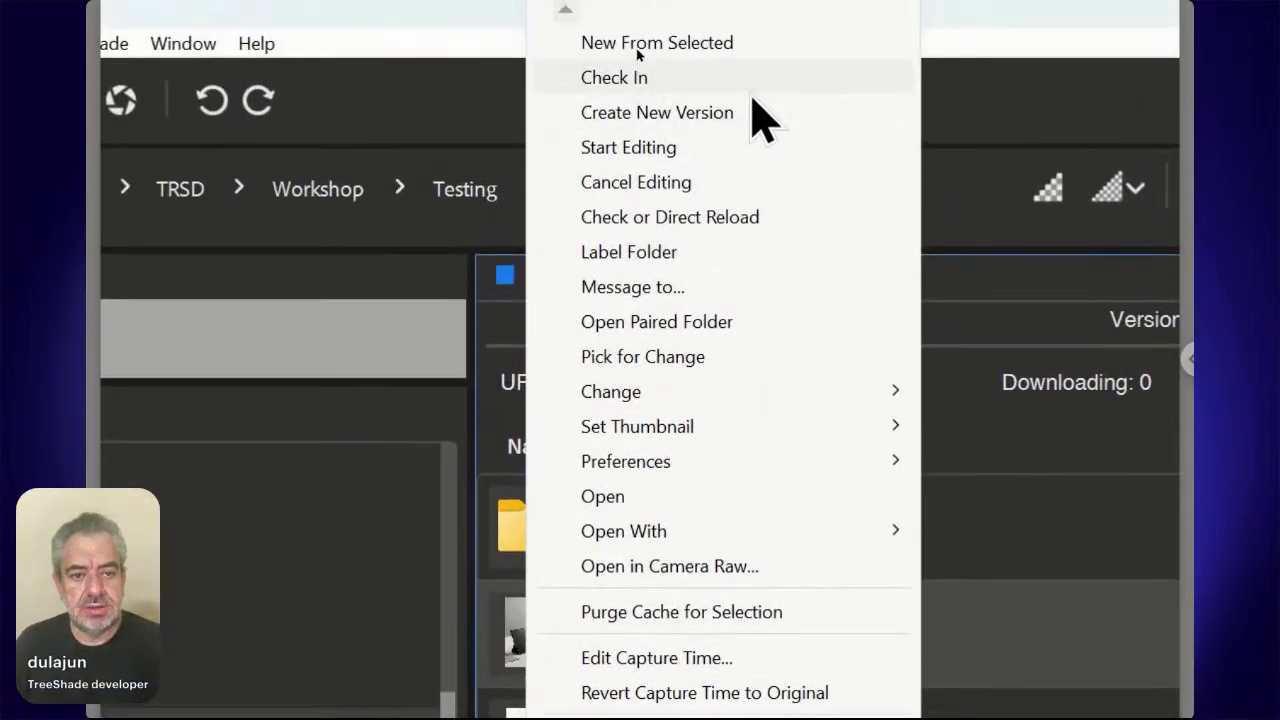
click(751, 90)
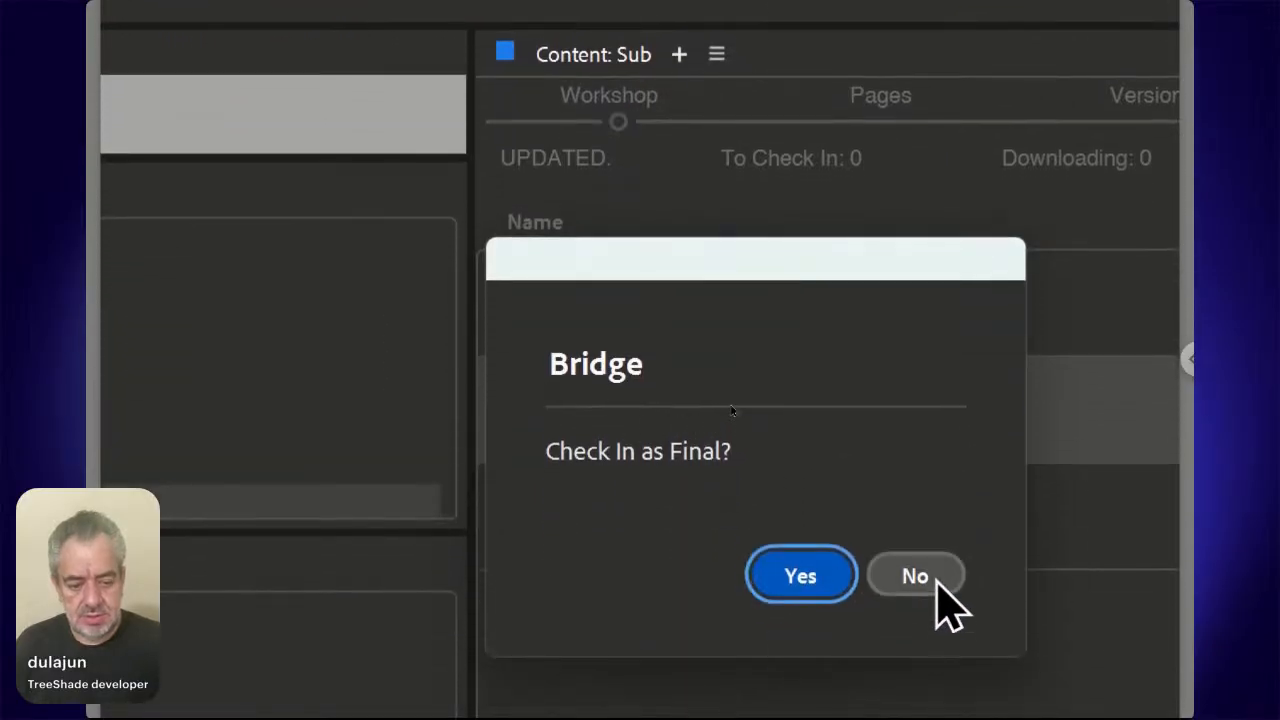
click(925, 580)
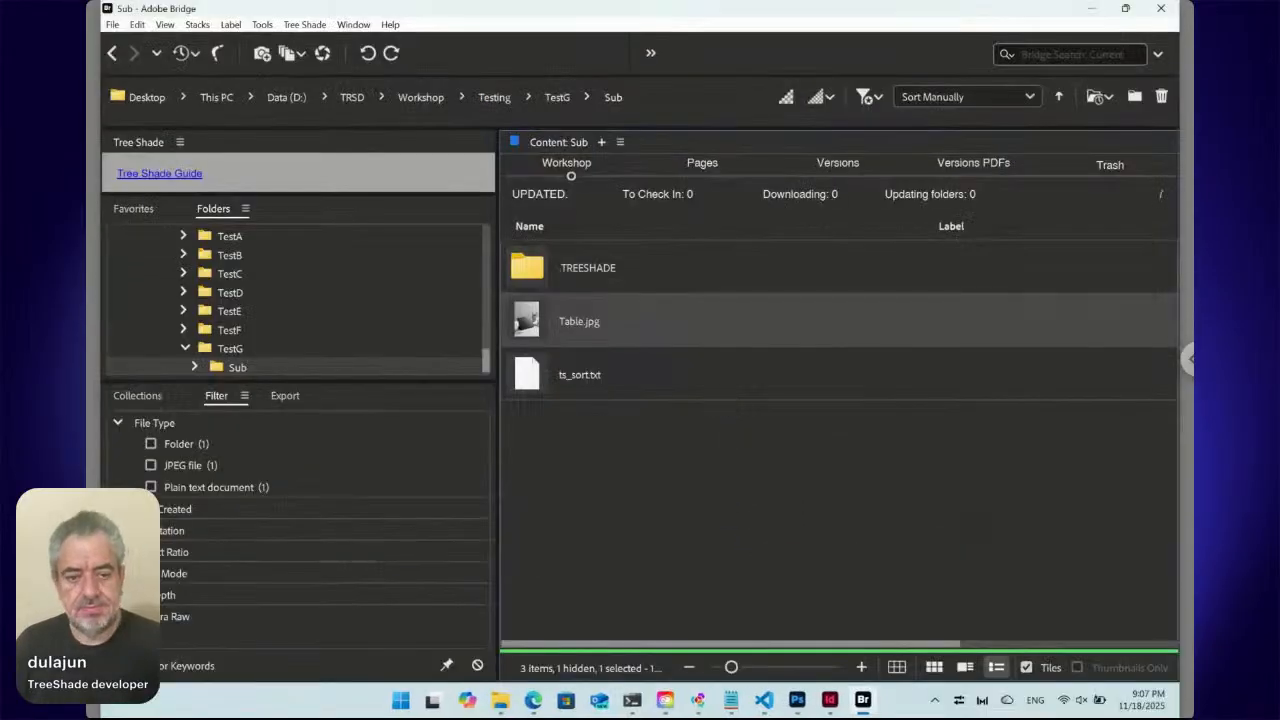
click(839, 177)
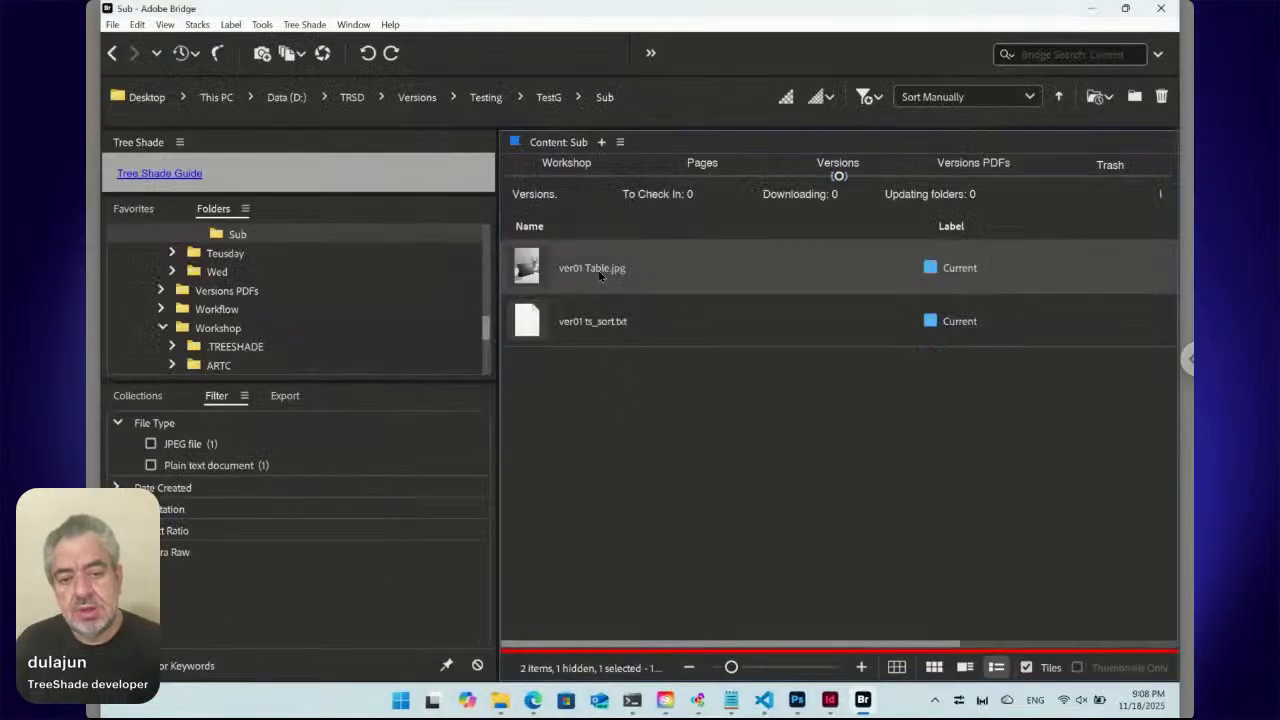
- Return to the Workshop folder and rename Table.jpg as Tablet on the Table.jpg
click(562, 172)
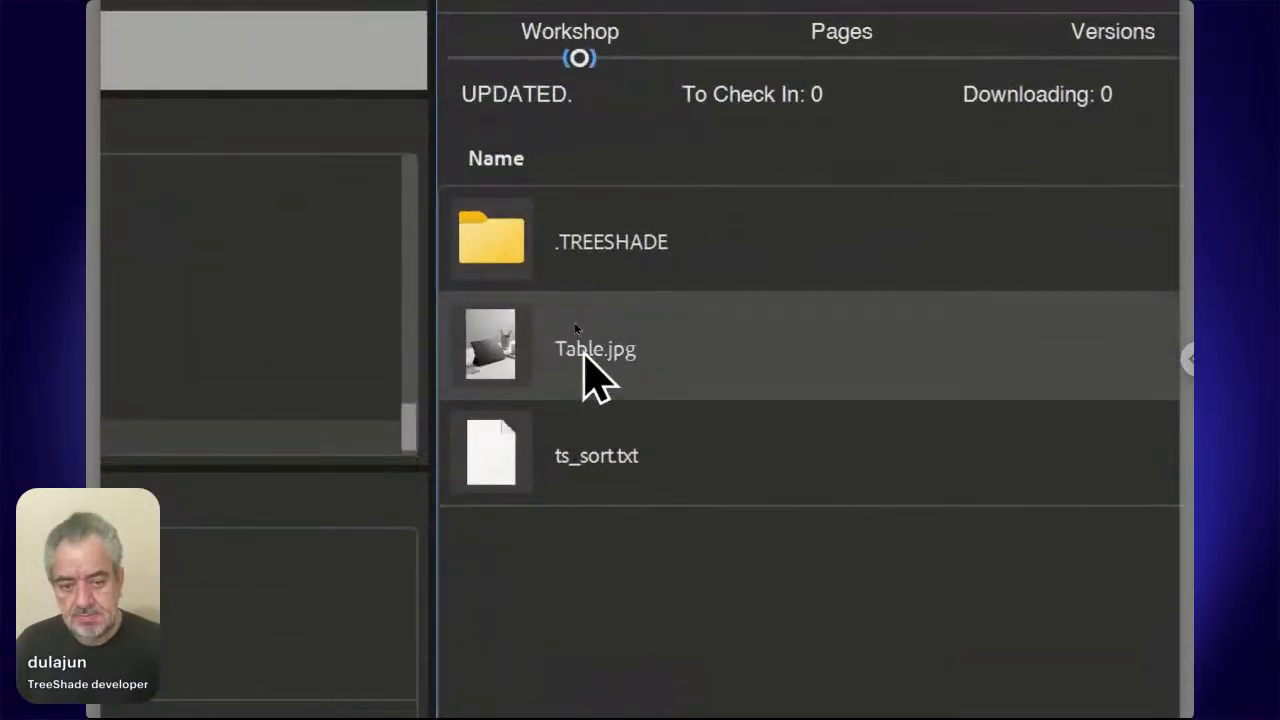
click(583, 350)
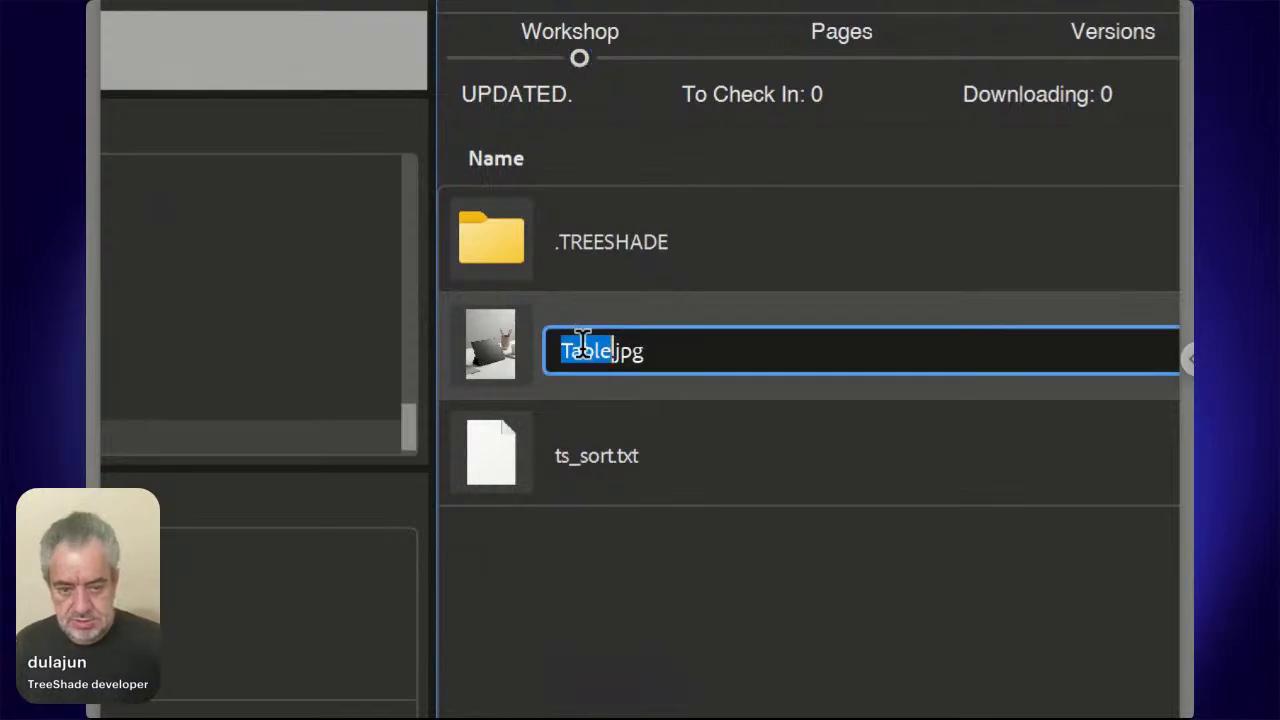
text(Tablet)
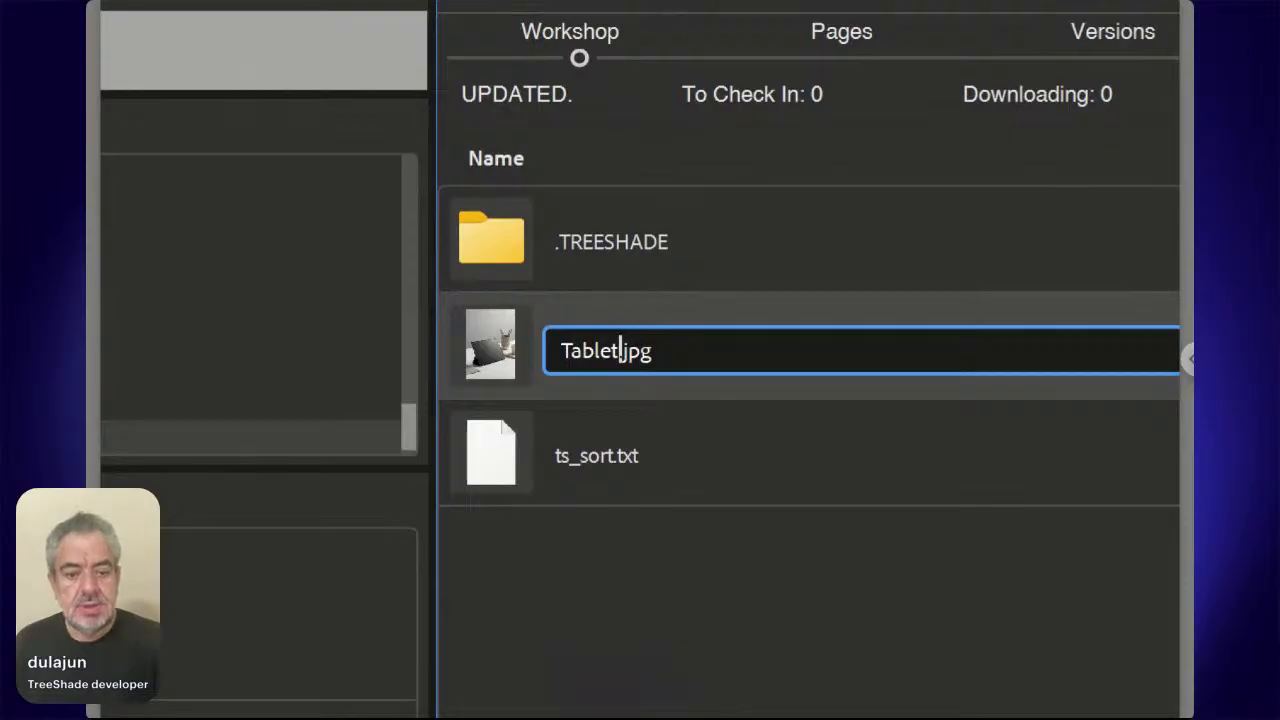
text( on the )
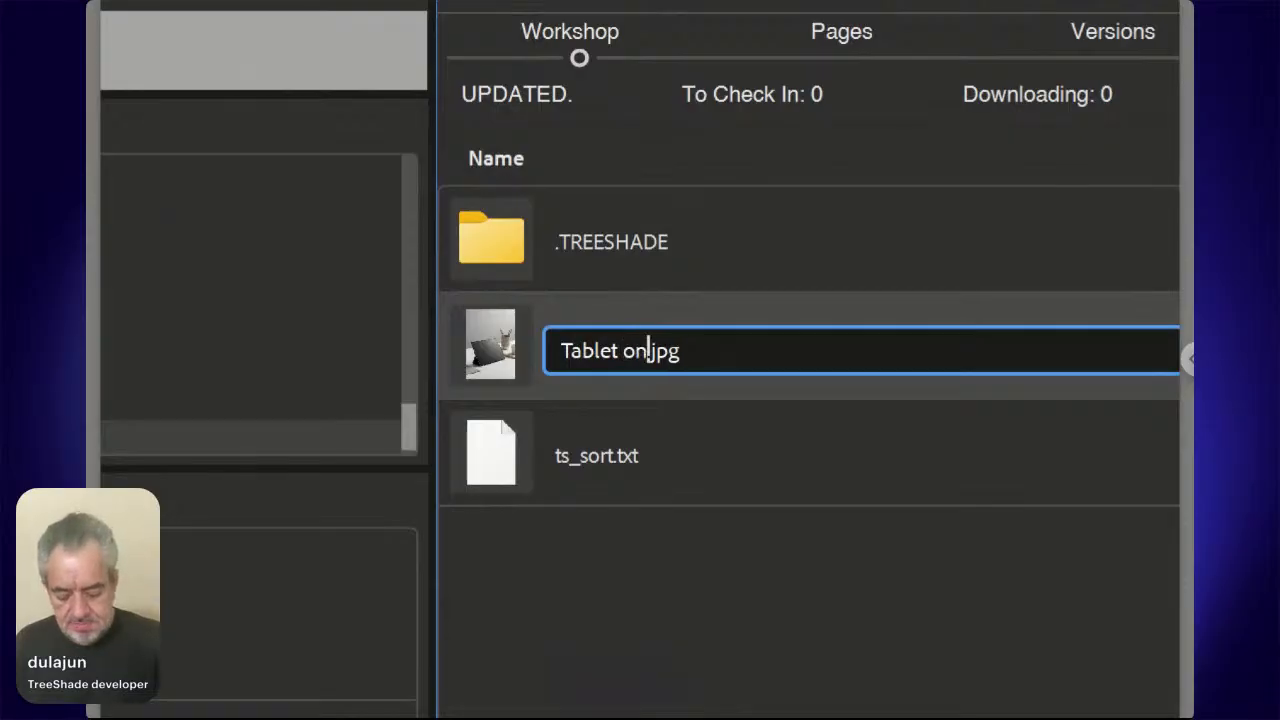
text(Table)
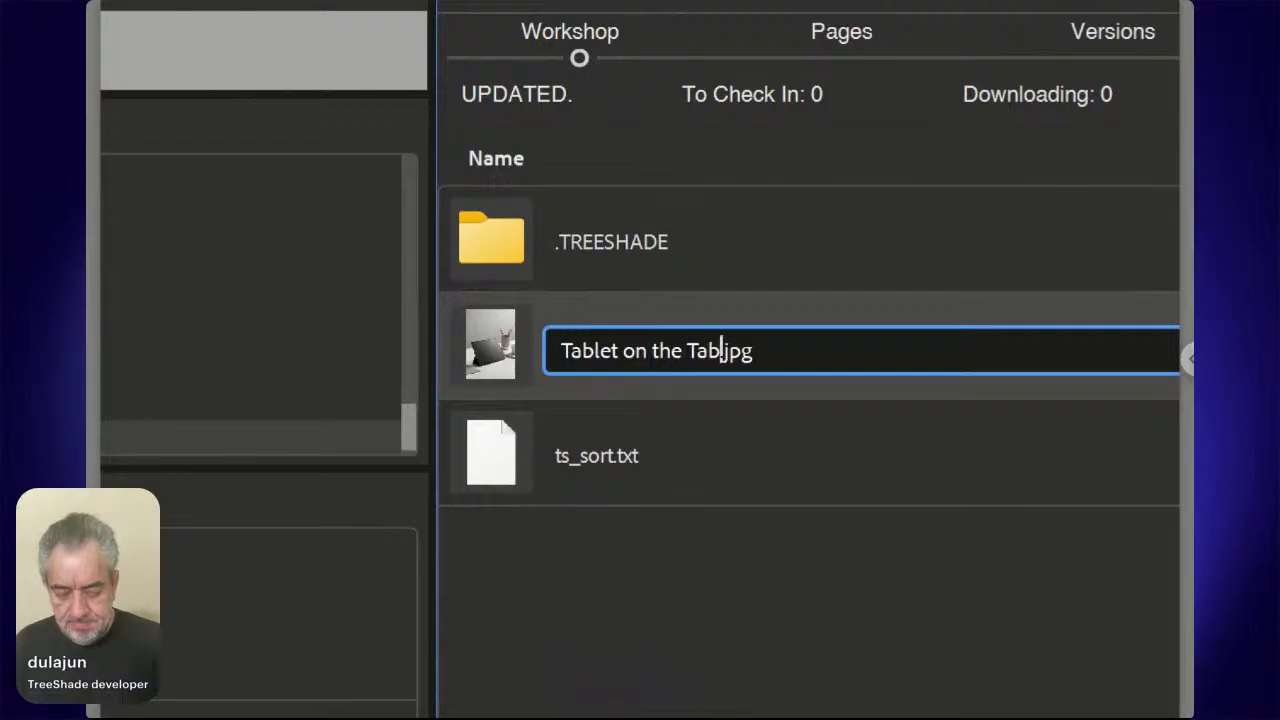
key(Return)
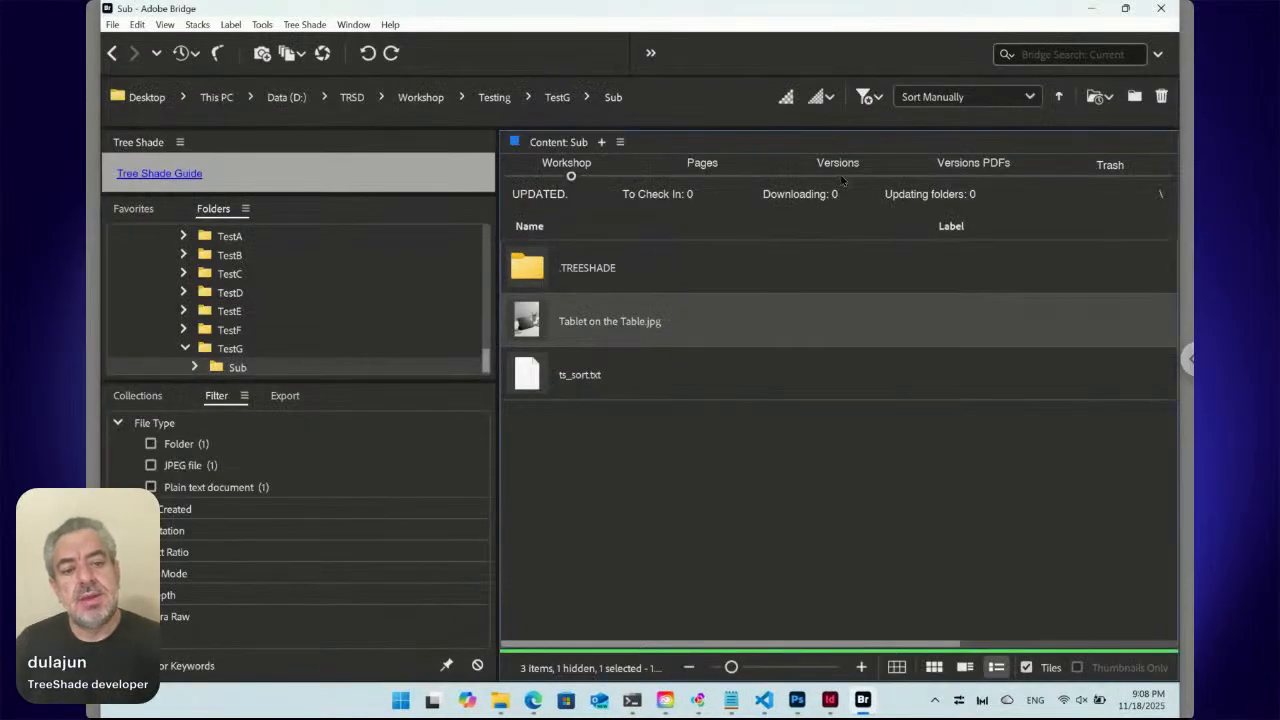
- View the Sub folder's Versions to check the renamed image's entry, and return to the Workshop folder
click(839, 172)
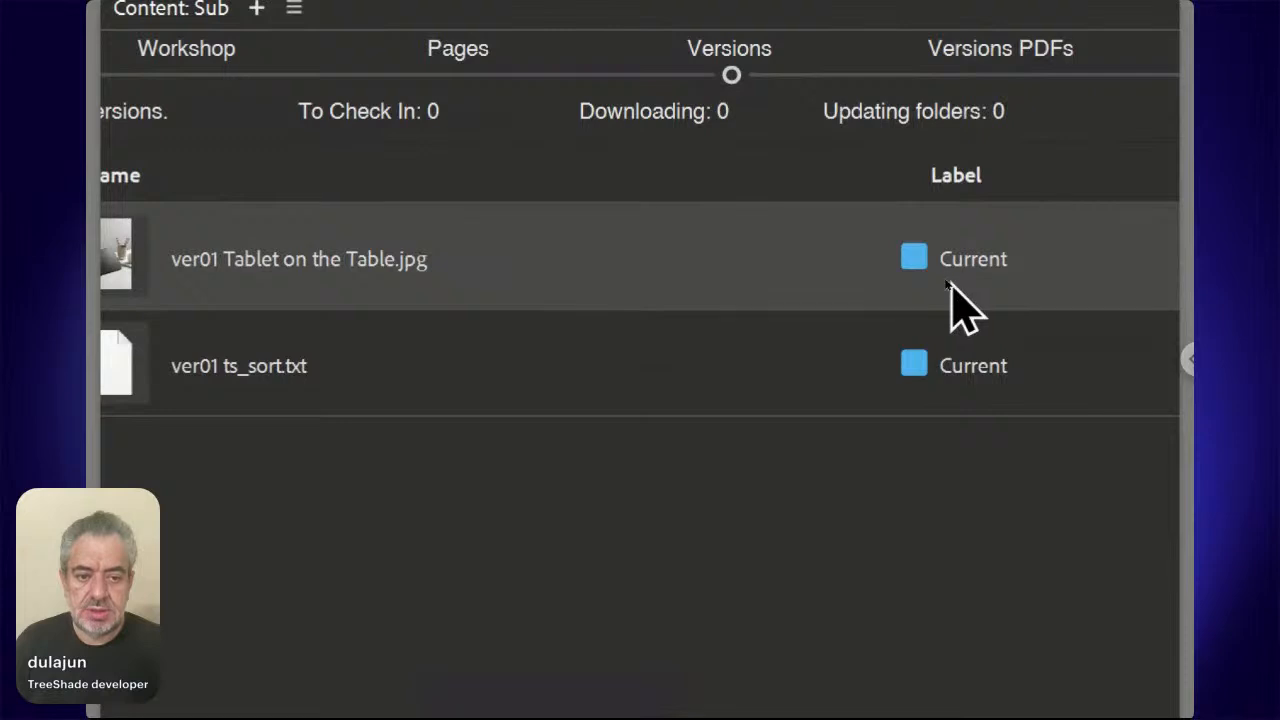
drag(895, 175, 541, 170)
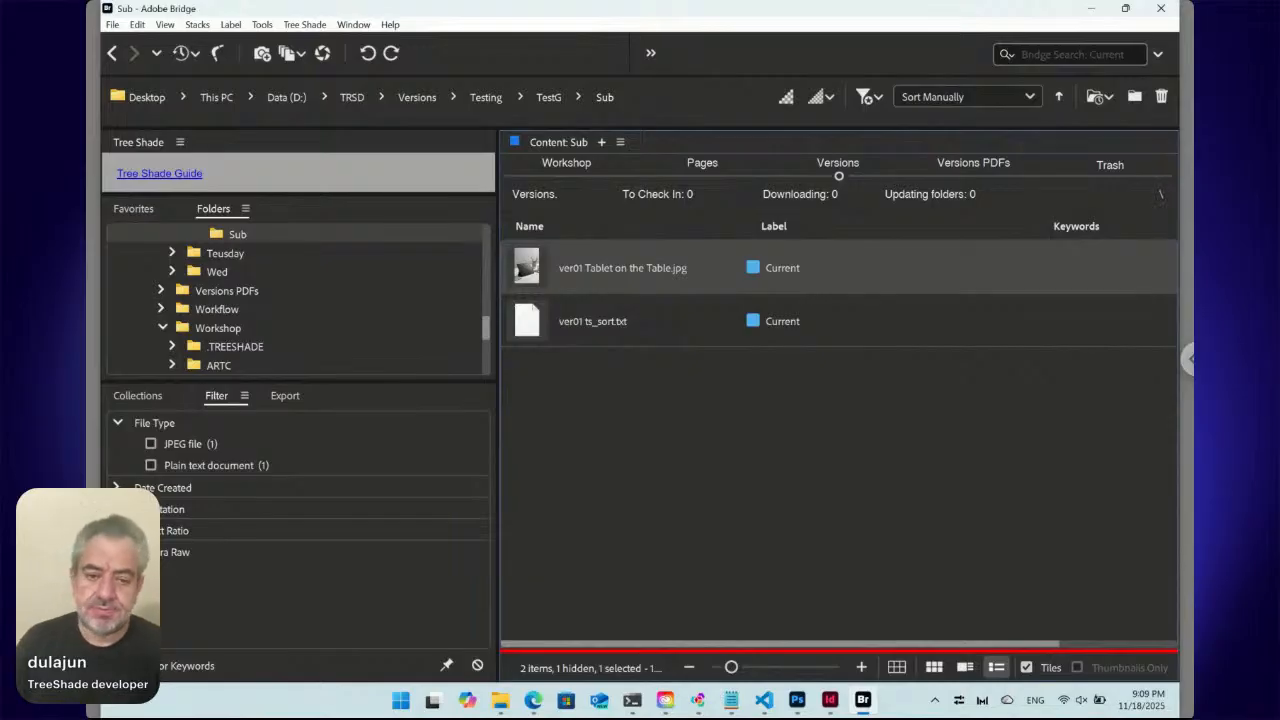
click(562, 178)
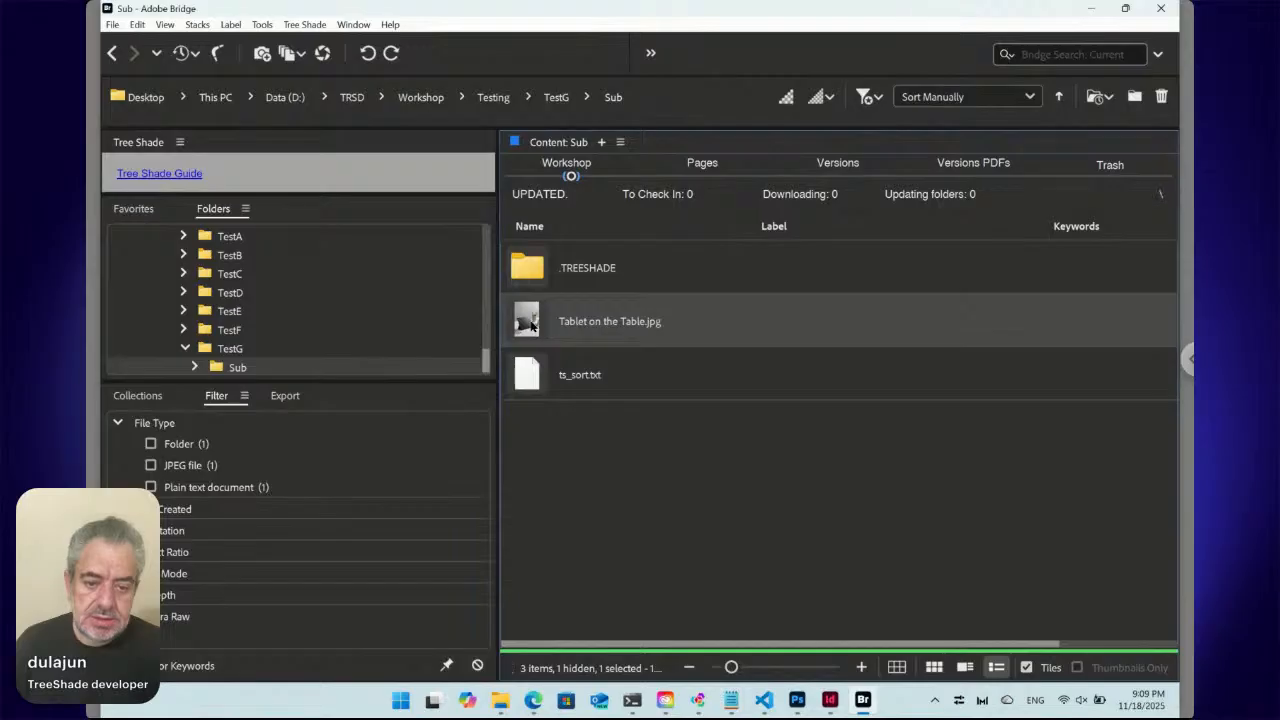
- Open Tablet on the Table.jpg from the Workshop folder with Adobe Photoshop 2026 27.0
right_click(531, 323)
mouse_move(624, 203)
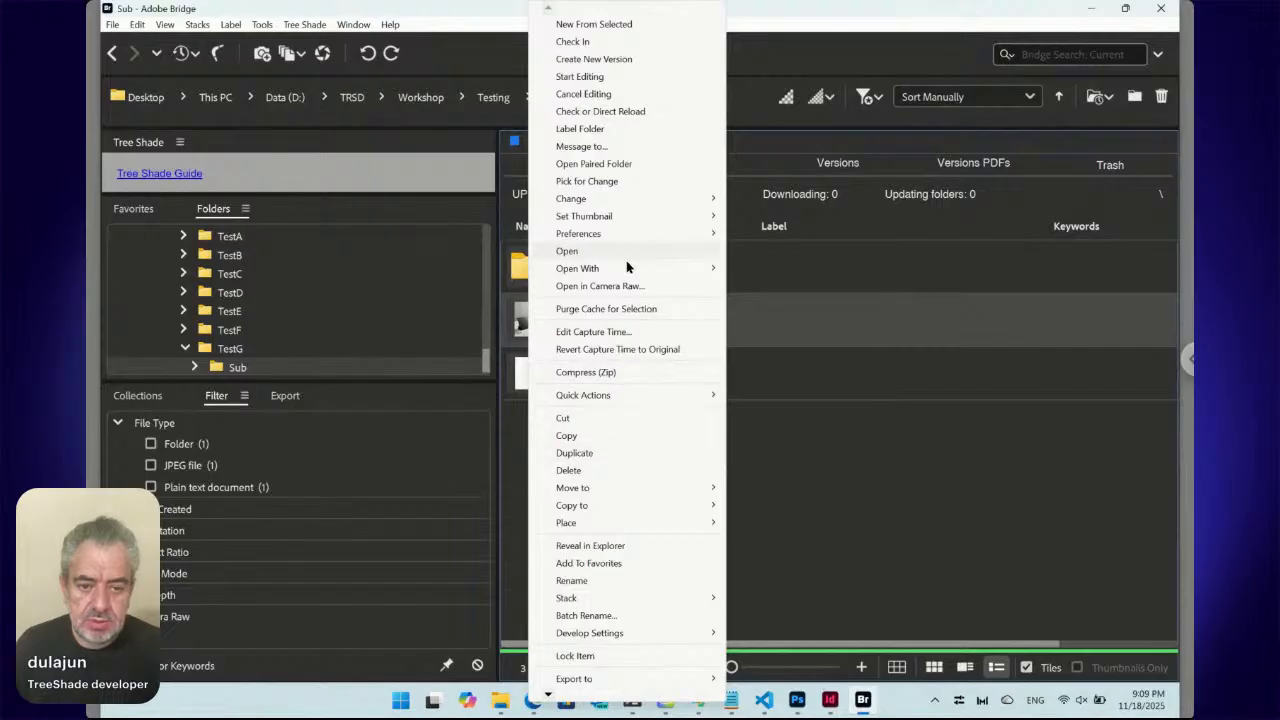
mouse_move(628, 269)
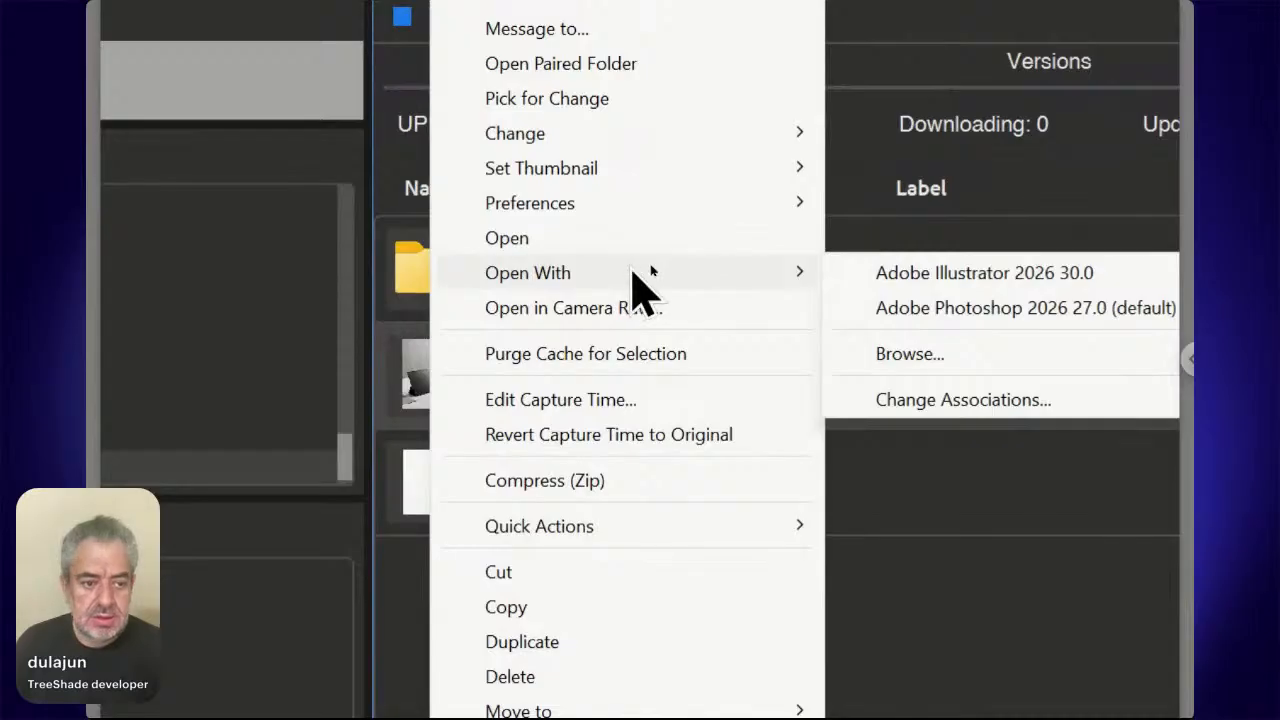
click(1110, 316)
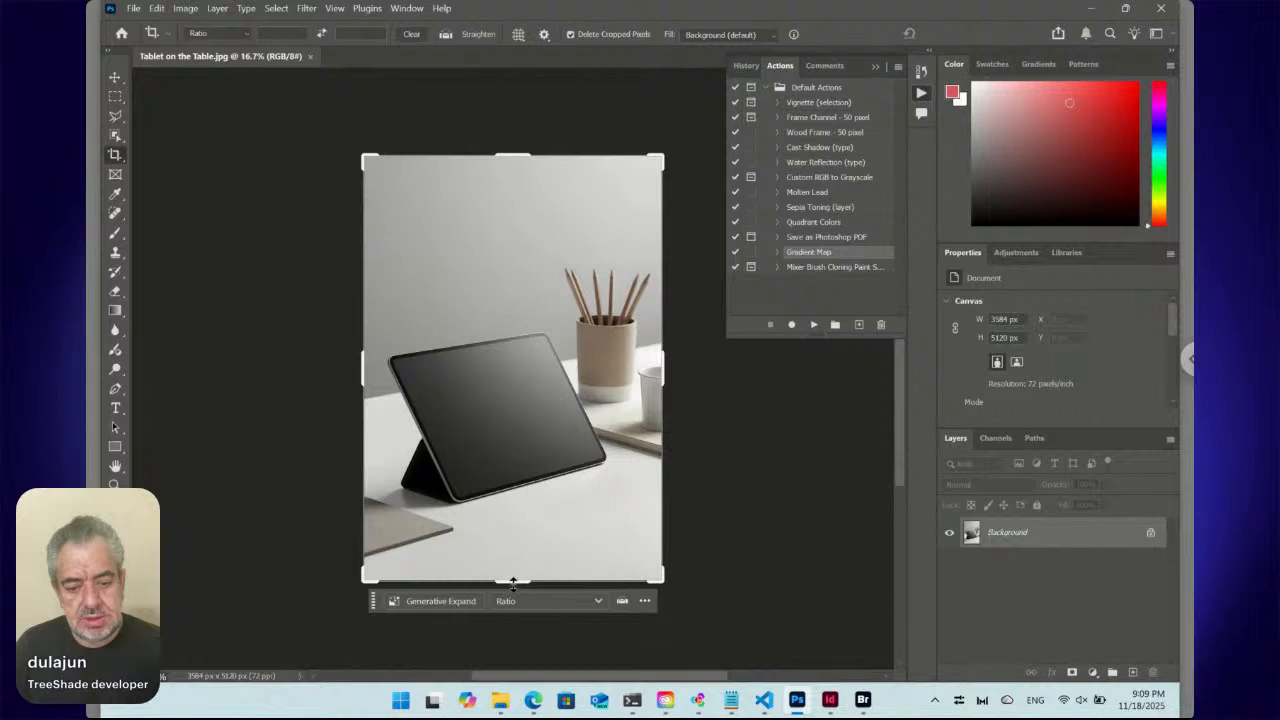
- Crop away the upper and lower edges of the tablet image, leaving a canvas about 3584 by 3262 px
drag(513, 583, 516, 521)
mouse_move(519, 224)
mouse_down()
mouse_move(522, 245)
mouse_move(521, 234)
mouse_up()
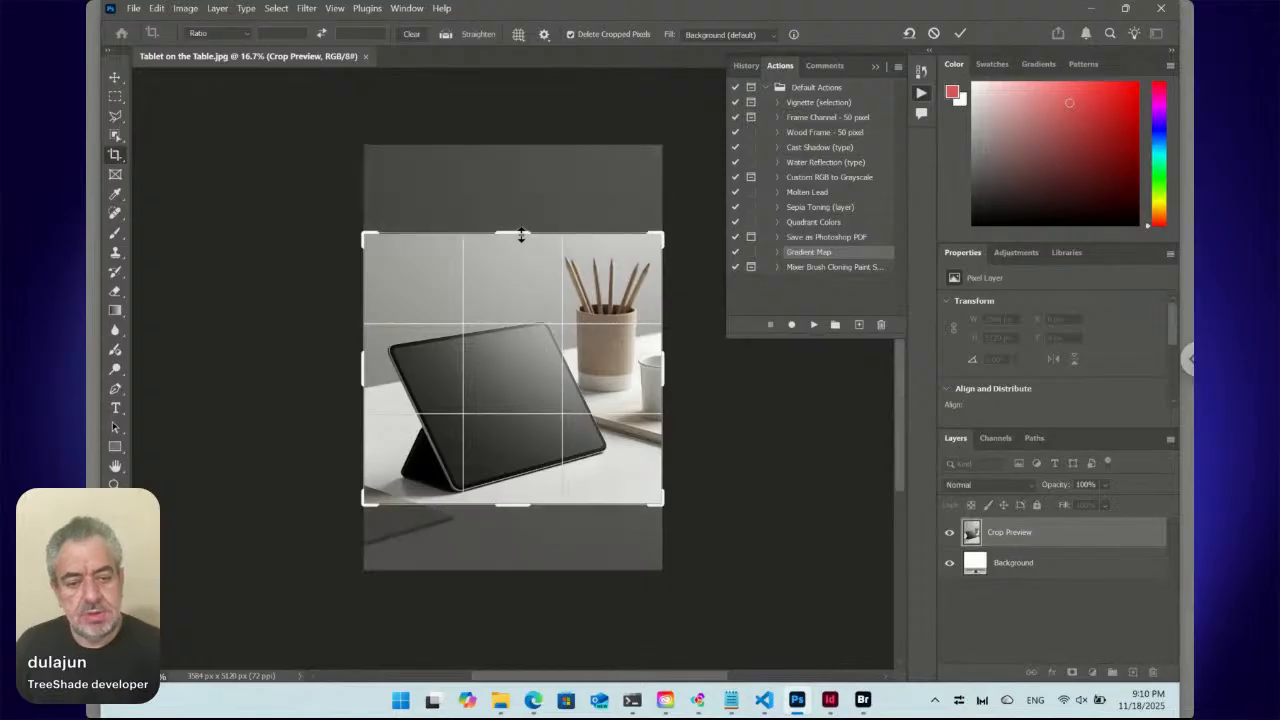
key(Return)
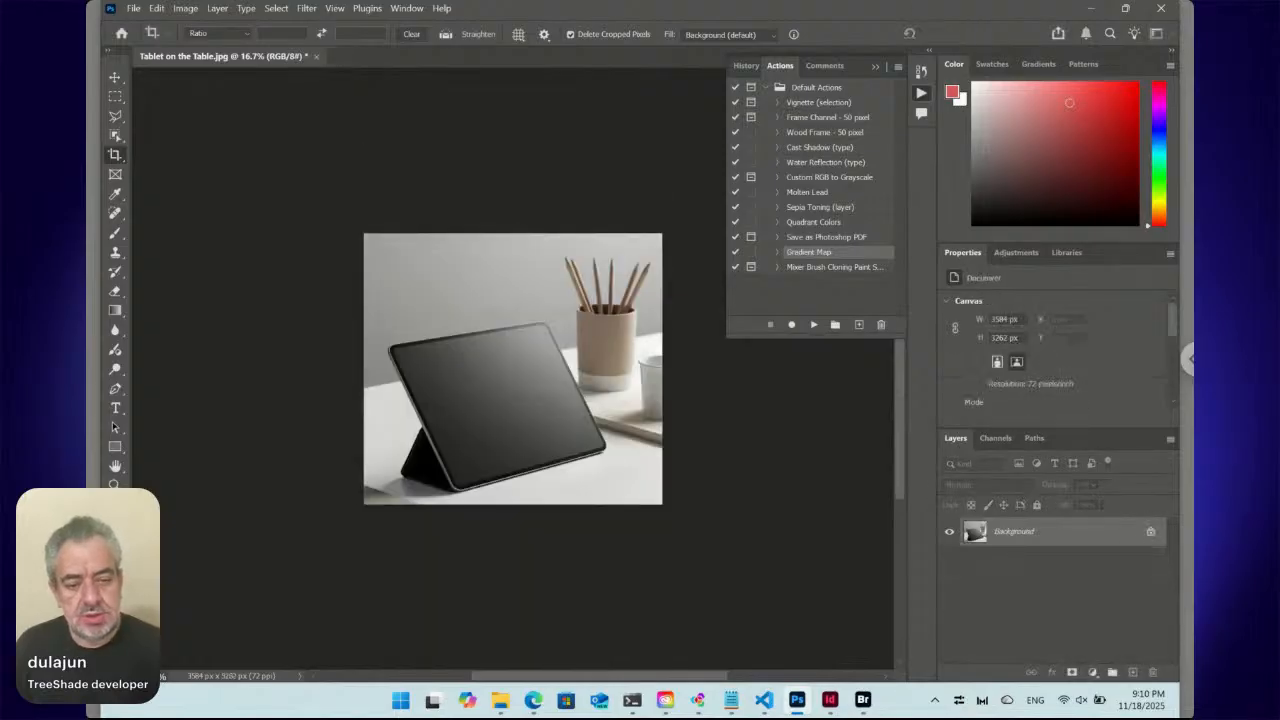
- Outline the pencil cup behind the tablet with a closed Polygonal Lasso selection
click(115, 115)
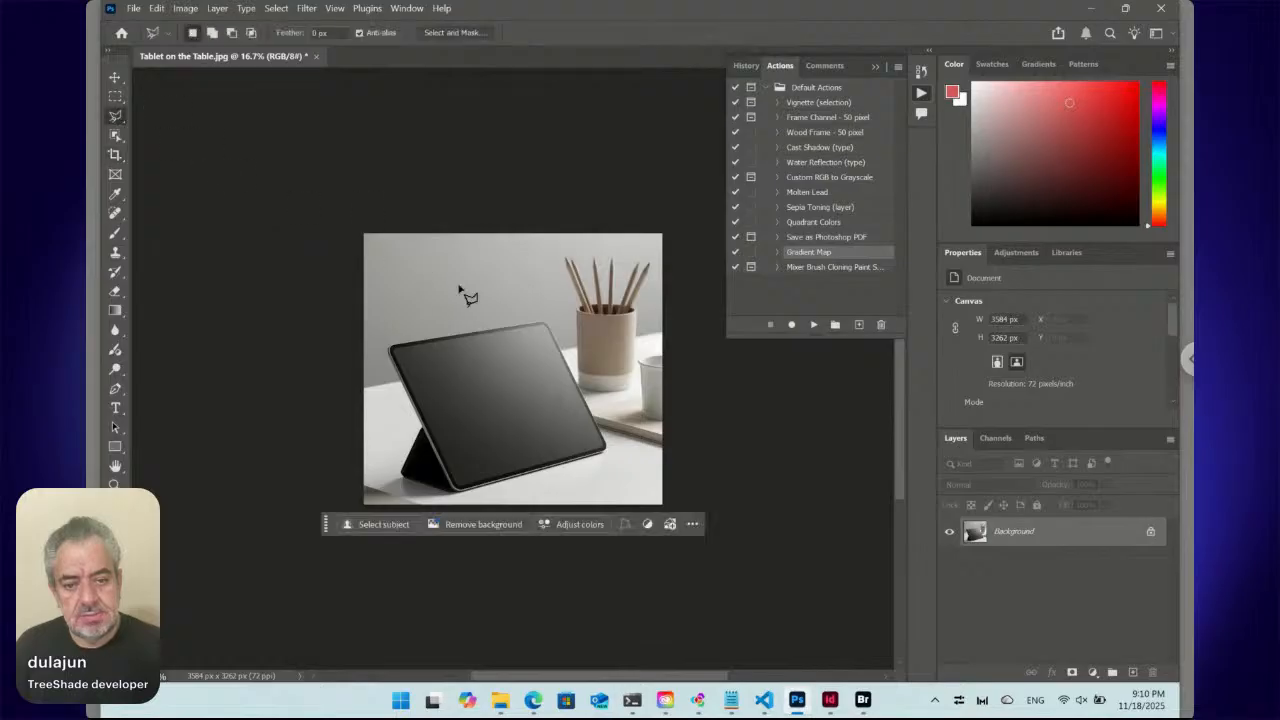
click(567, 341)
click(574, 391)
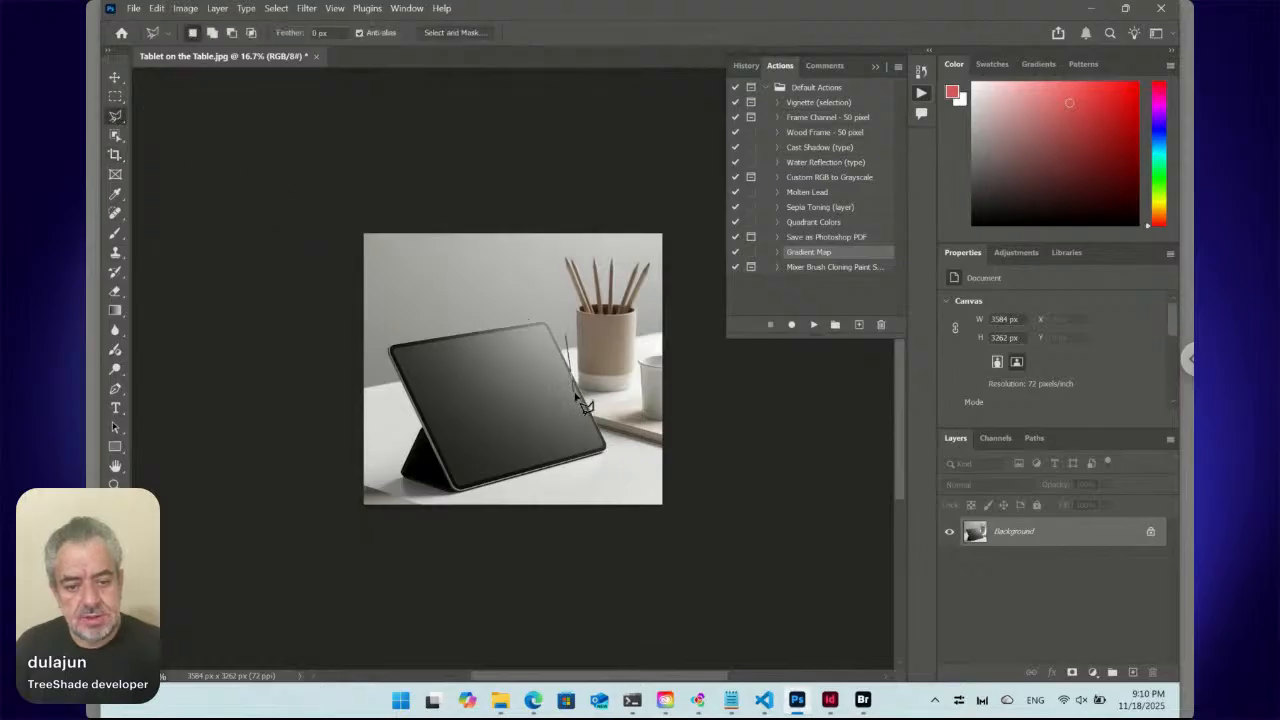
click(587, 401)
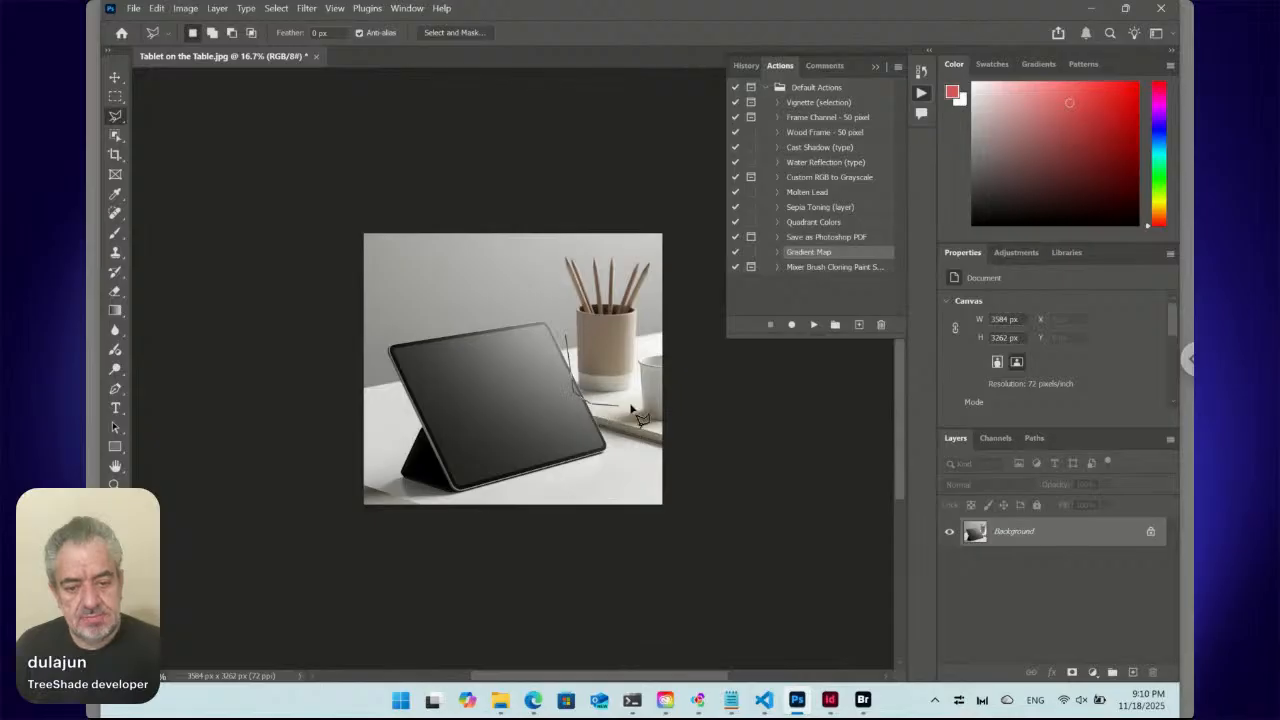
click(638, 398)
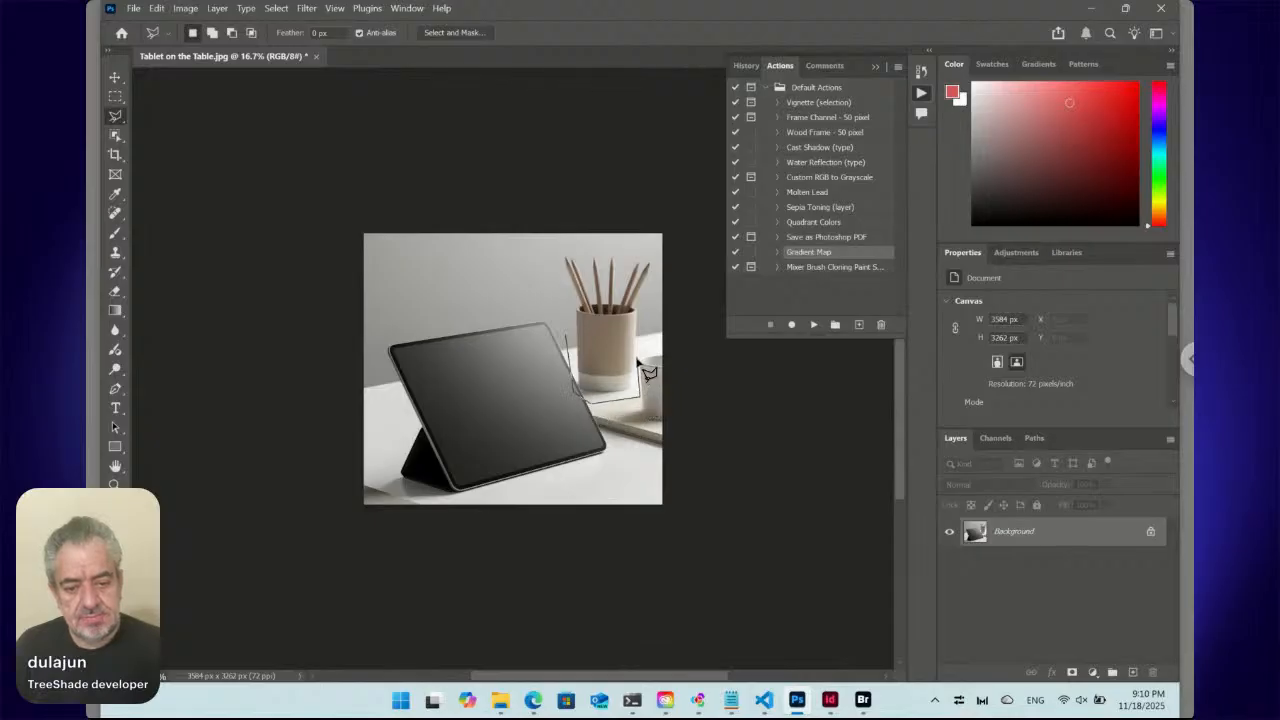
click(657, 259)
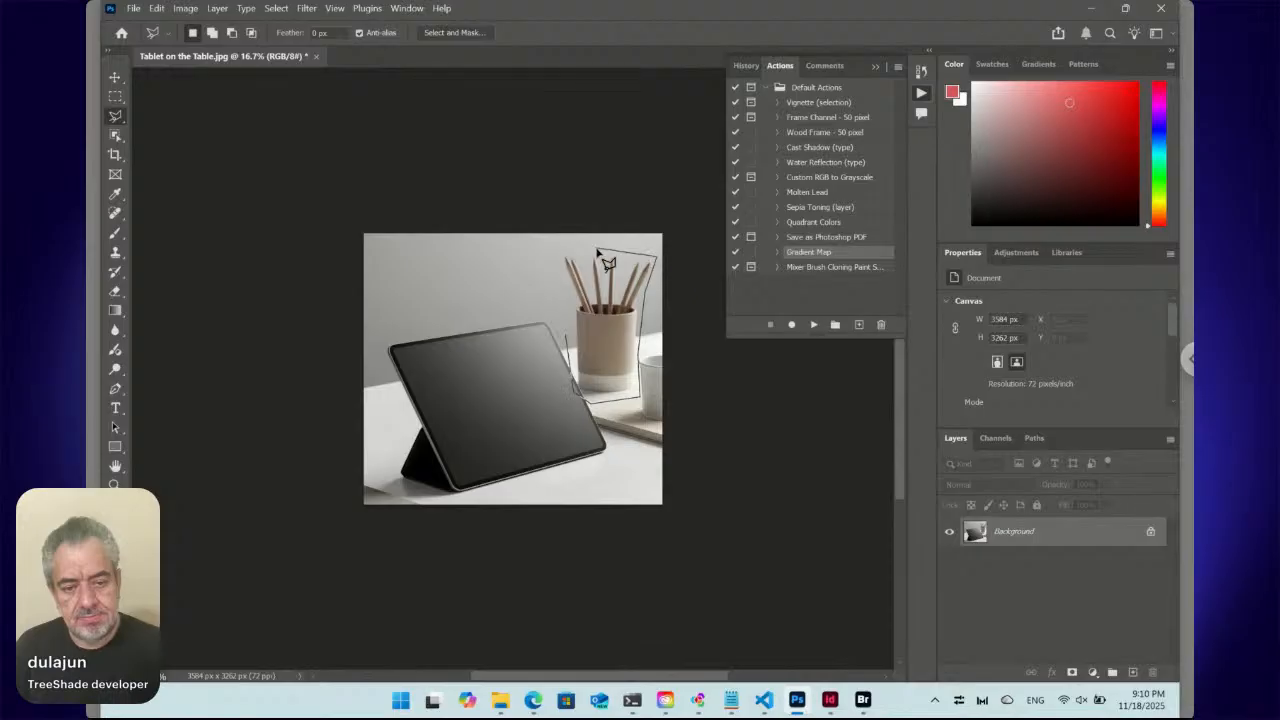
click(568, 314)
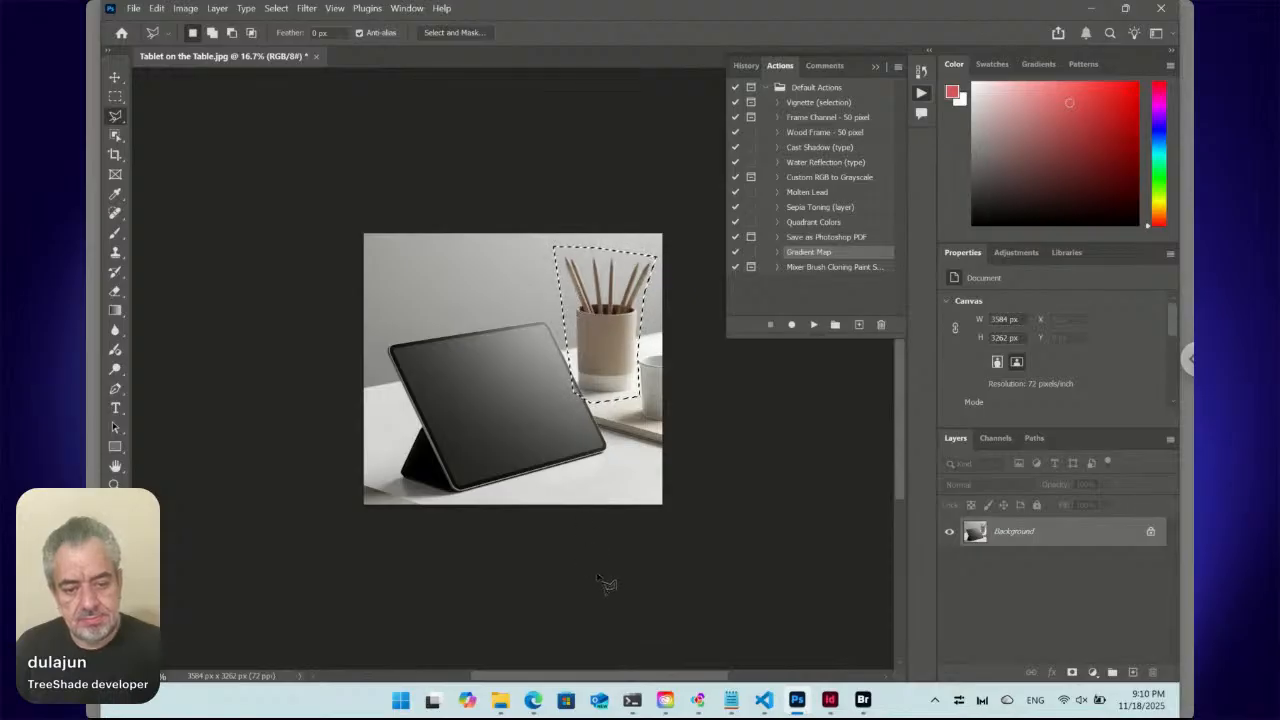
- Collapse the Actions list and convert the locked Background into a regular layer with the default name and settings
click(115, 78)
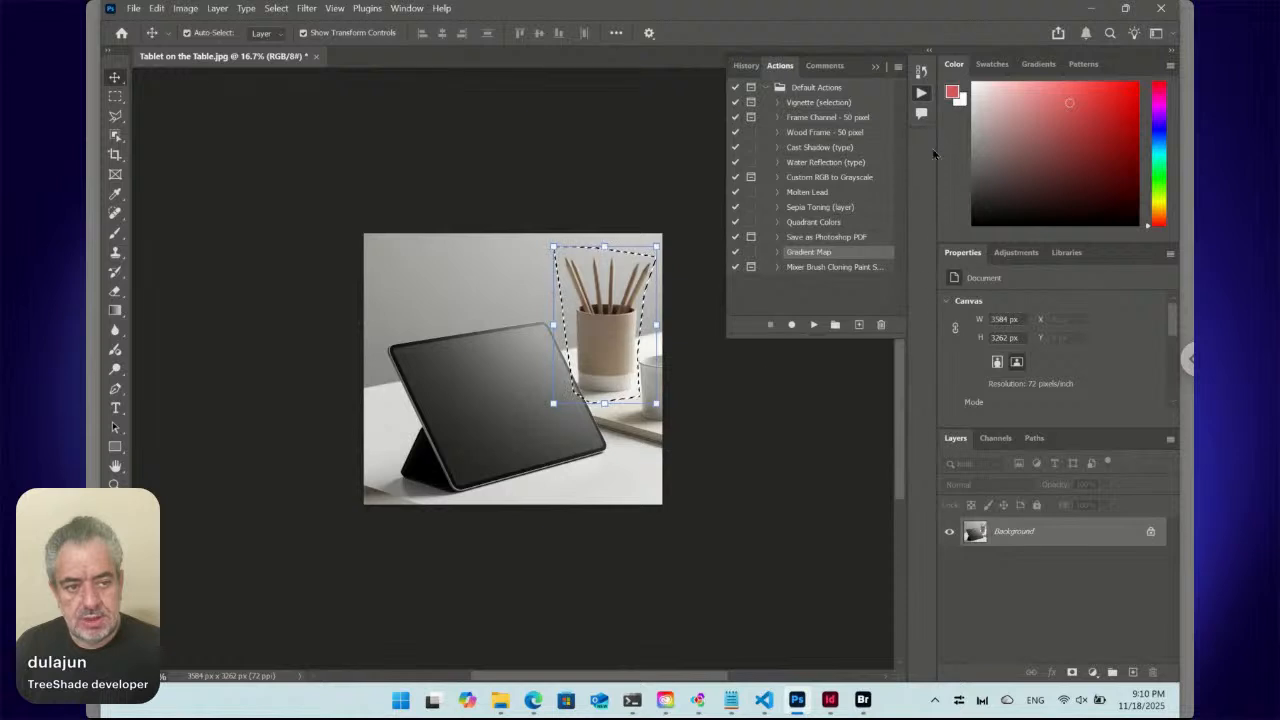
click(921, 92)
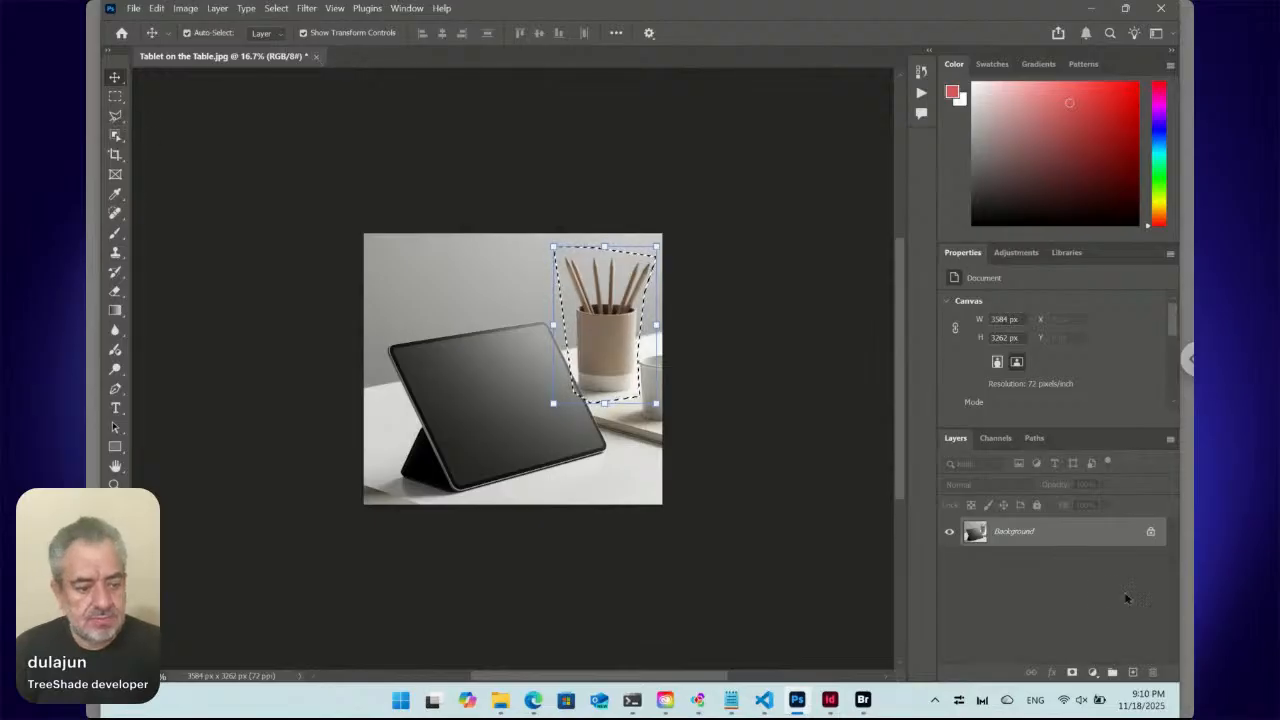
double_click(976, 535)
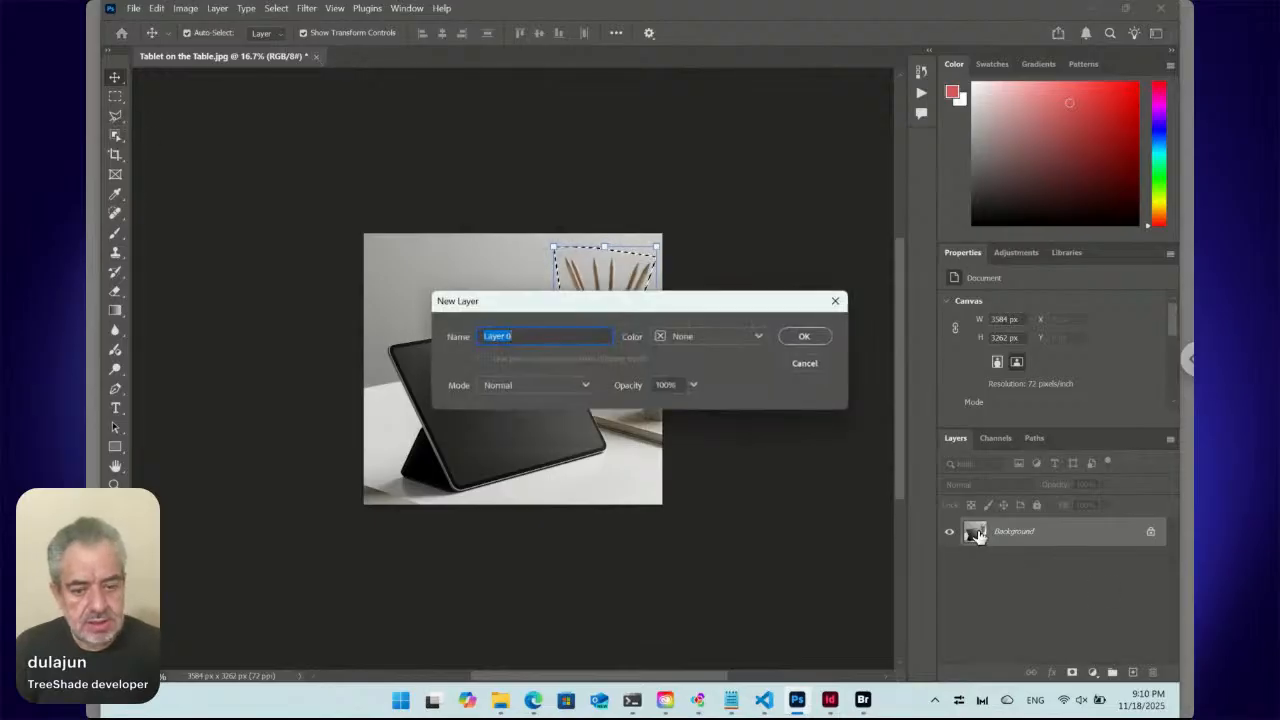
key(Return)
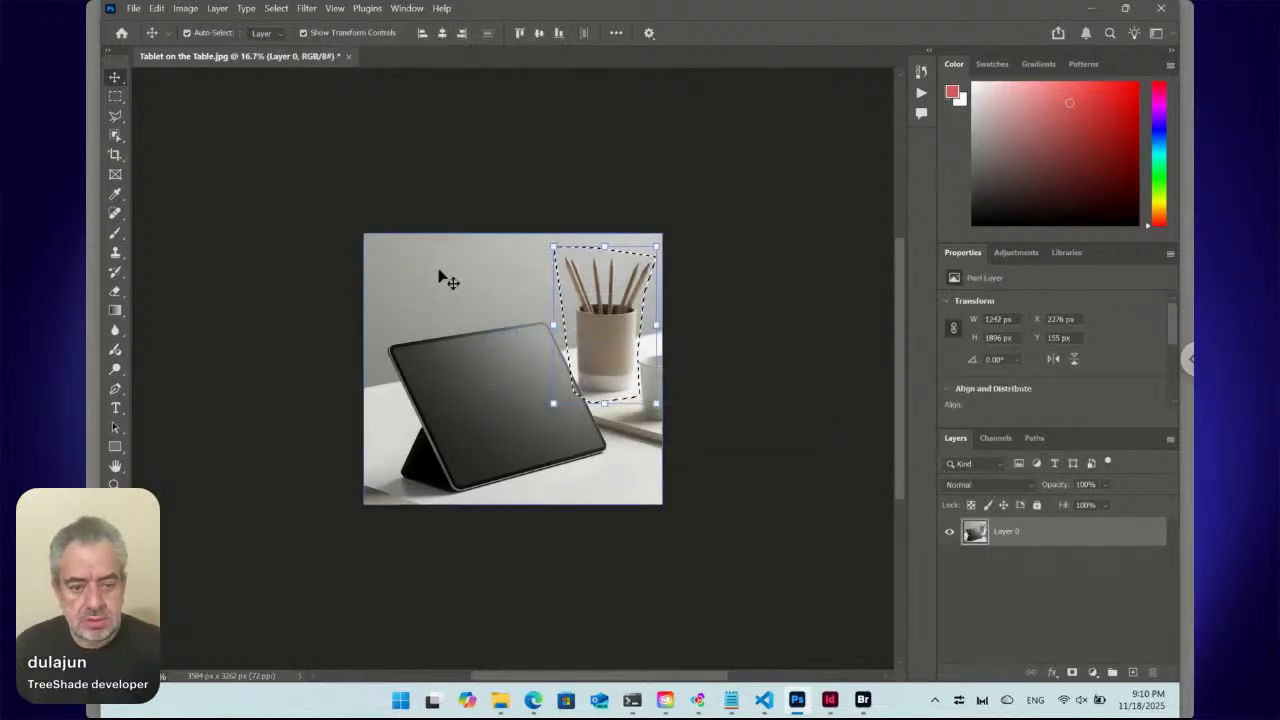
- Remove the selected pencil cup from the image with the Remove command, keeping the lasso selection active for it
click(116, 97)
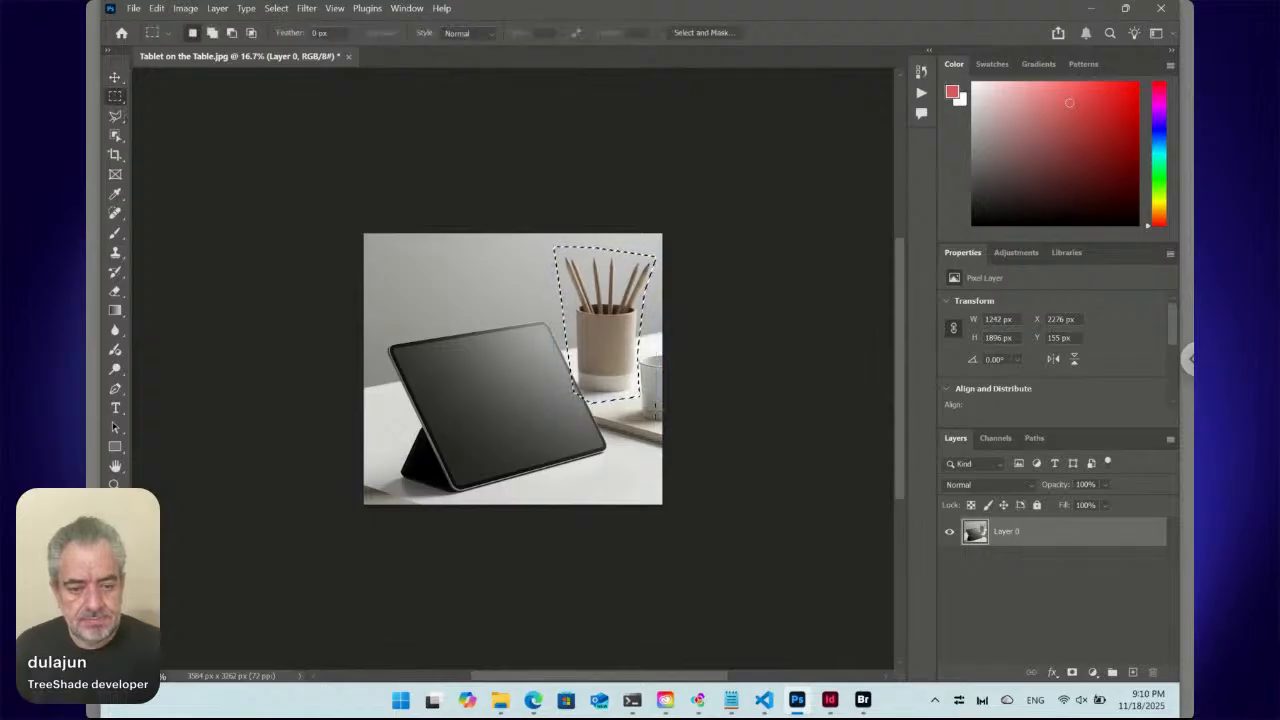
key(ctrl+d)
key(ctrl+z)
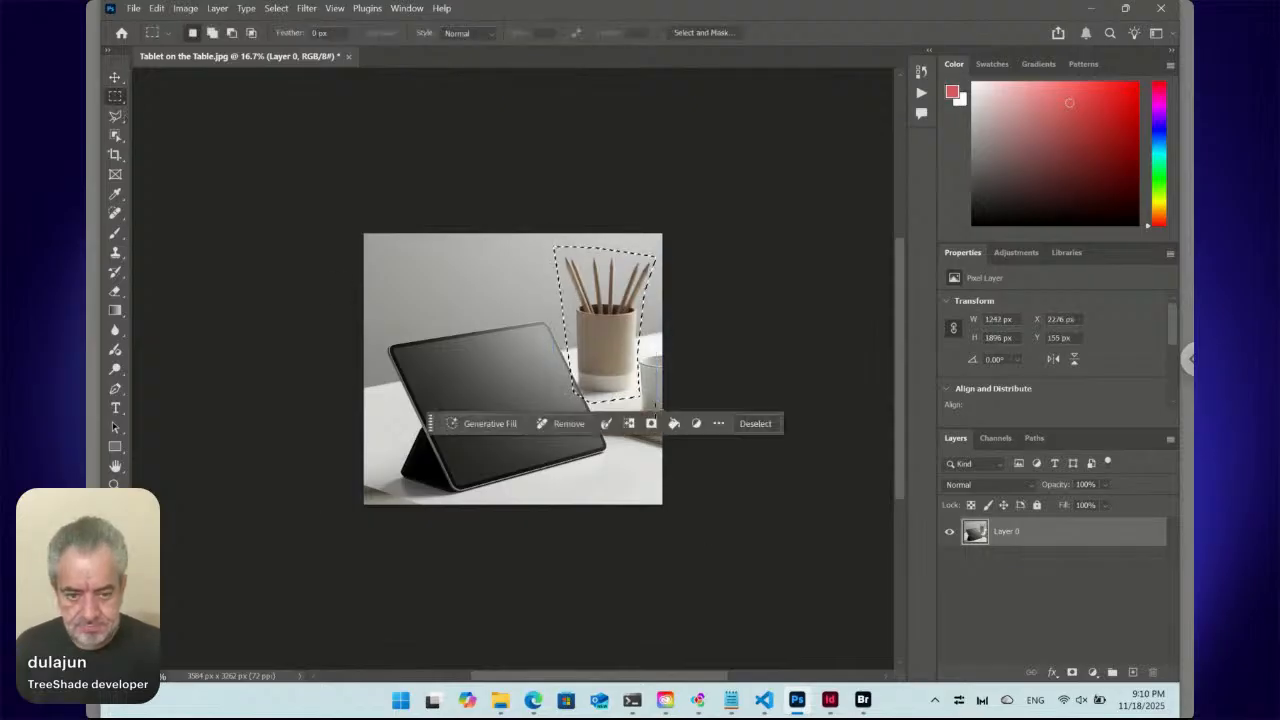
click(562, 420)
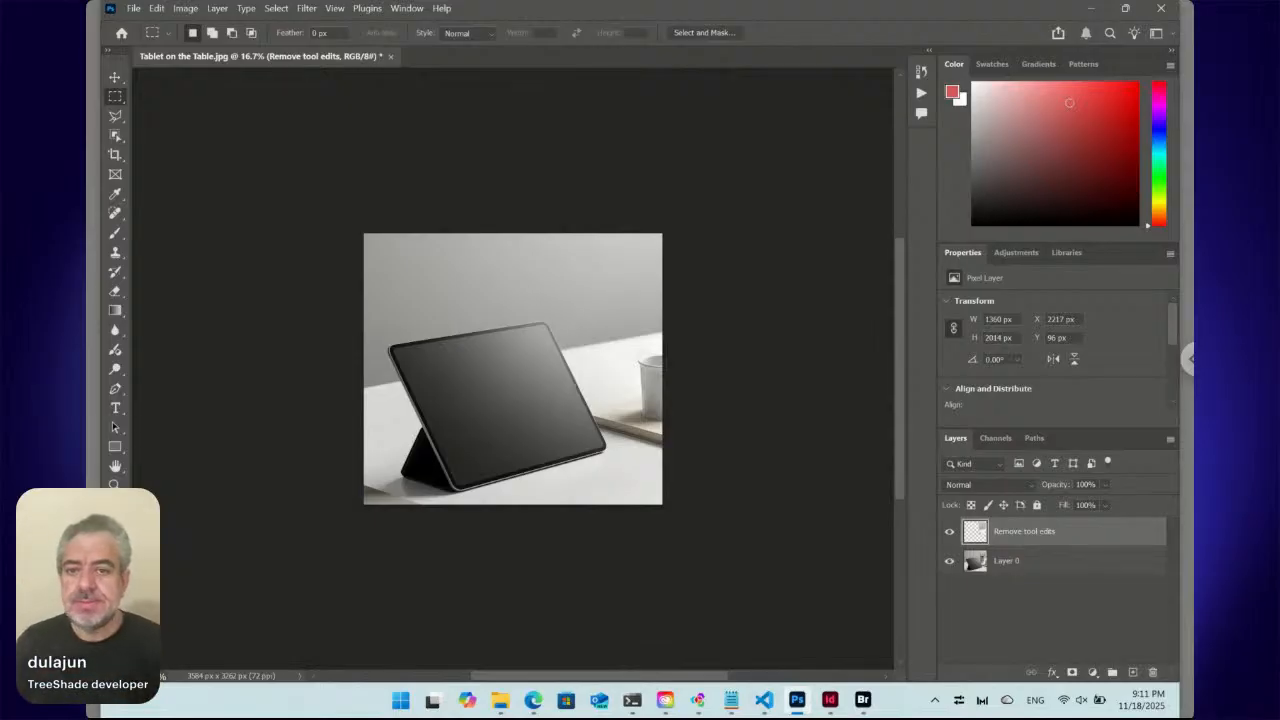
- Flatten the image, save Tablet on the Table.jpg and close it
click(246, 10)
mouse_move(222, 12)
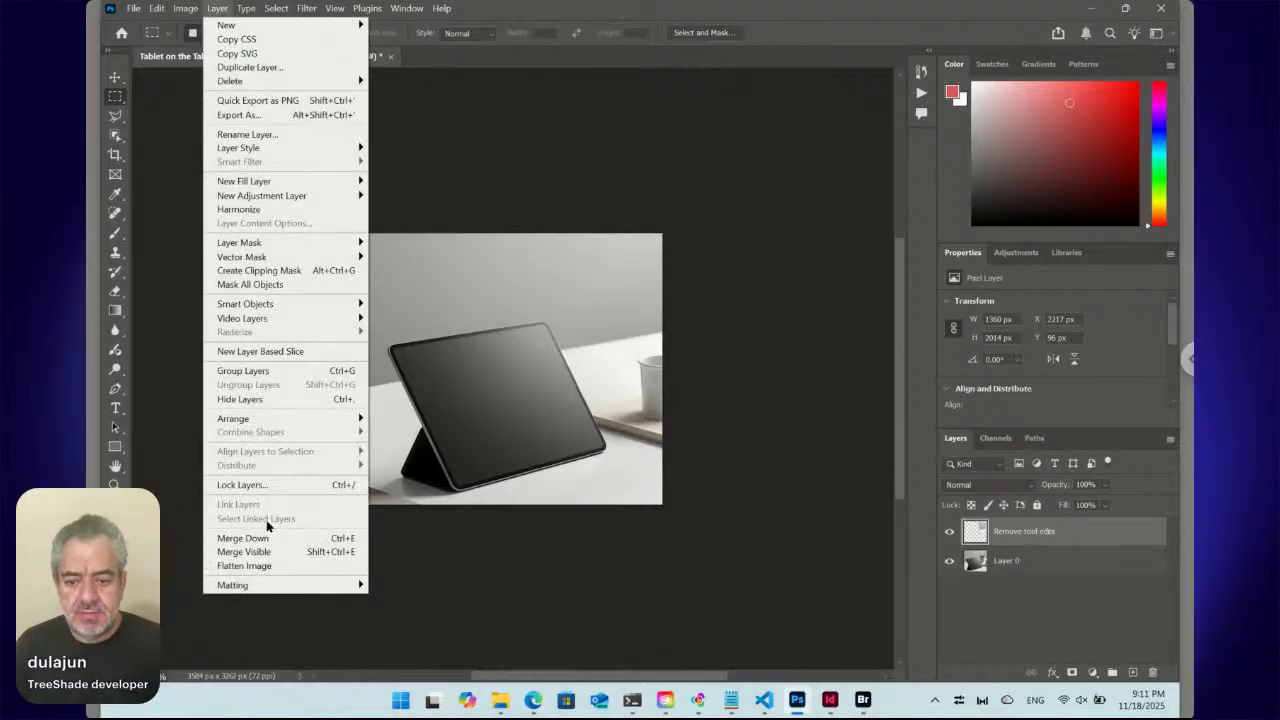
click(245, 566)
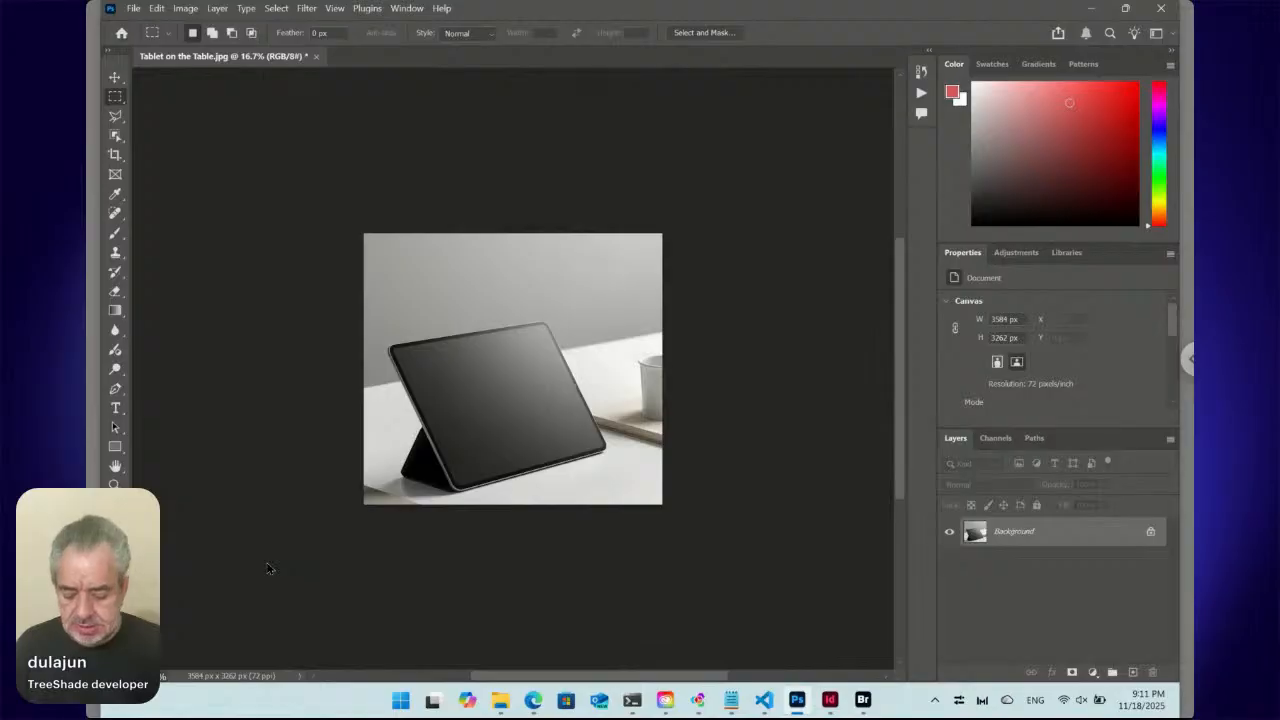
key(ctrl+s)
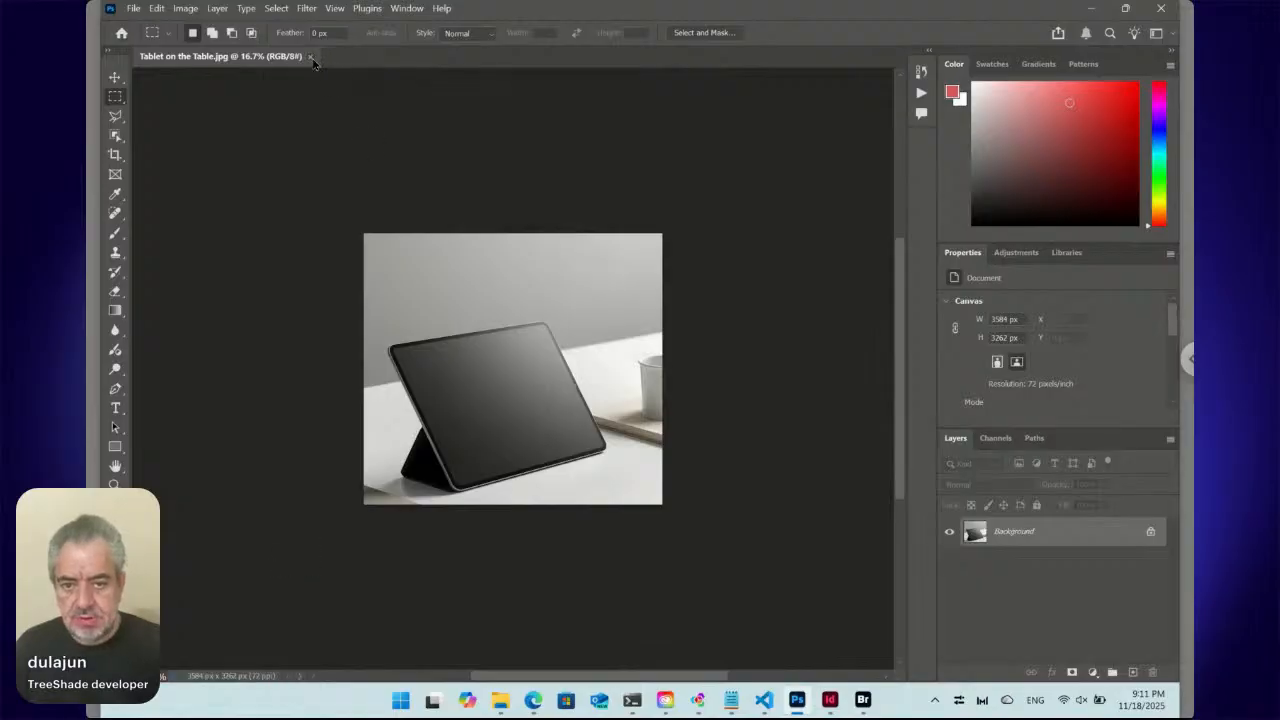
click(310, 57)
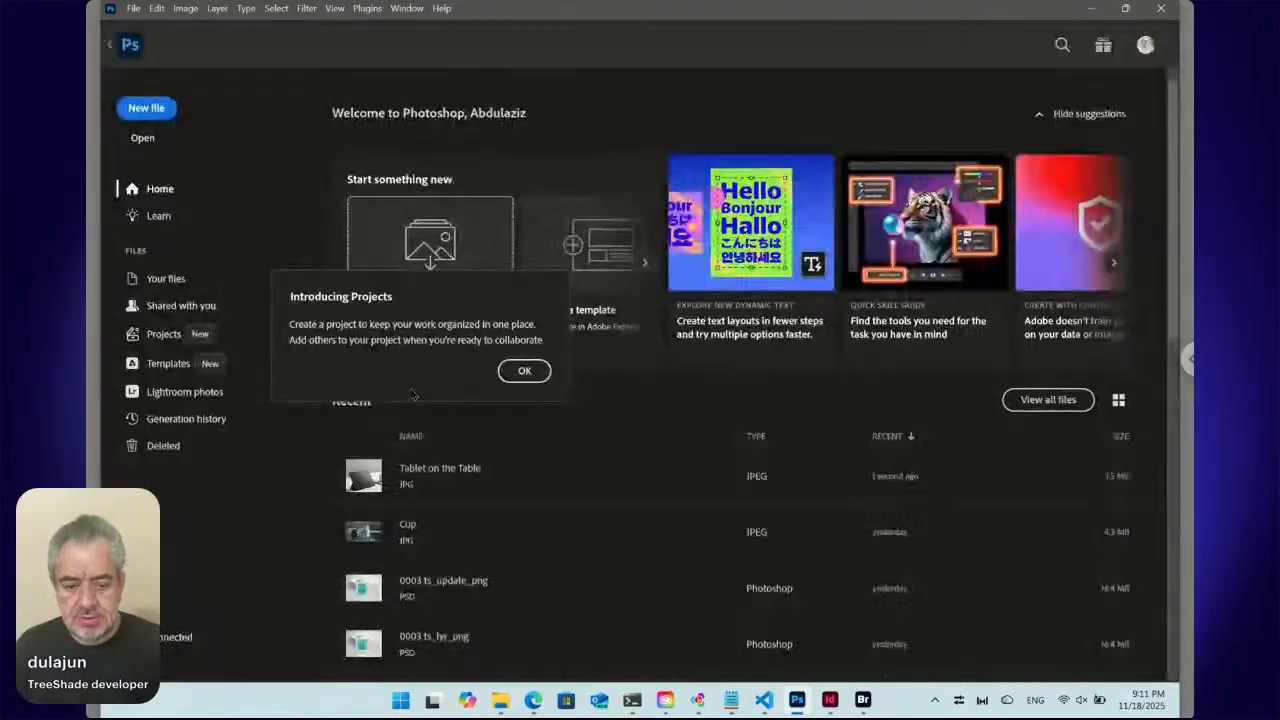
- Switch to Bridge and inspect the Sub folder's Versions with larger thumbnails and a wider Name column
click(860, 700)
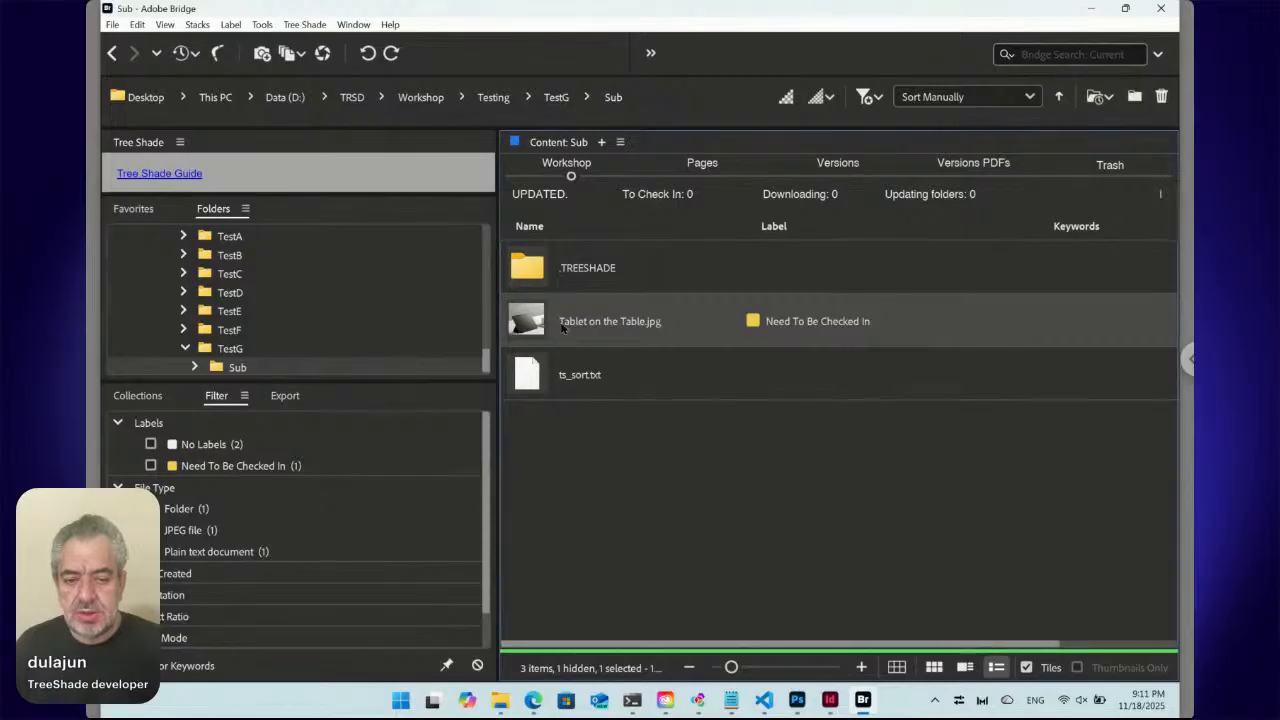
click(840, 178)
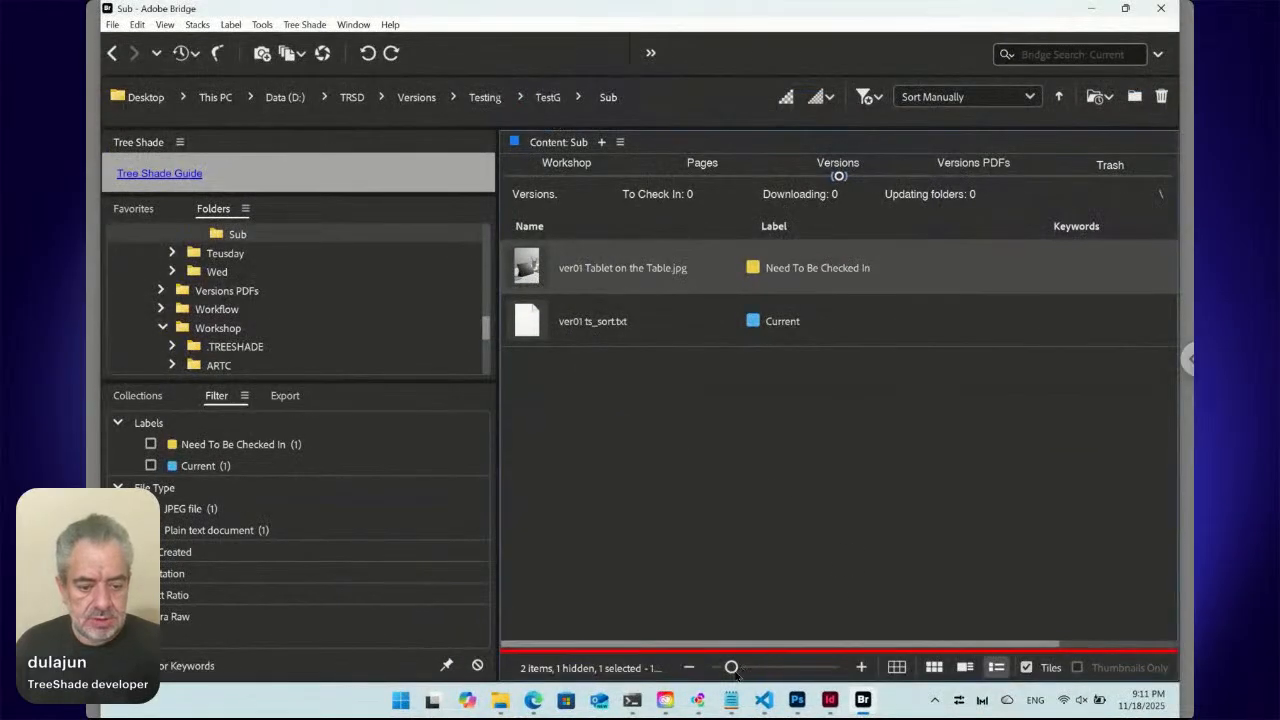
drag(731, 667, 784, 667)
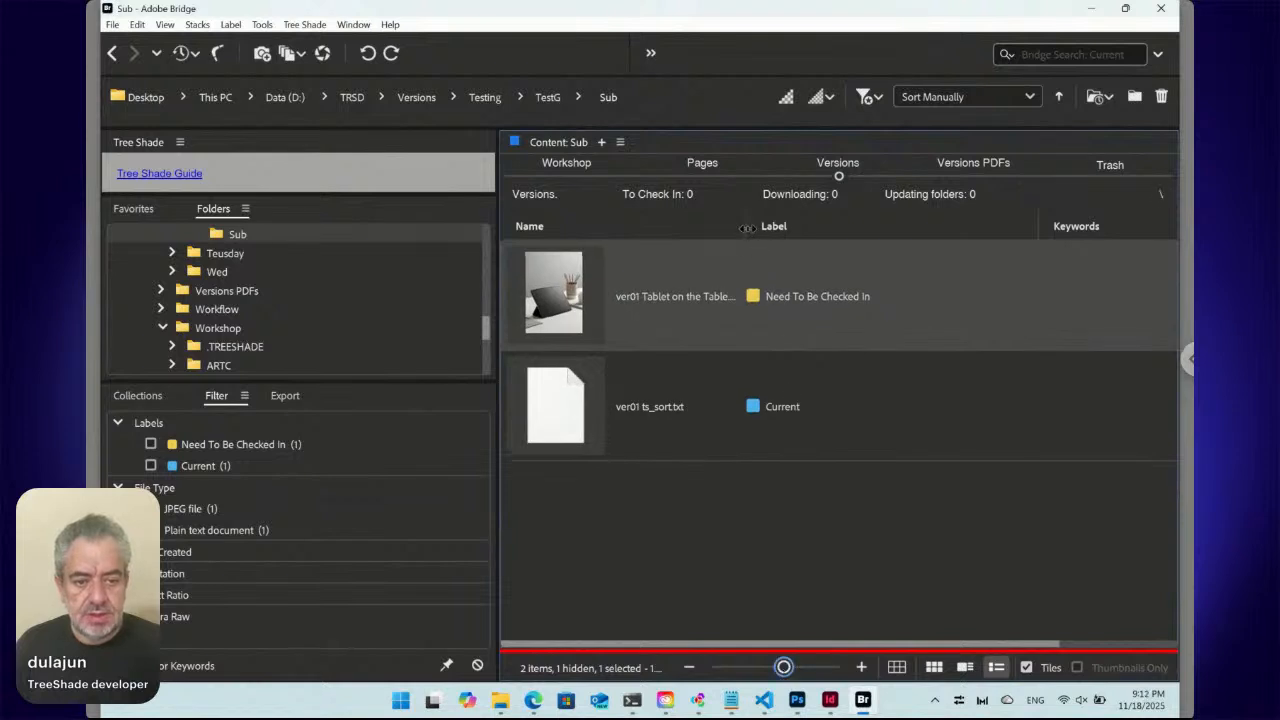
drag(748, 230, 830, 228)
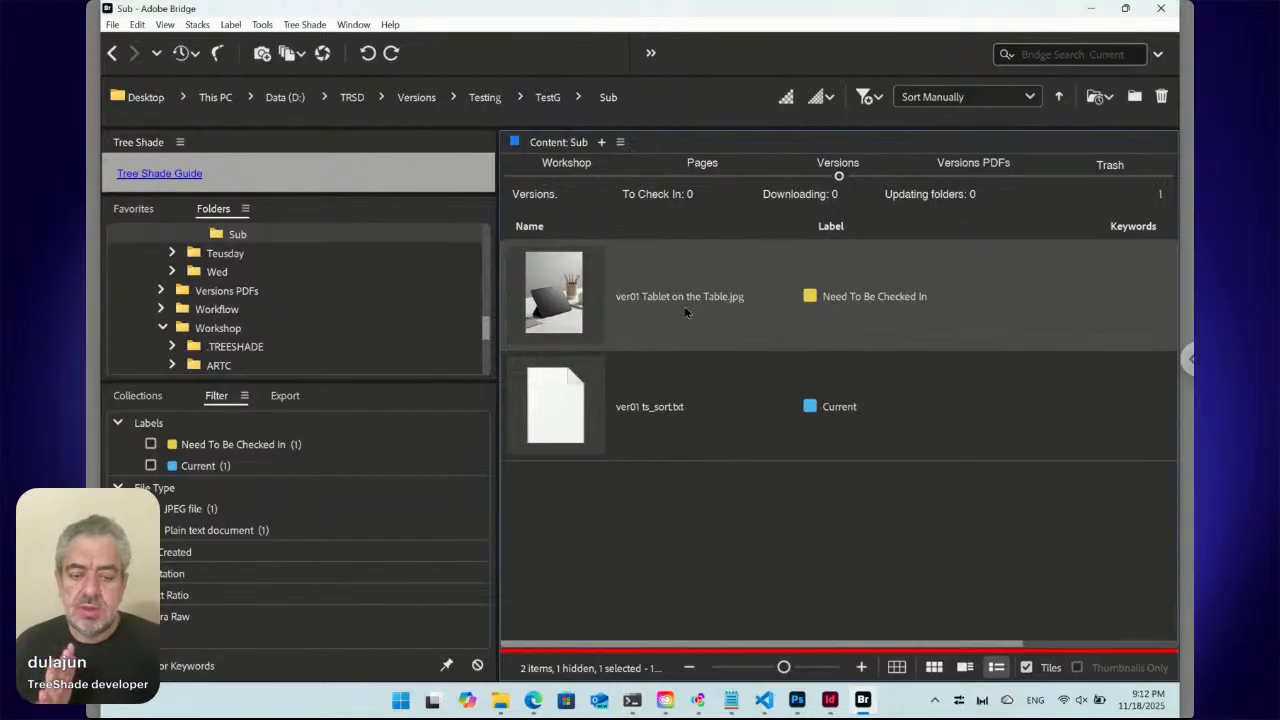
- Create a new version of Tablet on the Table.jpg from the Workshop without putting it under editing, and view the folder's Versions
click(567, 176)
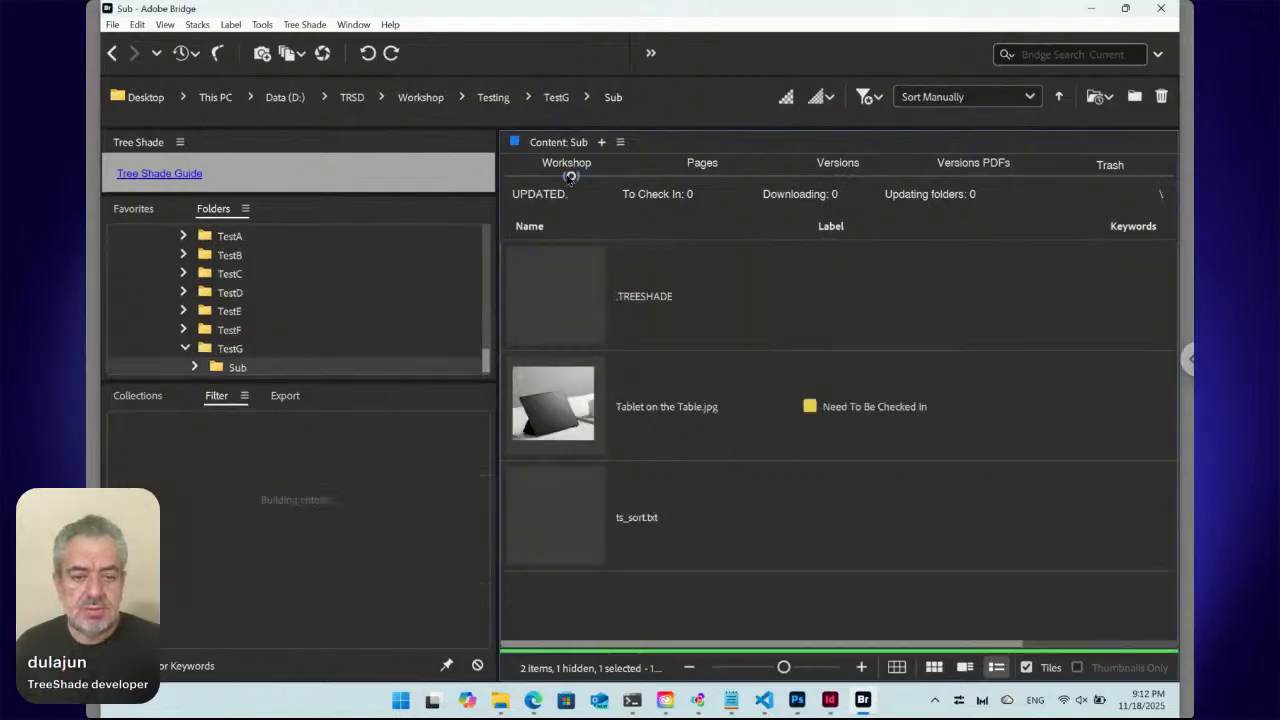
right_click(563, 400)
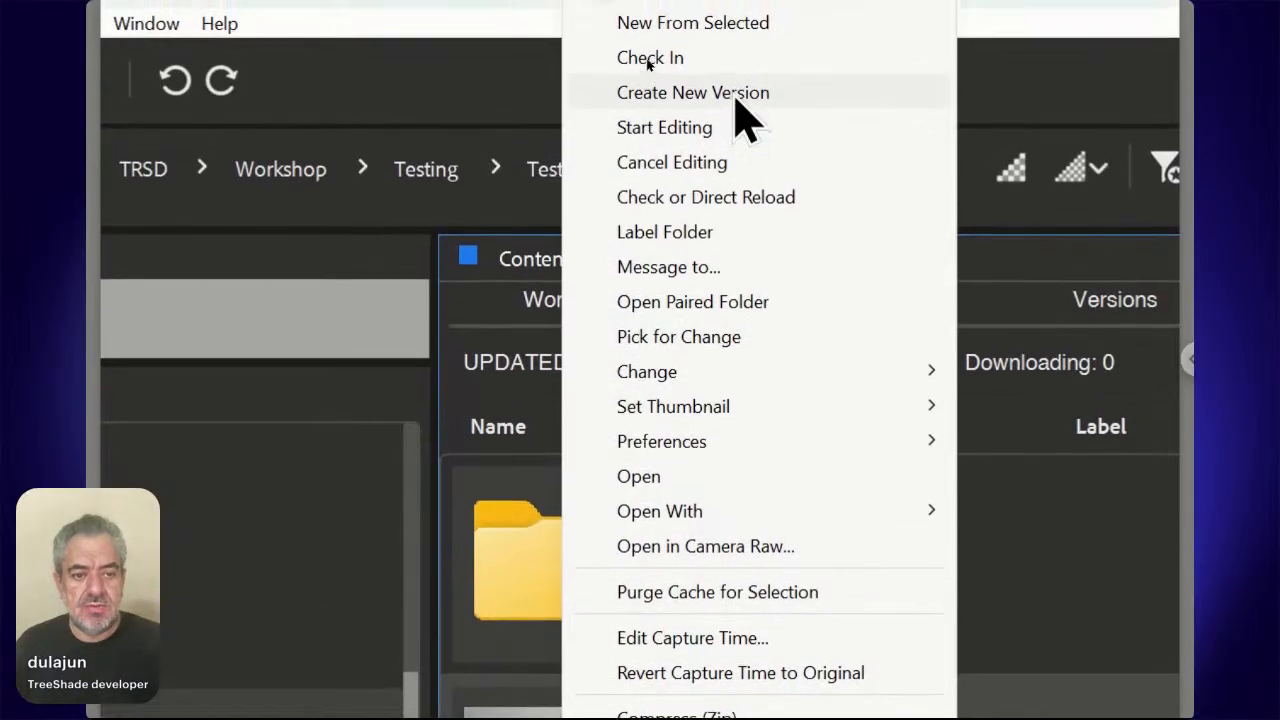
click(737, 118)
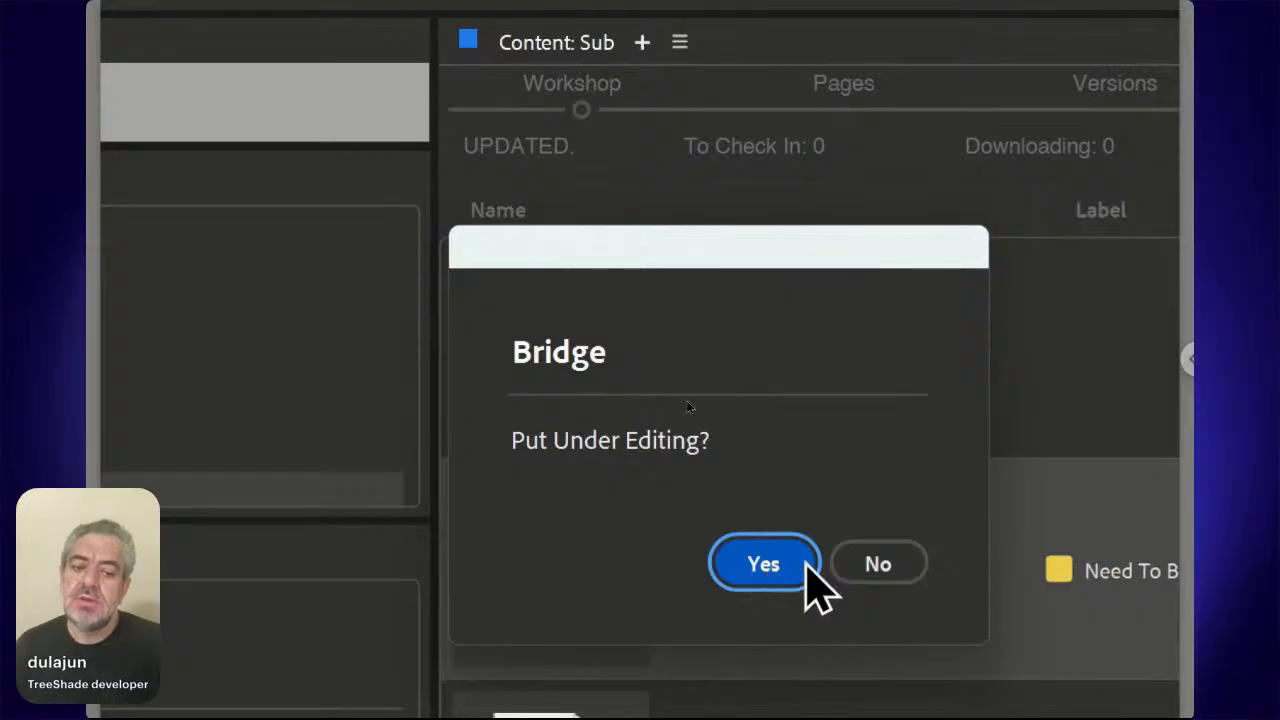
click(858, 575)
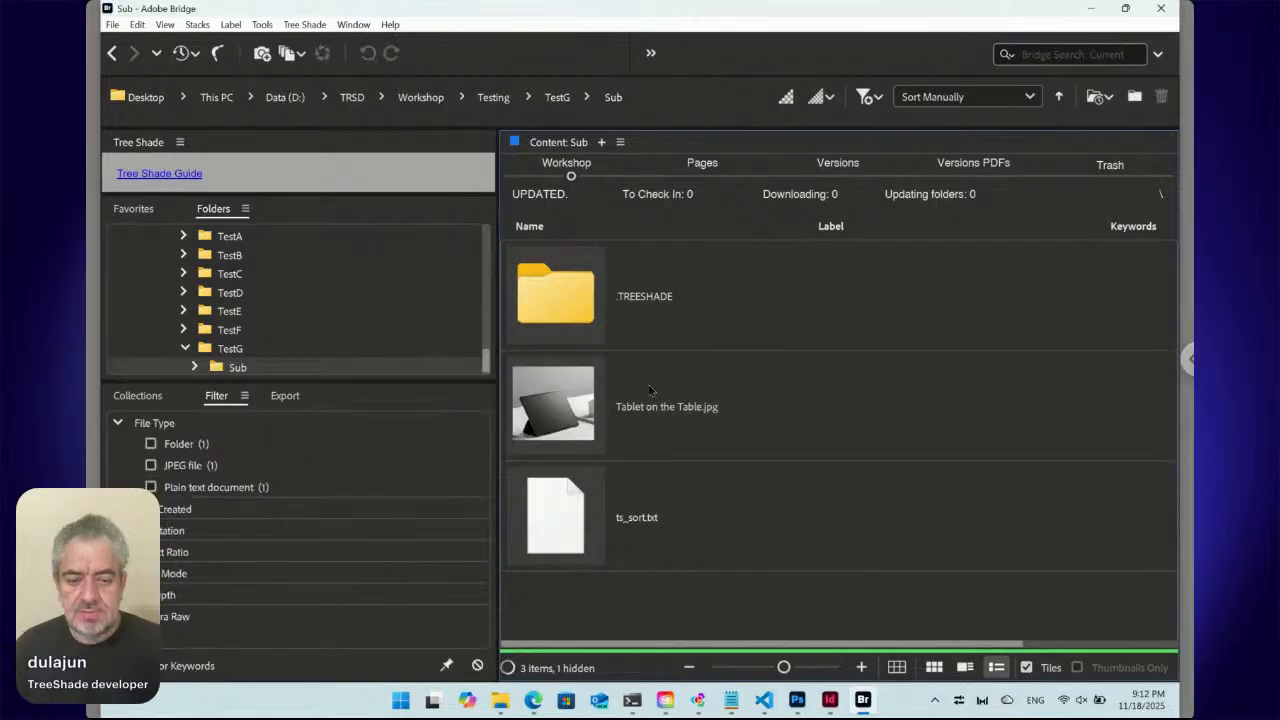
click(567, 403)
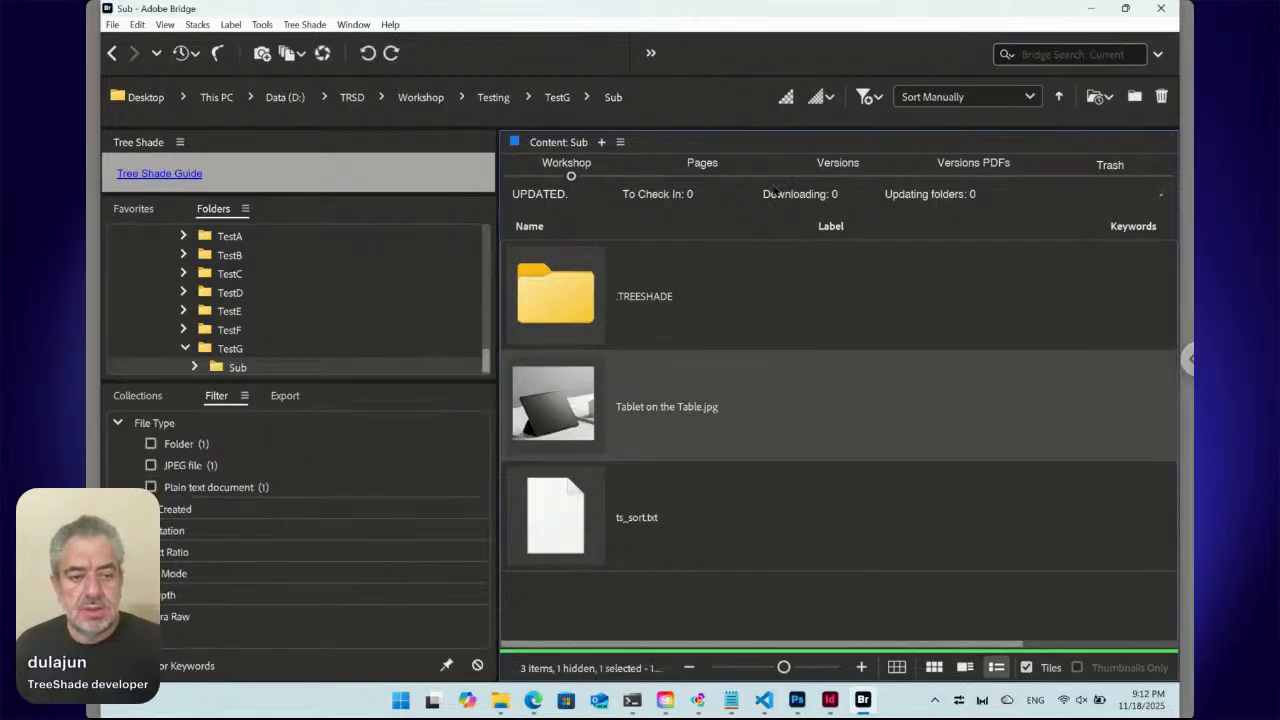
click(838, 170)
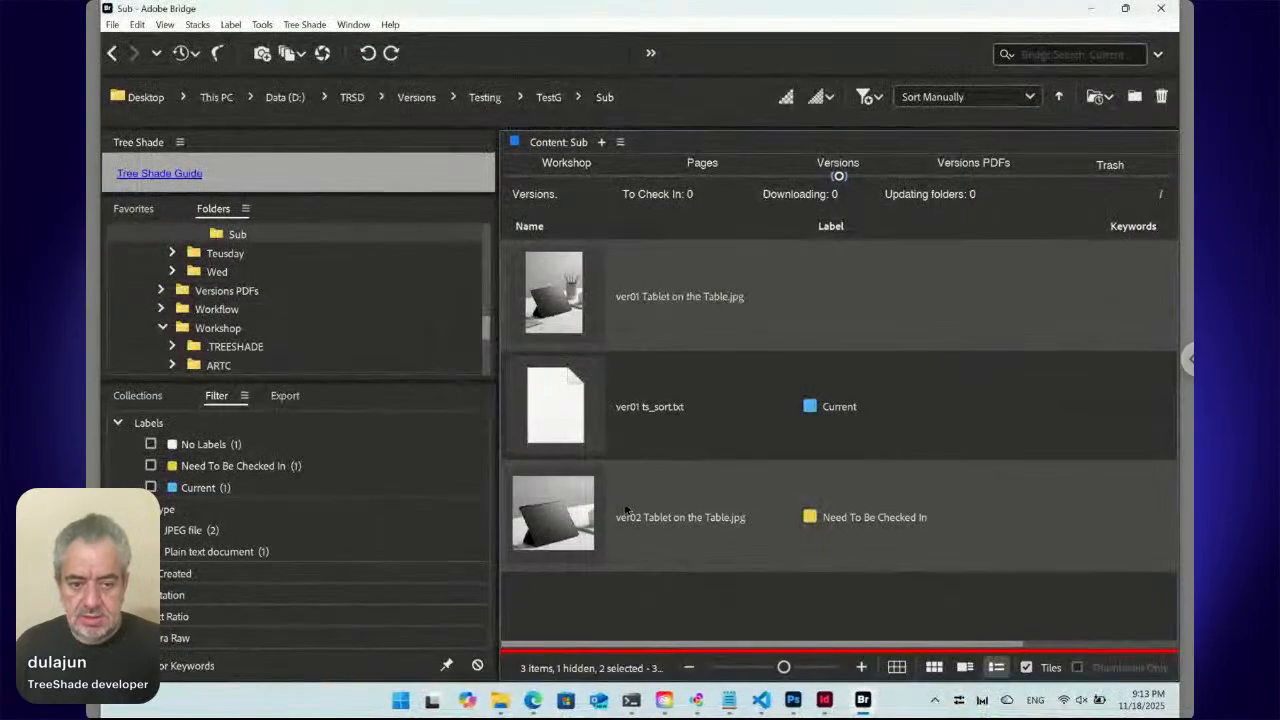
- Look at the Sub folder's Workshop, return to its Versions and display the image Preview panel
click(566, 172)
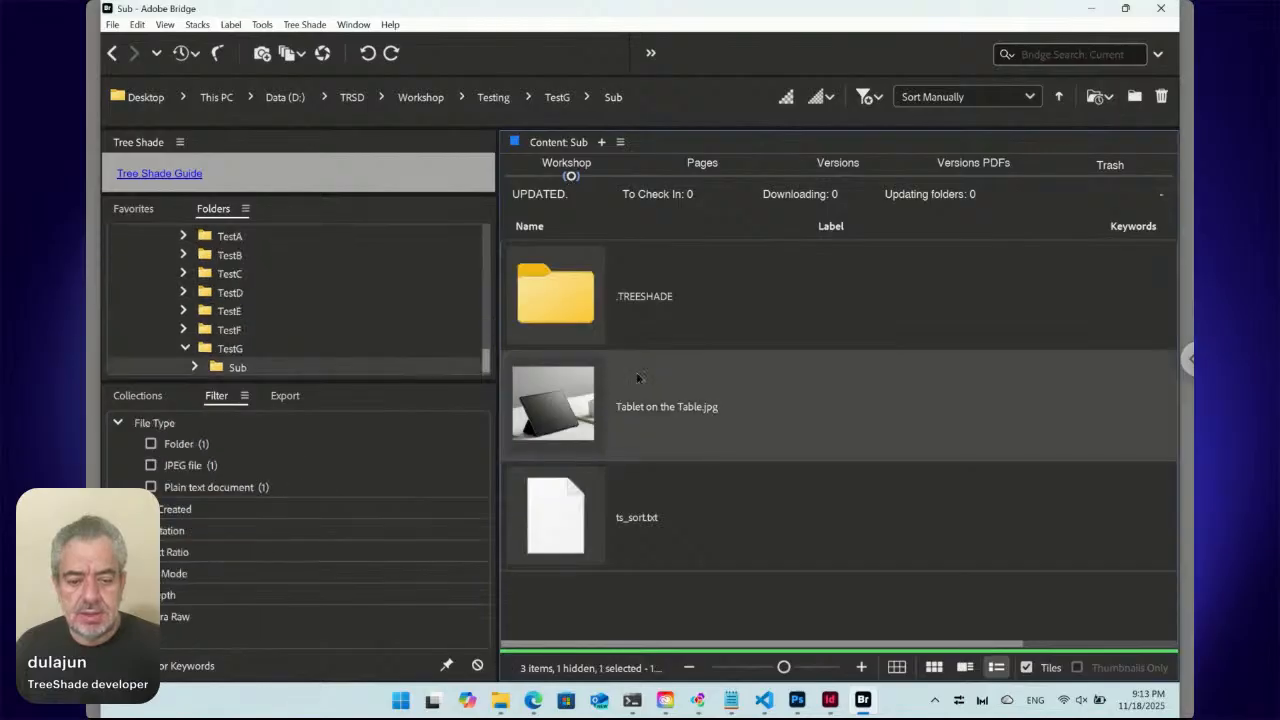
click(840, 175)
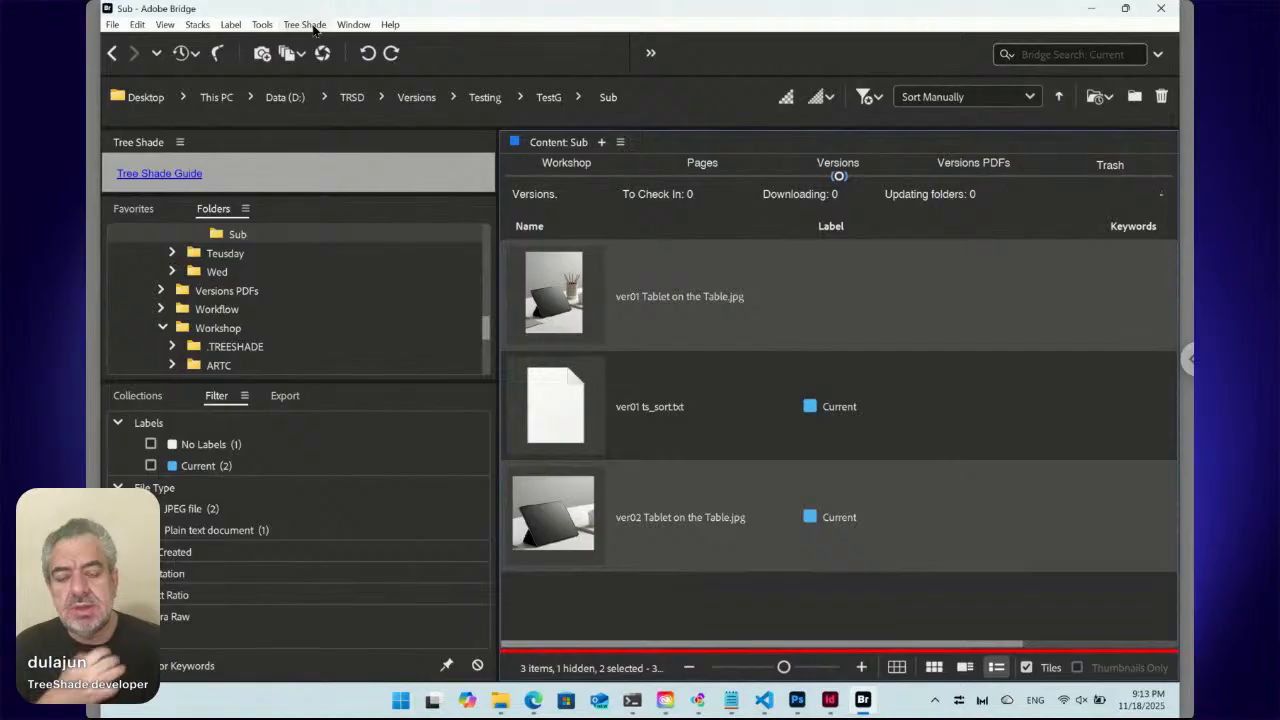
click(352, 27)
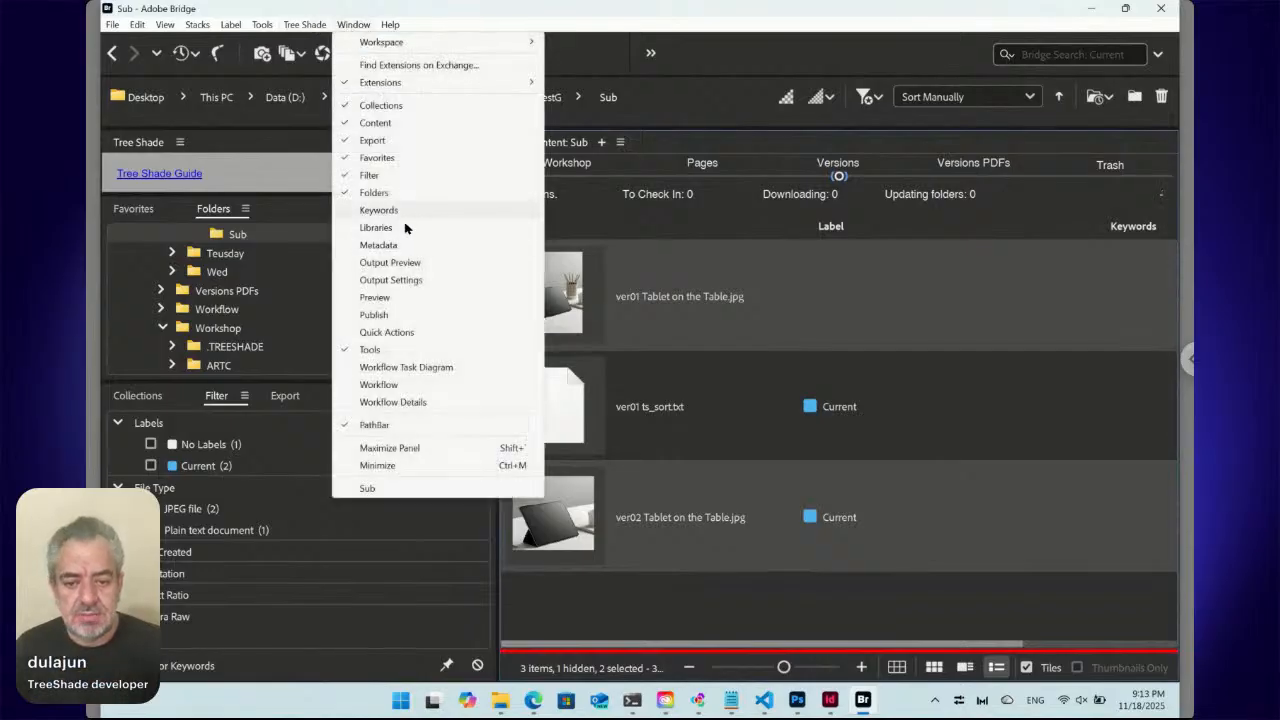
click(375, 297)
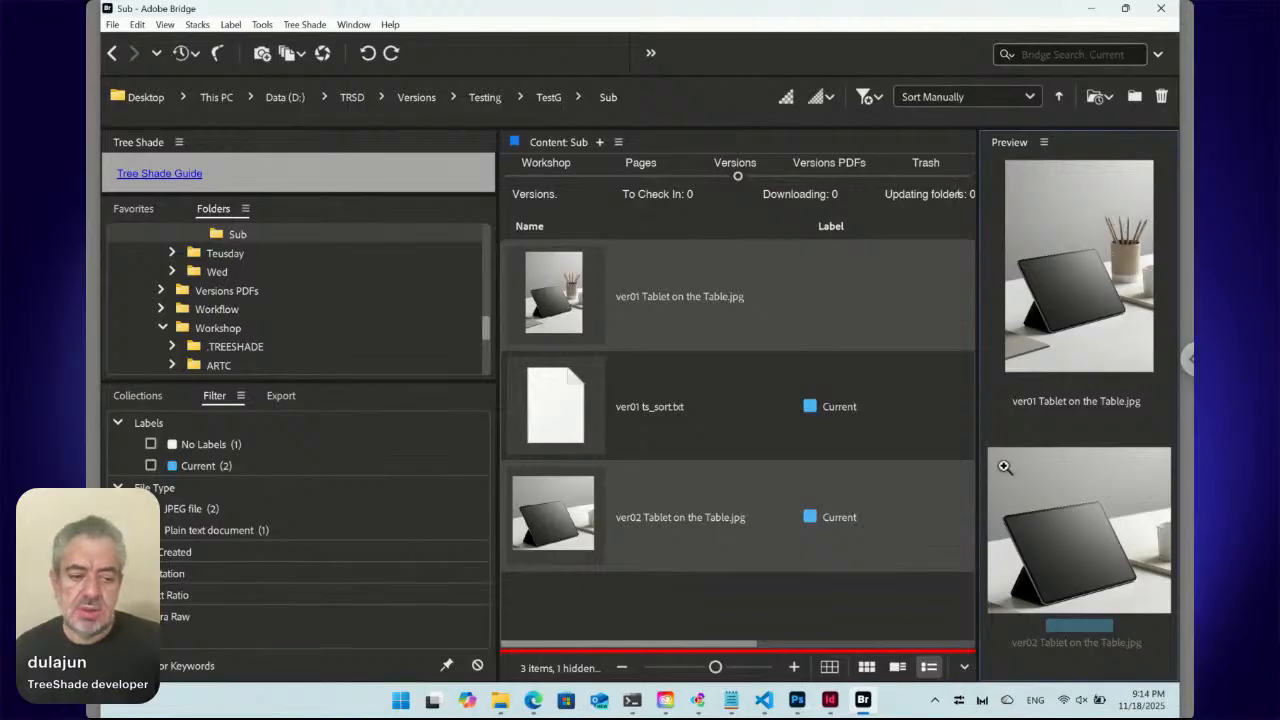
- Set ver01 Tablet on the Table.jpg as the current version for editing and check the labels in the folder's Versions
click(558, 297)
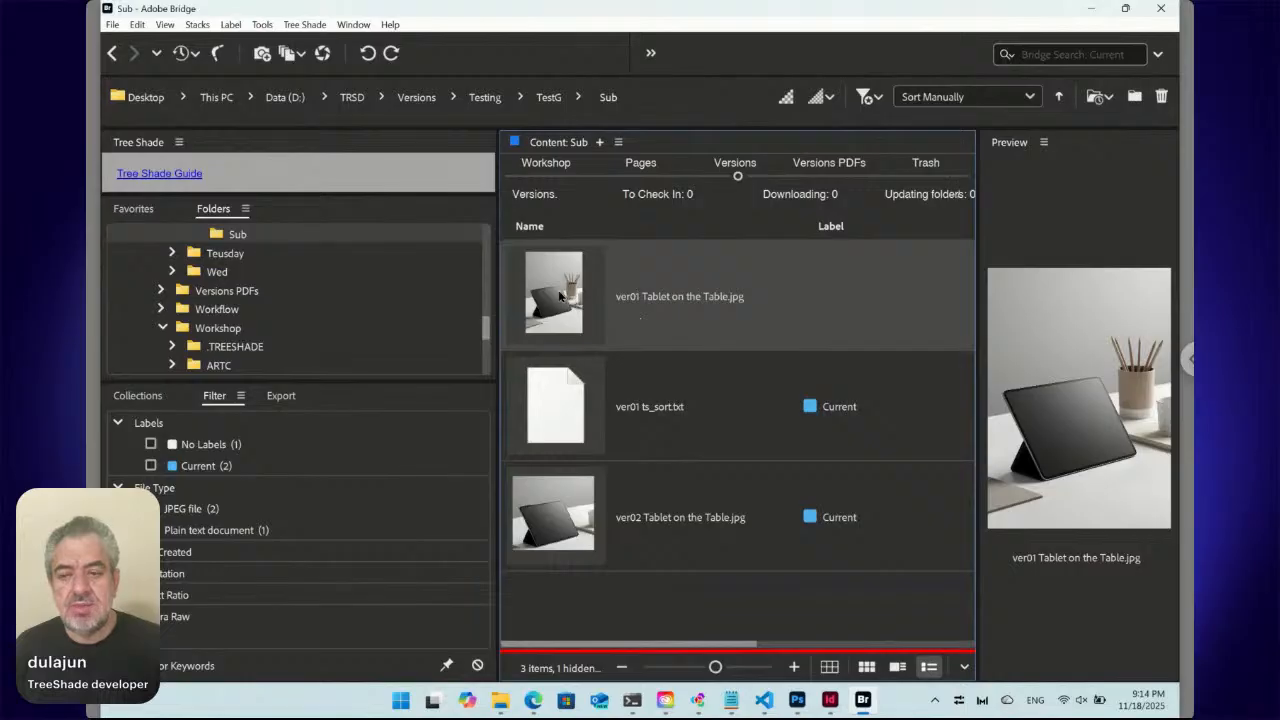
double_click(566, 302)
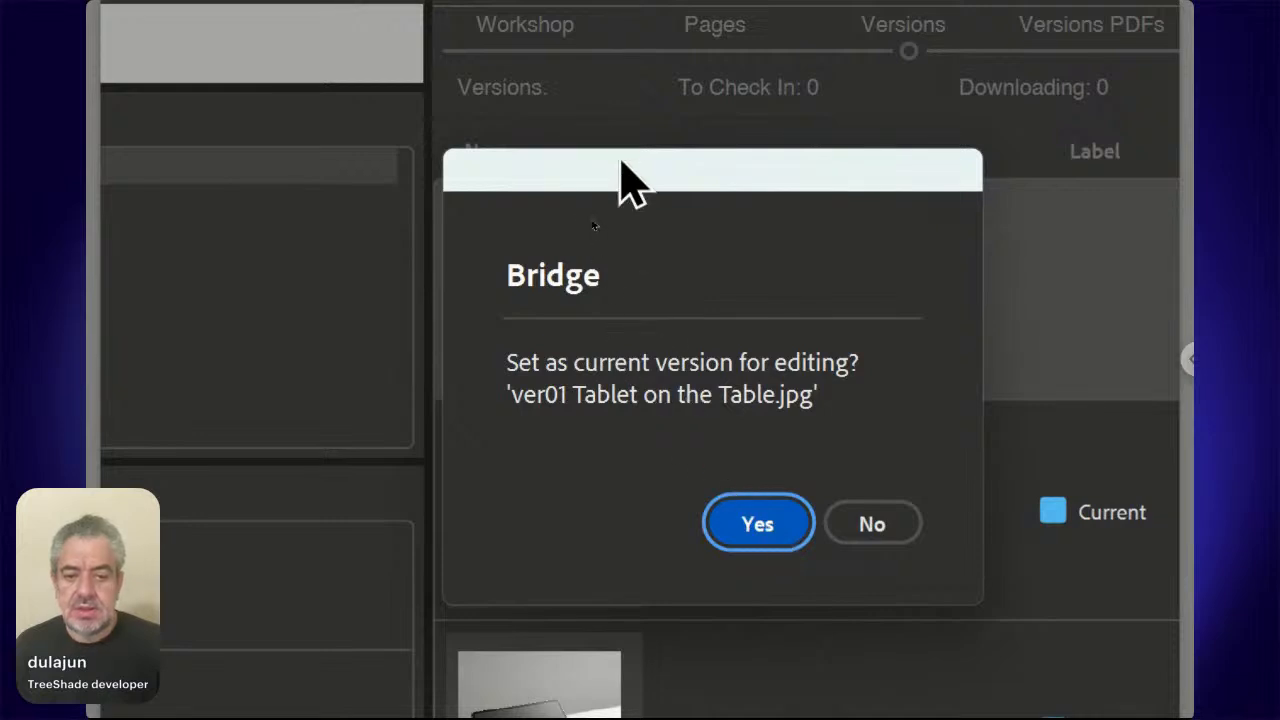
drag(611, 189, 872, 190)
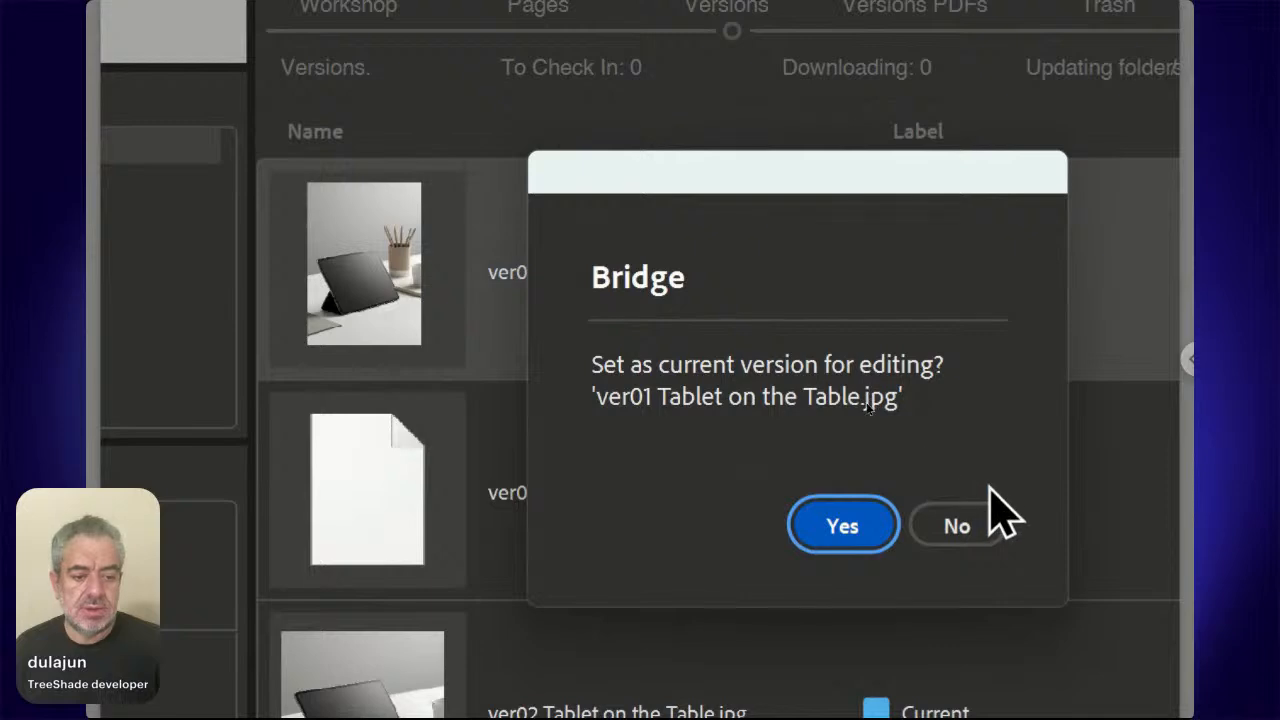
click(851, 528)
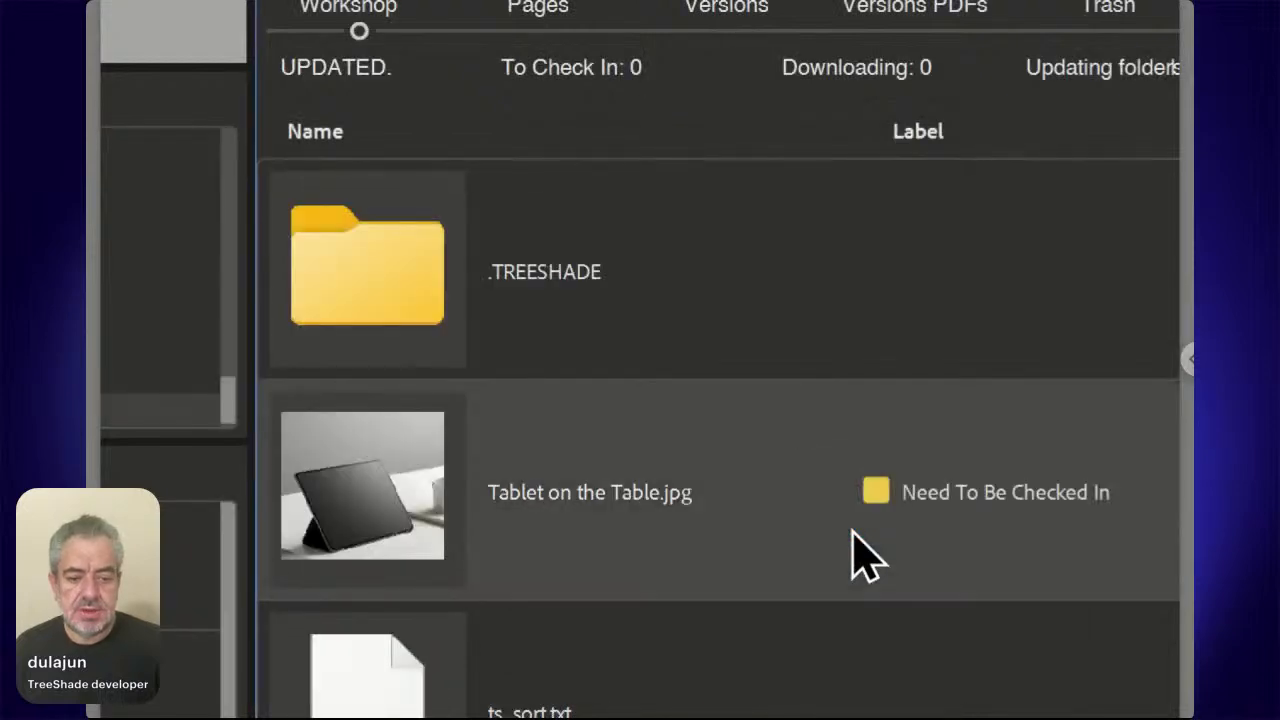
click(851, 555)
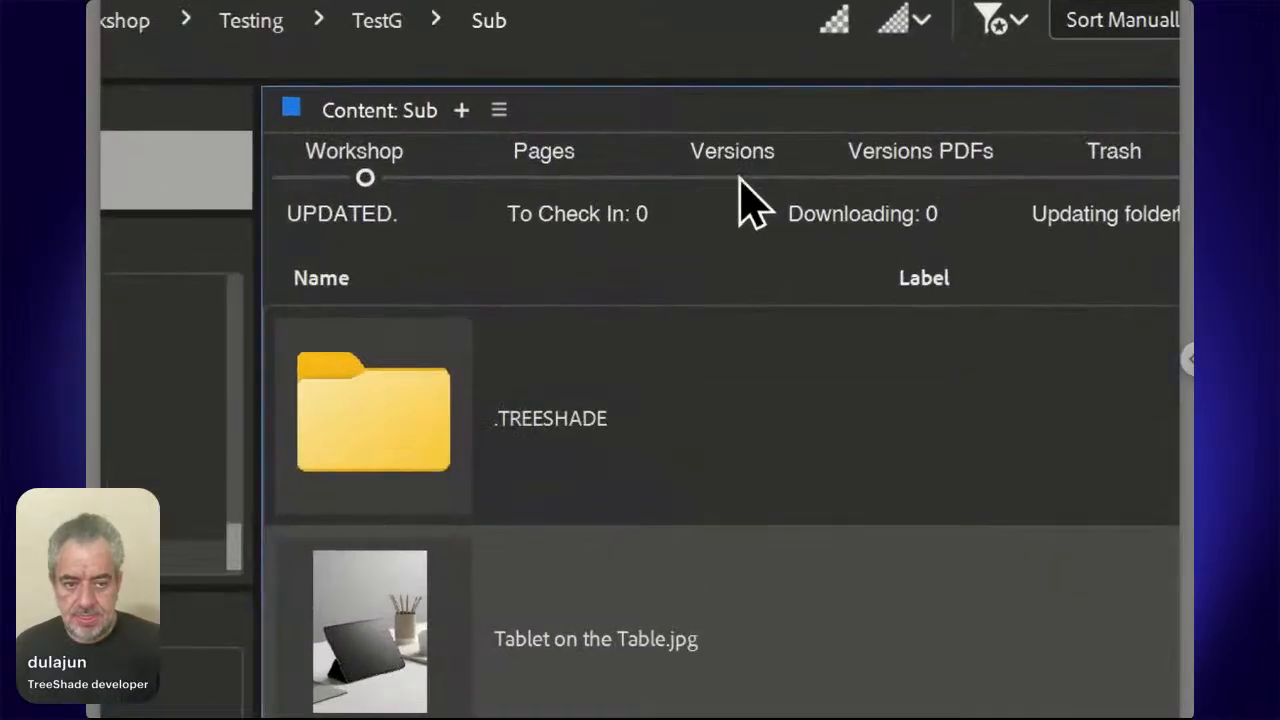
click(738, 175)
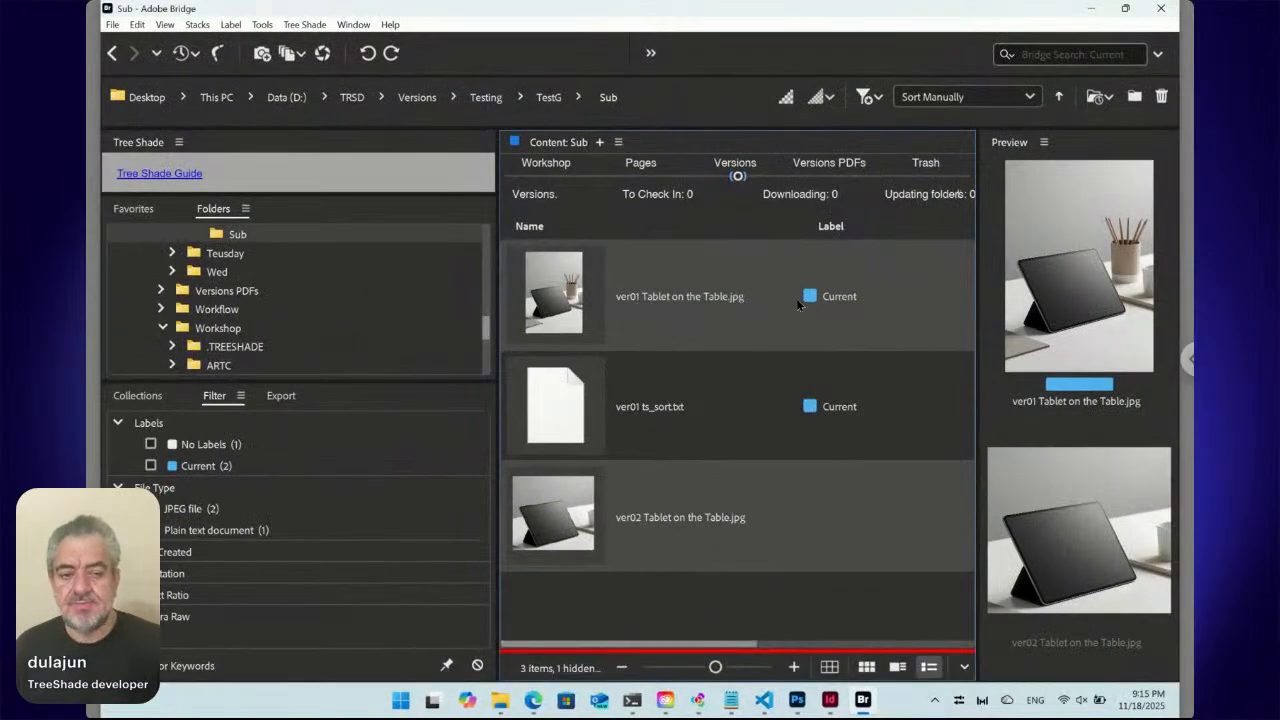
- Open Tablet on the Table.jpg from the Workshop with Adobe Photoshop 2026
click(548, 175)
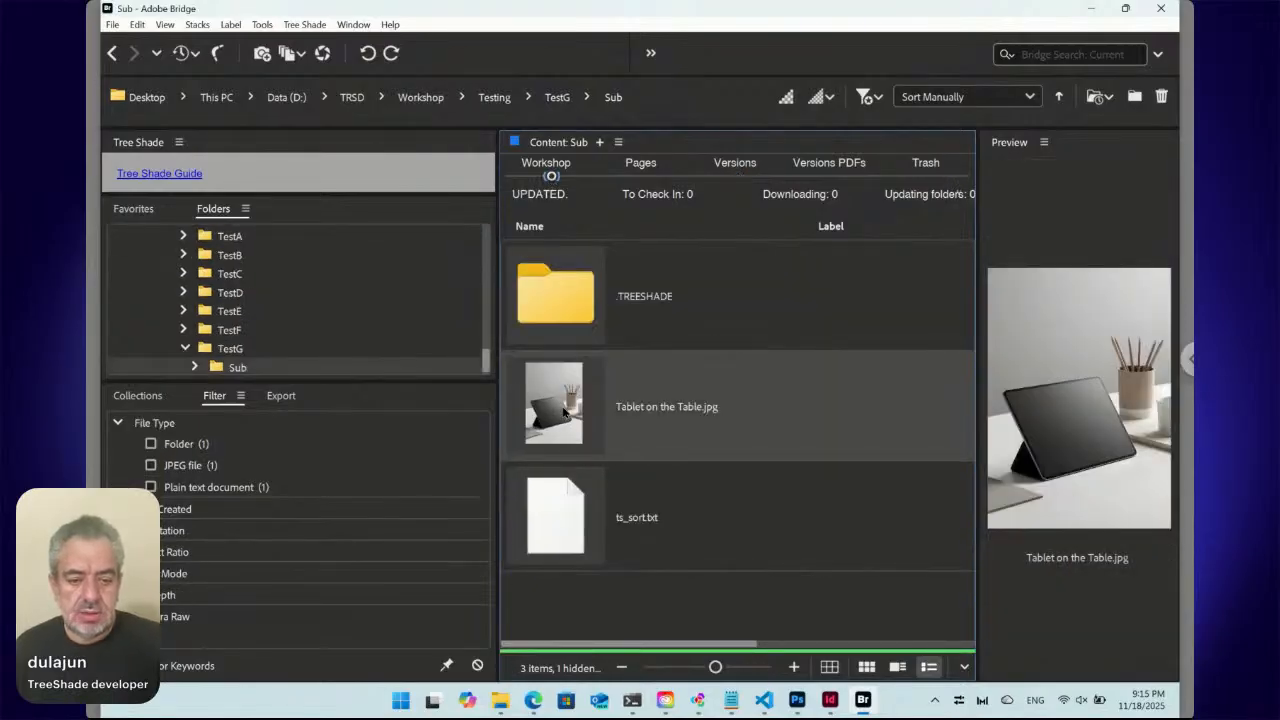
right_click(564, 411)
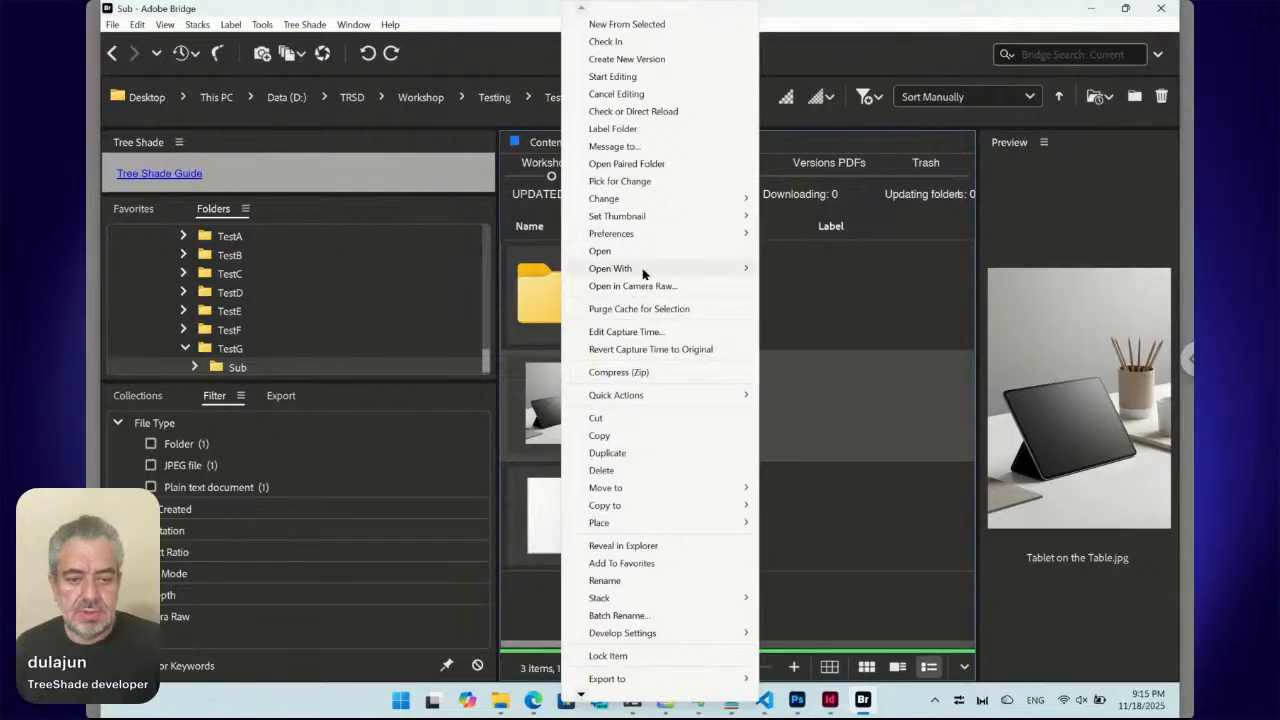
mouse_move(643, 270)
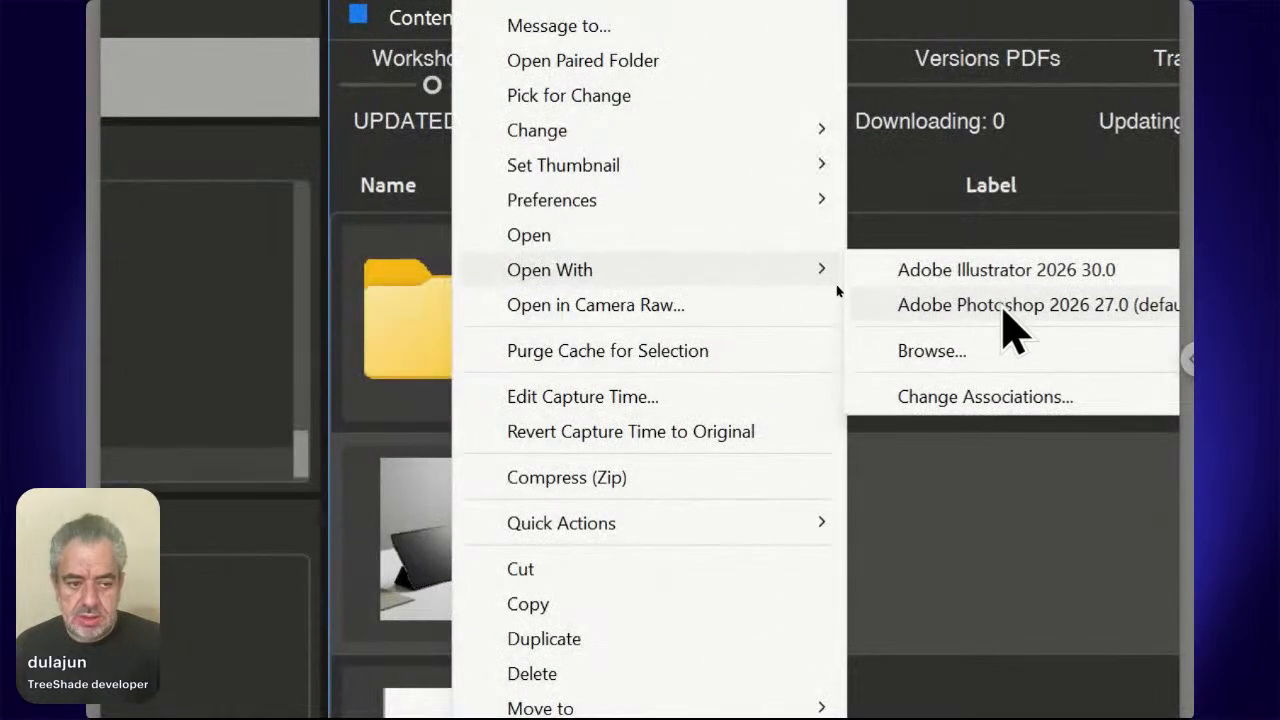
click(1005, 308)
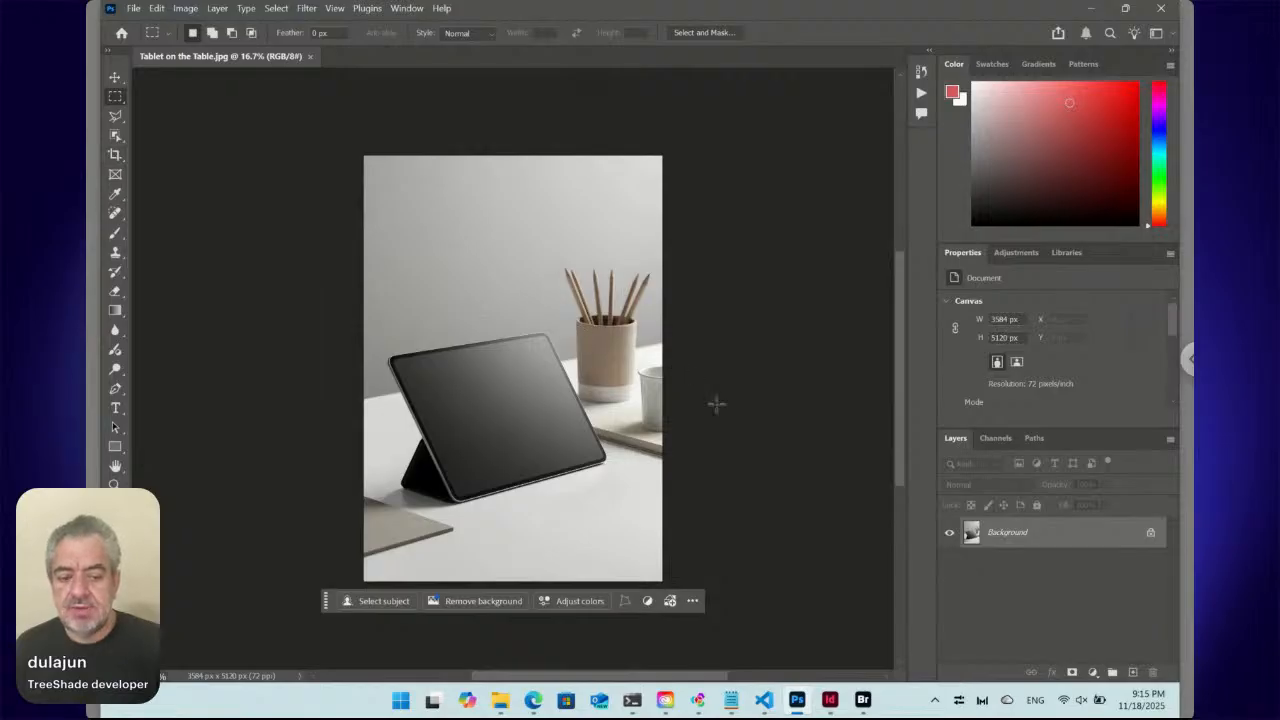
- Switch to Bridge and open ver02 Tablet on the Table.jpg from the Versions without setting it as the current version
click(863, 699)
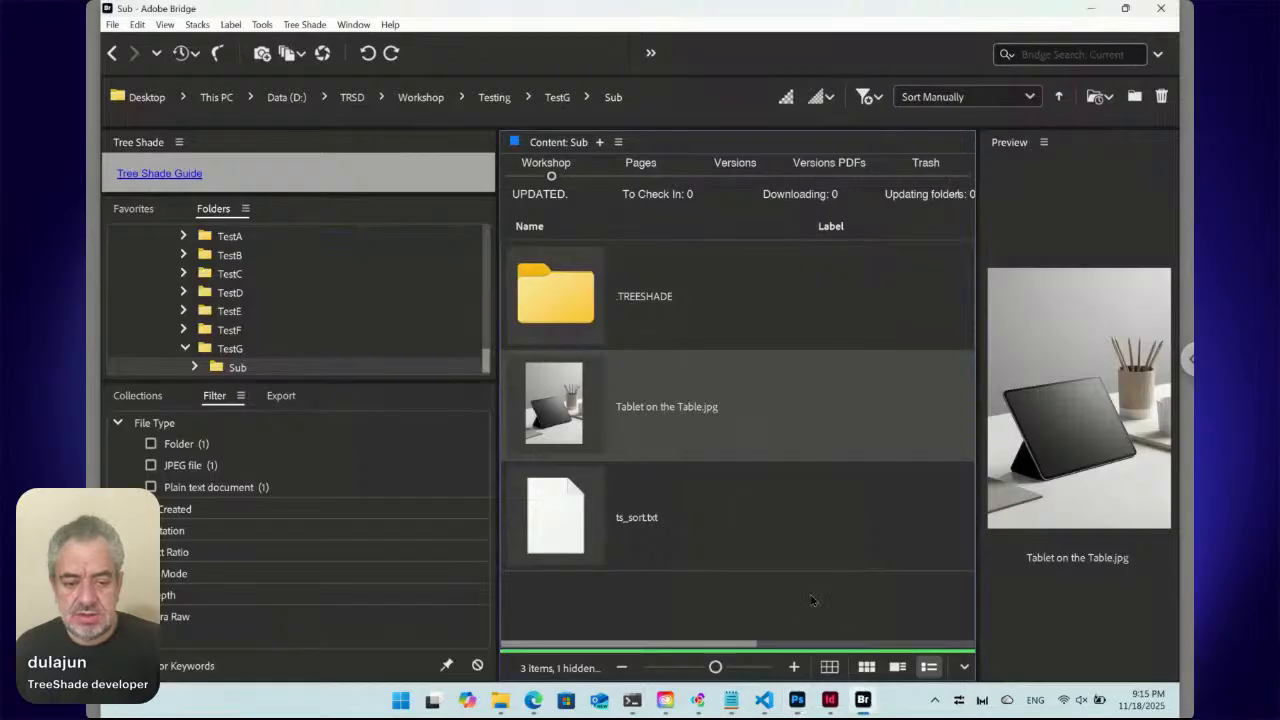
click(736, 175)
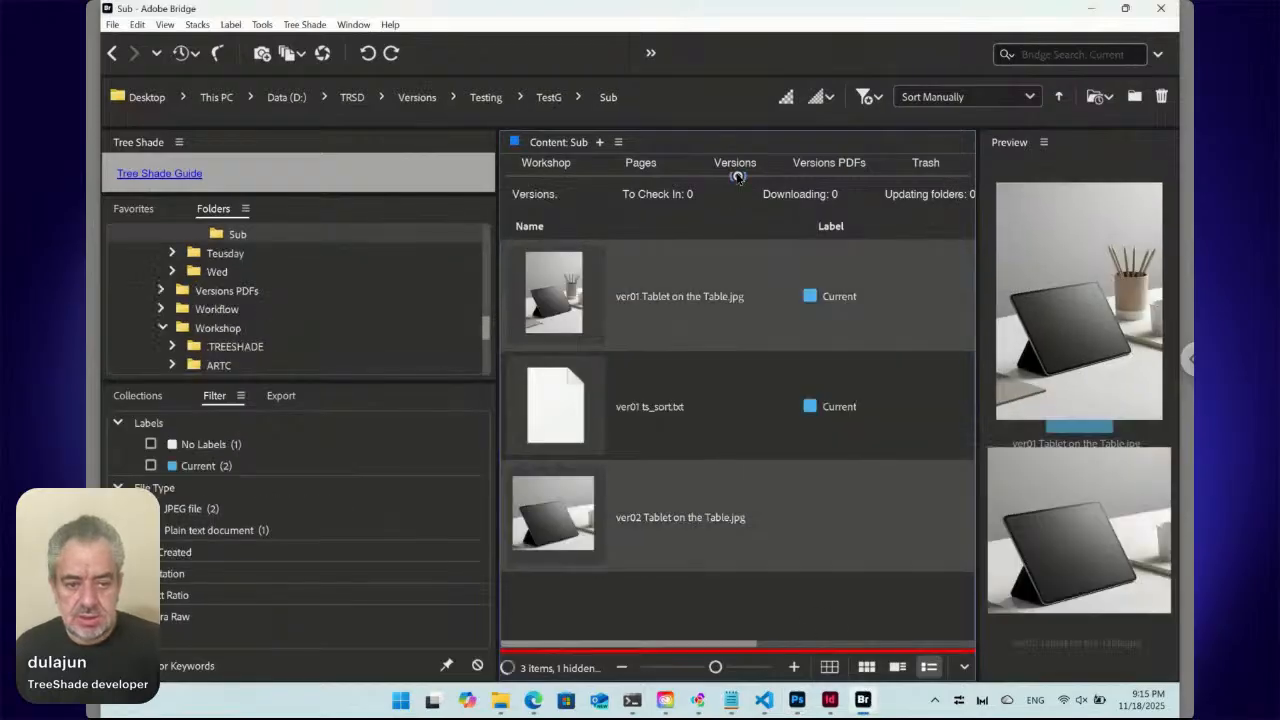
click(593, 581)
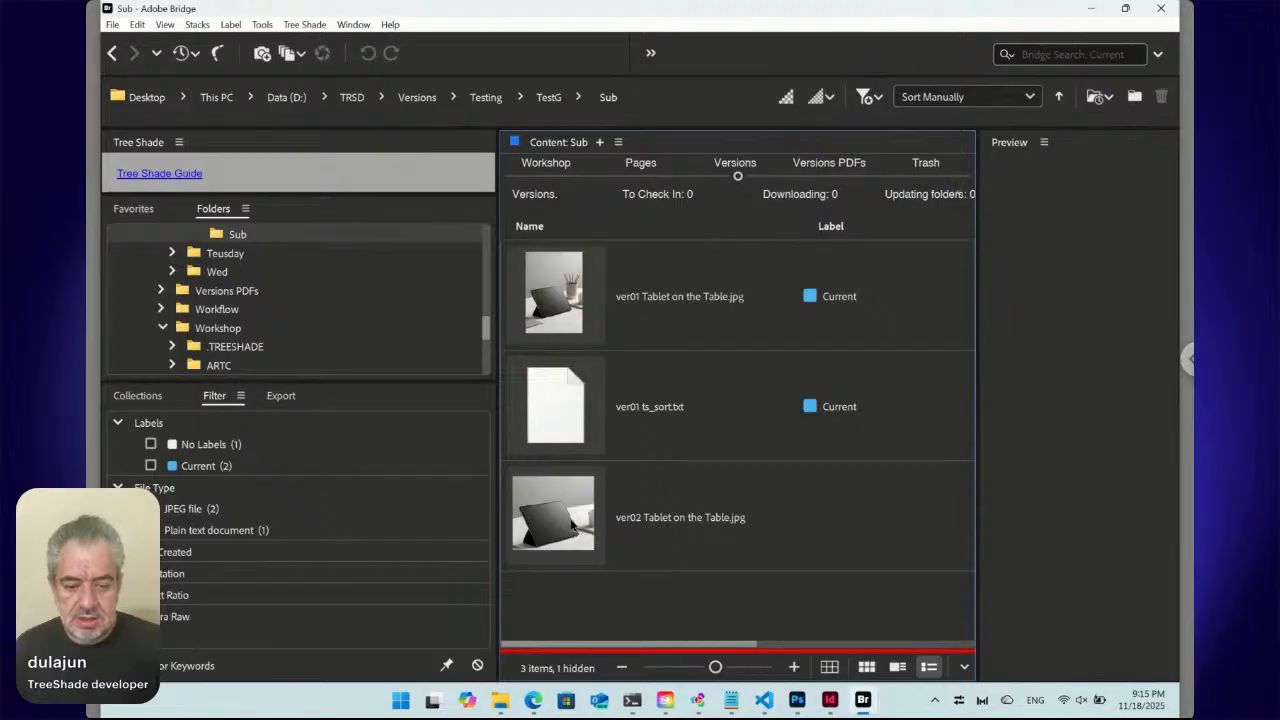
double_click(571, 524)
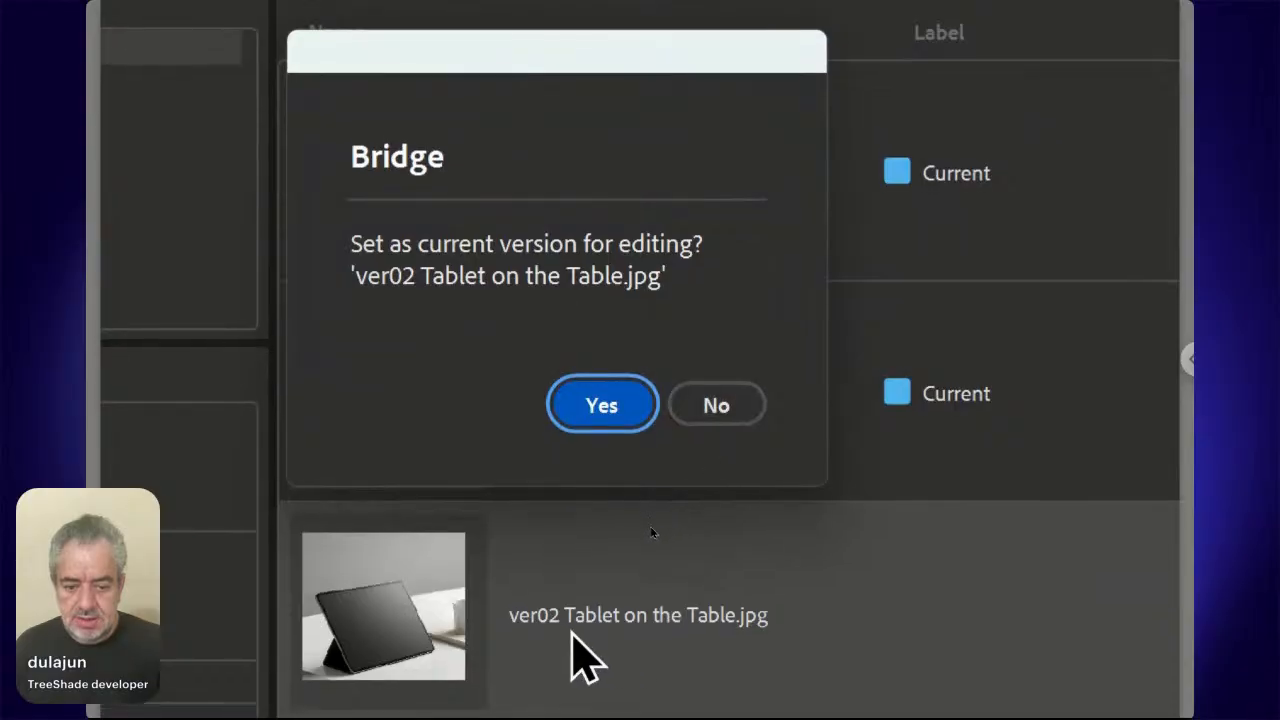
click(716, 402)
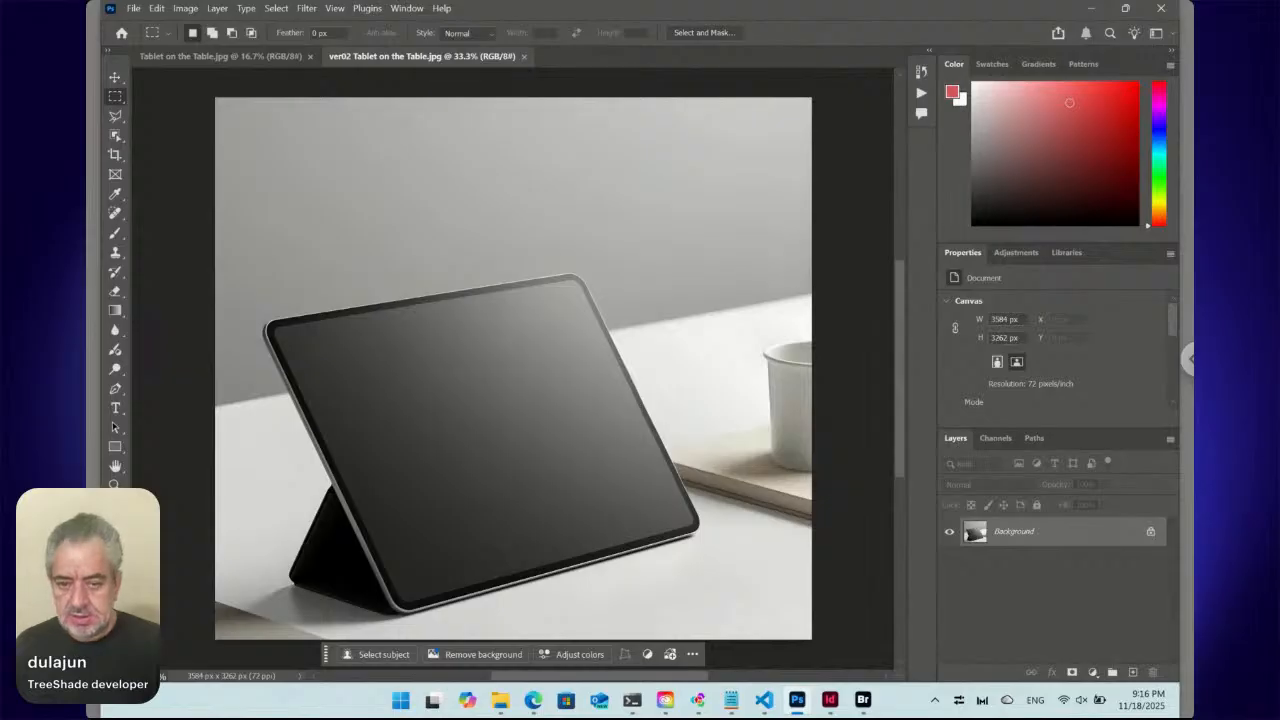
- Copy the whole ver02 image, close it and paste it into Tablet on the Table.jpg as a new layer
key(ctrl+a)
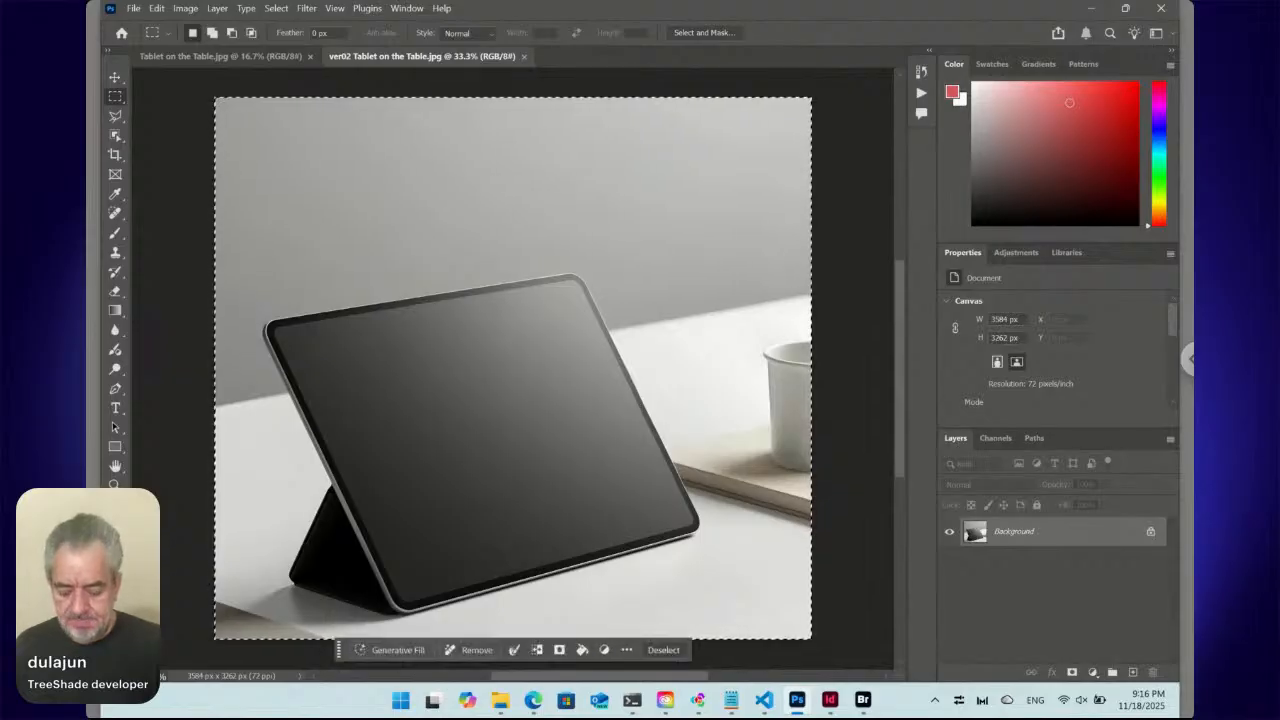
key(ctrl+w)
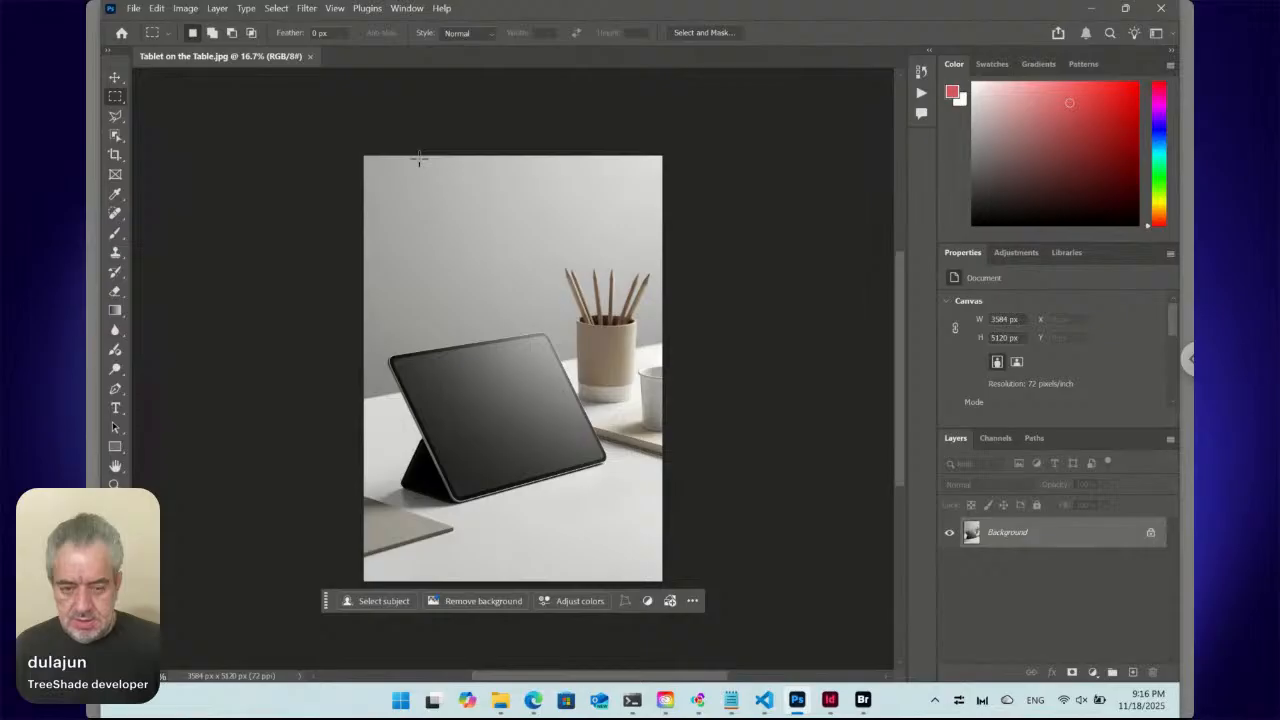
key(ctrl+v)
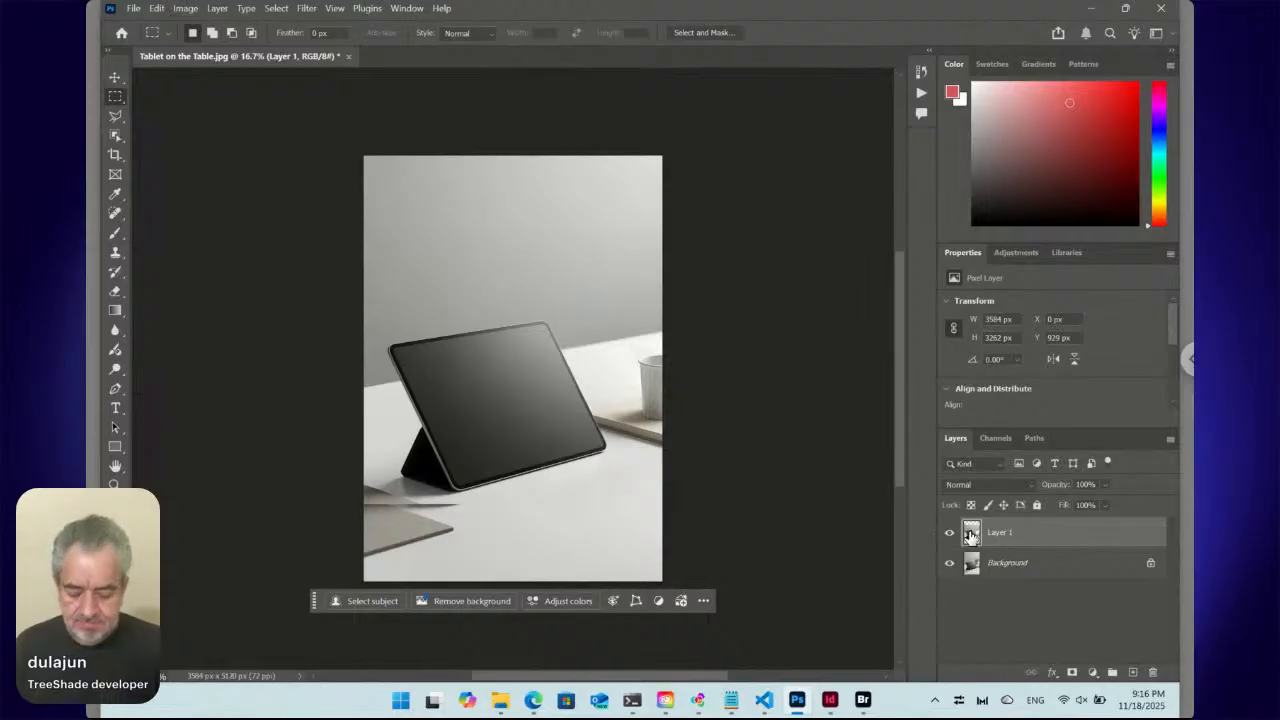
- Show the rulers and activate the Move tool for the pasted layer, leaving its size and position as they are
key(ctrl+r)
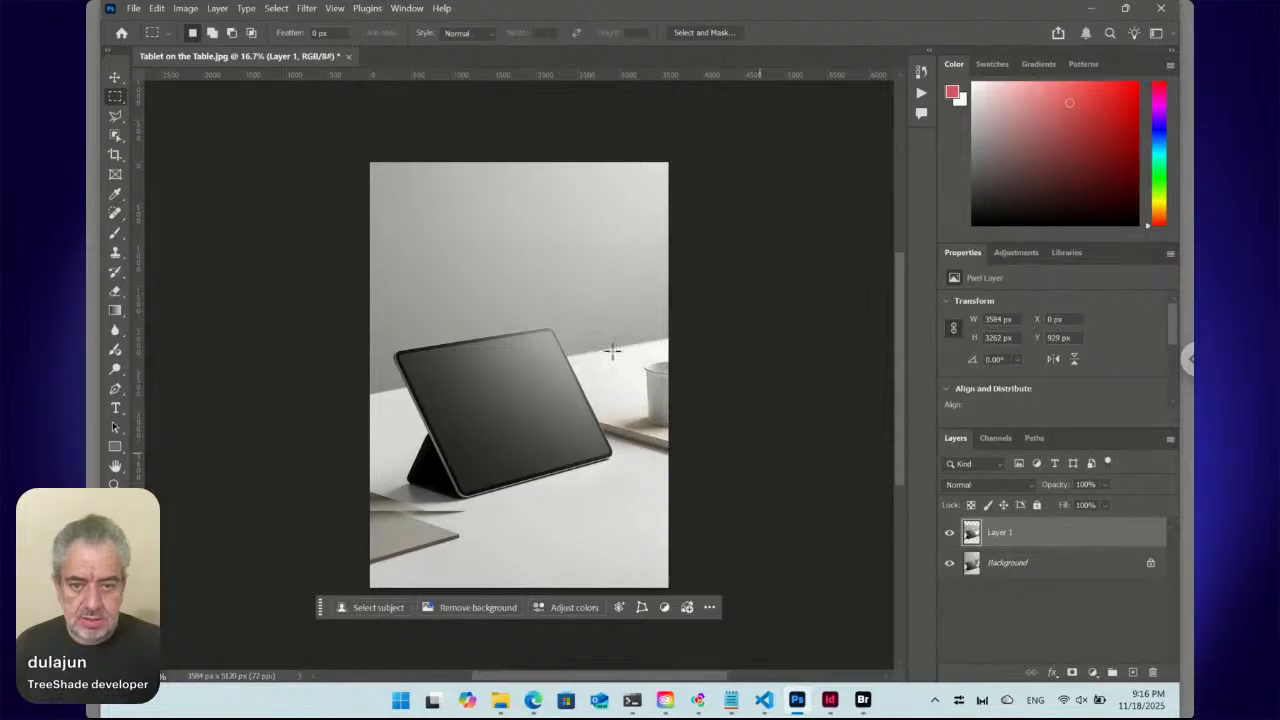
key(ctrl+t)
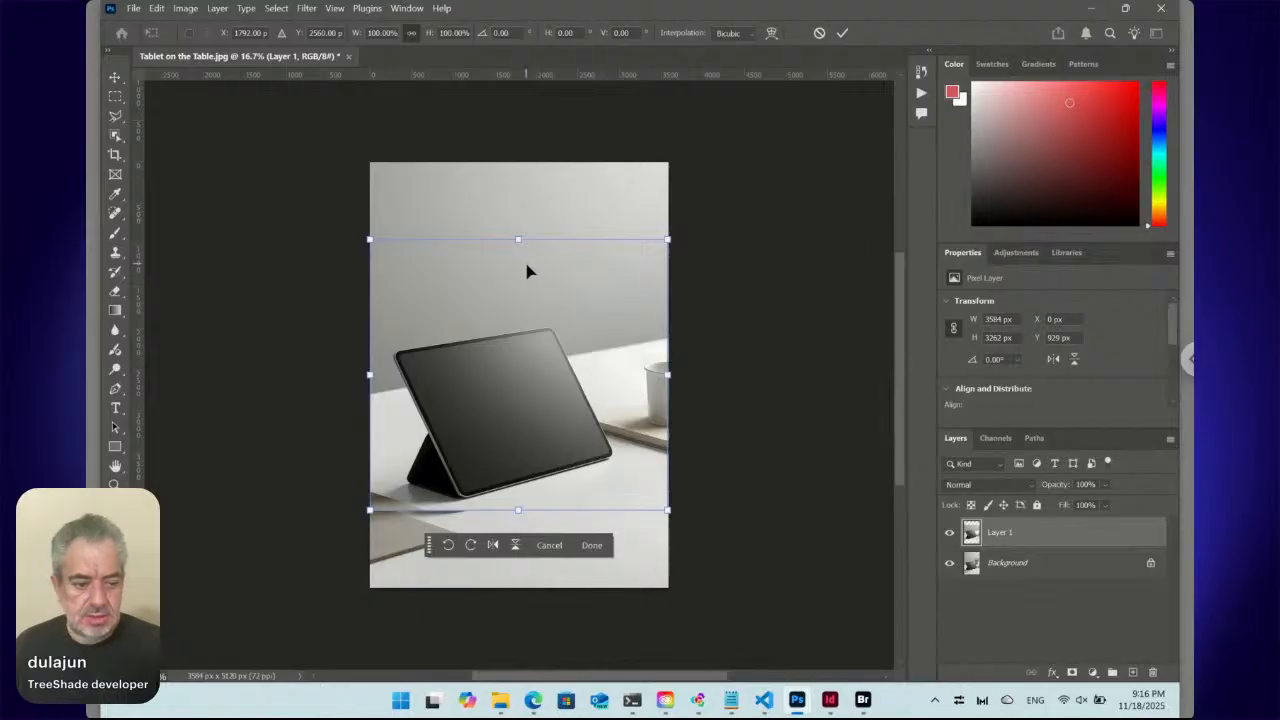
key(Return)
key(m)
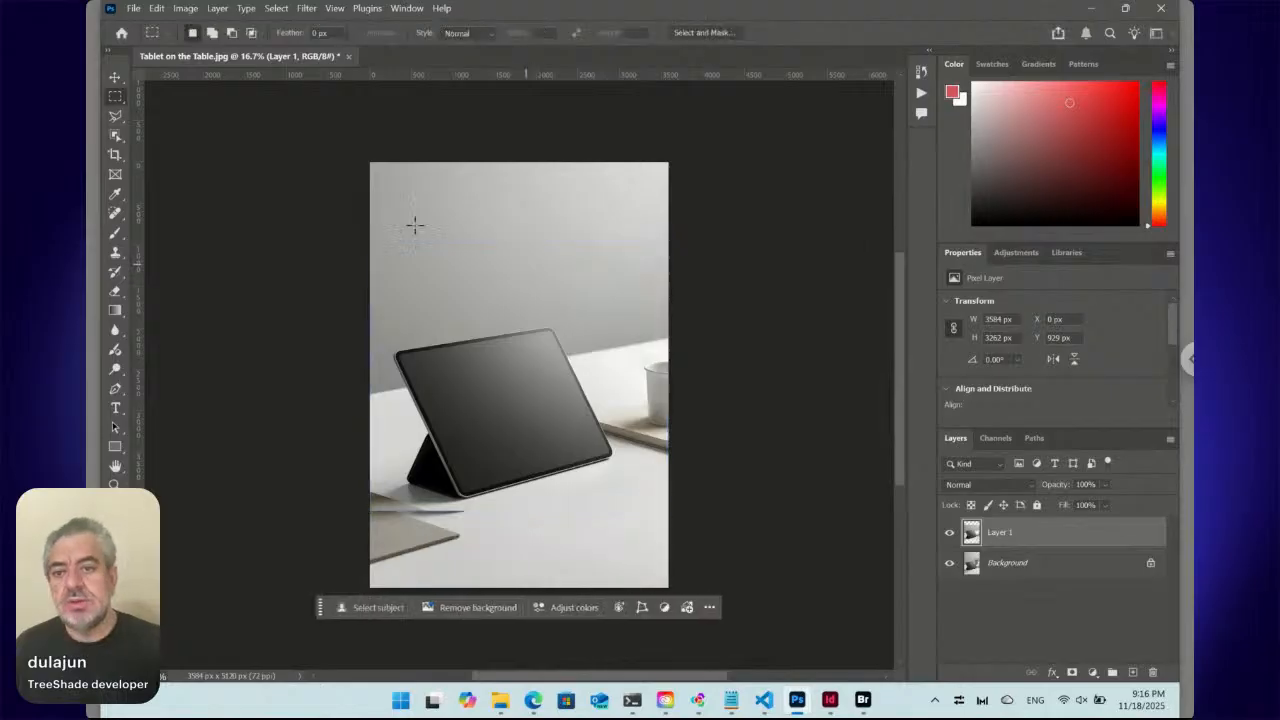
key(v)
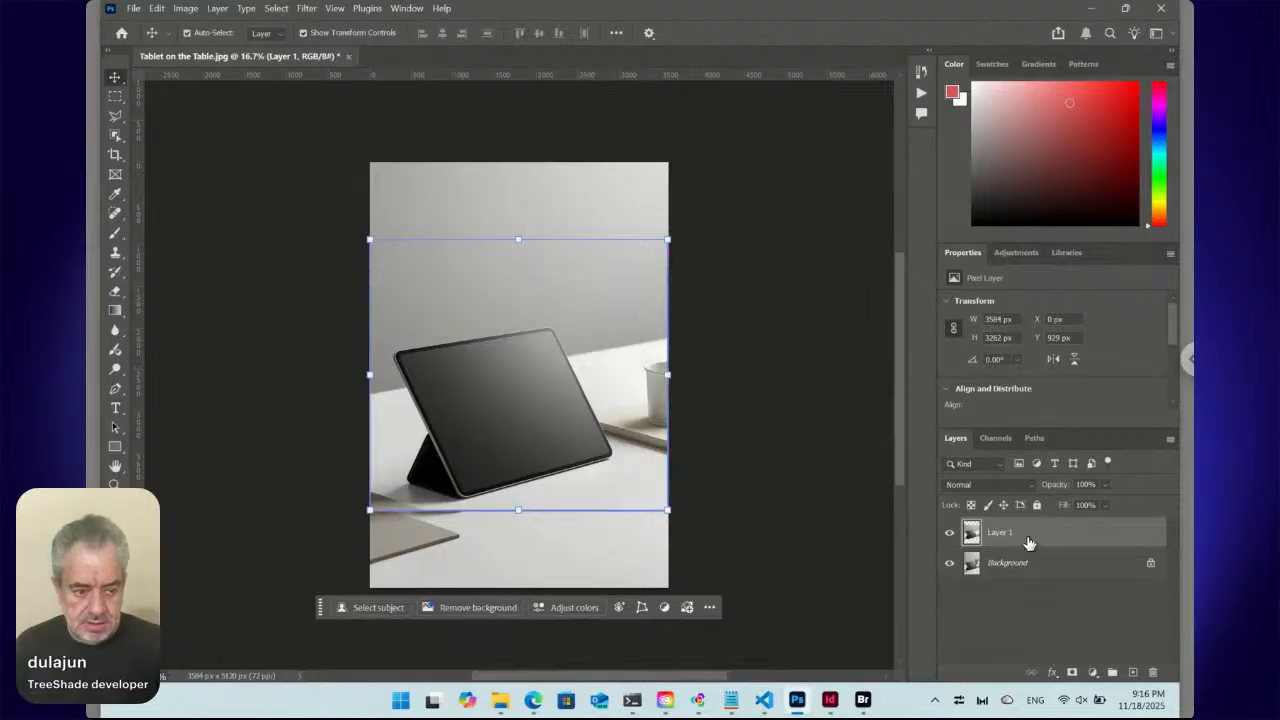
click(1088, 486)
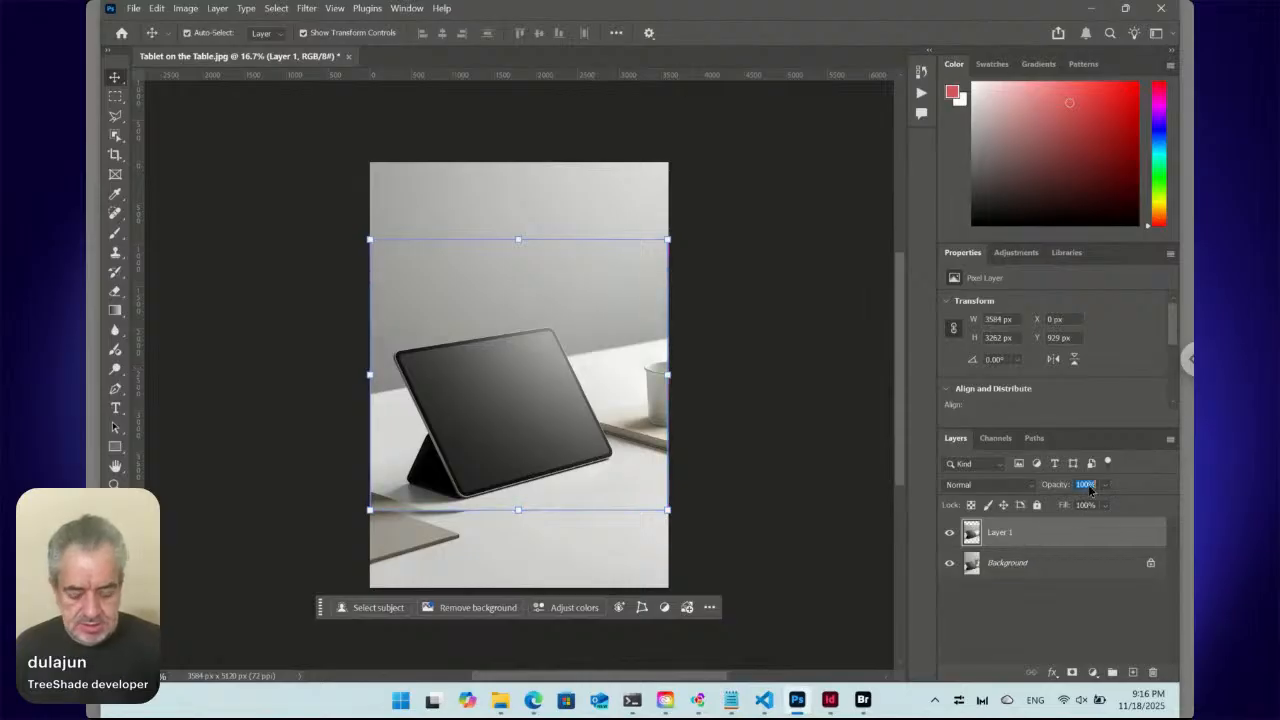
text(50)
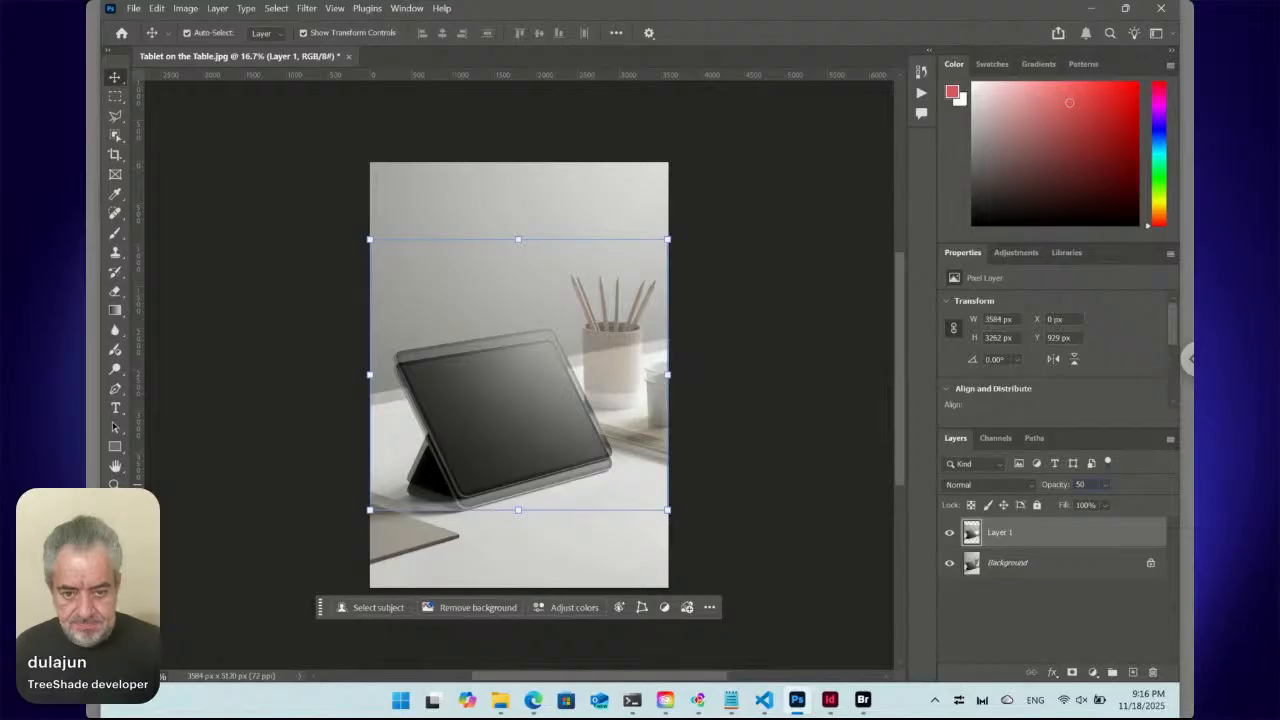
drag(537, 363, 536, 390)
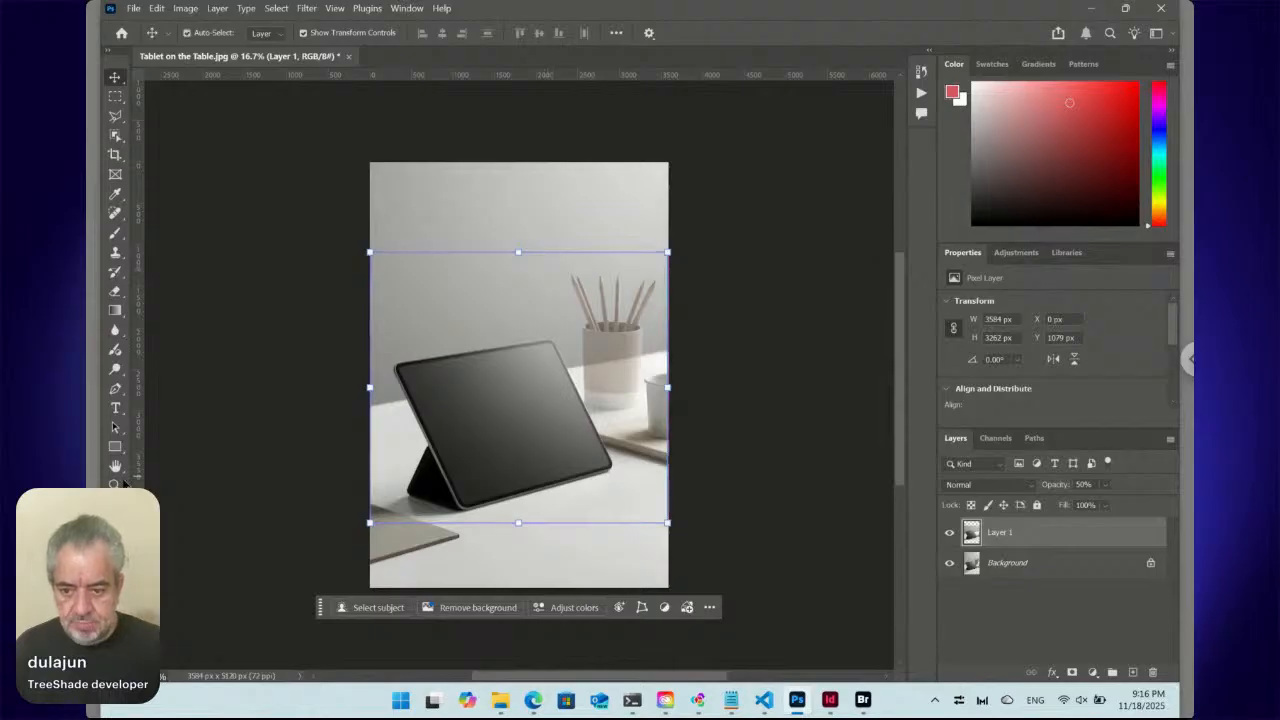
- Try to align Layer 1 with the Background by moving it freehand in a close-up view of the pencils
click(118, 484)
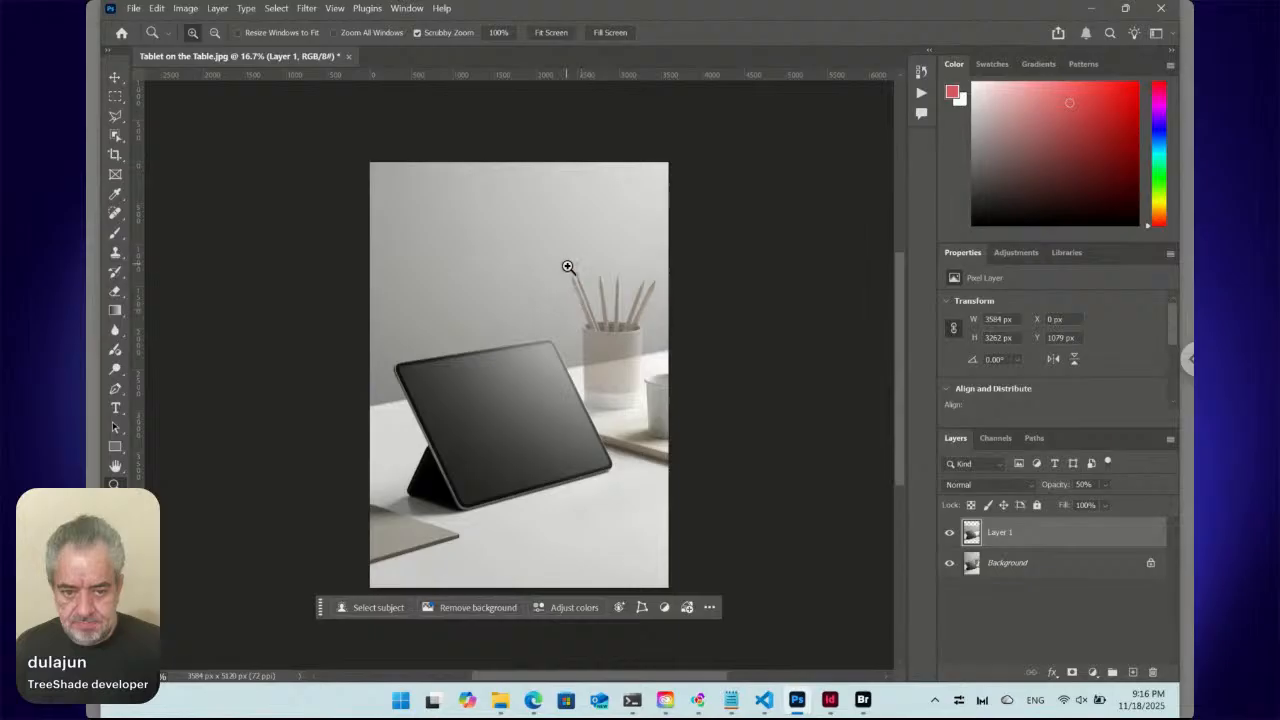
mouse_move(567, 267)
mouse_down()
mouse_move(720, 466)
mouse_move(680, 428)
mouse_up()
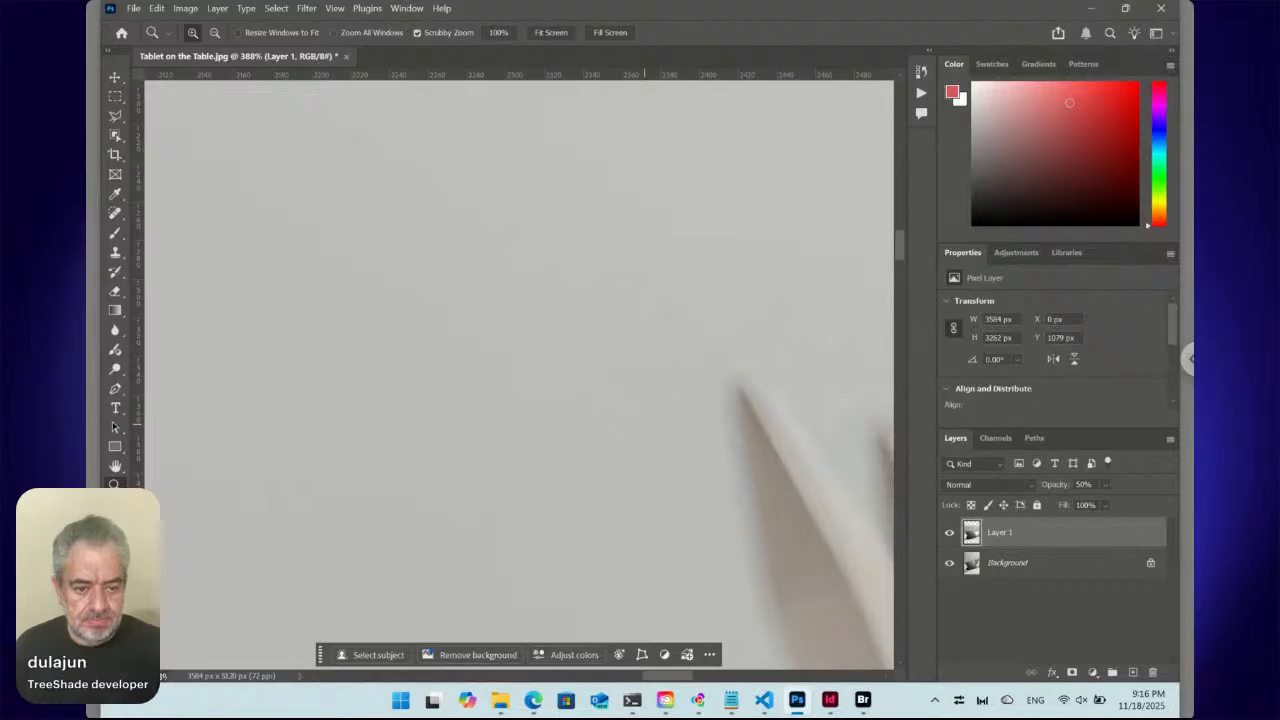
key(v)
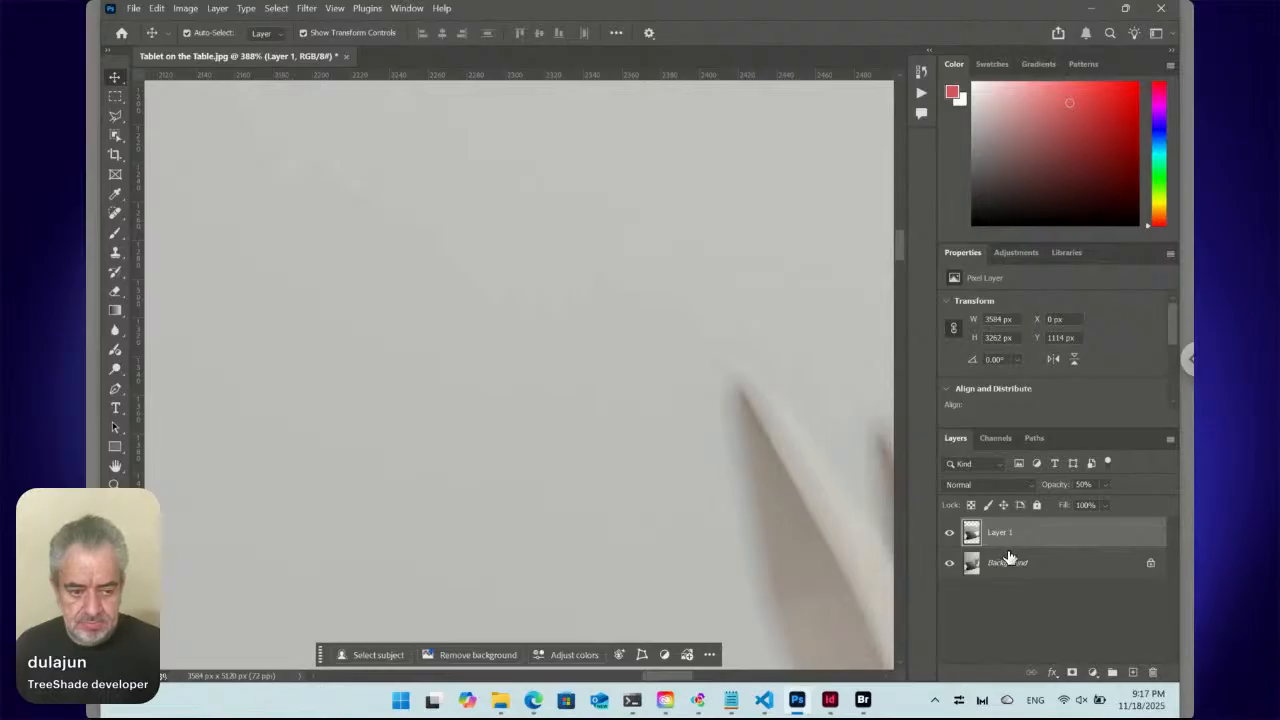
drag(809, 509, 671, 647)
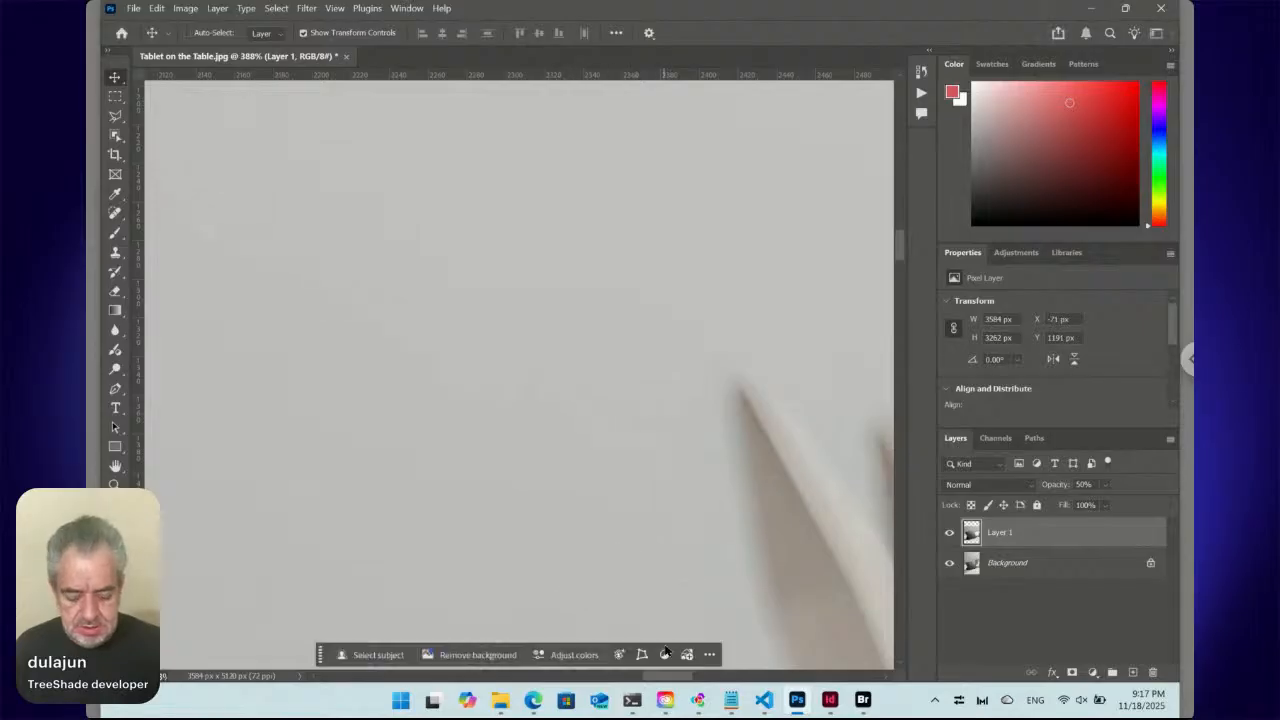
scroll(665, 651, down, 6)
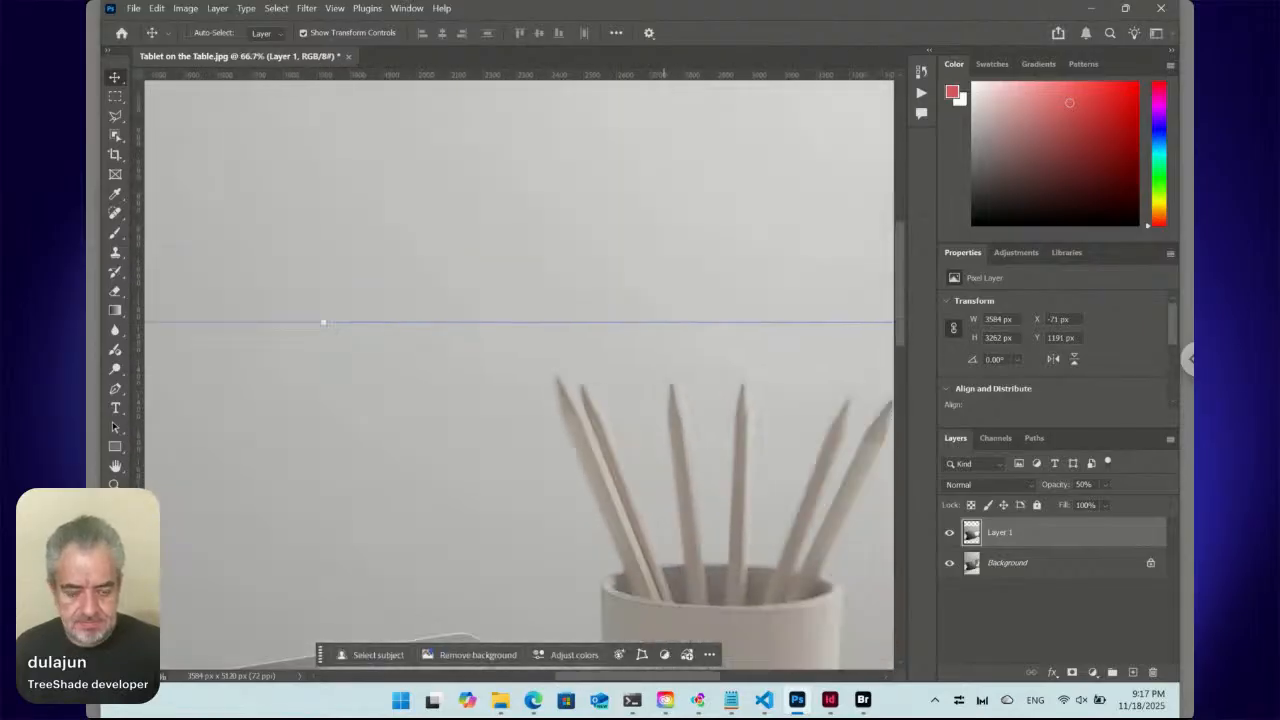
drag(717, 570, 726, 451)
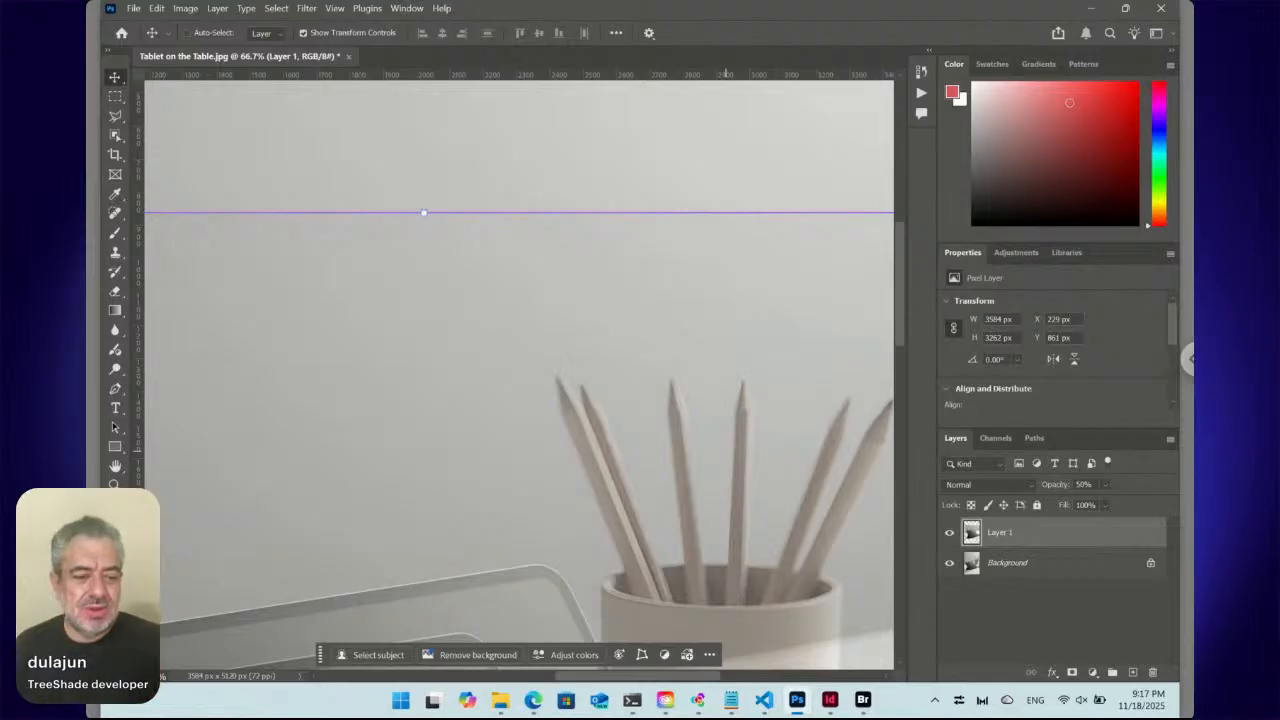
- Move Layer 1 to X 0 px and Y 1067 px so its tablet edge lines up with the Background's
key(ctrl+0)
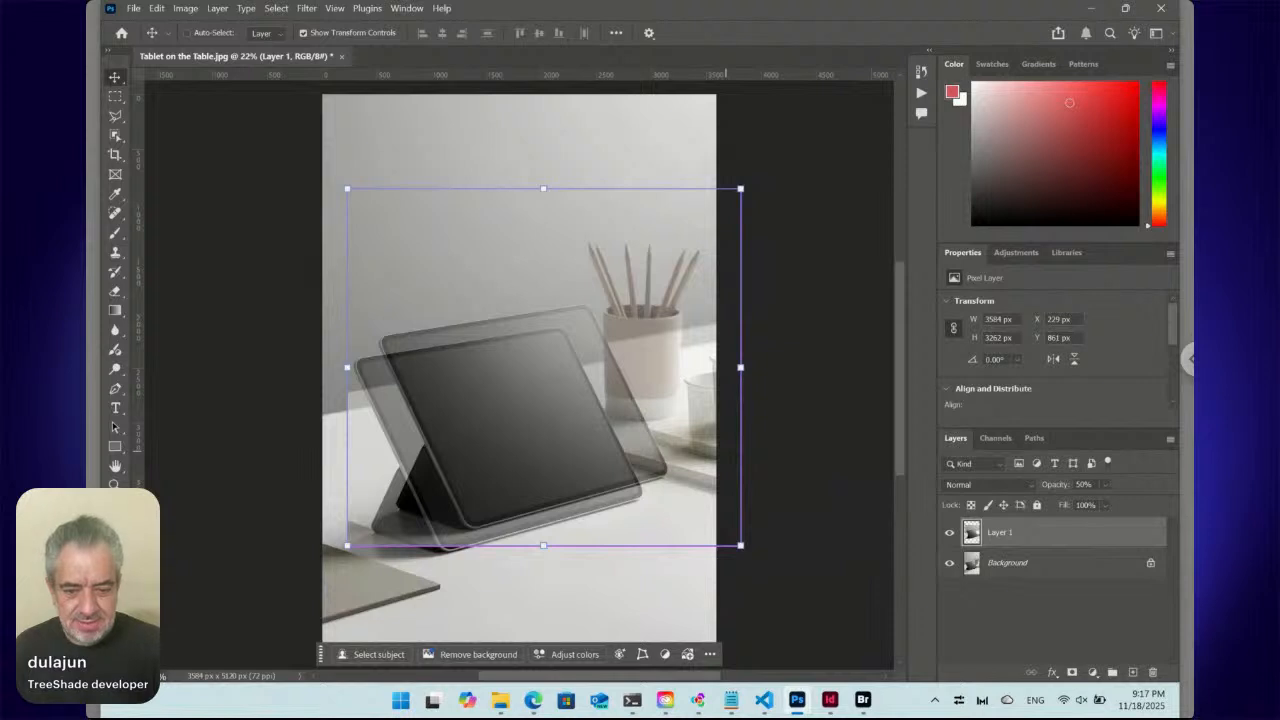
mouse_move(571, 366)
mouse_down()
mouse_move(556, 393)
mouse_move(557, 380)
mouse_up()
click(114, 482)
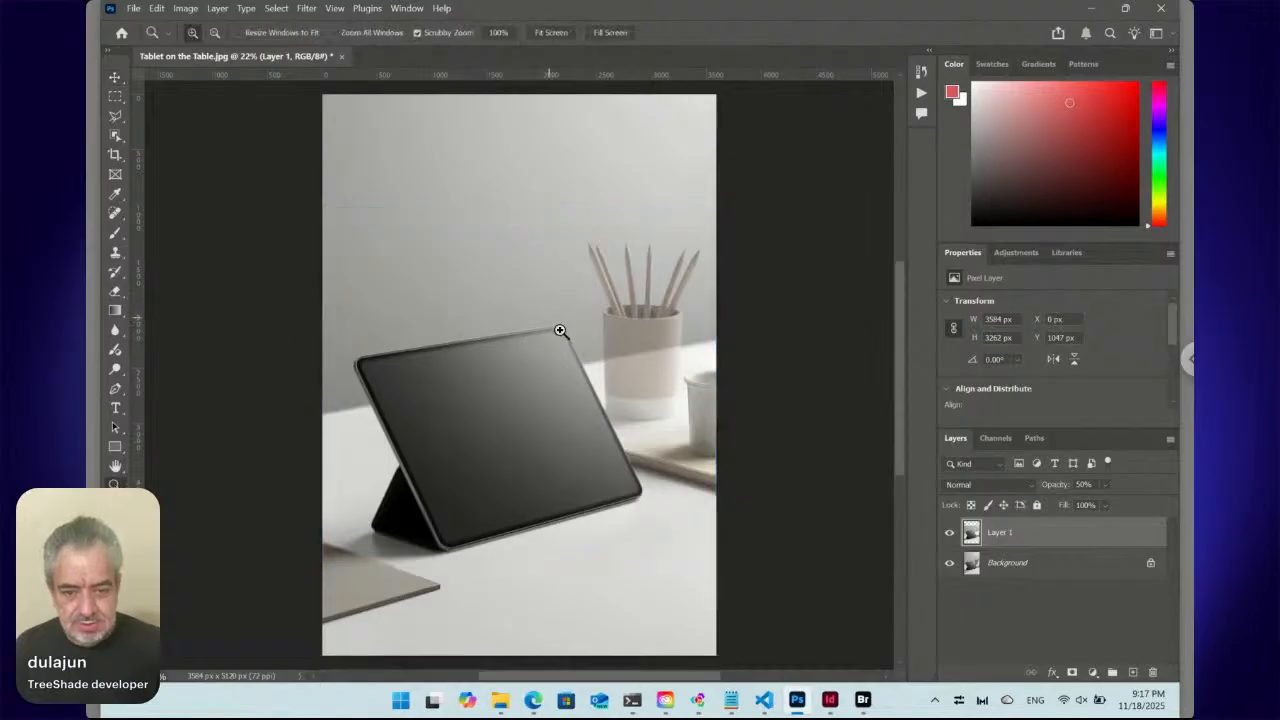
drag(555, 325, 893, 658)
key(v)
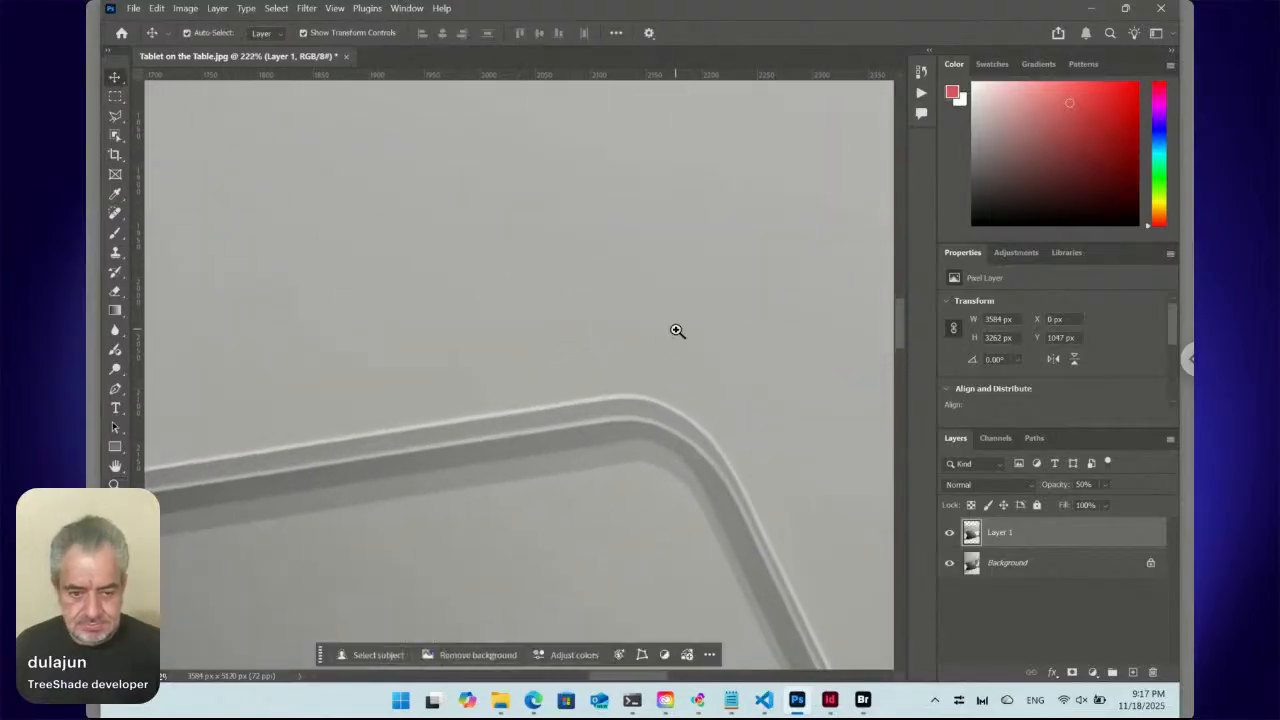
key(Down)
key(Down)
key(Down)
key(Down)
key(Down)
key(Down)
key(Down)
key(Down)
key(Down)
key(Down)
key(Down)
key(Down)
key(Down)
key(Down)
key(Down)
key(Down)
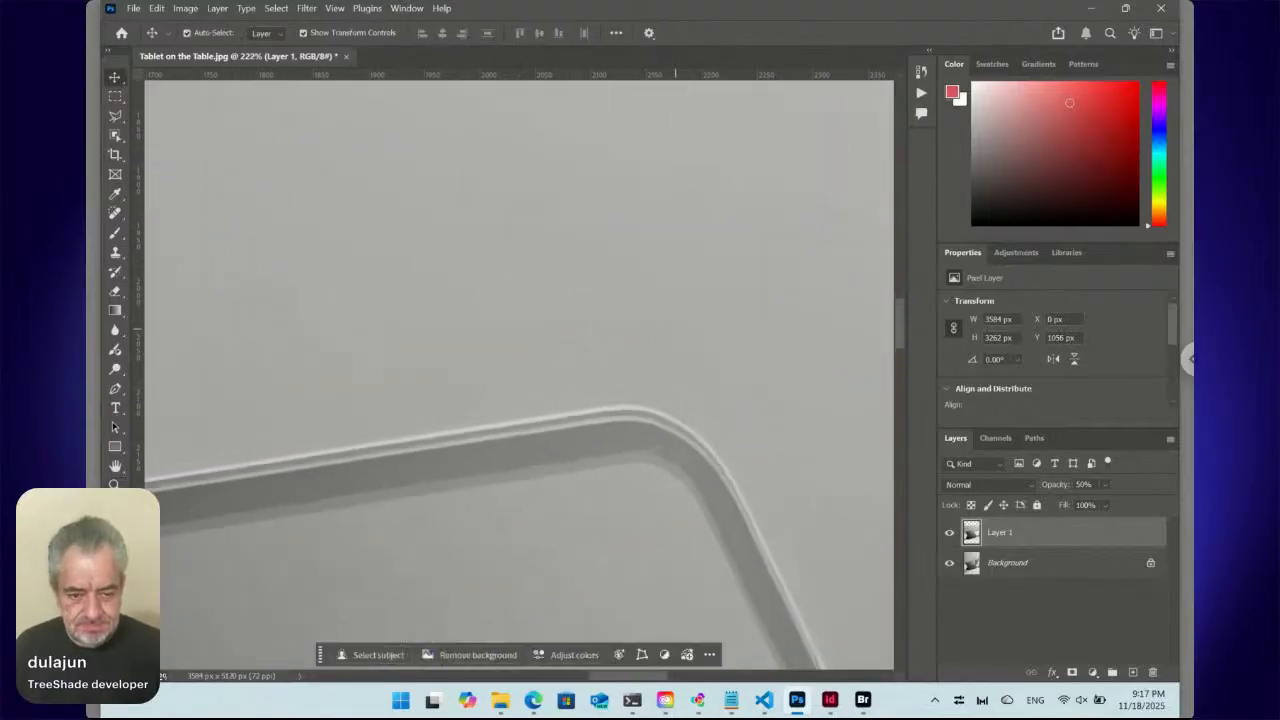
key(Down)
key(Down)
key(Down)
key(Down)
key(Down)
key(Down)
key(Down)
key(Down)
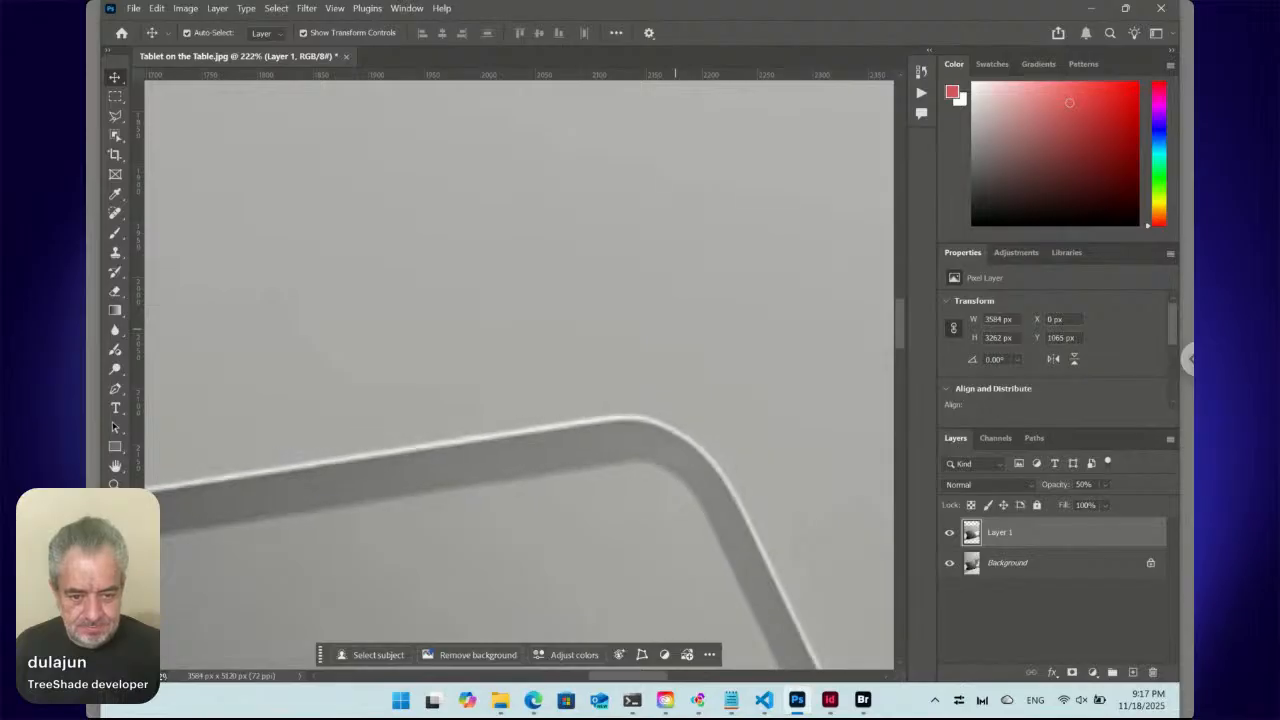
key(Down)
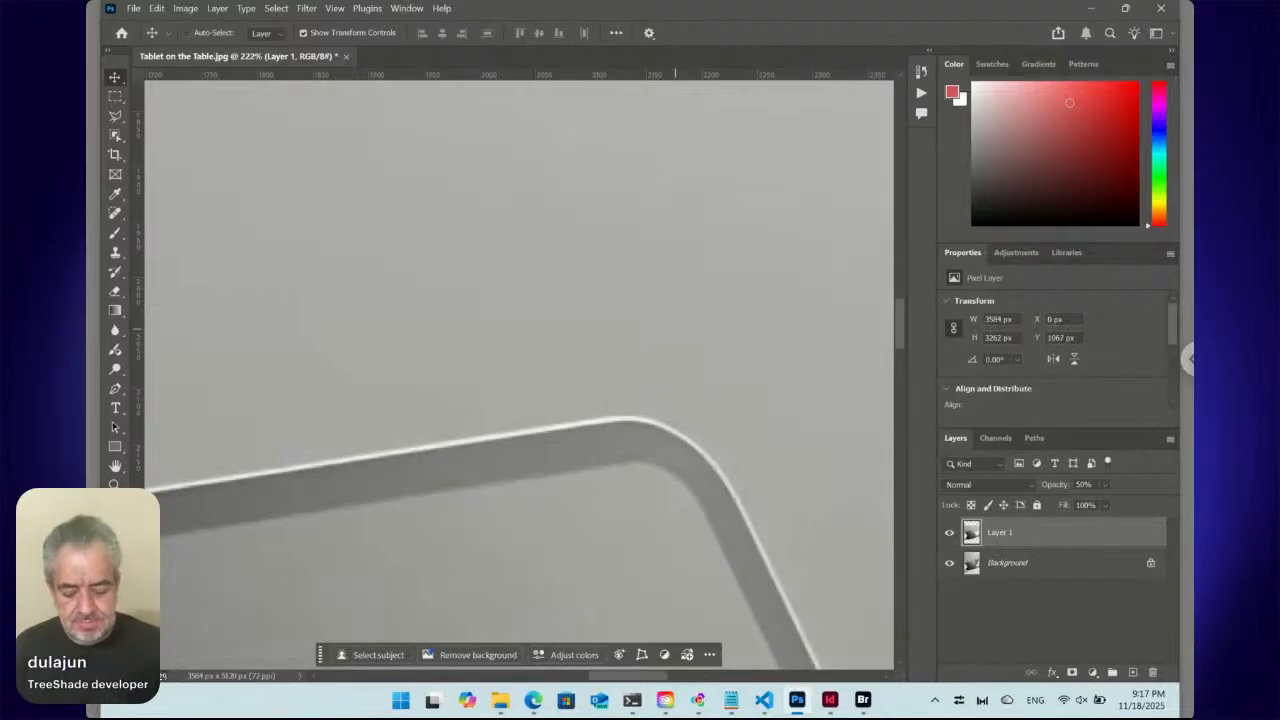
key(ctrl+0)
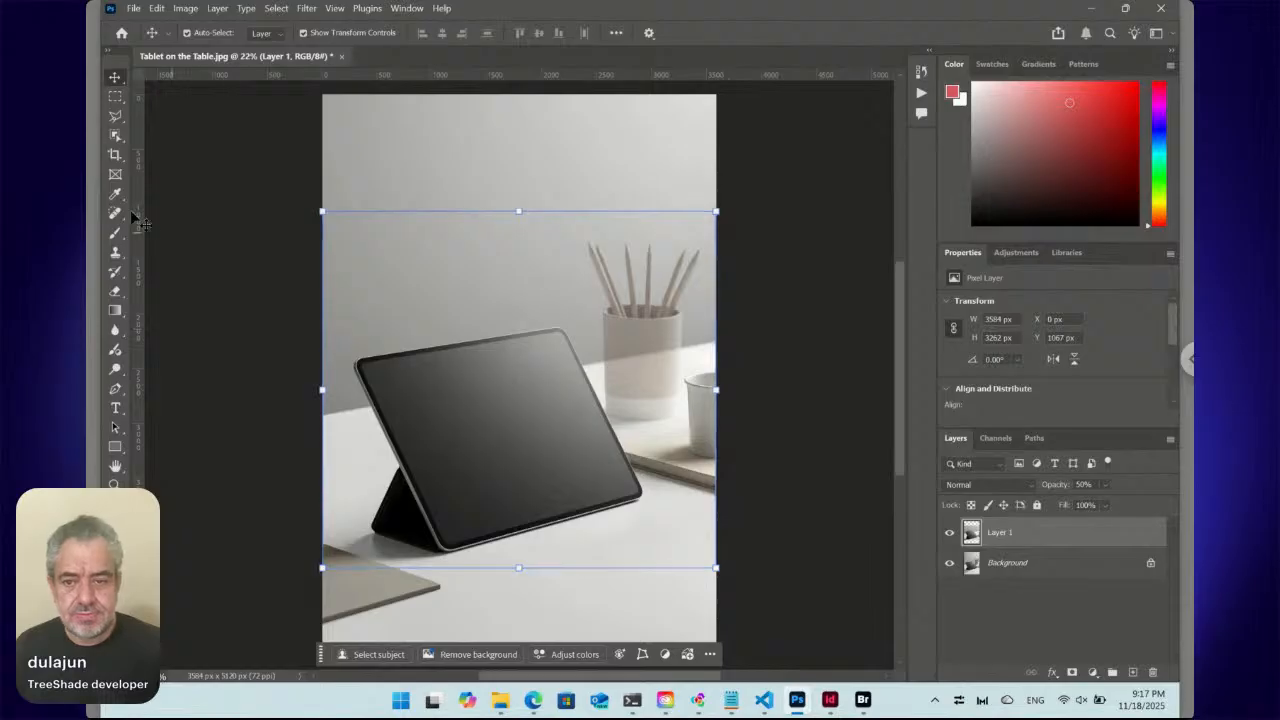
click(114, 155)
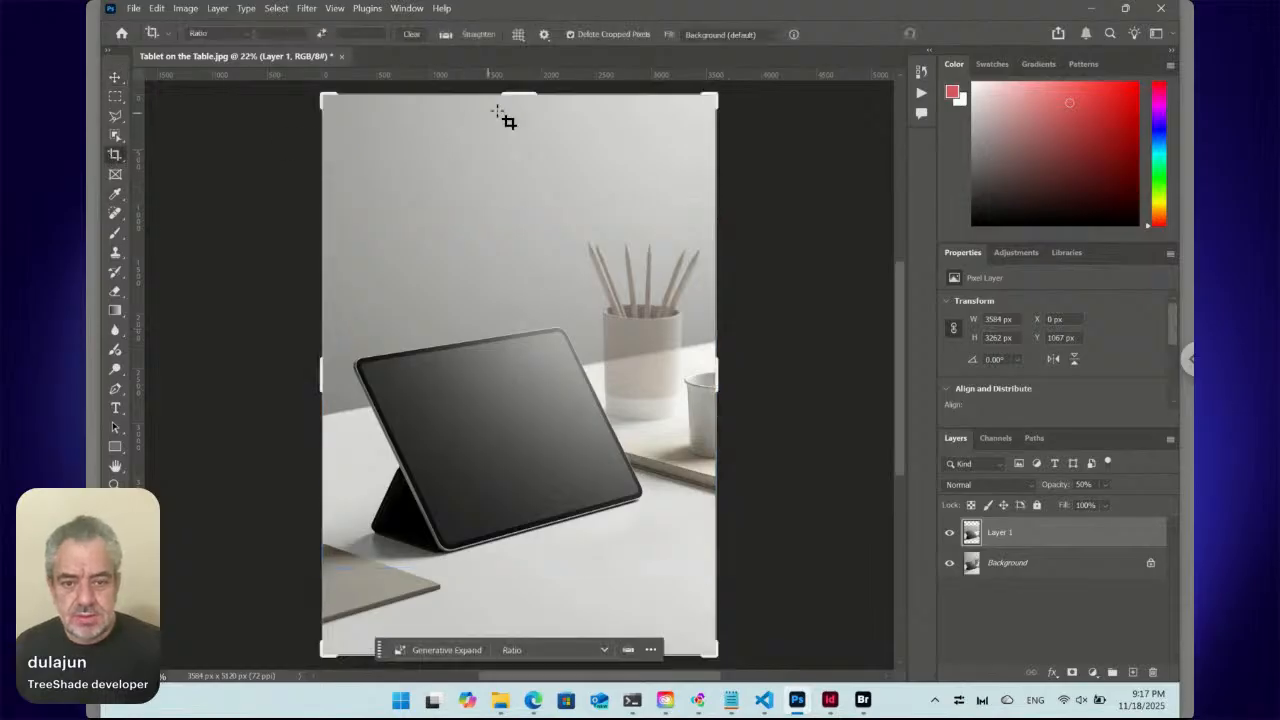
drag(514, 100, 514, 146)
key(Escape)
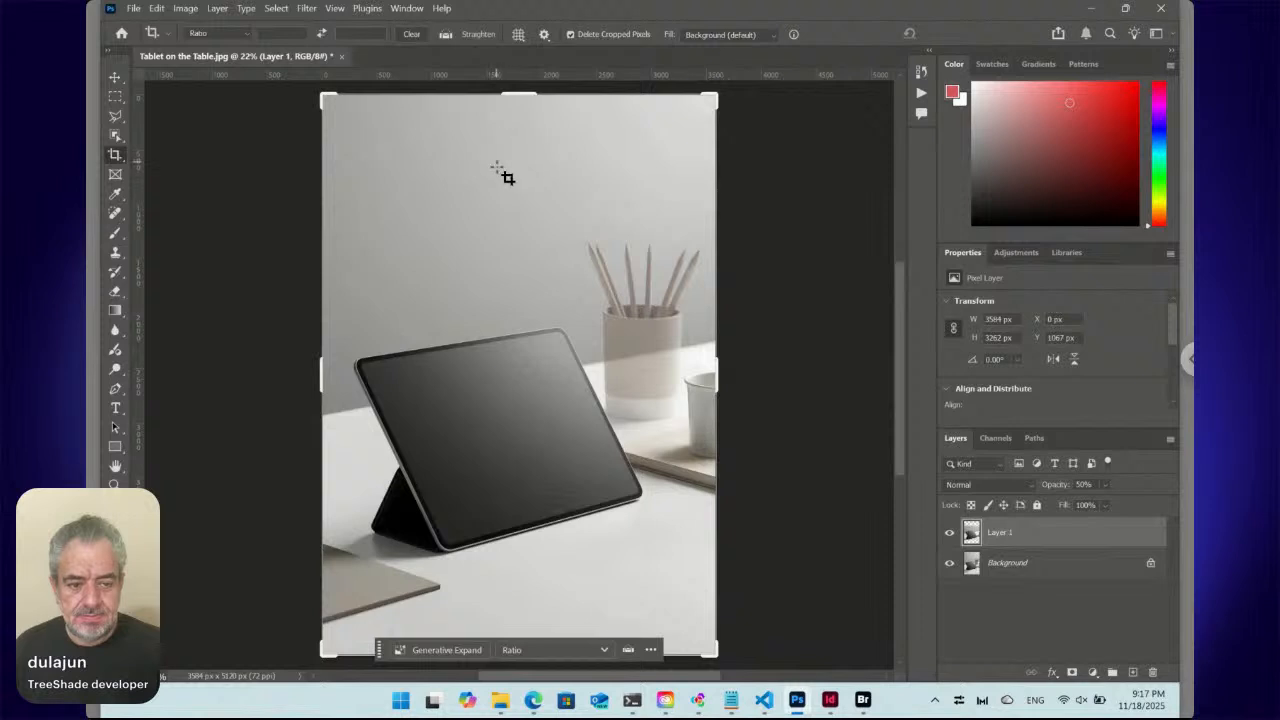
- Place horizontal guides along the upper and lower edges of Layer 1, using its transform bounds, without changing the layer
key(ctrl+t)
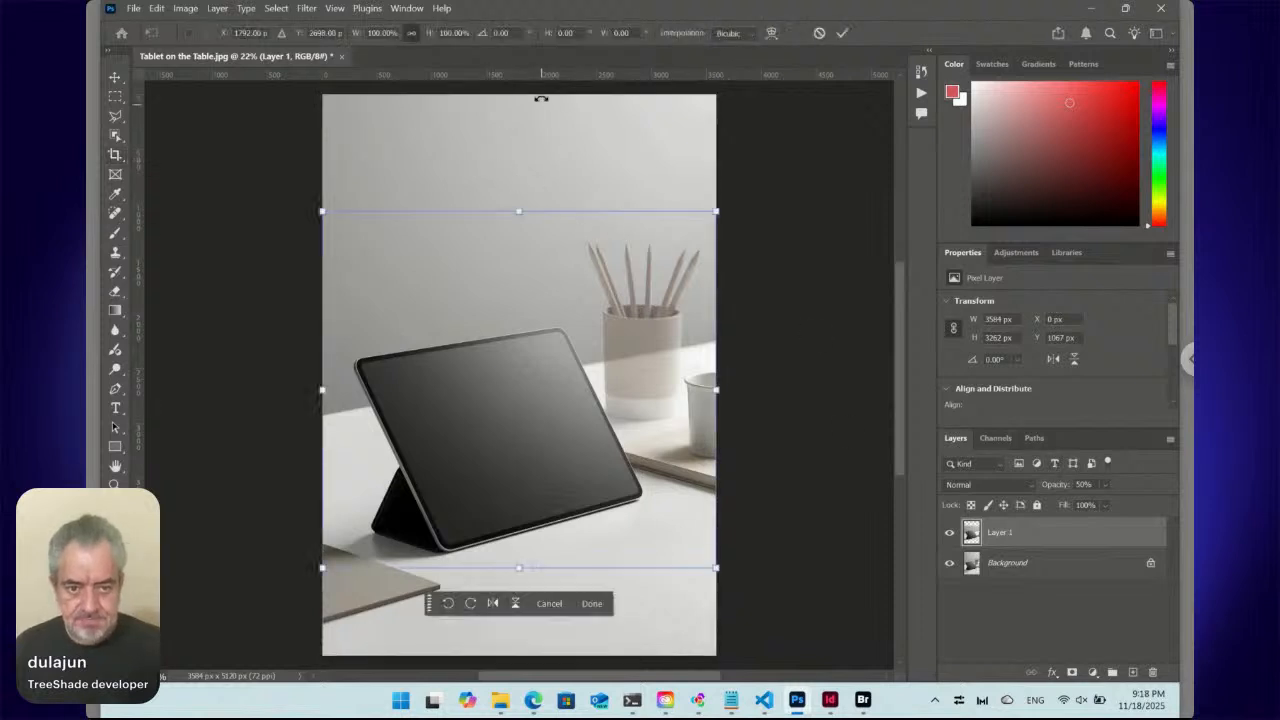
drag(543, 76, 523, 211)
drag(548, 76, 517, 568)
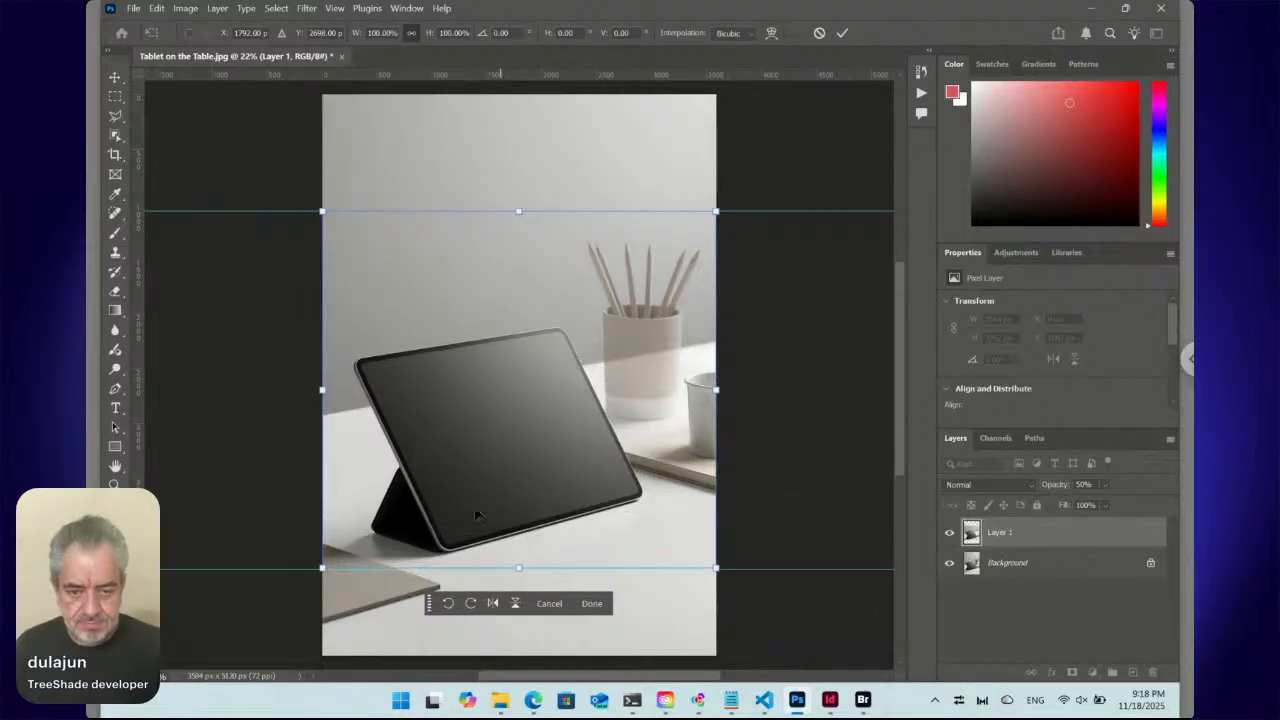
key(Return)
- Crop the canvas height to the two horizontal guides, giving an image of 3584 x 3262 px
key(c)
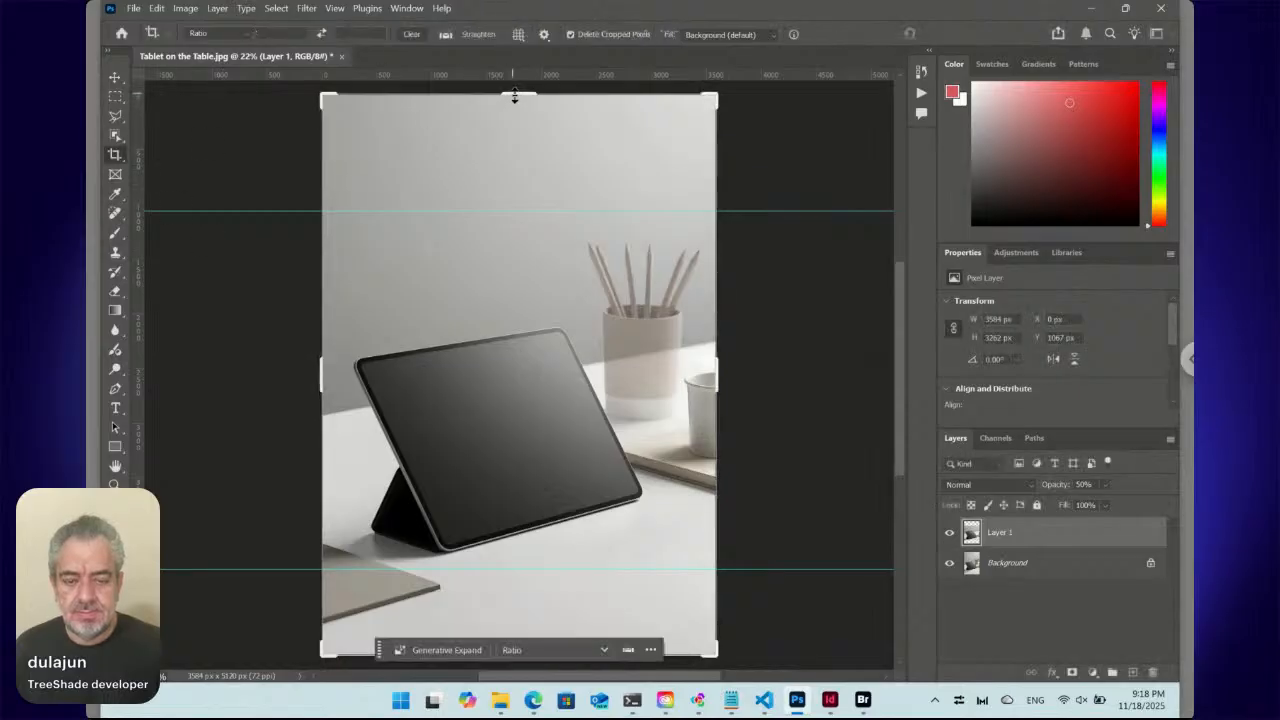
drag(514, 97, 507, 155)
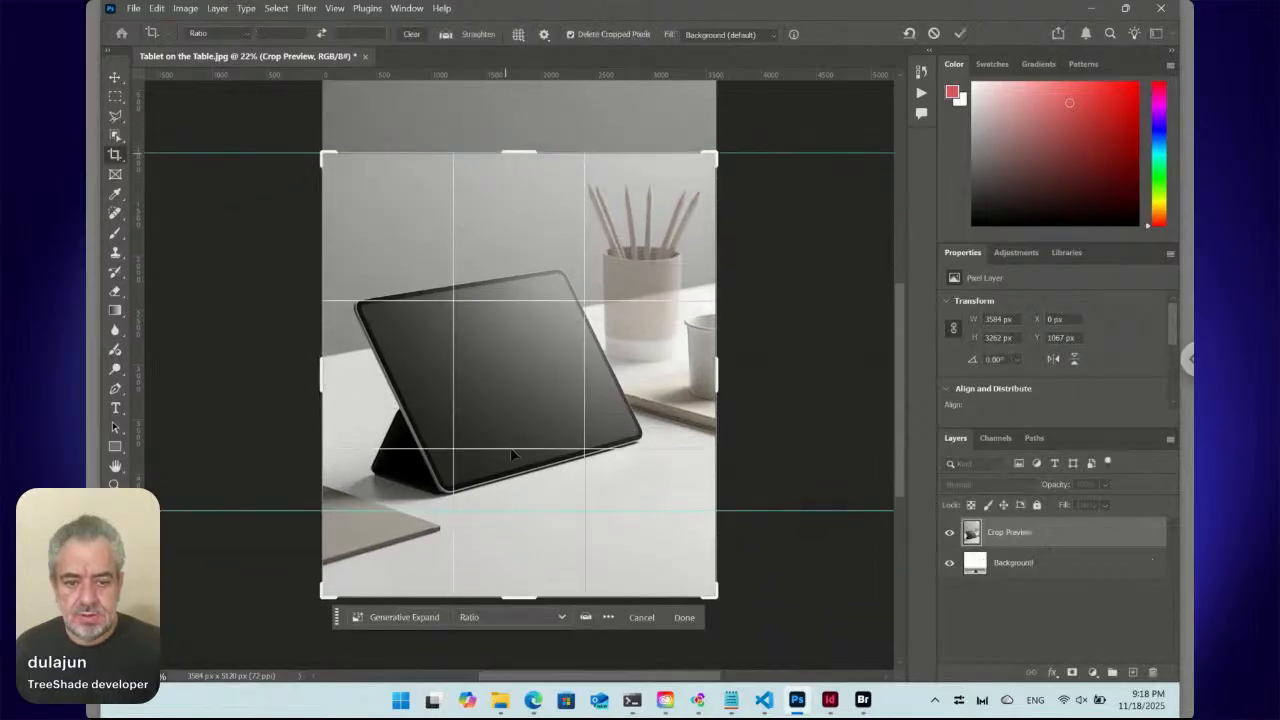
mouse_move(527, 564)
mouse_down()
mouse_move(526, 537)
mouse_move(526, 549)
mouse_up()
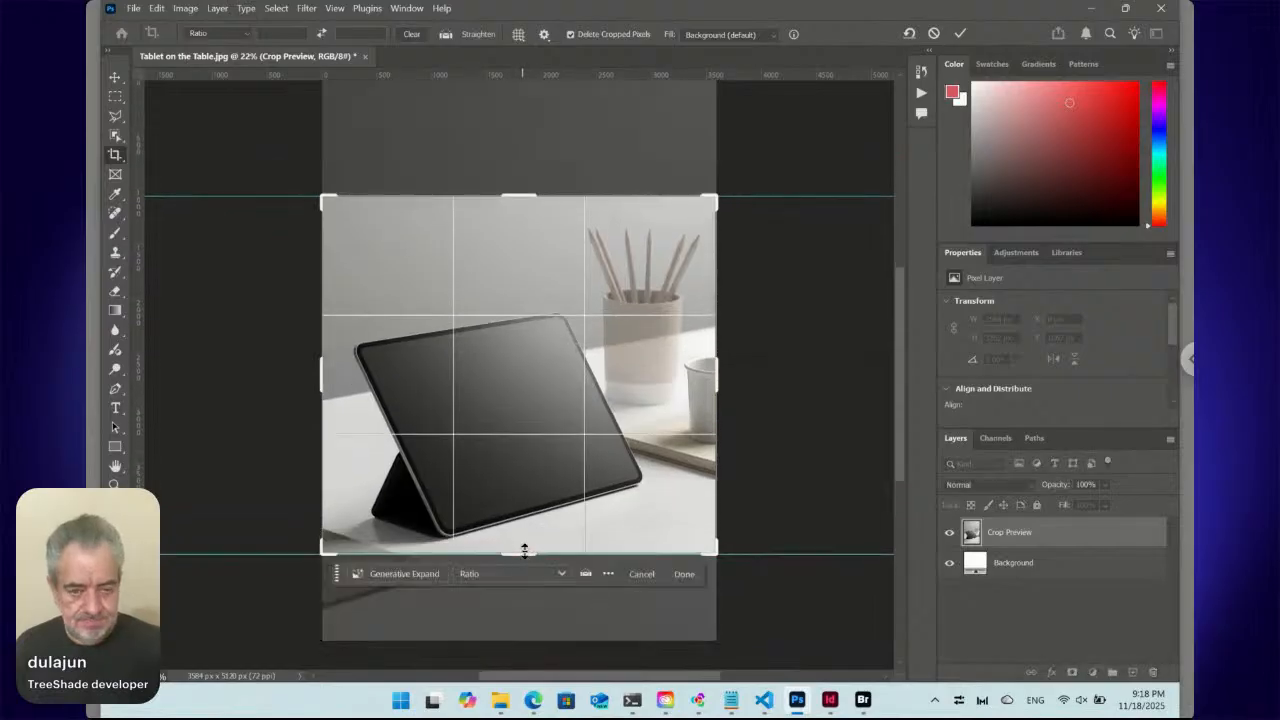
key(Return)
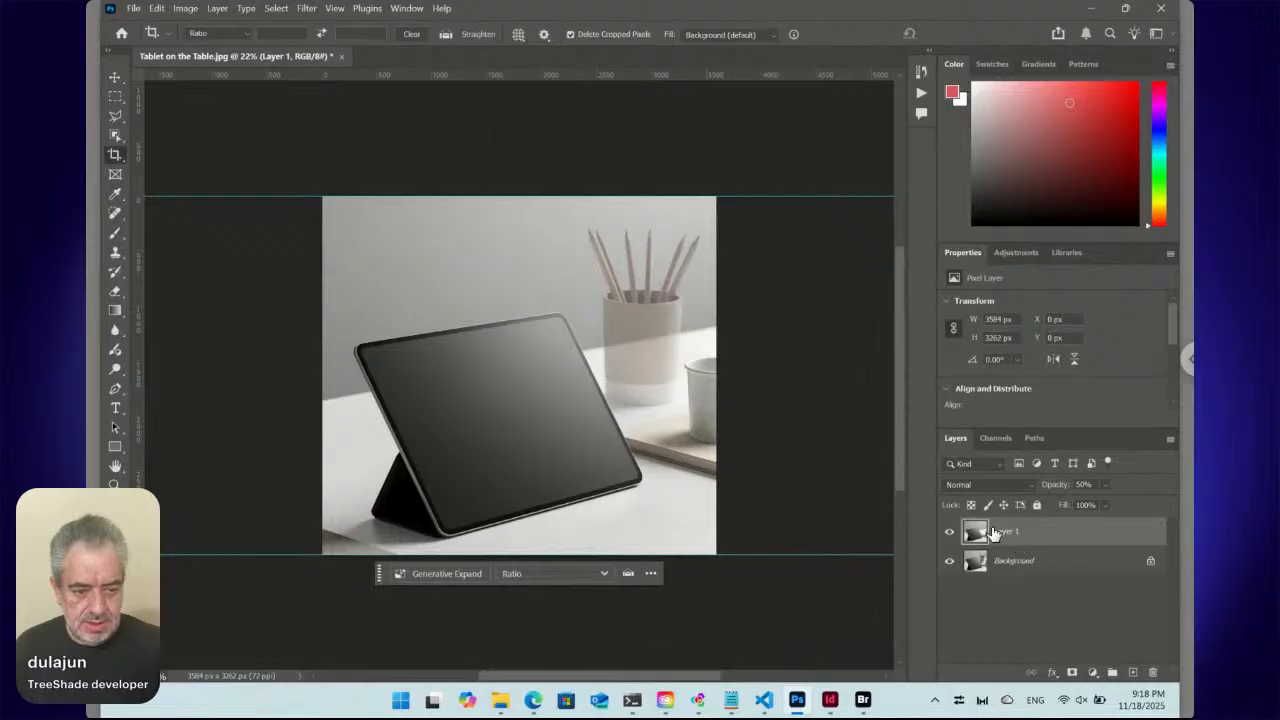
- Delete Layer 1, then save and close Tablet on the Table.jpg
drag(975, 530, 1156, 672)
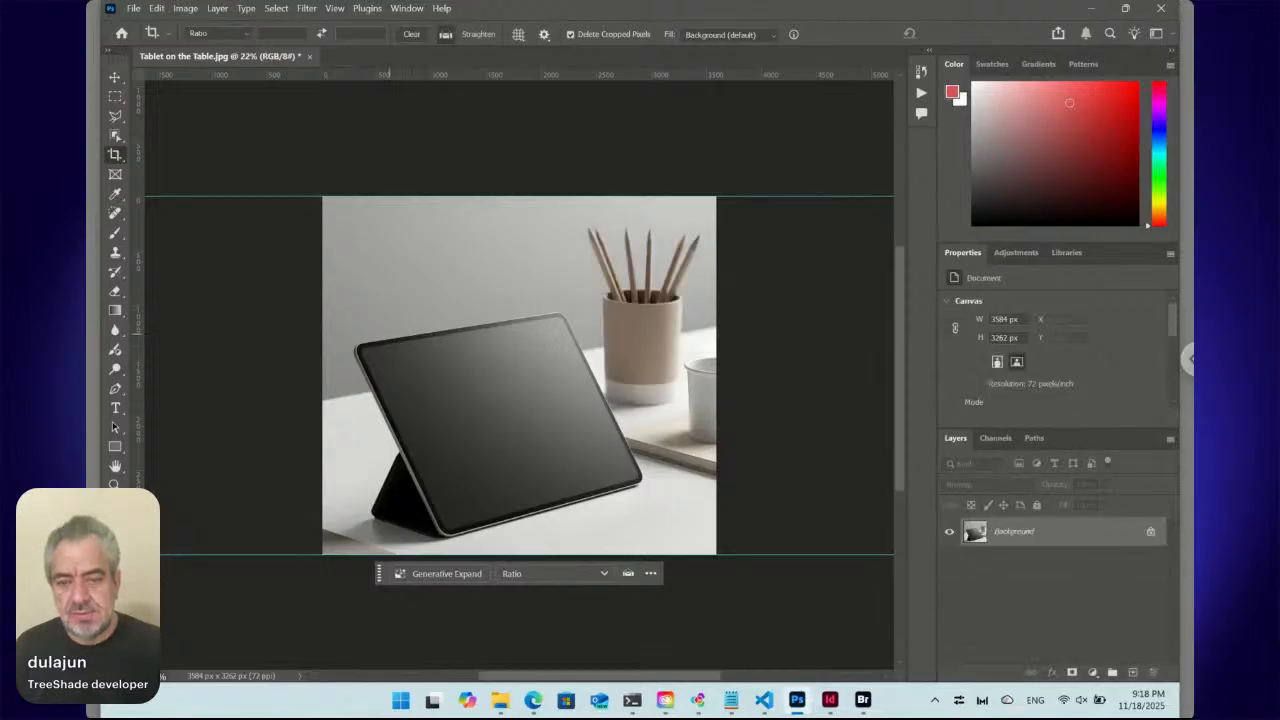
key(ctrl+s)
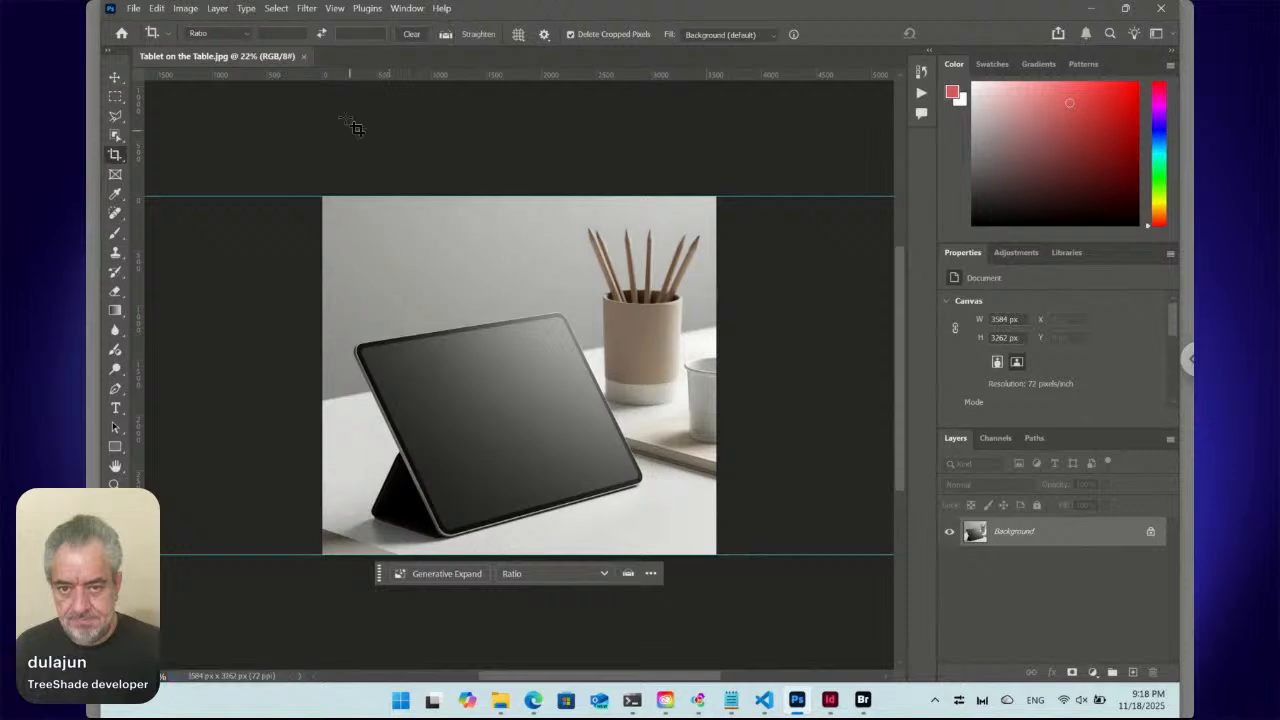
click(307, 57)
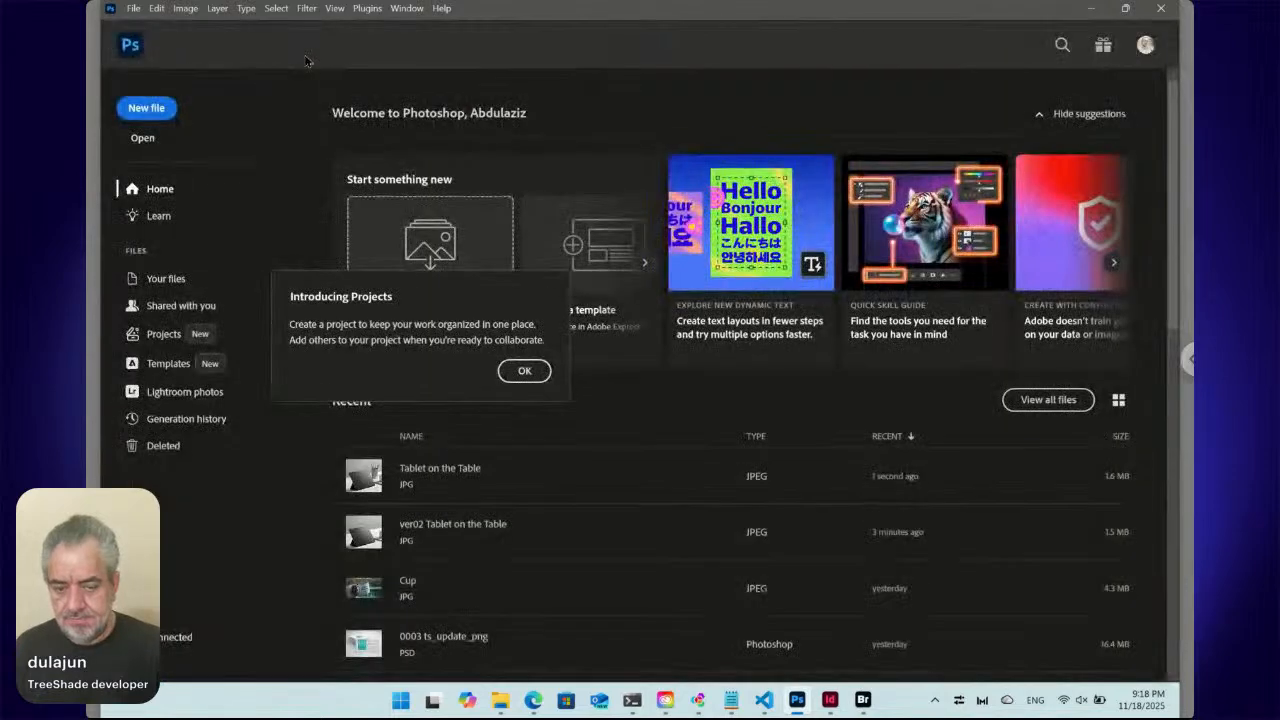
- Switch to Bridge and compare ver01 Tablet on the Table.jpg in the Versions with the edited Workshop file
click(863, 699)
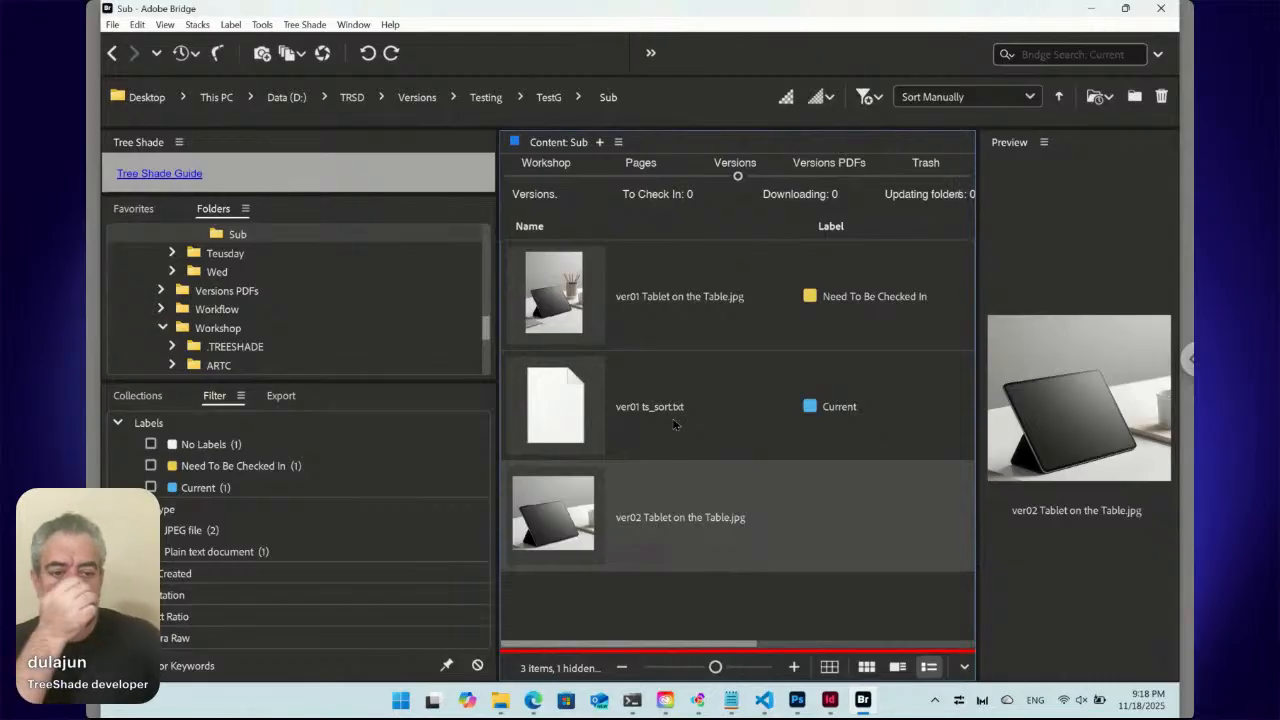
click(642, 326)
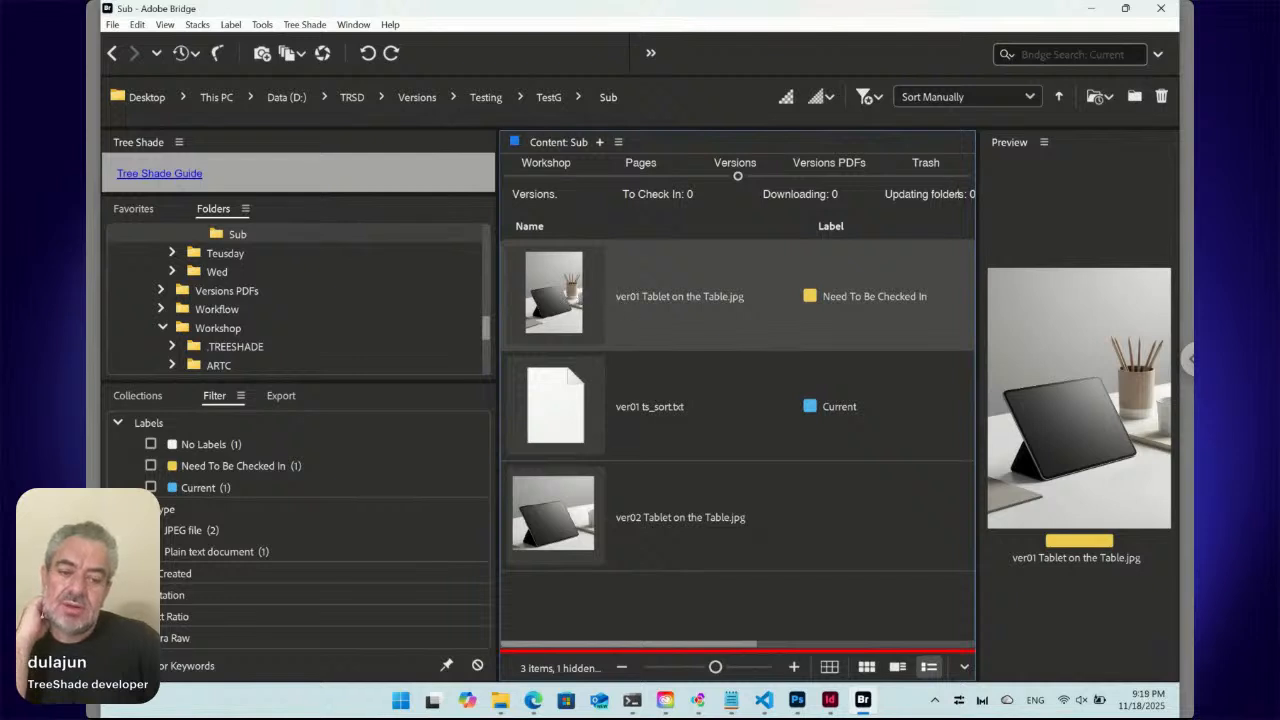
right_click(568, 296)
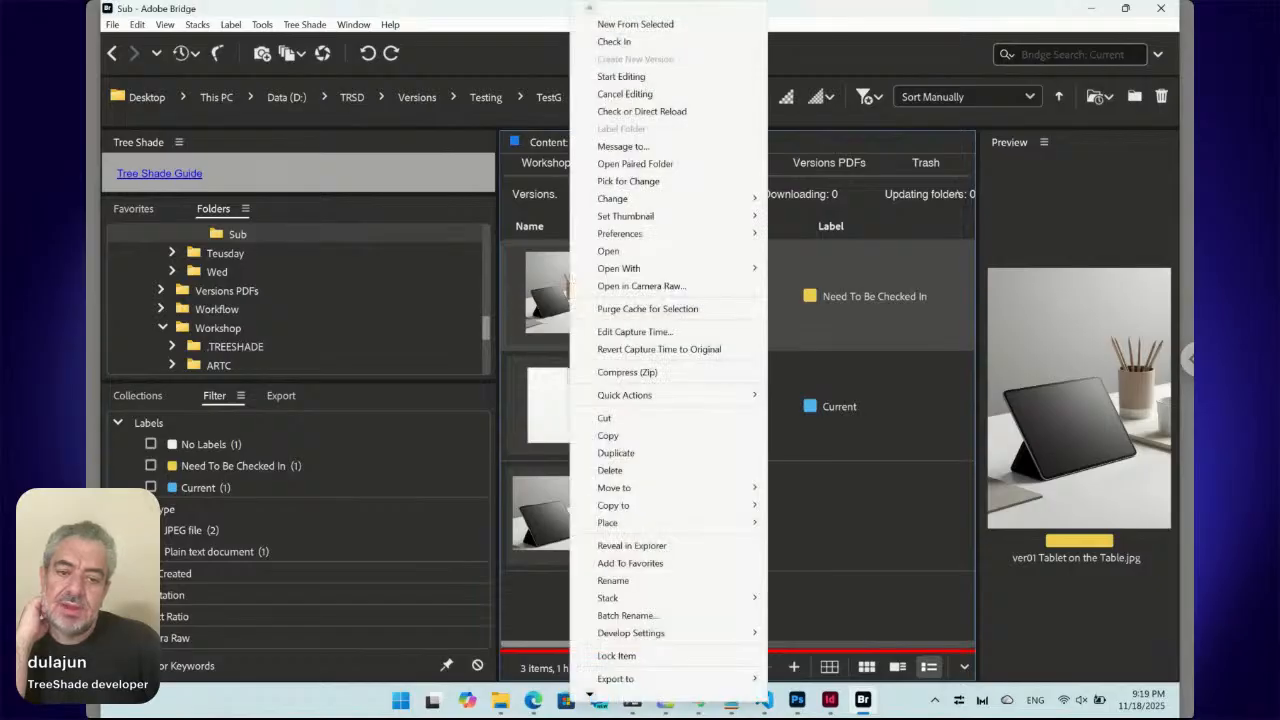
click(546, 299)
click(544, 174)
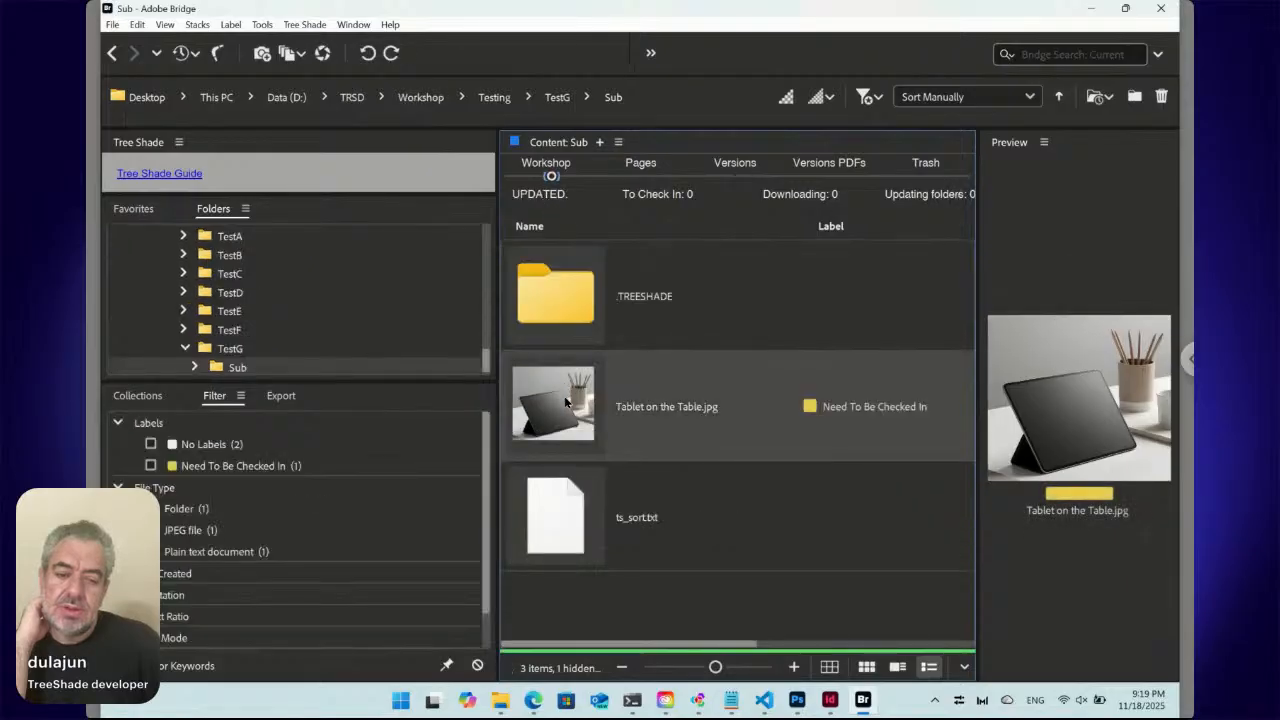
- Return to the Versions and check in ver01 Tablet on the Table.jpg as final
click(736, 178)
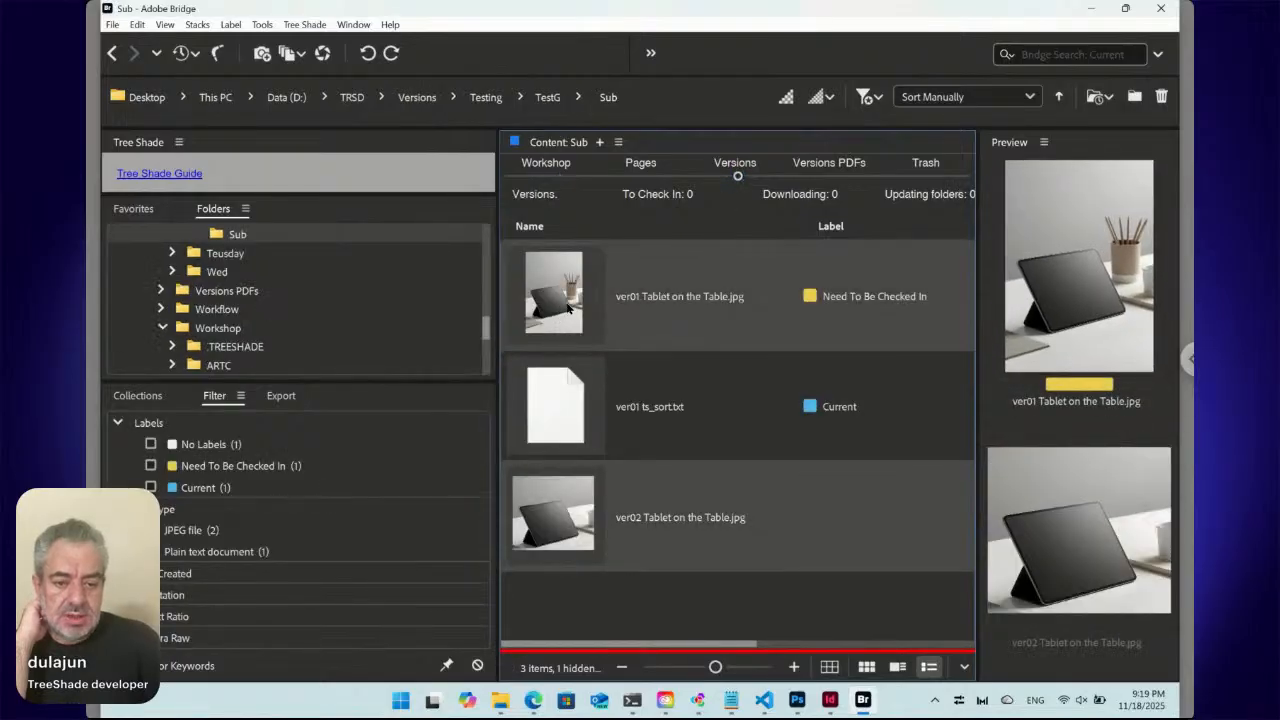
click(568, 308)
right_click(568, 308)
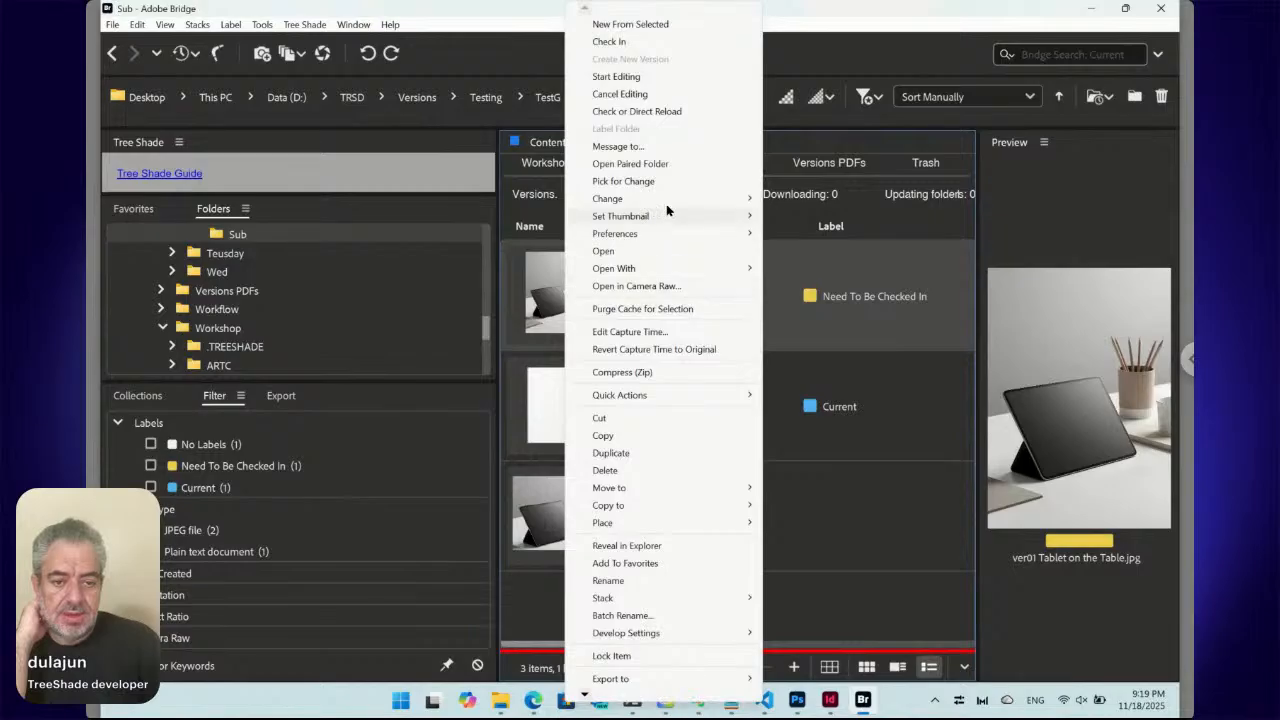
click(644, 42)
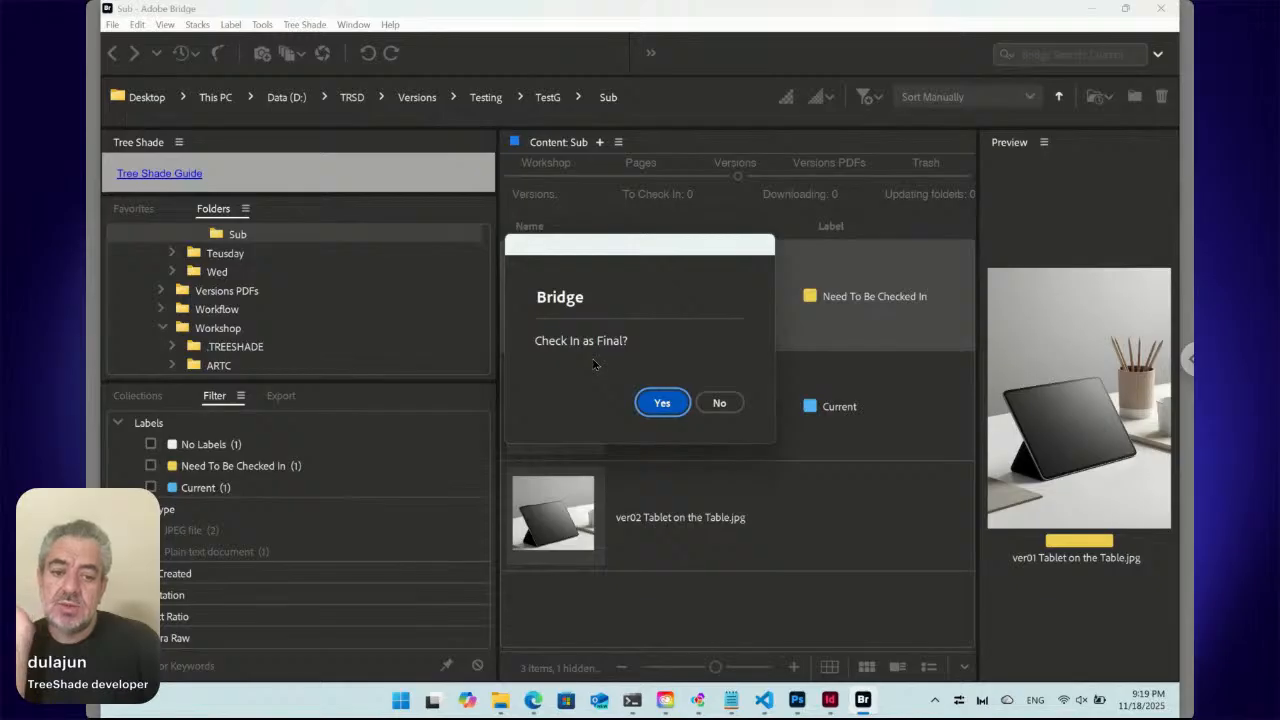
click(662, 404)
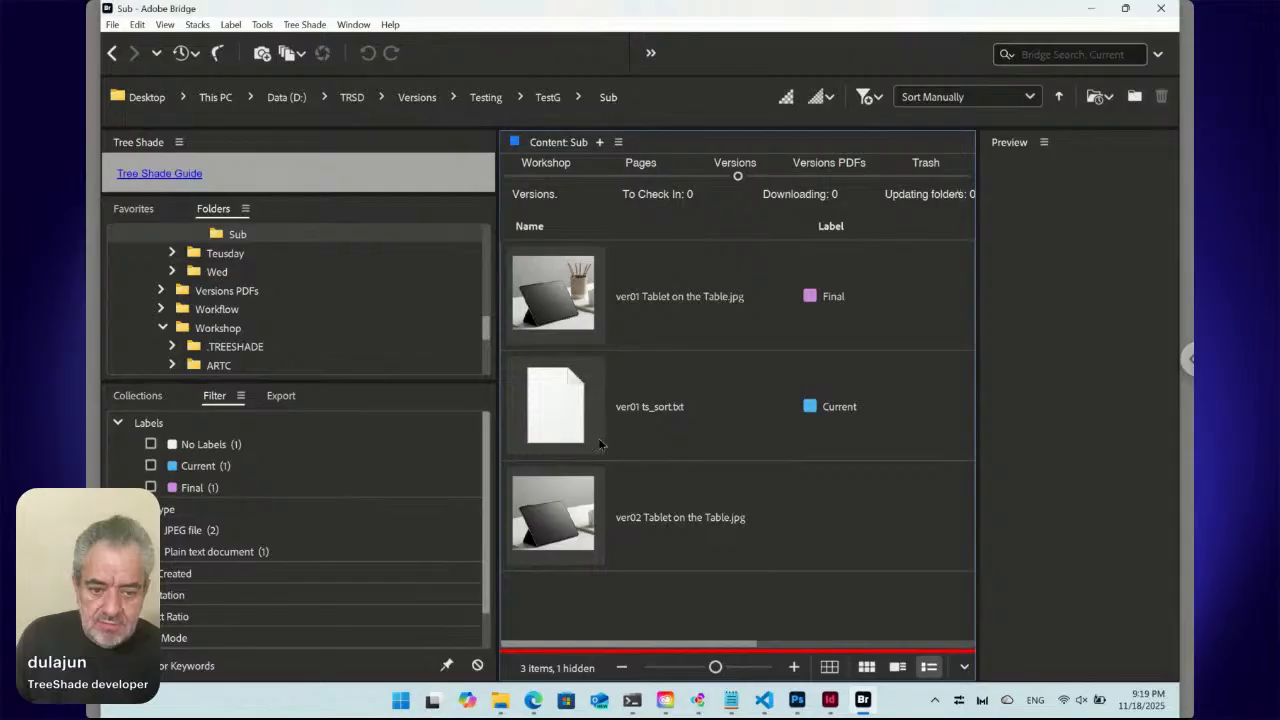
- Preview ver02 and ver01 Tablet on the Table.jpg together in the Versions to compare them
click(585, 505)
ctrl+click(551, 291)
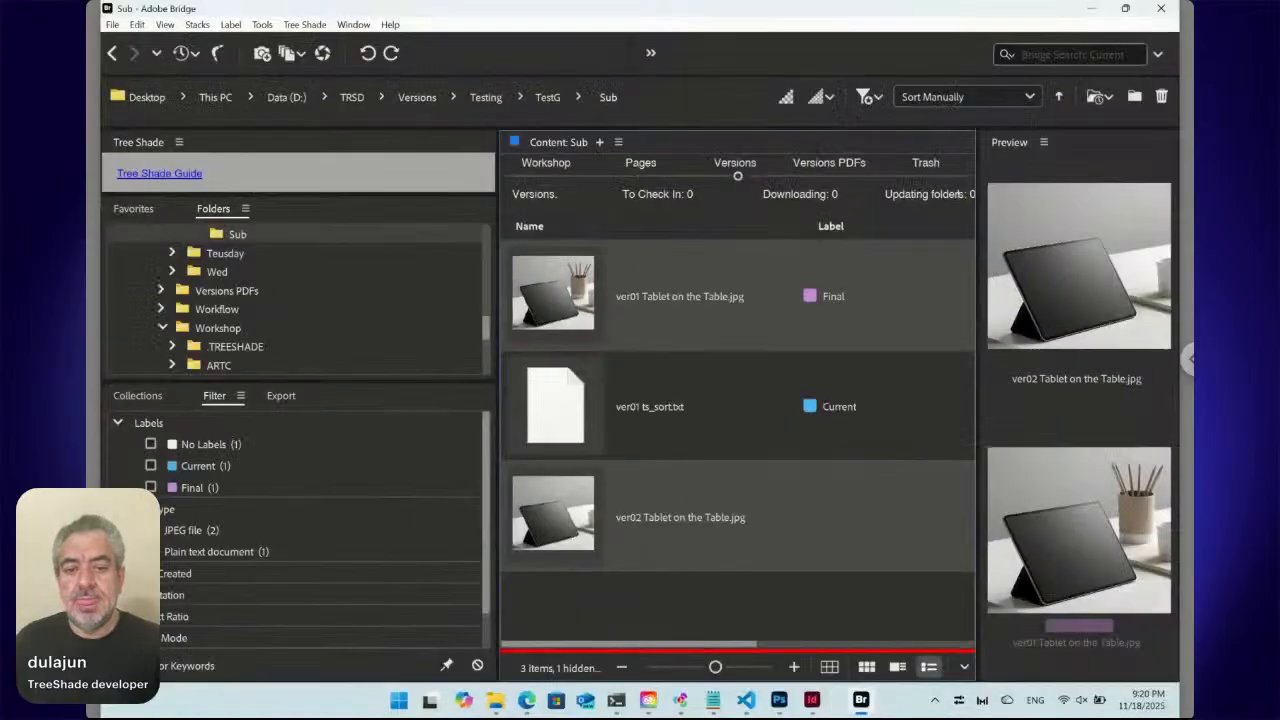
- Switch to the Workshop folder and review the TreeShade commands available for Tablet on the Table.jpg
click(548, 181)
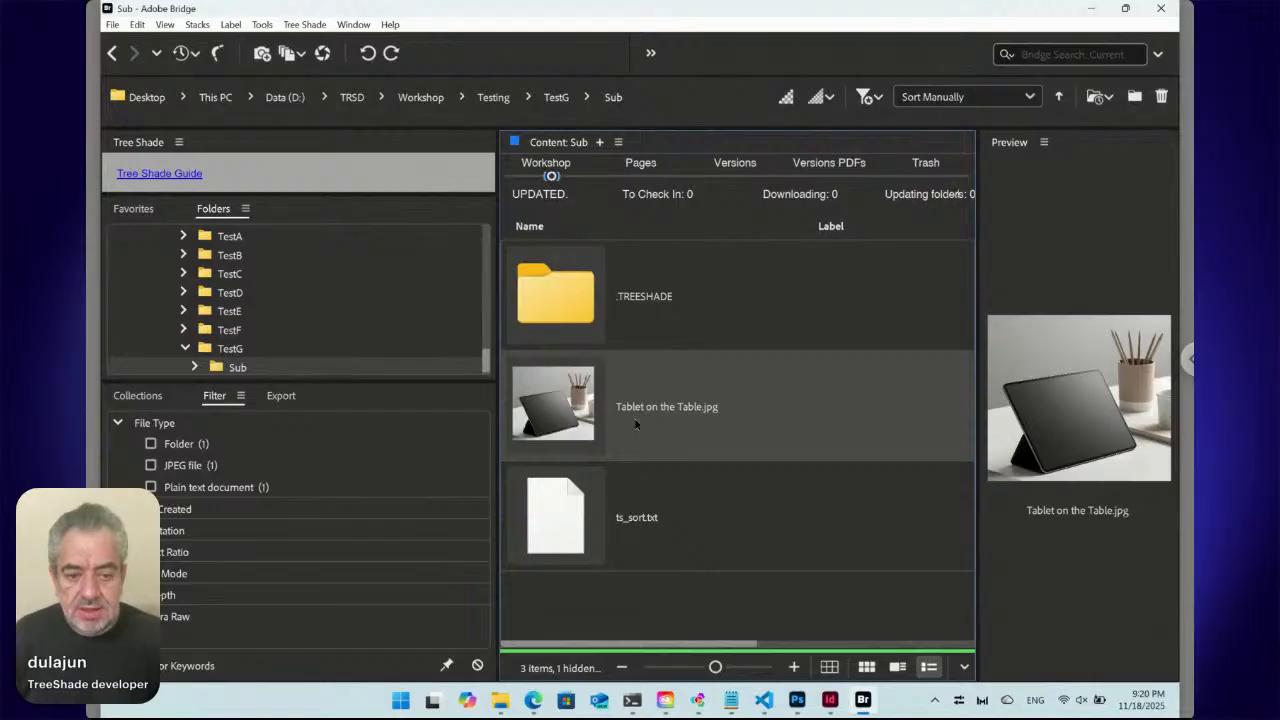
right_click(567, 407)
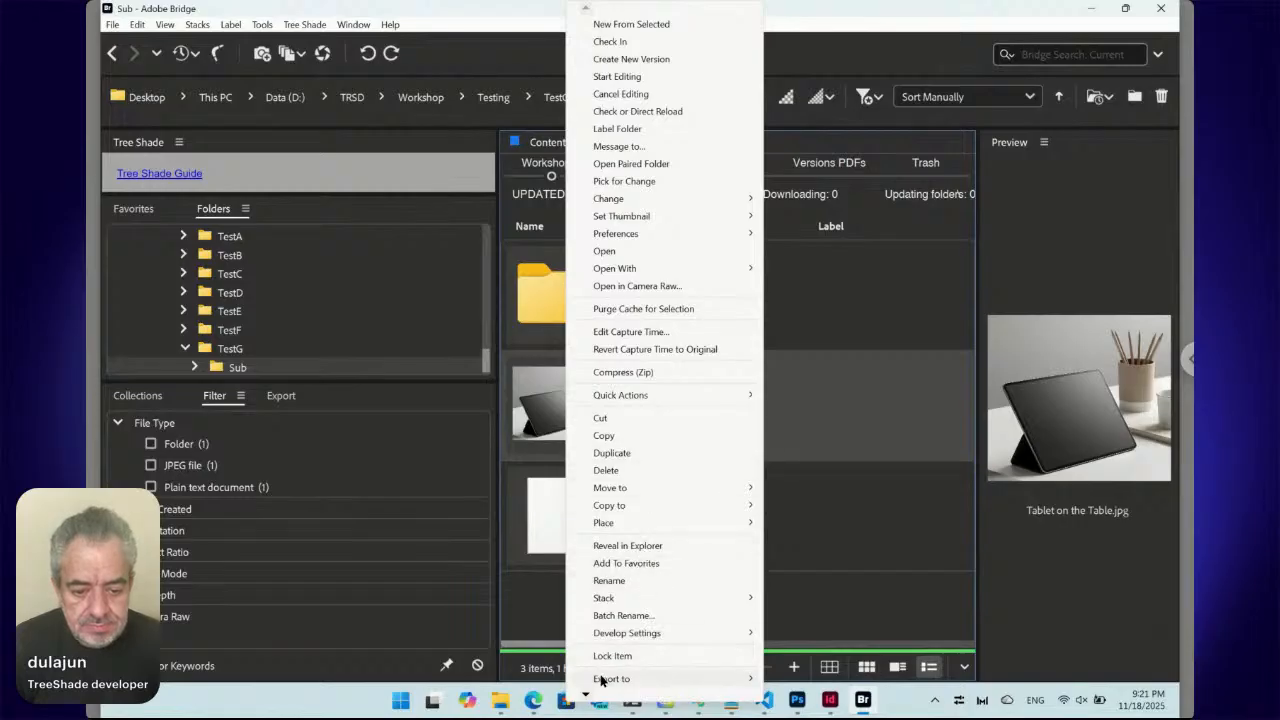
mouse_move(587, 697)
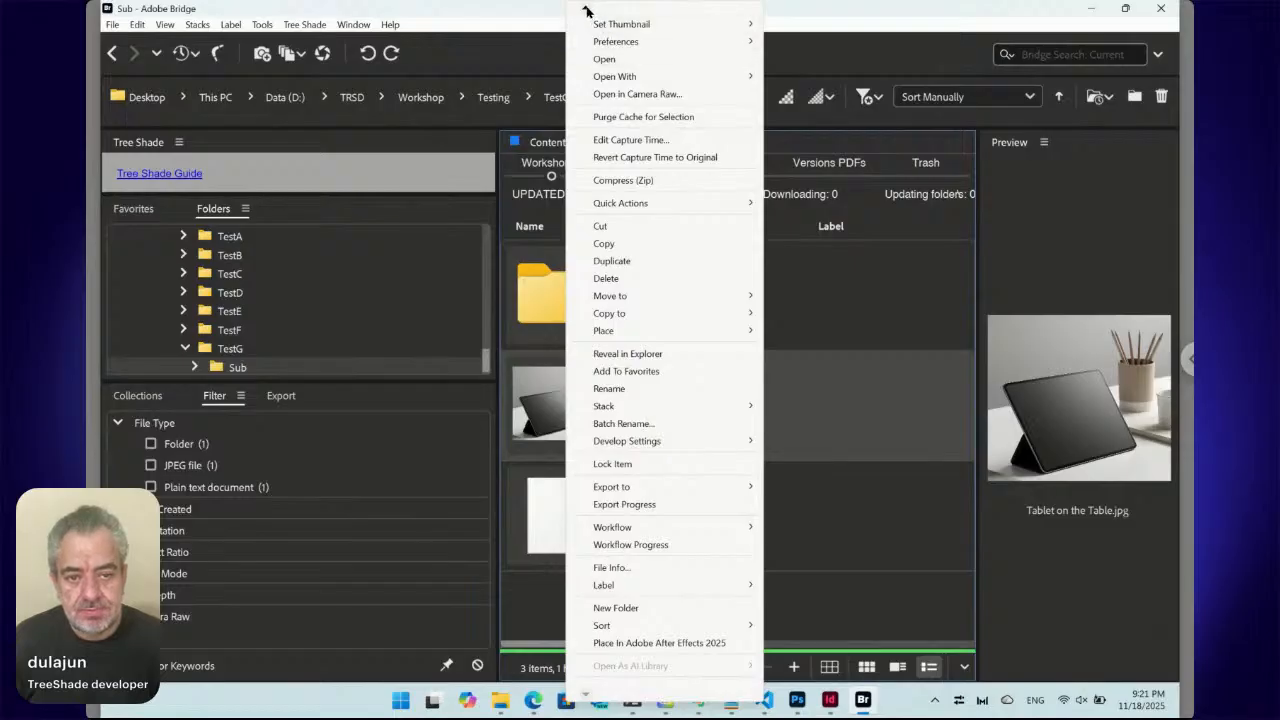
mouse_move(587, 11)
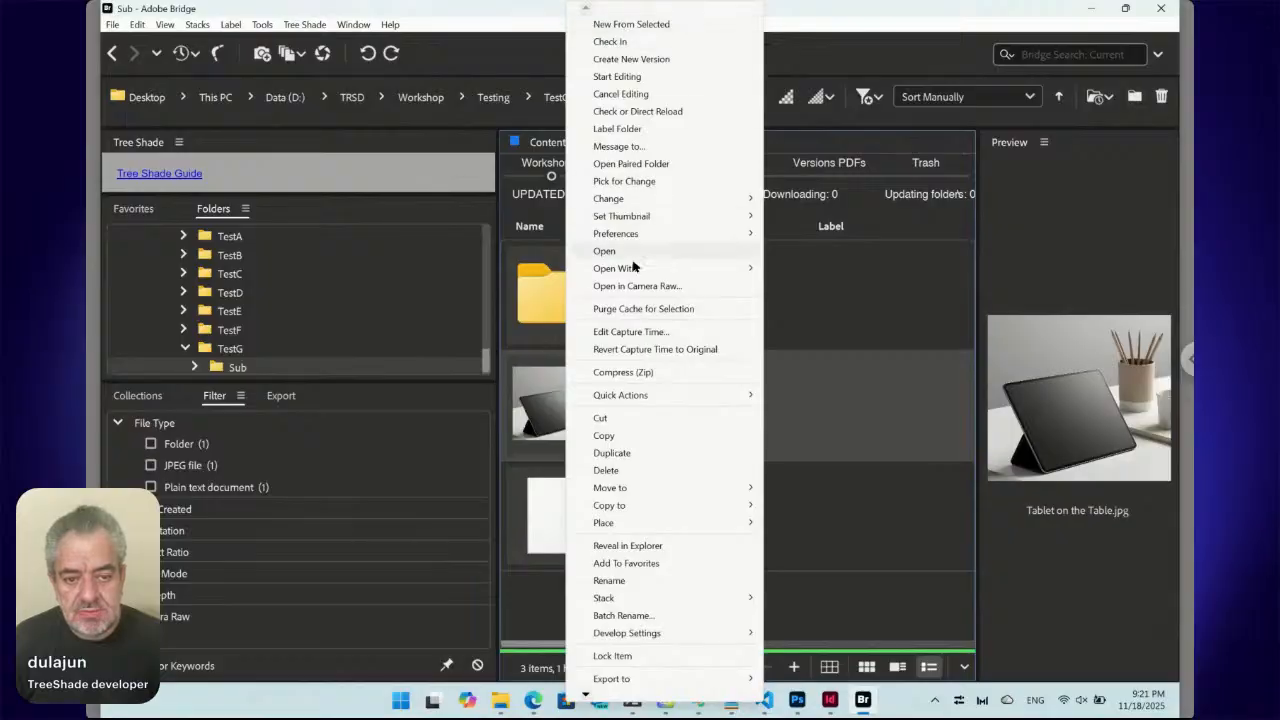
mouse_move(622, 241)
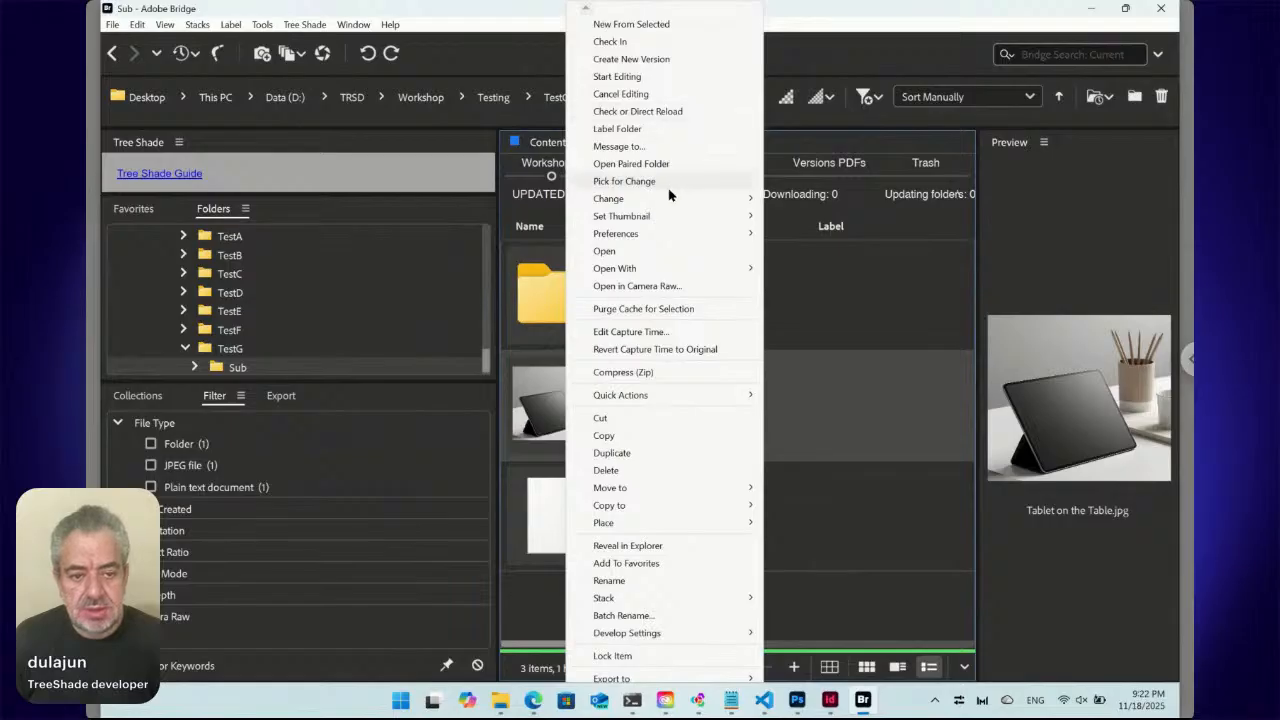
mouse_move(665, 202)
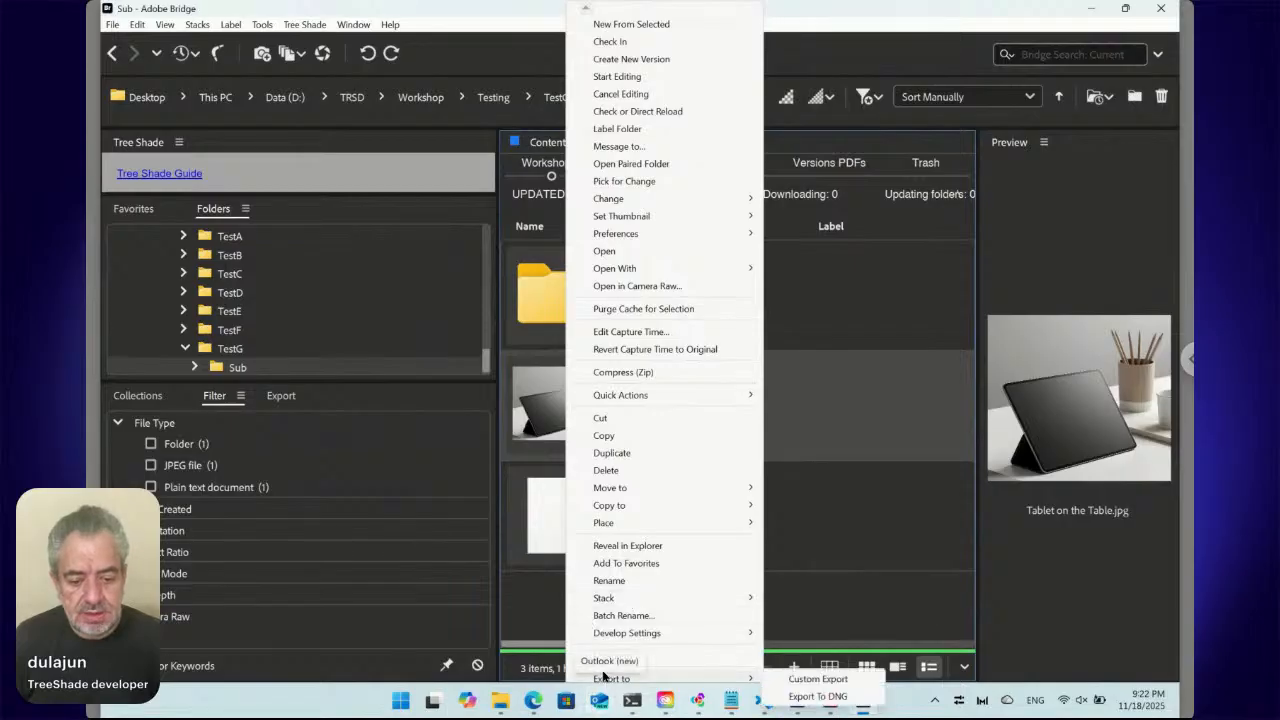
mouse_move(651, 640)
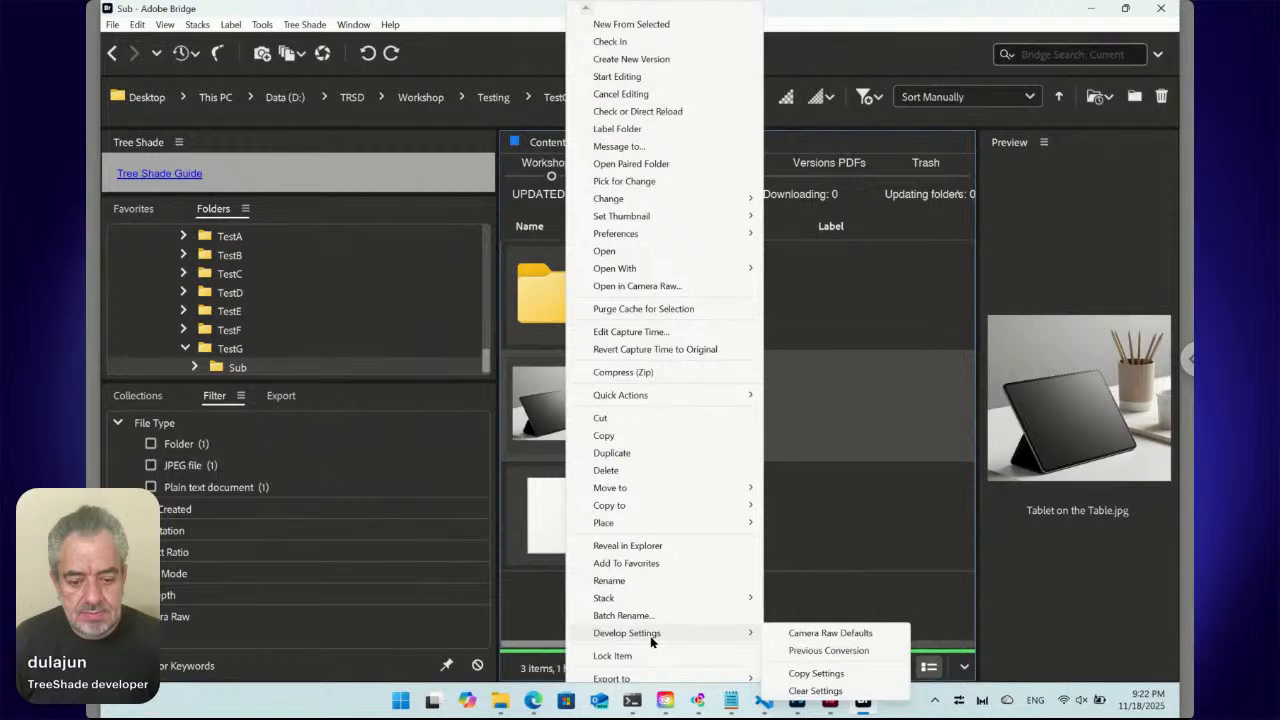
- Open the file info of Tablet on the Table.jpg and show its raw metadata
right_click(544, 387)
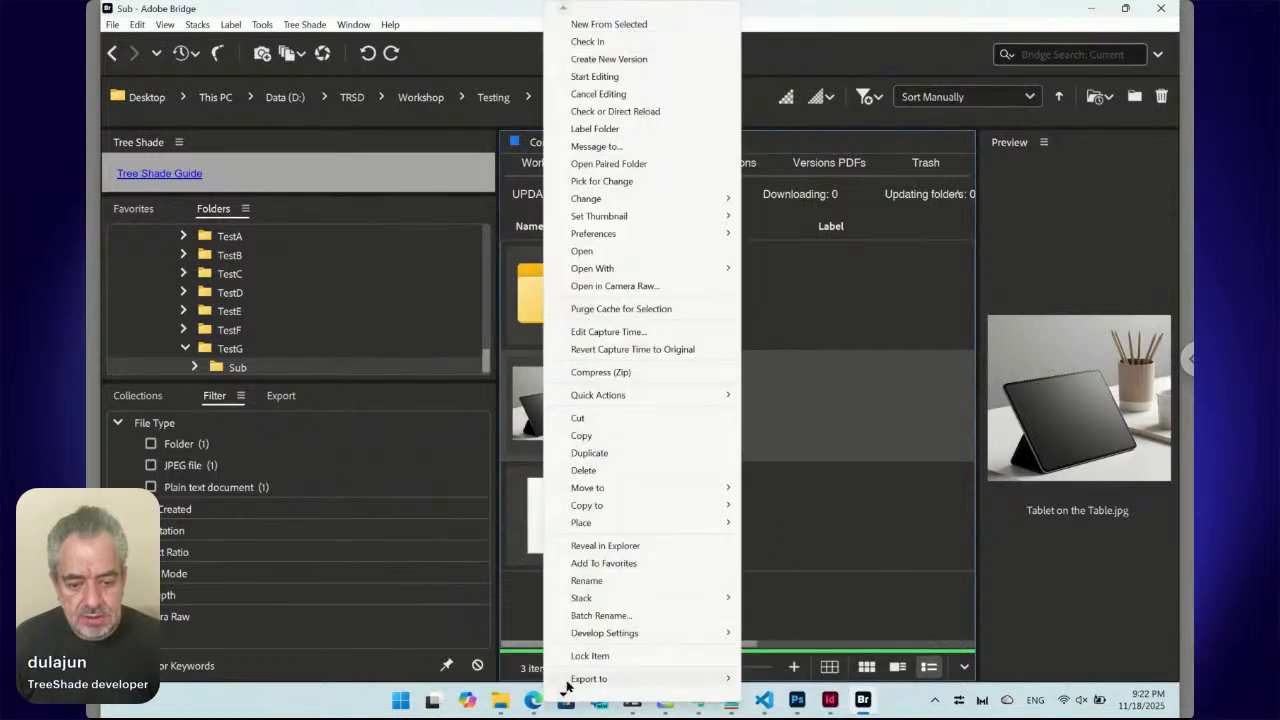
mouse_move(564, 699)
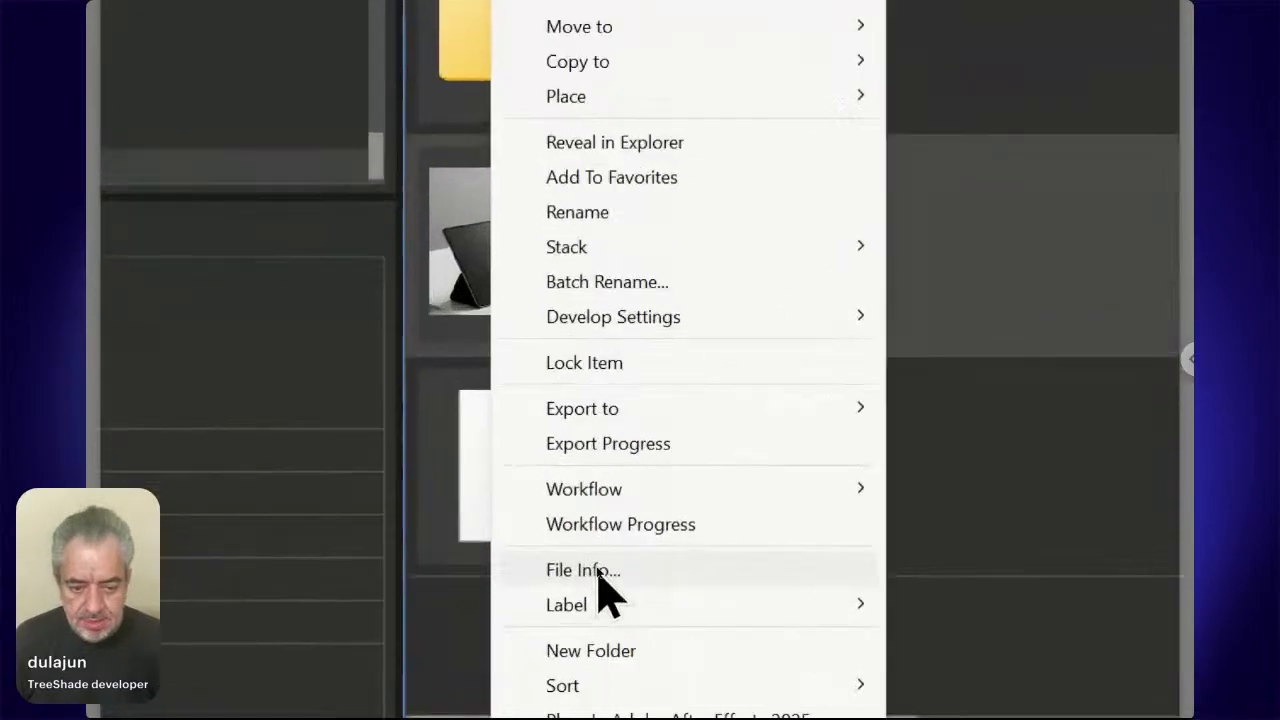
click(598, 569)
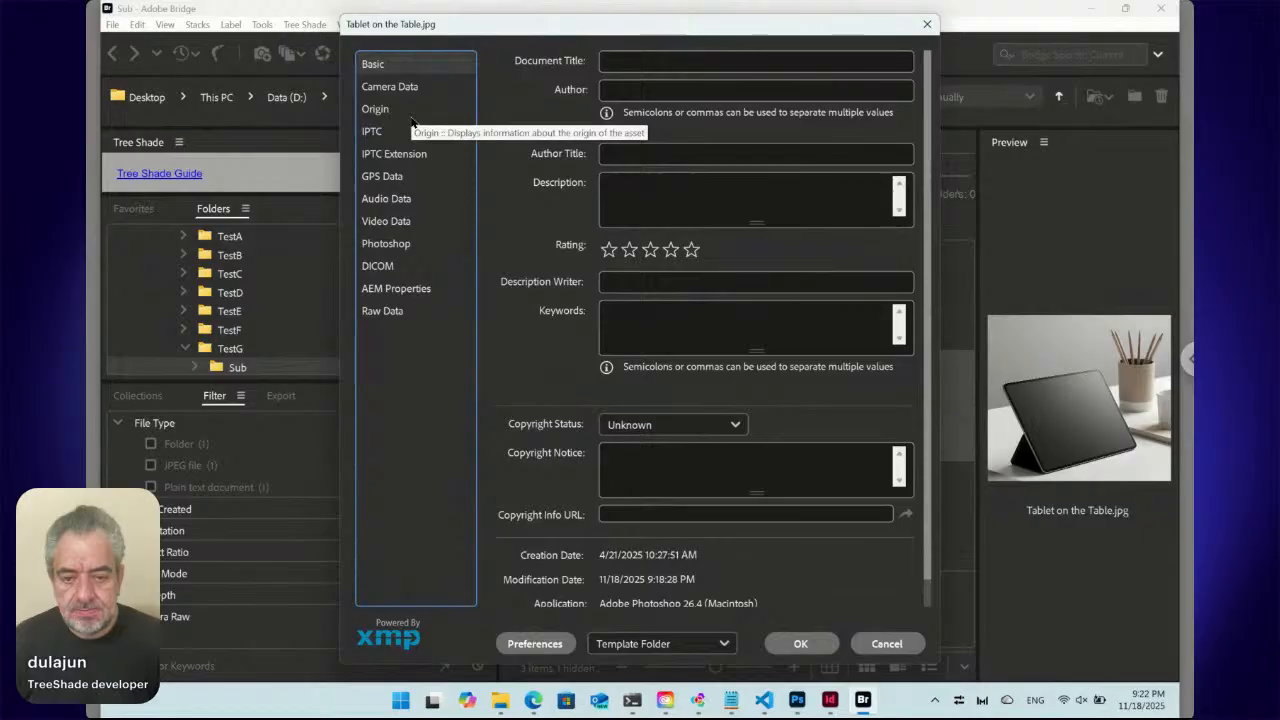
click(410, 312)
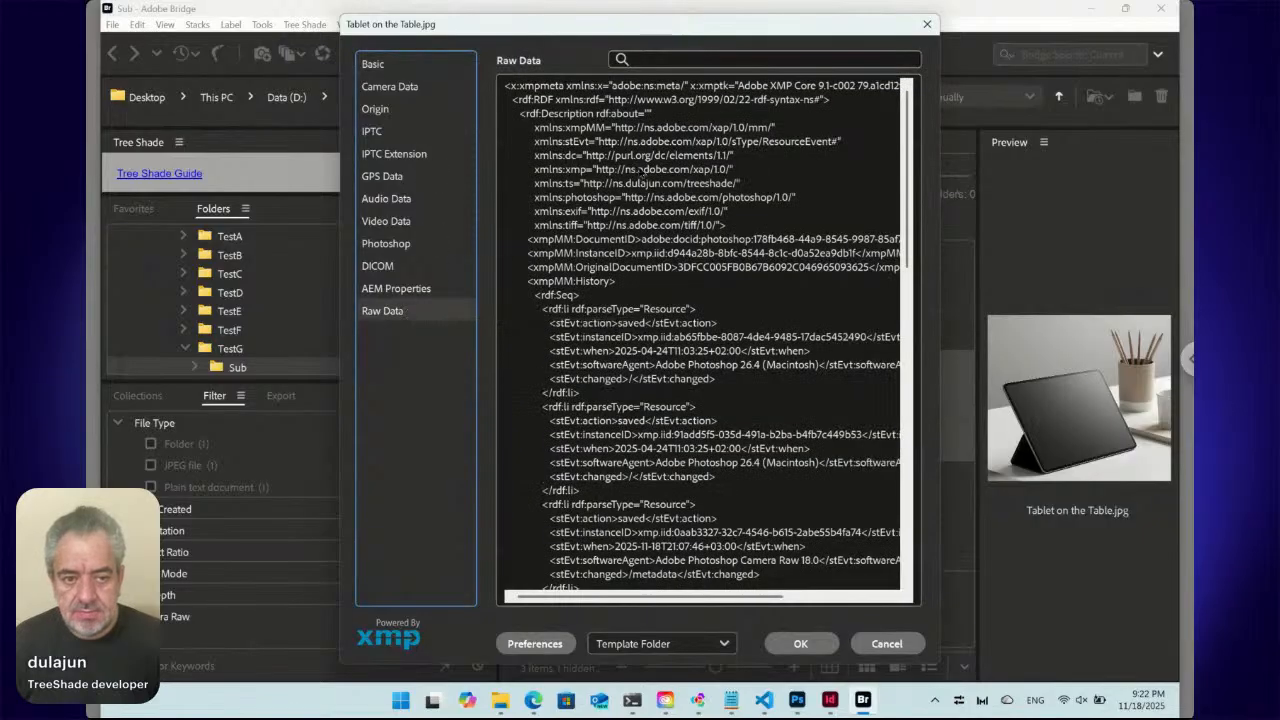
- Search the raw metadata of Tablet on the Table.jpg for "TS_" to locate the TreeShade ID
click(660, 58)
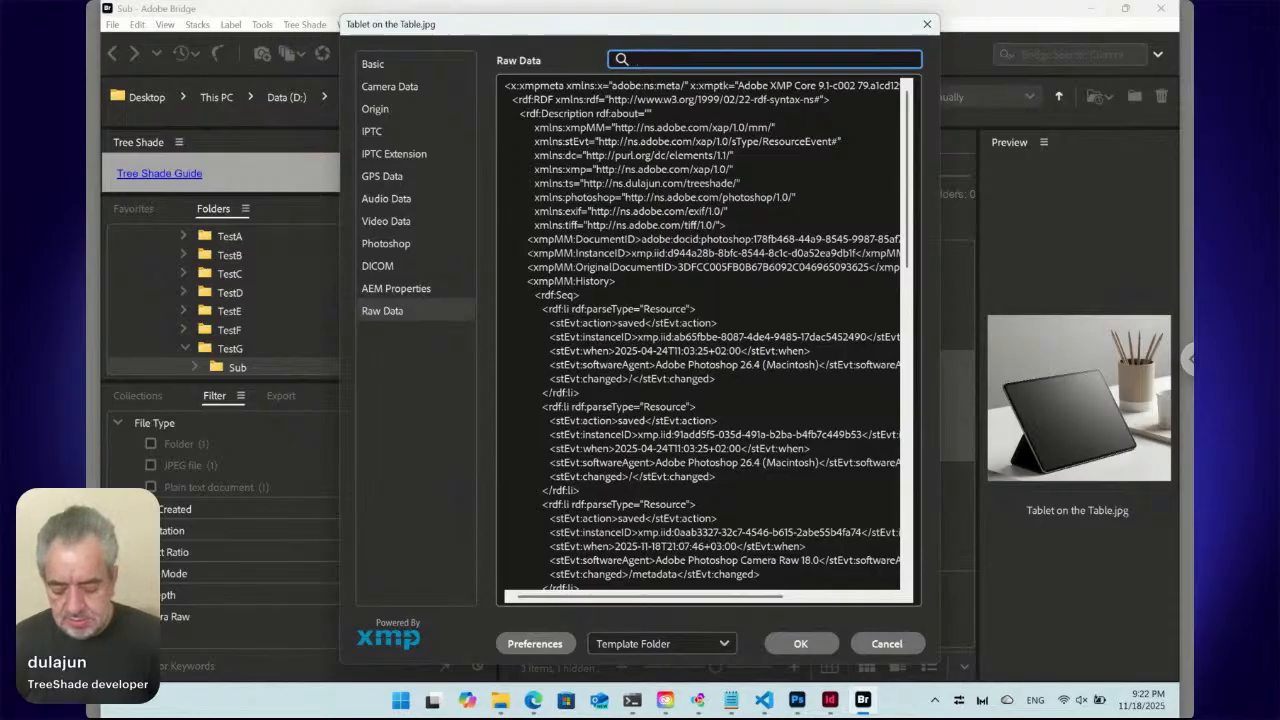
text(TR)
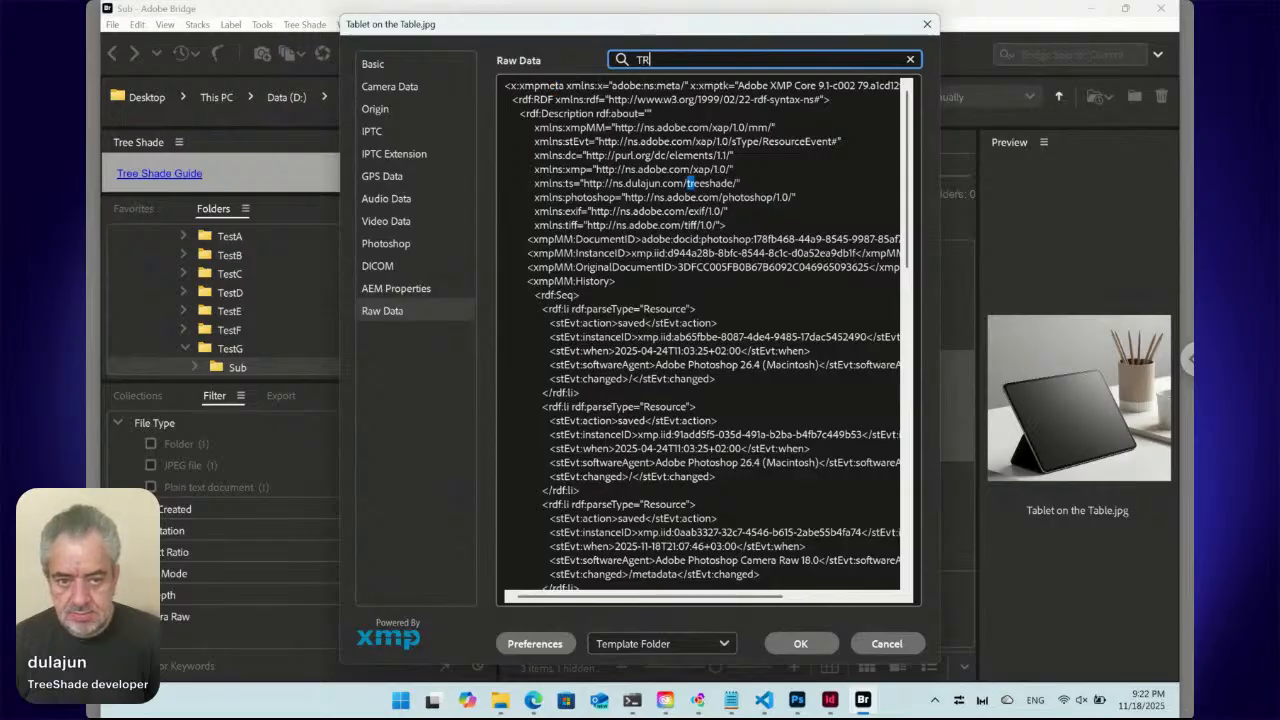
key(BackSpace)
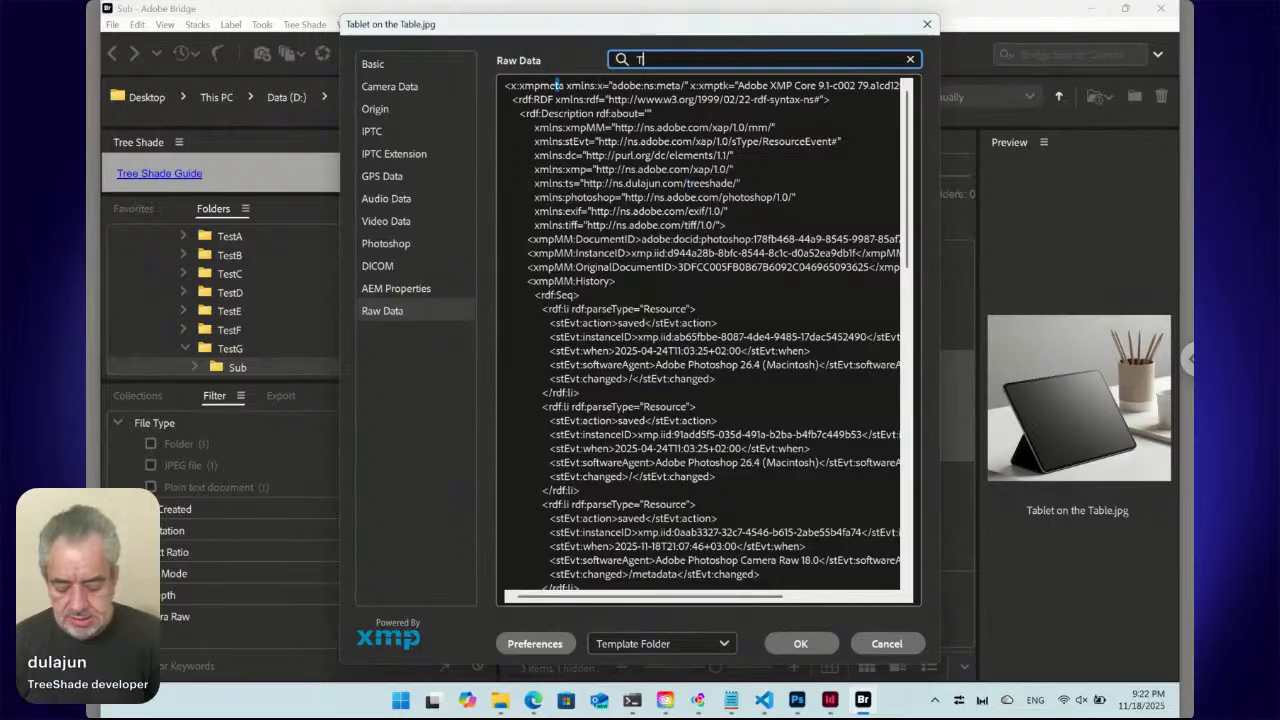
text(S)
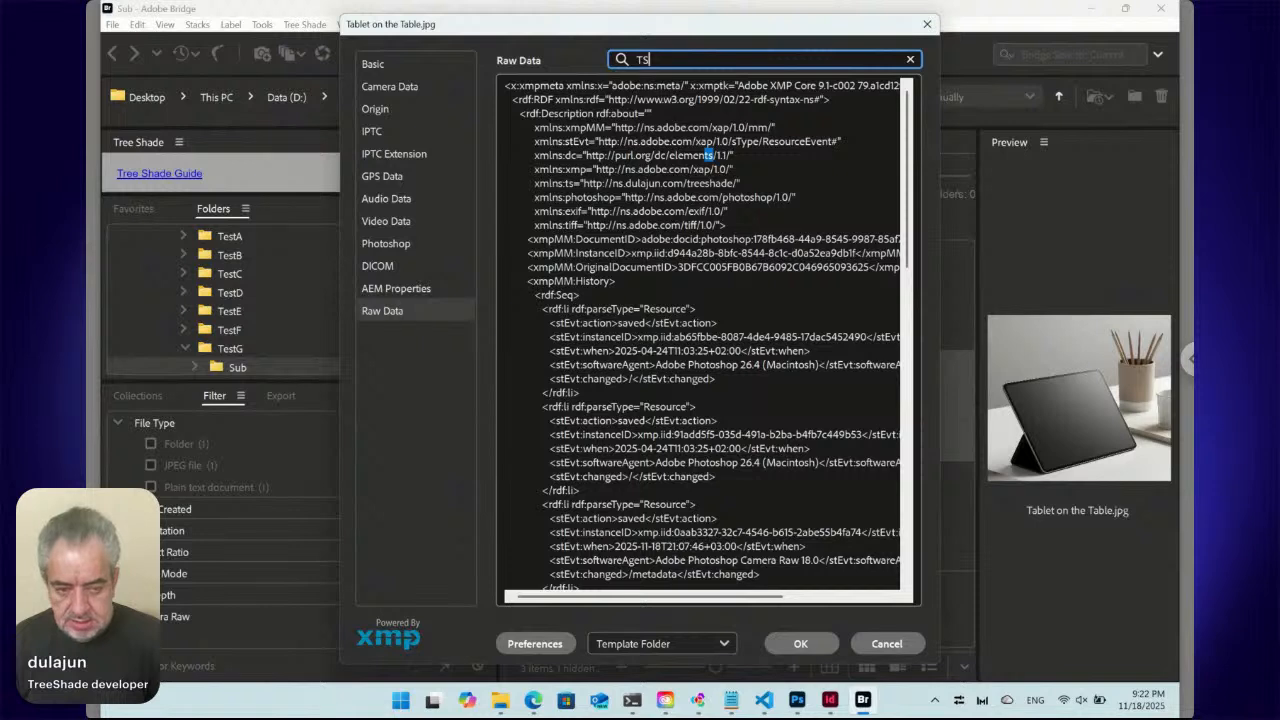
text(ID)
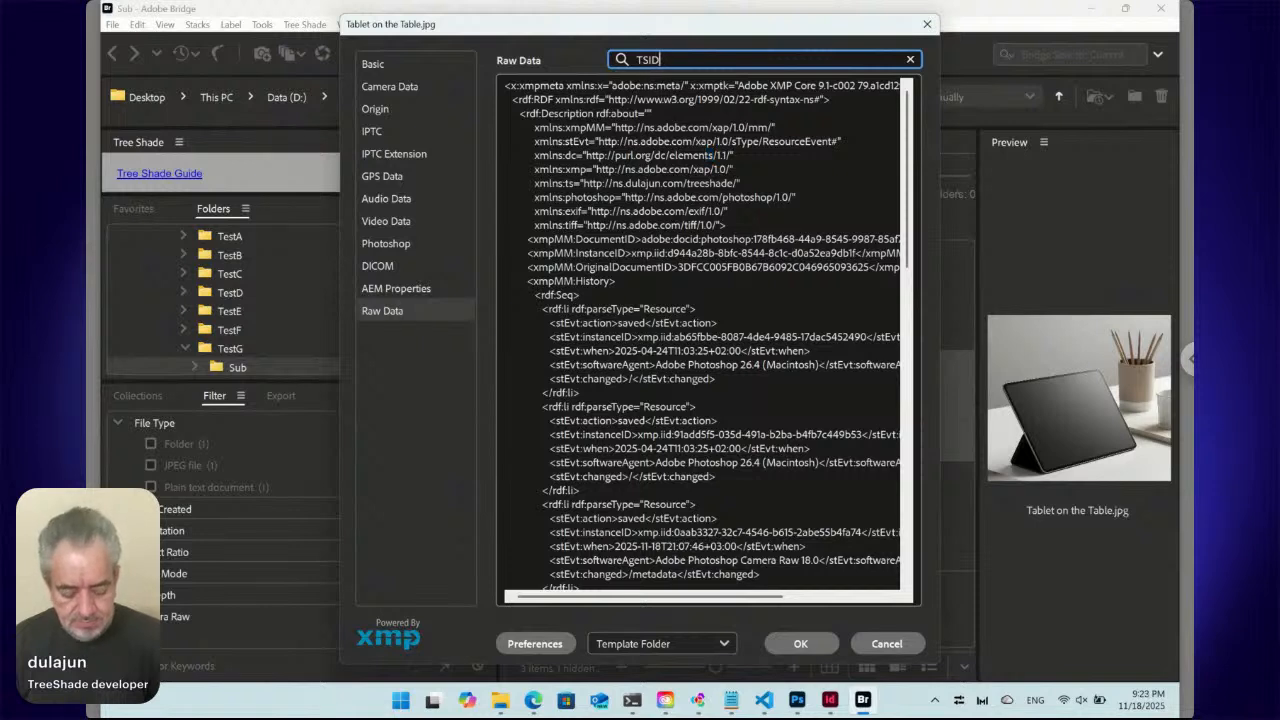
text(/)
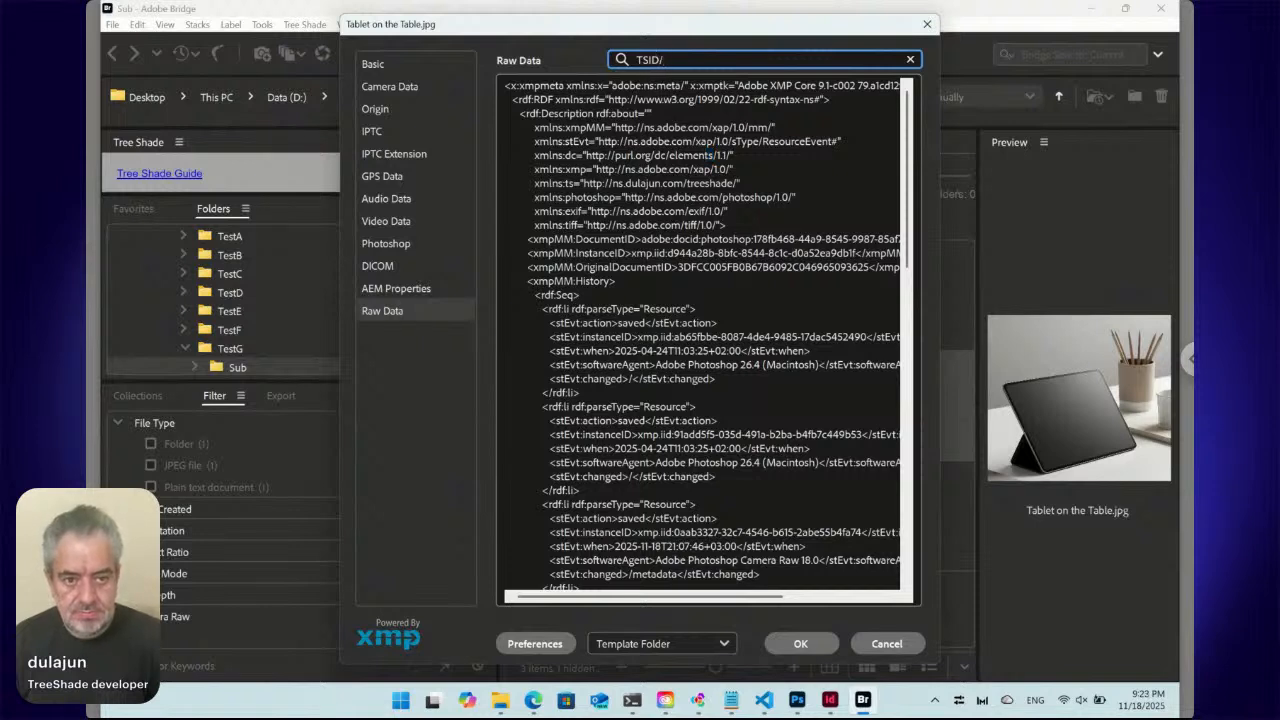
key(BackSpace)
key(BackSpace)
key(BackSpace)
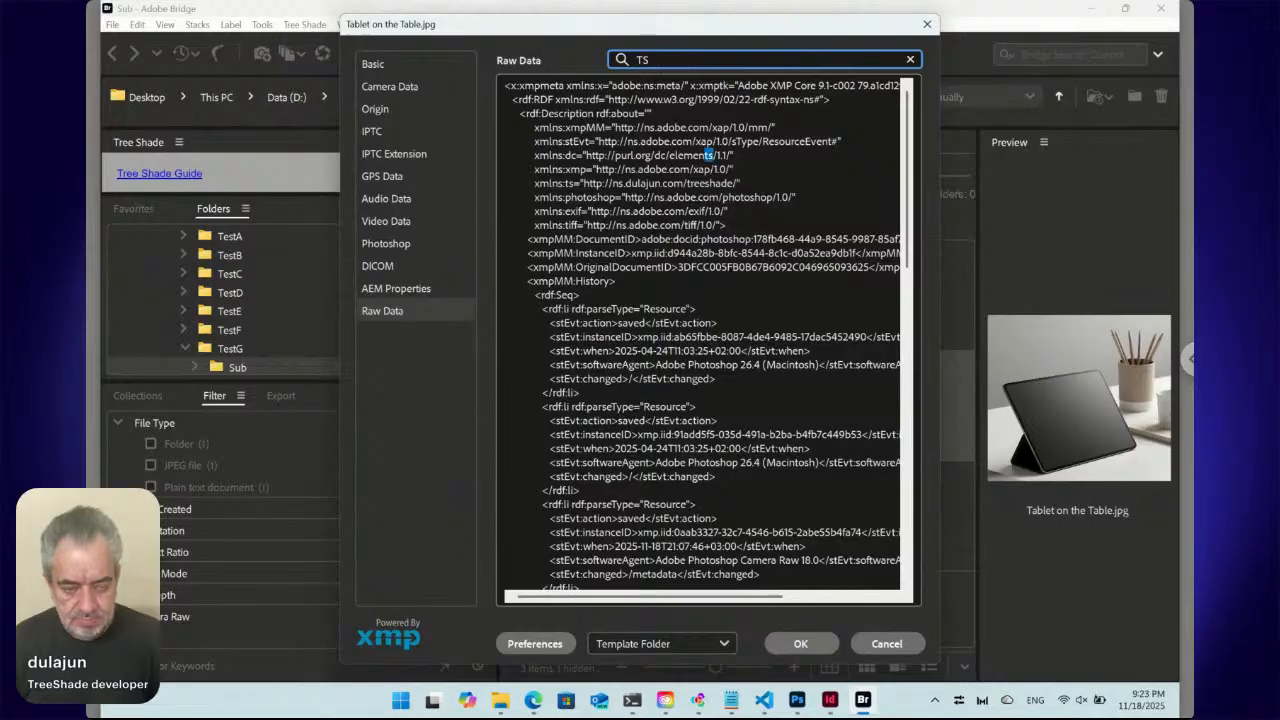
text(_)
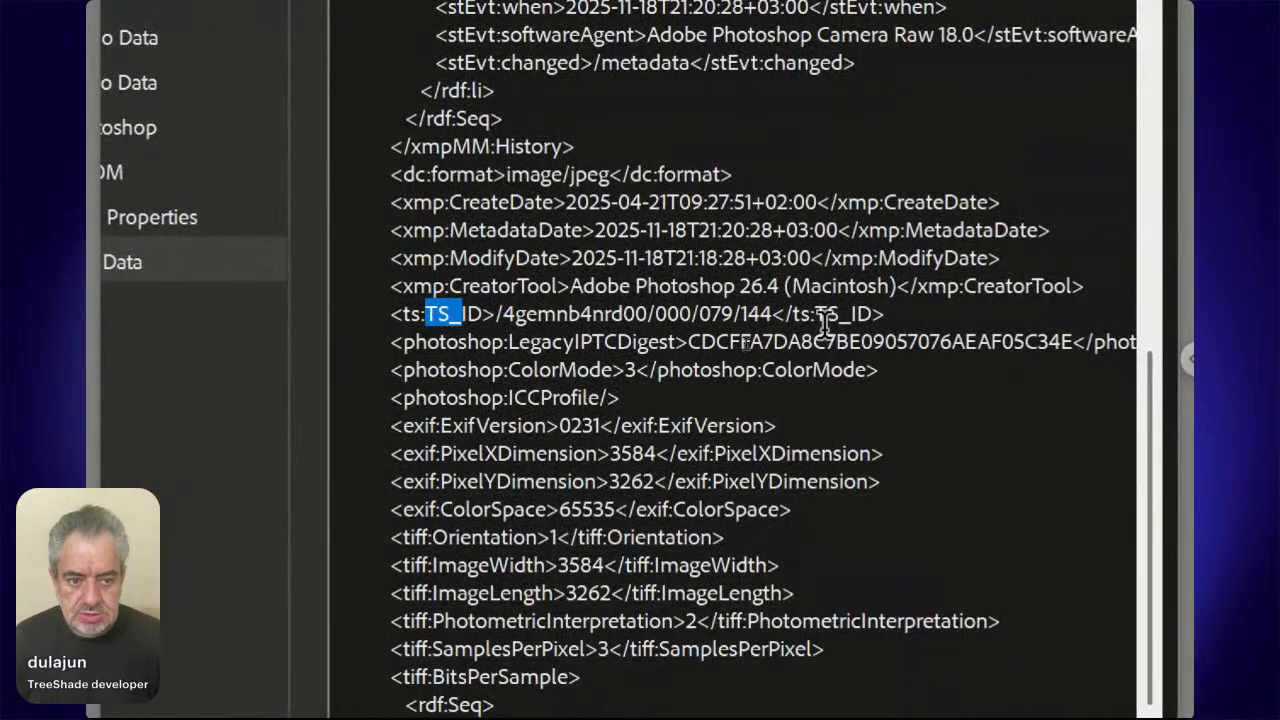
- Highlight the value of the TS_ID tag in the raw metadata and close the file info without saving
shift+click(575, 313)
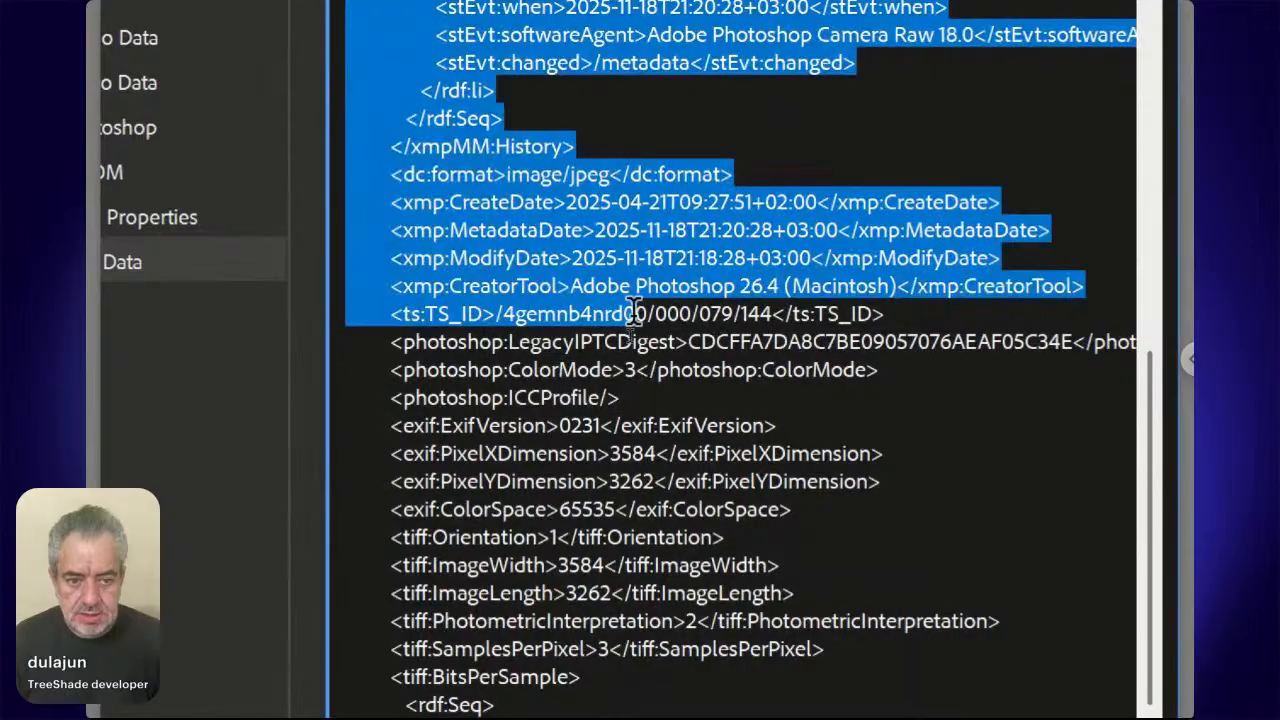
click(537, 316)
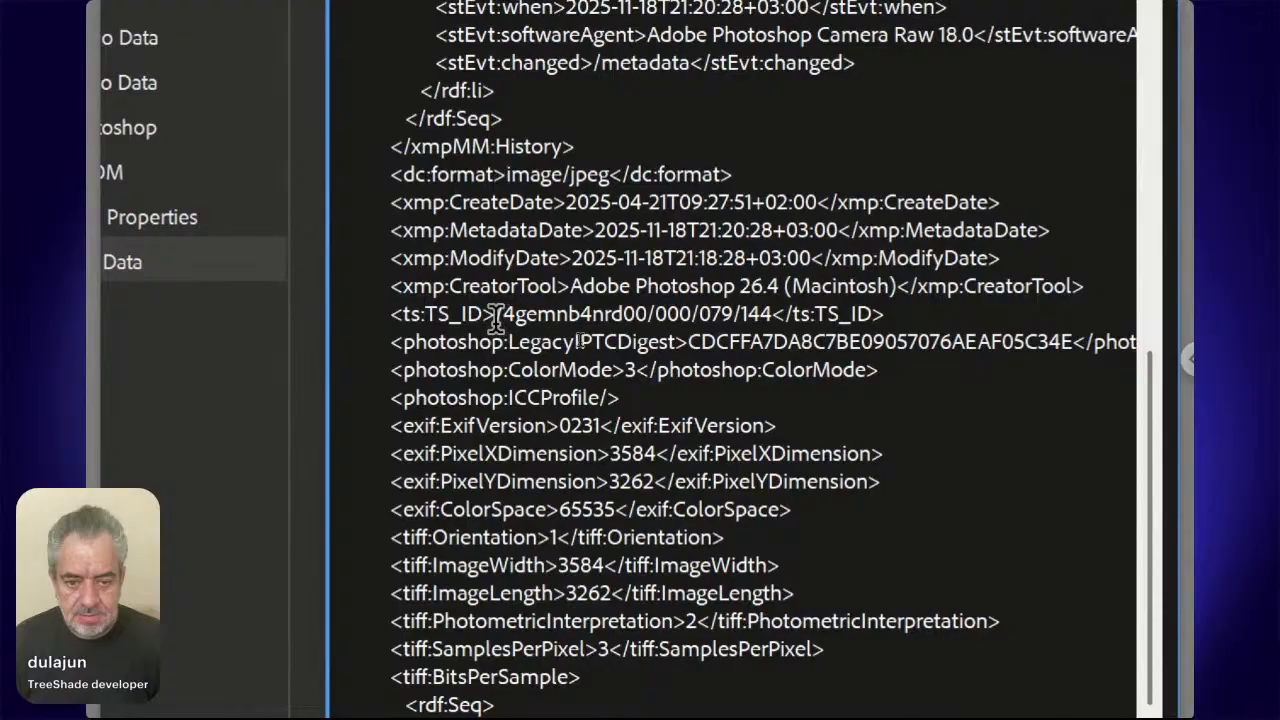
drag(496, 314, 772, 314)
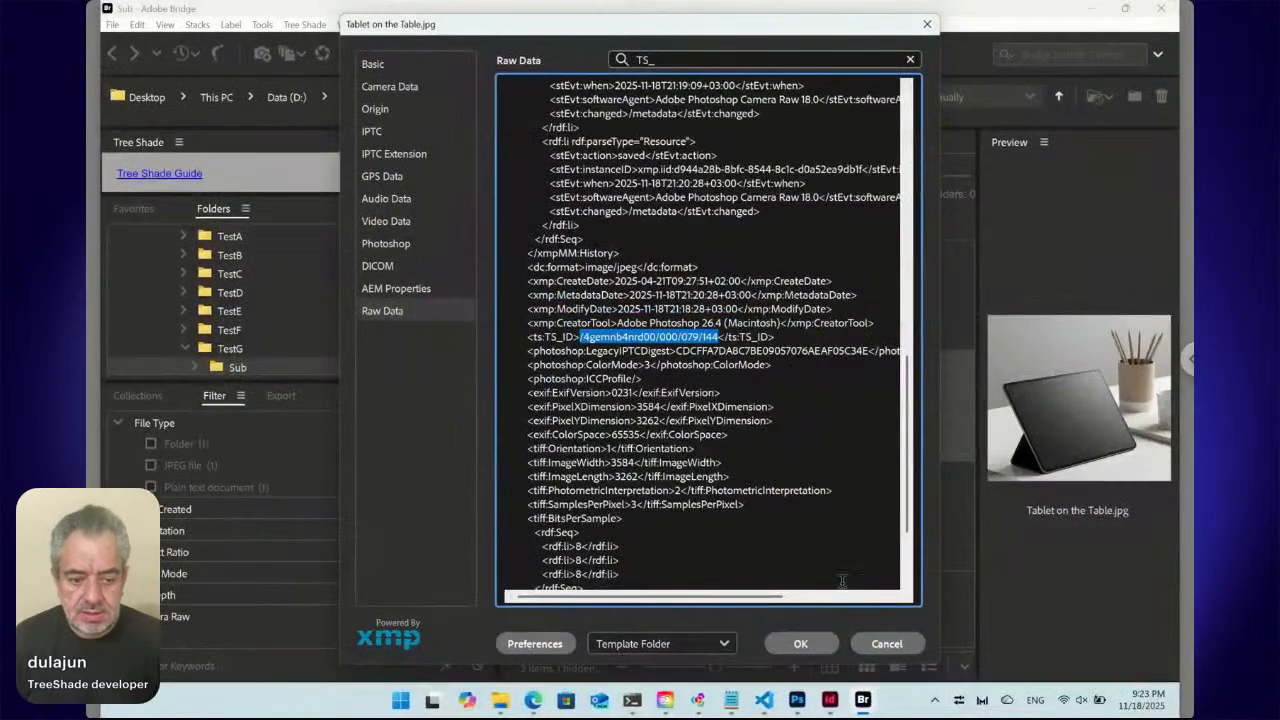
click(908, 646)
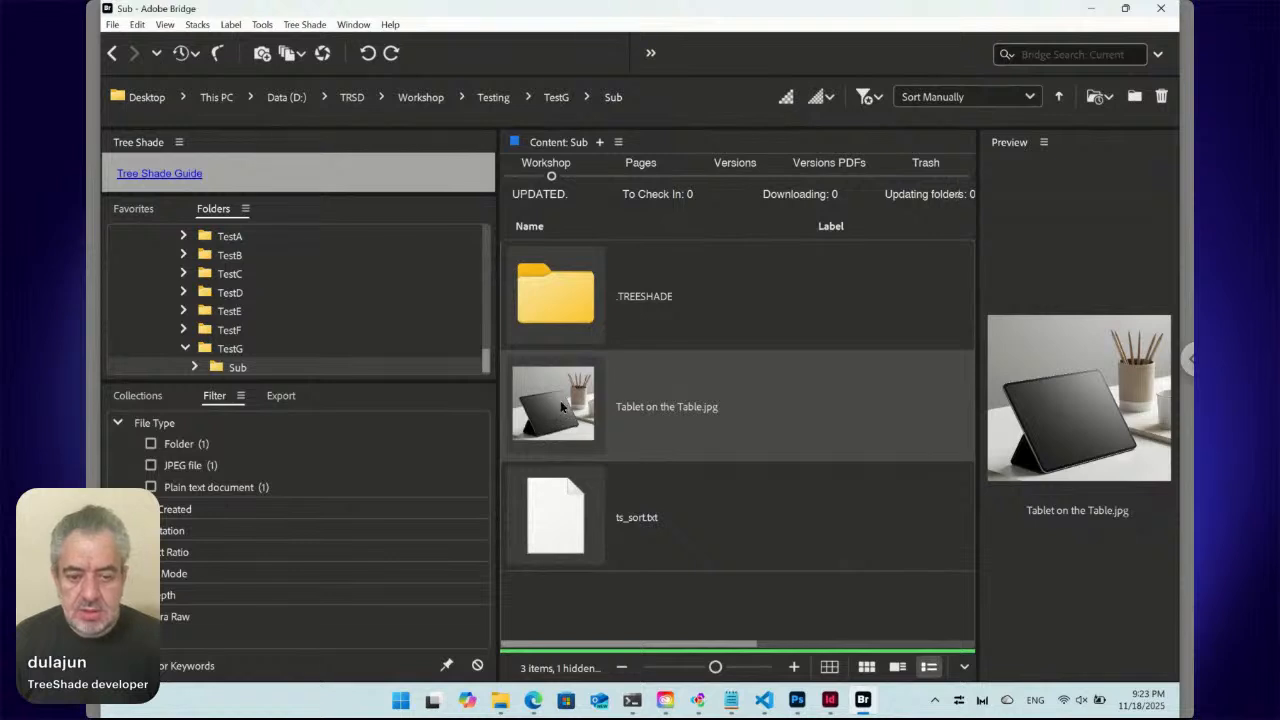
- Review the Change commands offered for Tablet on the Table.jpg without running any of them
click(718, 626)
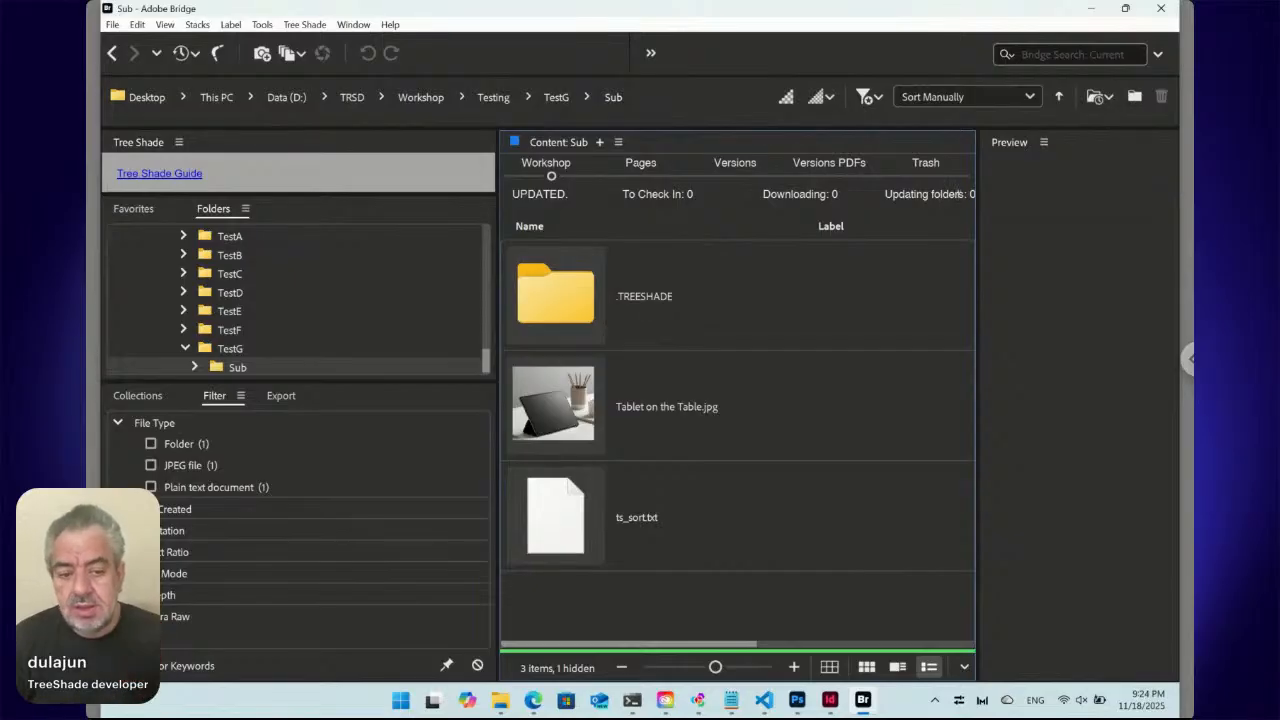
right_click(565, 410)
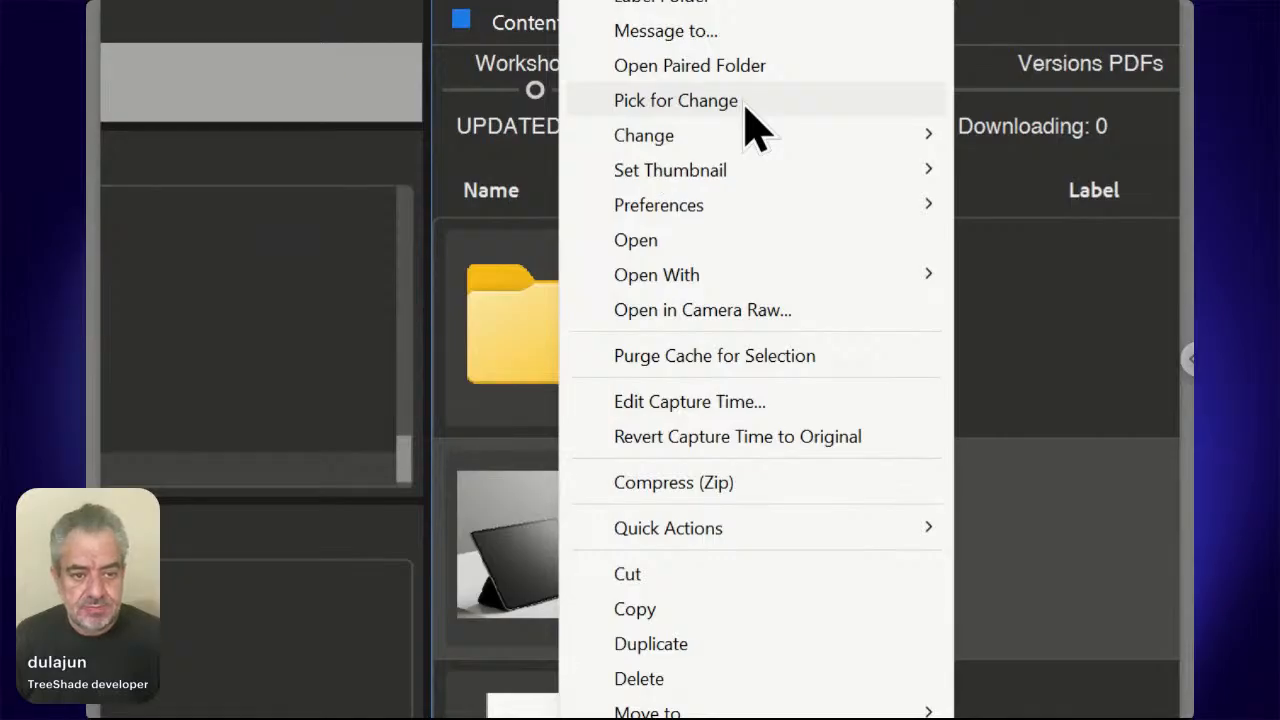
mouse_move(752, 155)
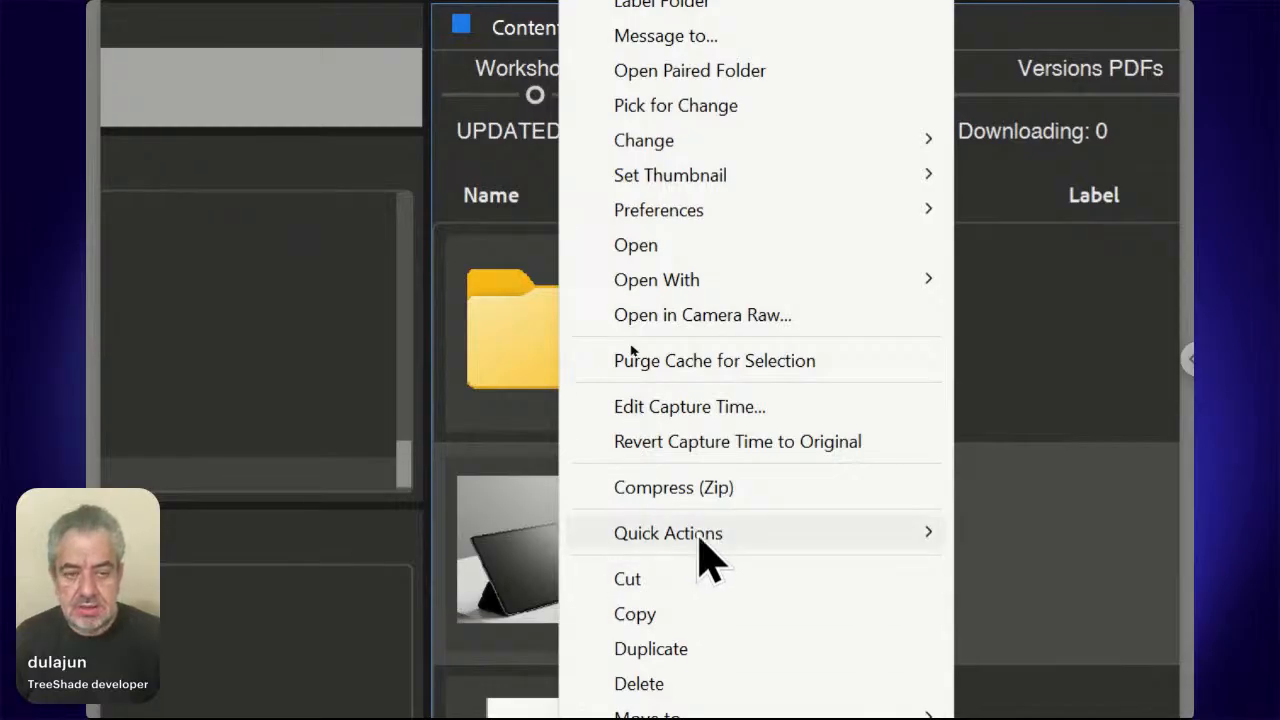
mouse_move(745, 150)
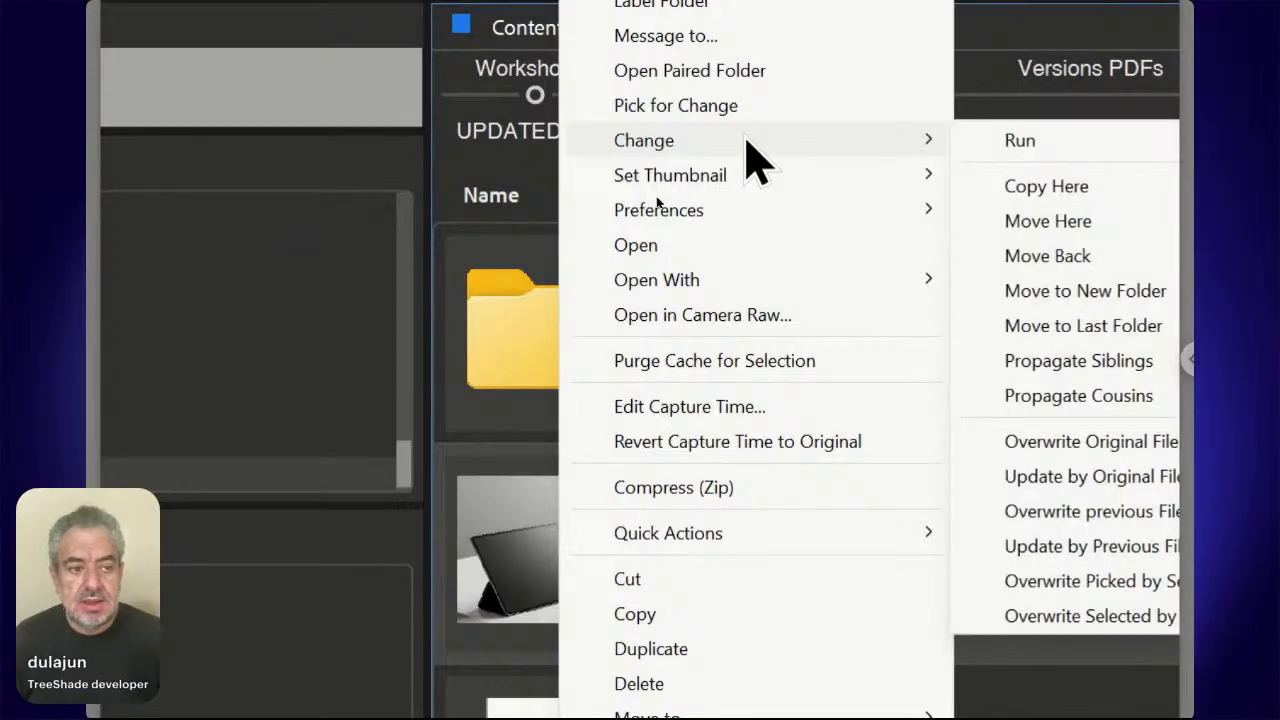
key(Escape)
key(Escape)
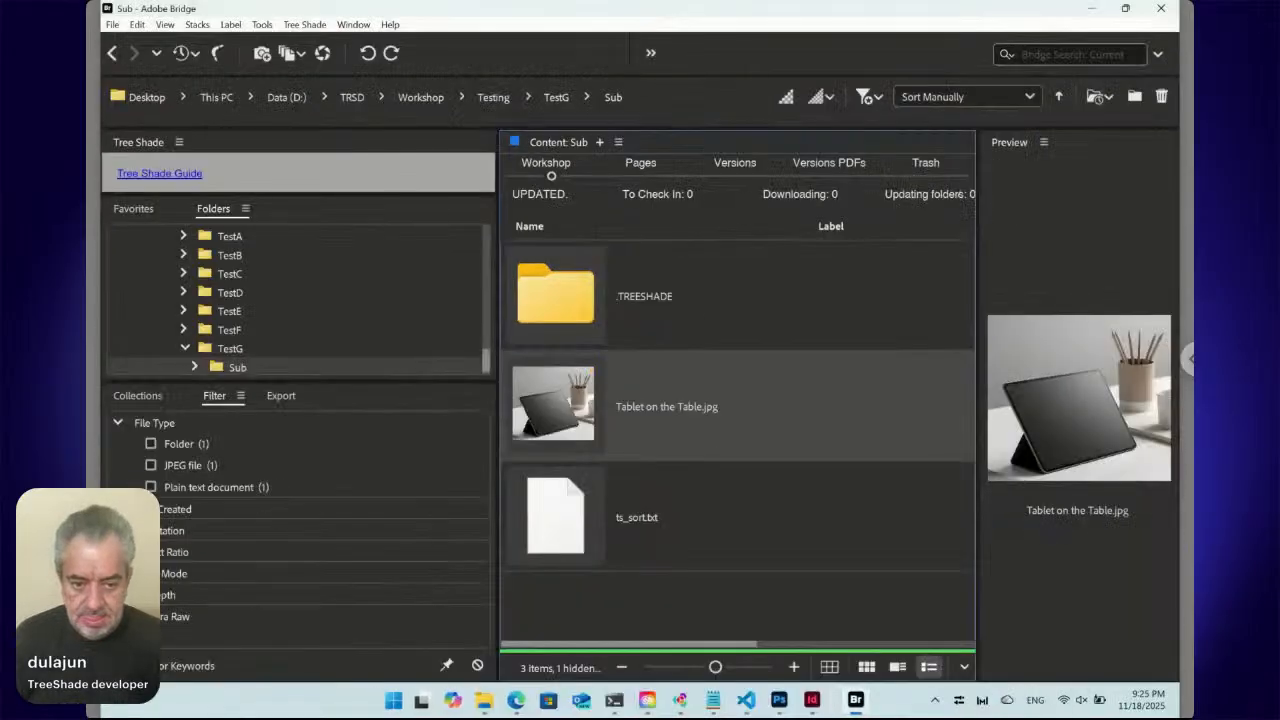
- Duplicate Tablet on the Table.jpg within the Workshop Sub folder using the TreeShade Copy Here change
right_click(556, 403)
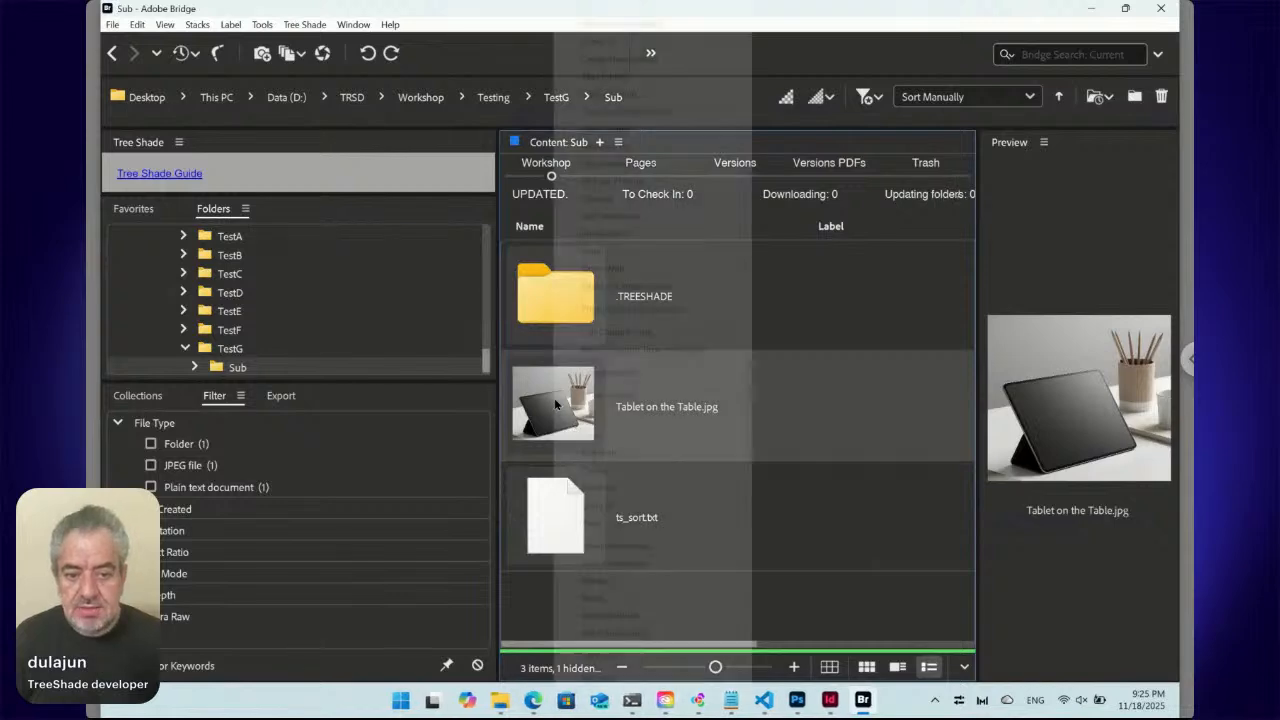
mouse_move(650, 201)
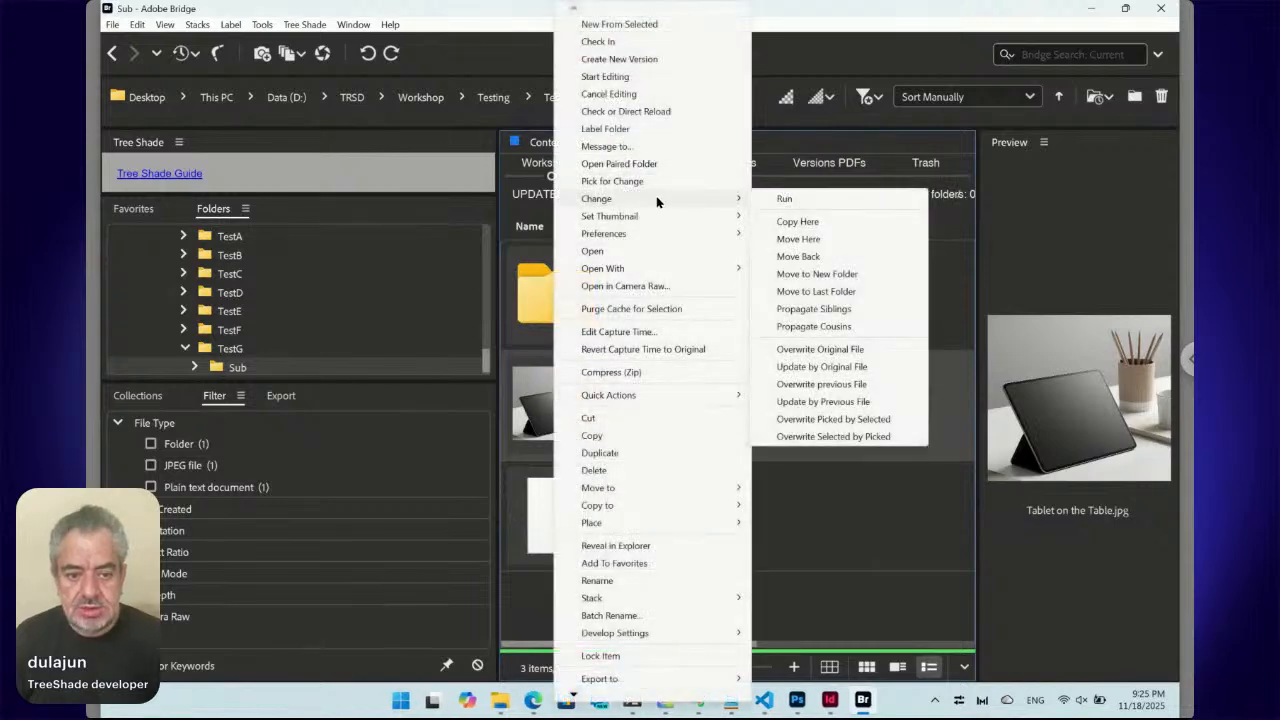
click(803, 220)
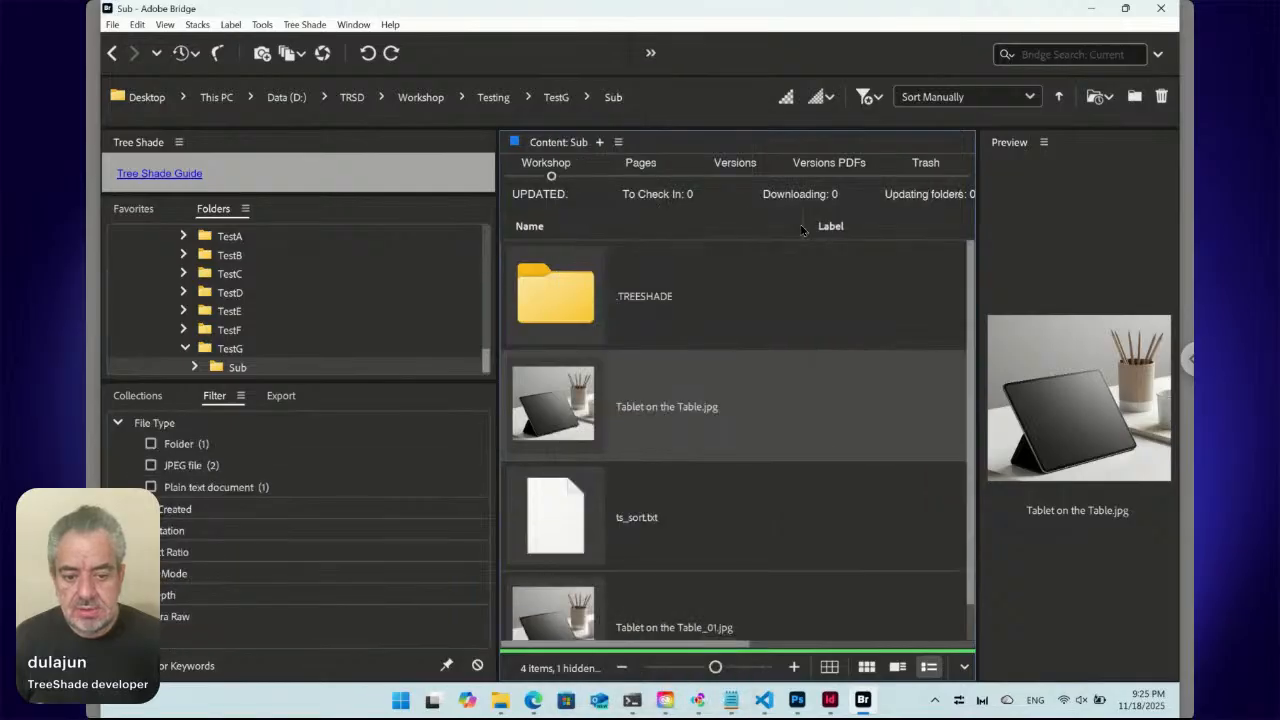
scroll(970, 455, down, 1)
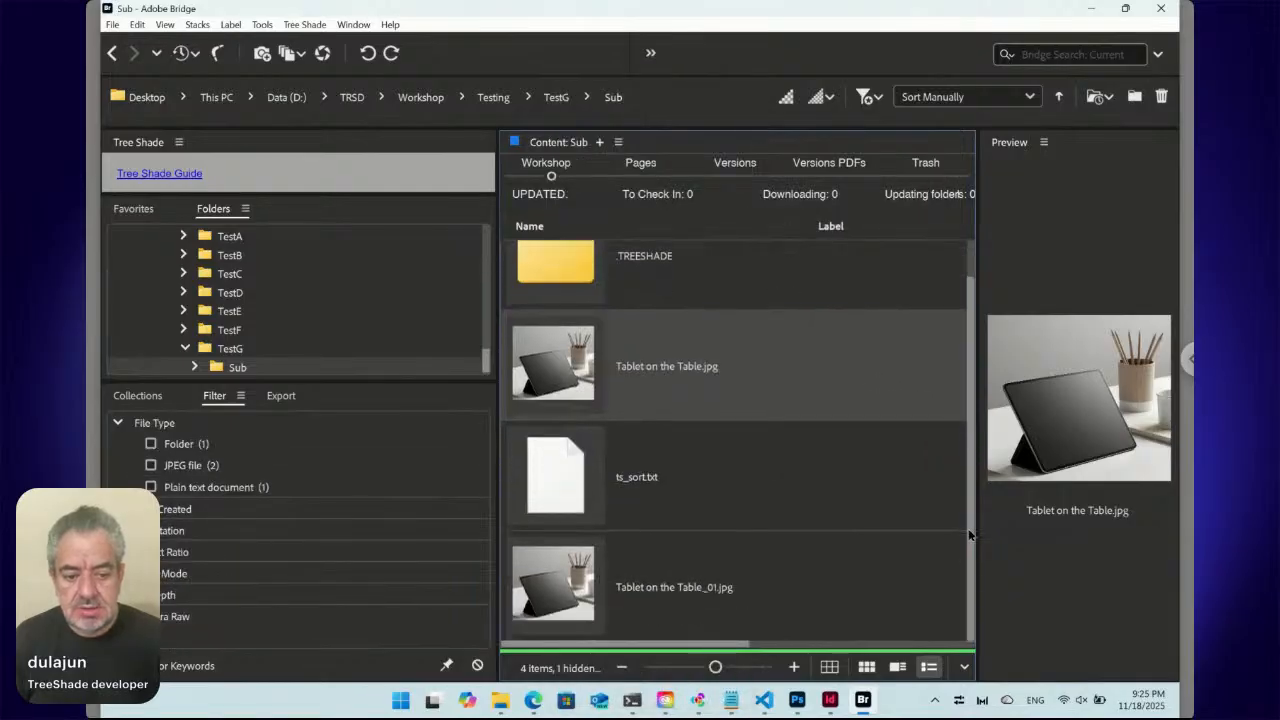
- Pick Tablet on the Table.jpg for change and review the picked file and shortcuts in the Change Run dialog for Tablet on the Table_01.jpg
right_click(556, 362)
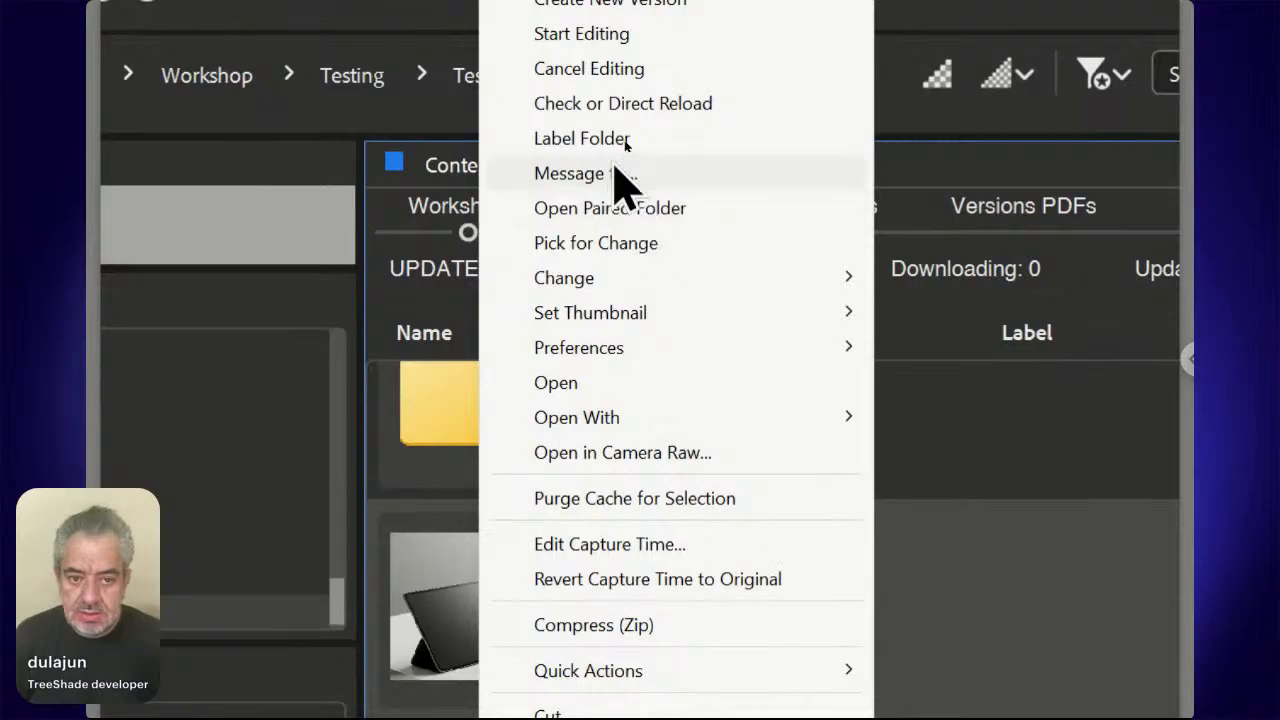
click(591, 252)
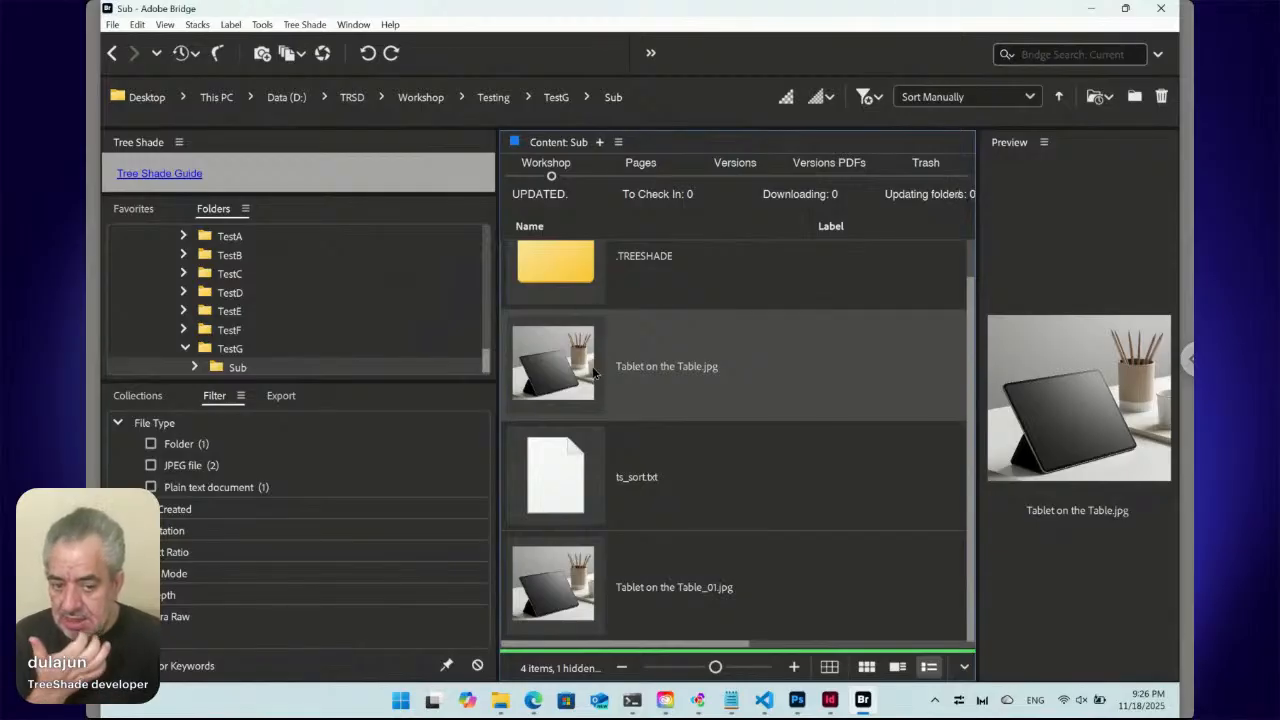
right_click(560, 572)
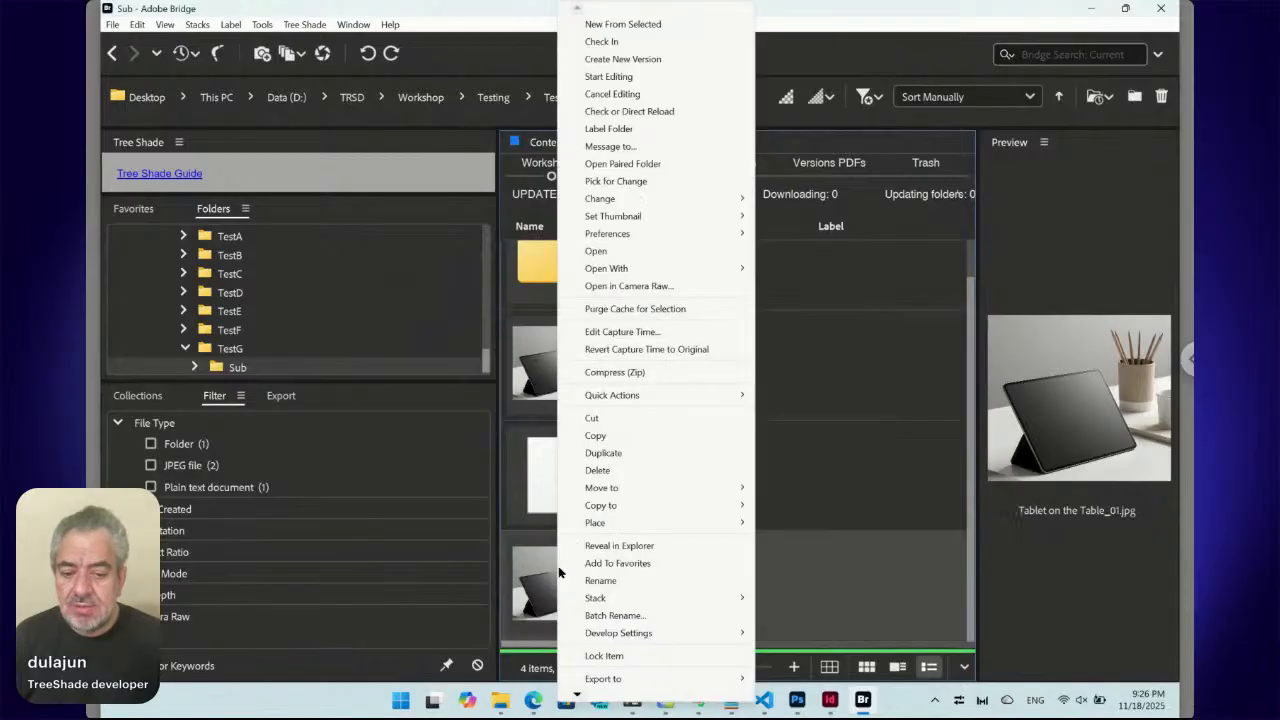
mouse_move(674, 201)
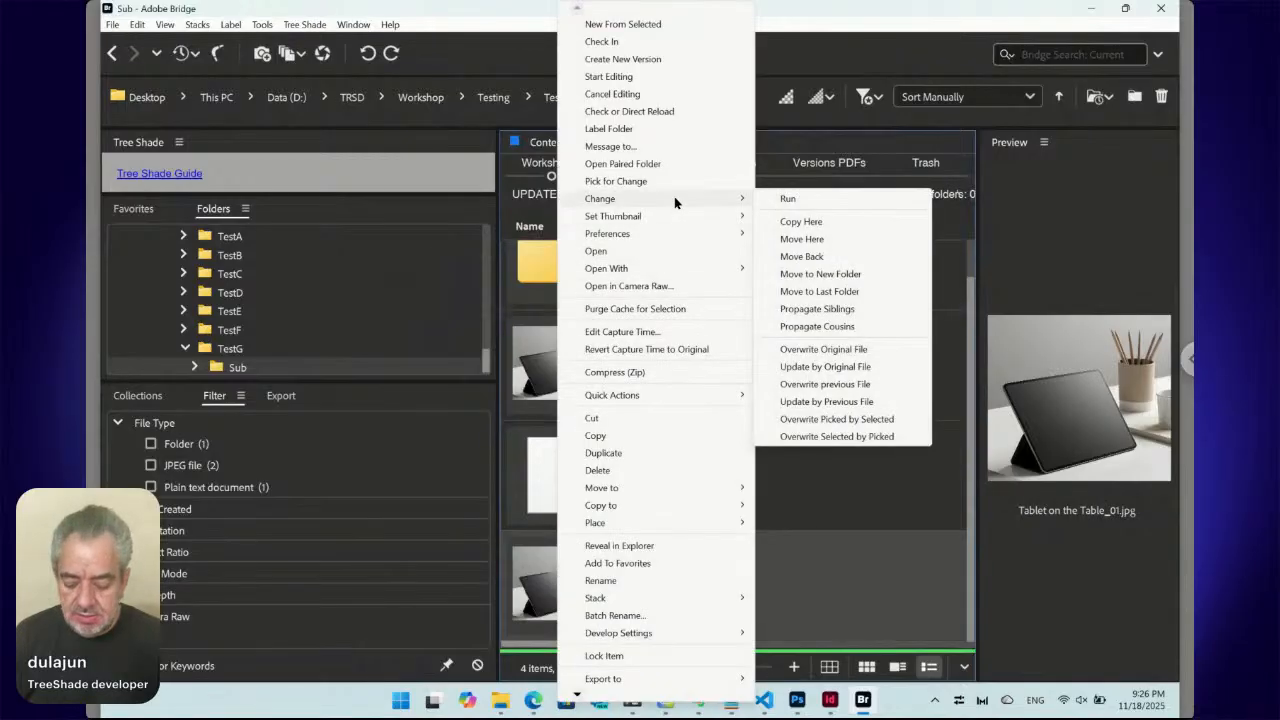
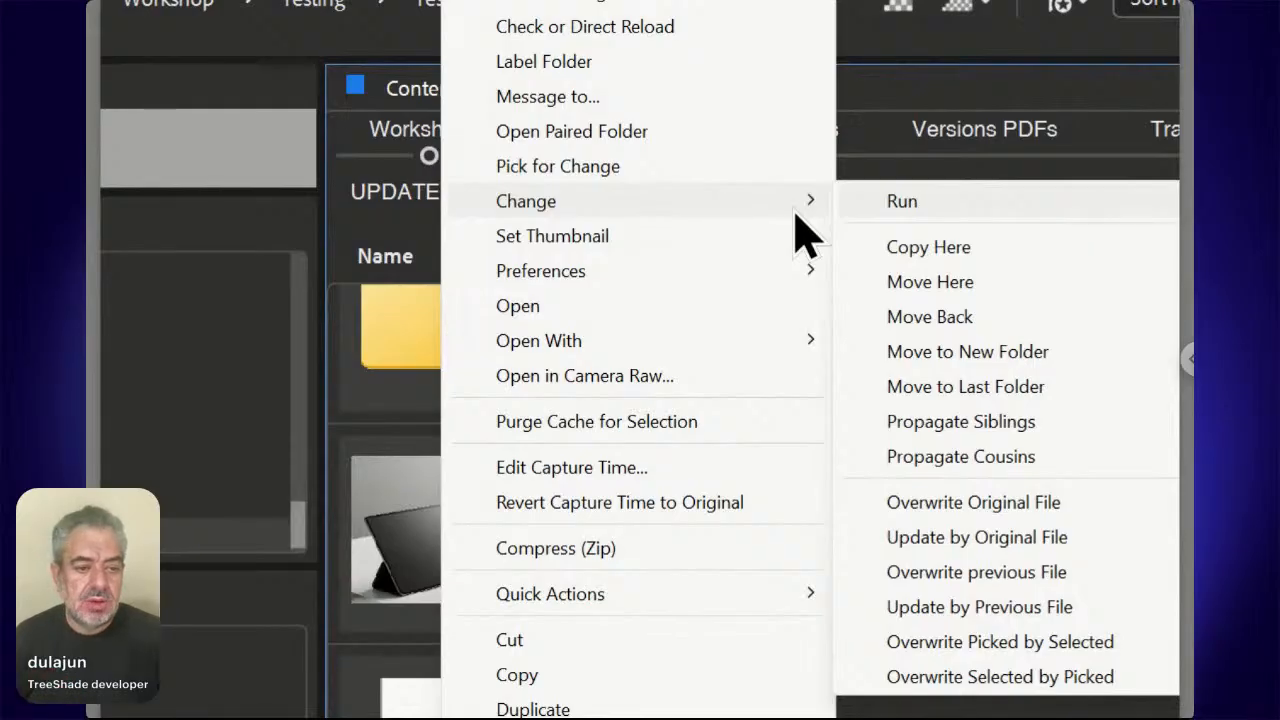
click(922, 205)
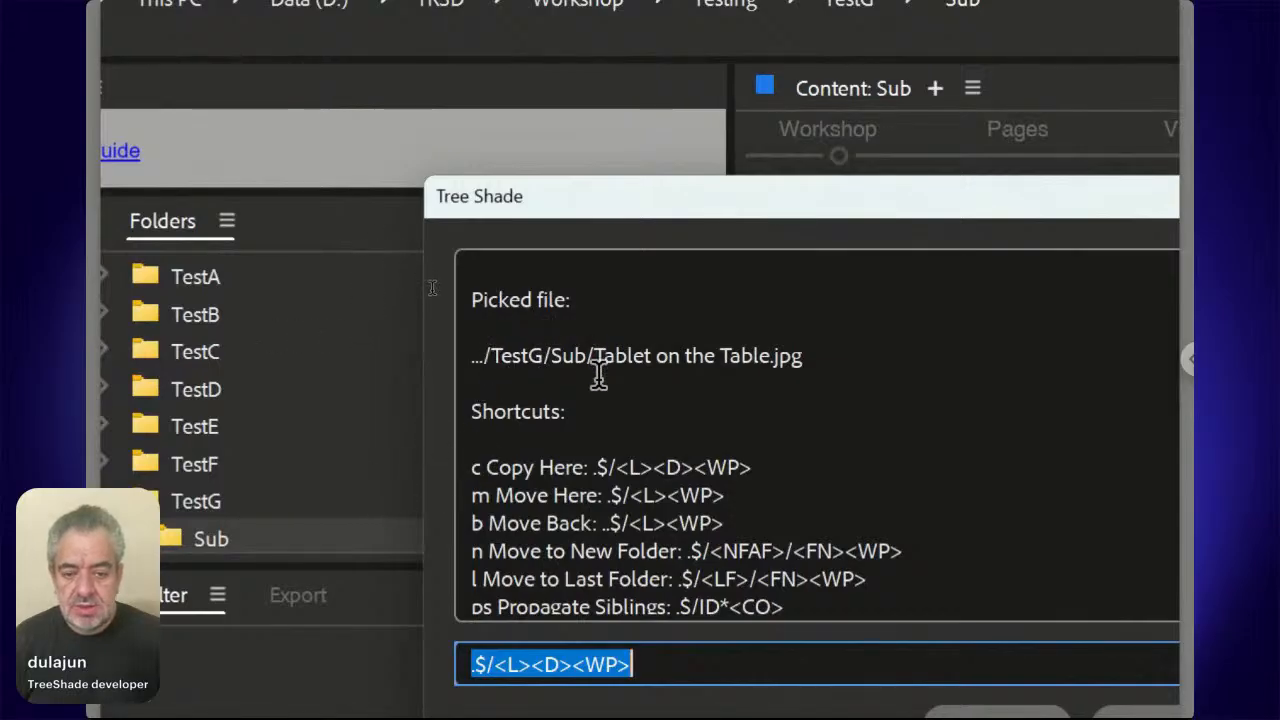
scroll(606, 432, down, 1)
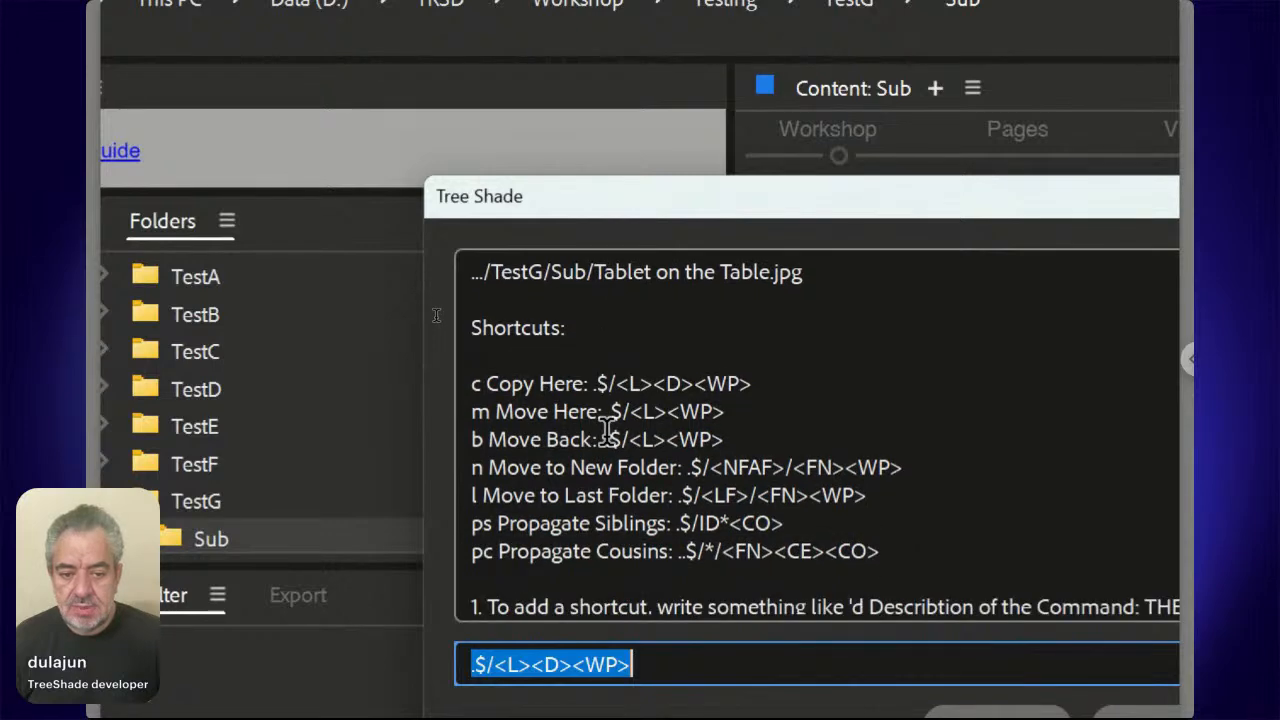
scroll(604, 432, up, 1)
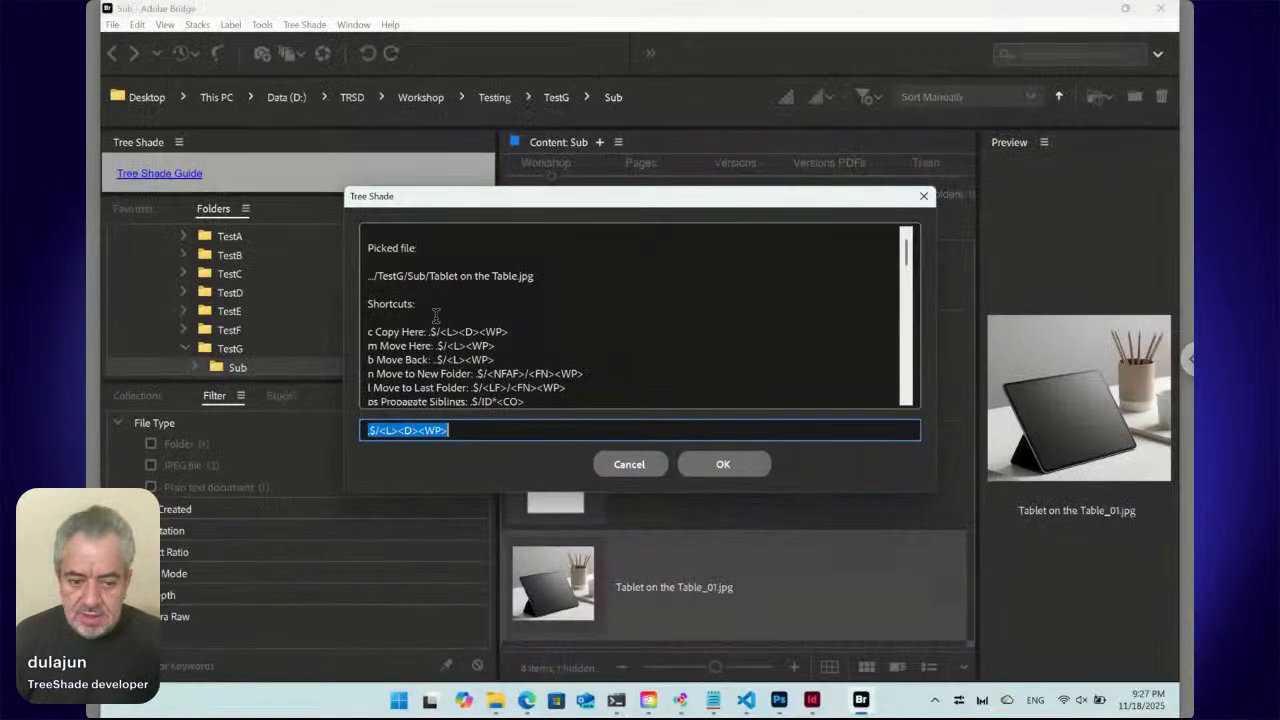
click(621, 467)
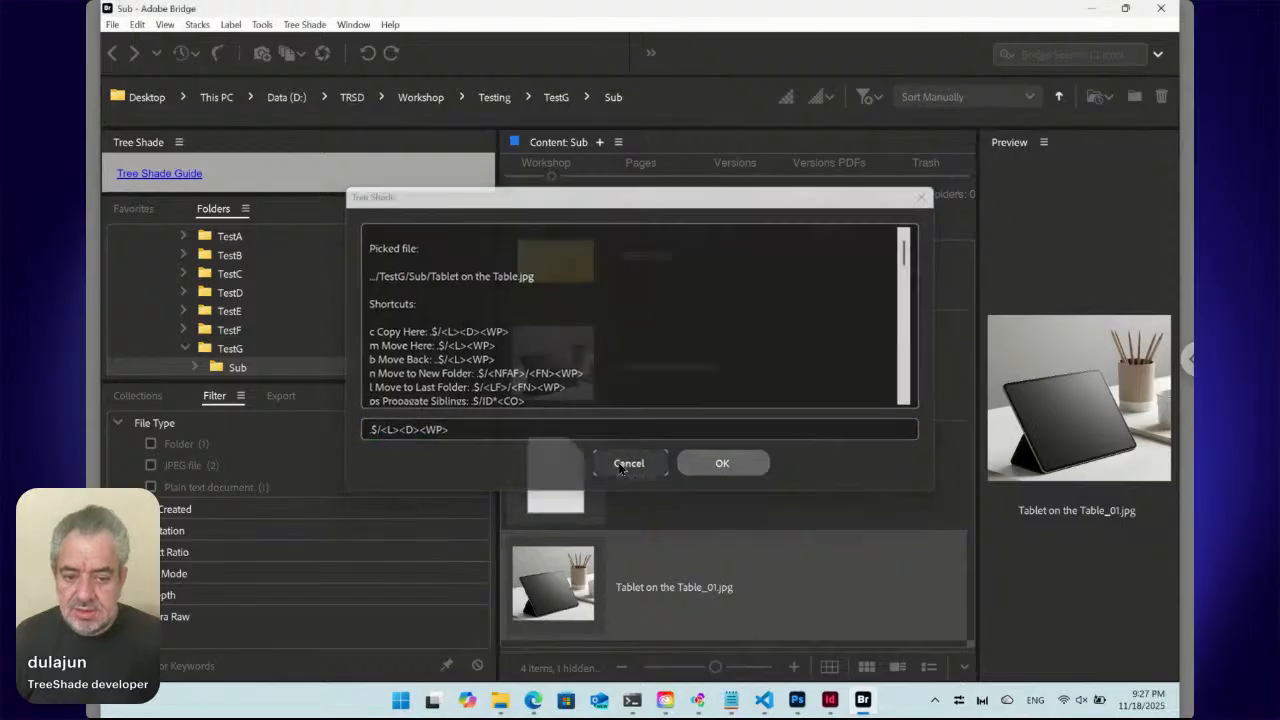
- Recheck the Change Run dialog for Tablet on the Table_01.jpg and cancel it without running a command
right_click(562, 577)
mouse_move(646, 203)
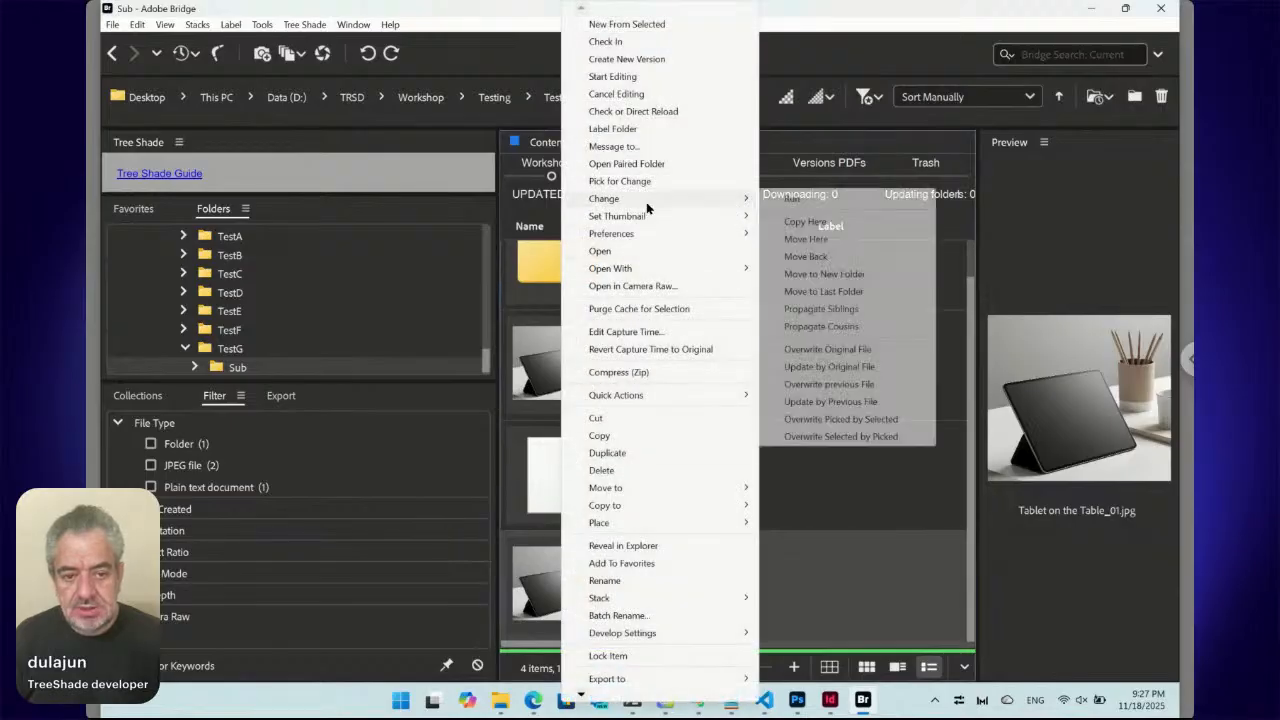
click(787, 201)
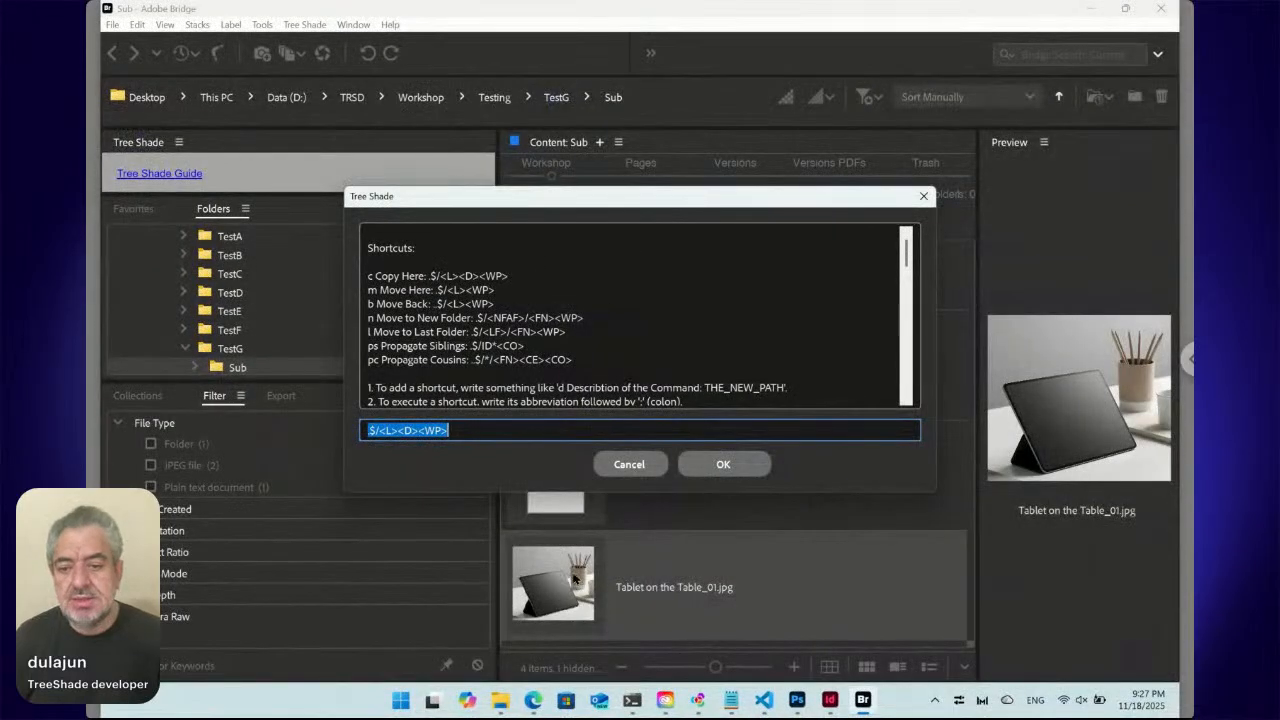
click(636, 465)
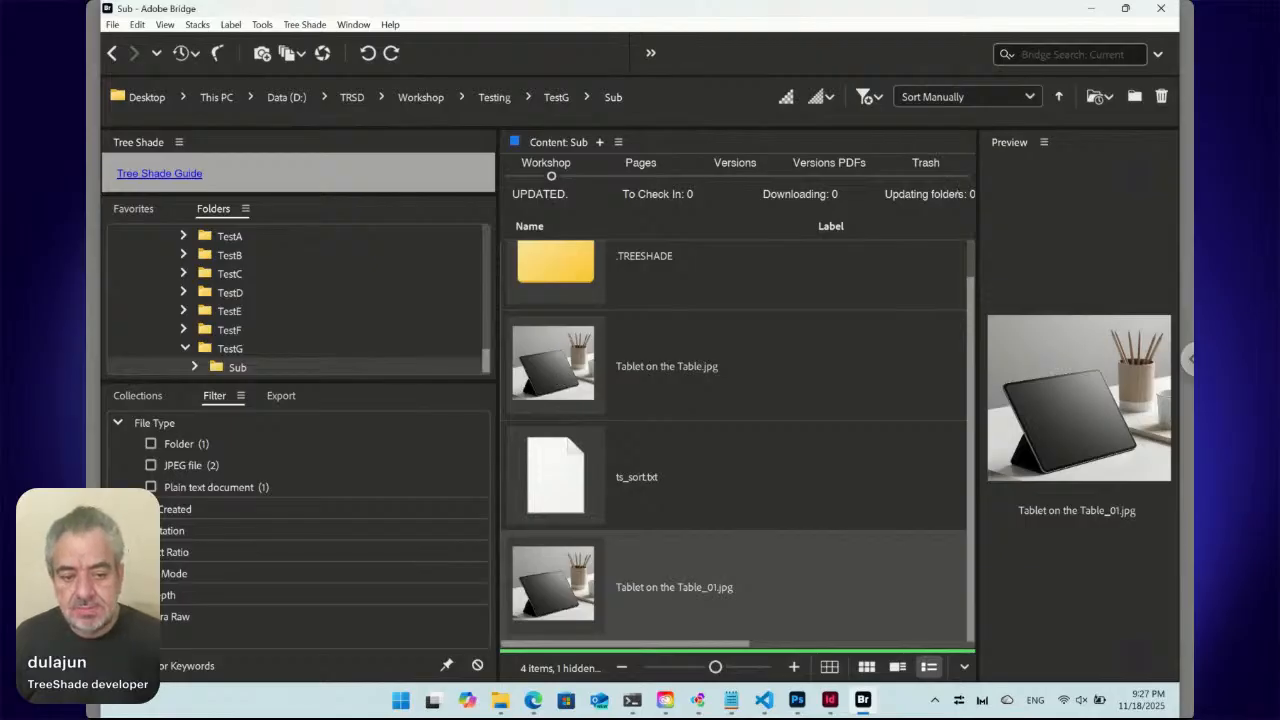
- Move Tablet on the Table_01.jpg to the TreeShade trash, declining to cancel the move
click(566, 580)
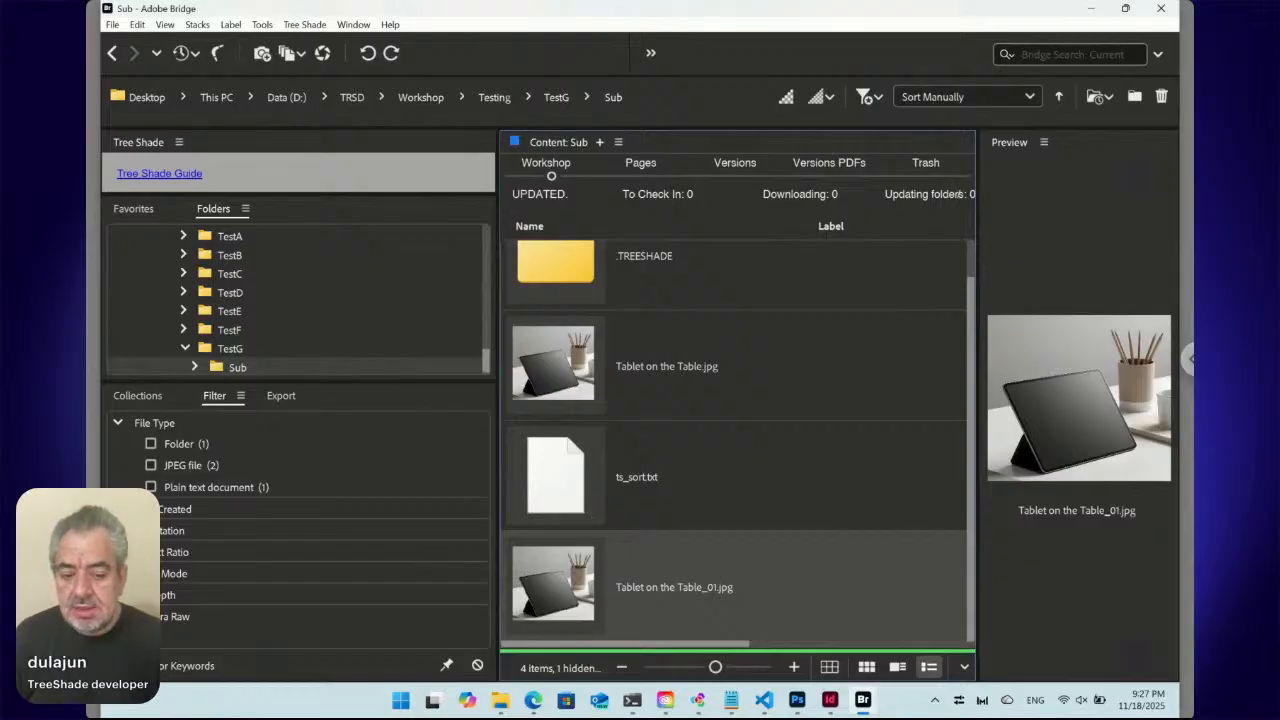
right_click(566, 580)
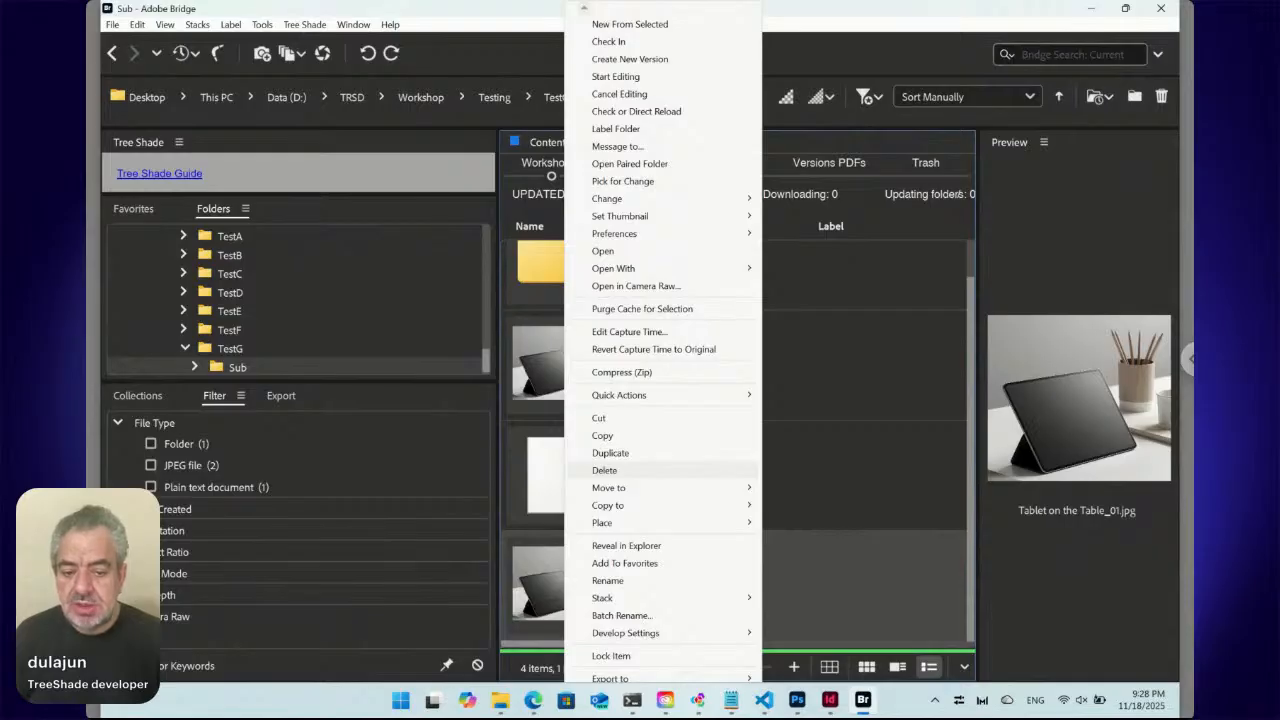
click(305, 24)
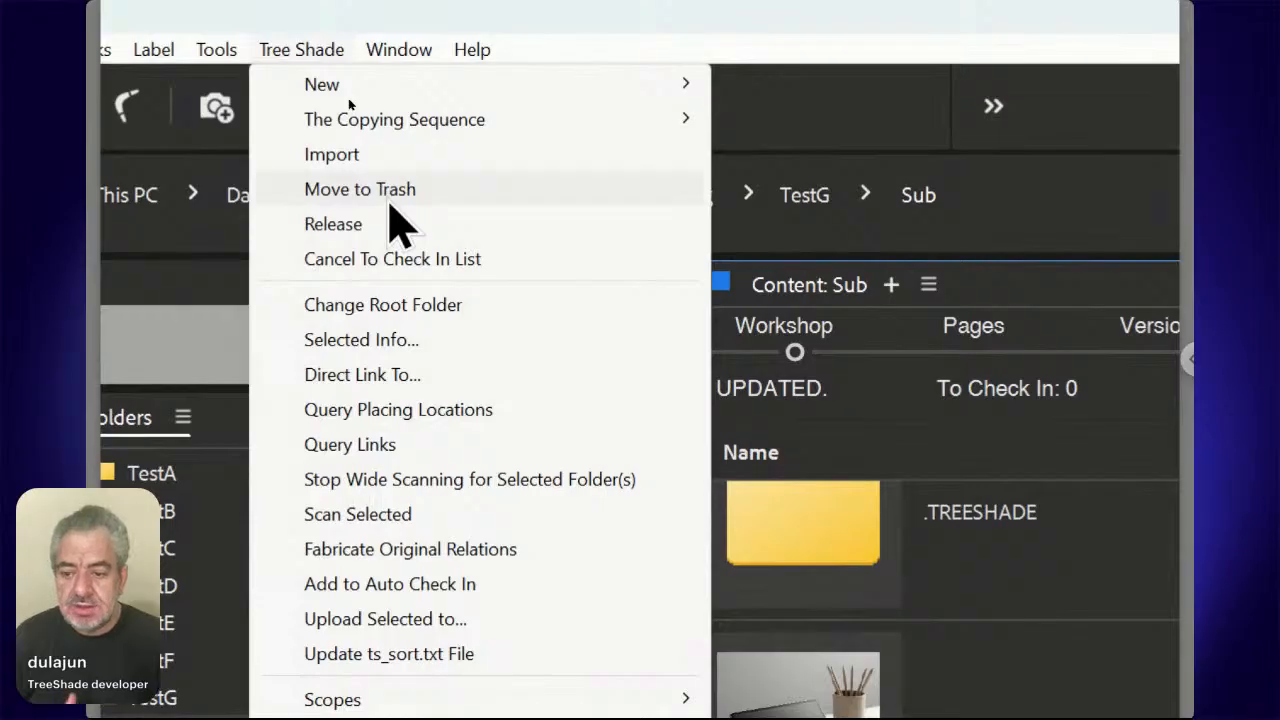
click(392, 189)
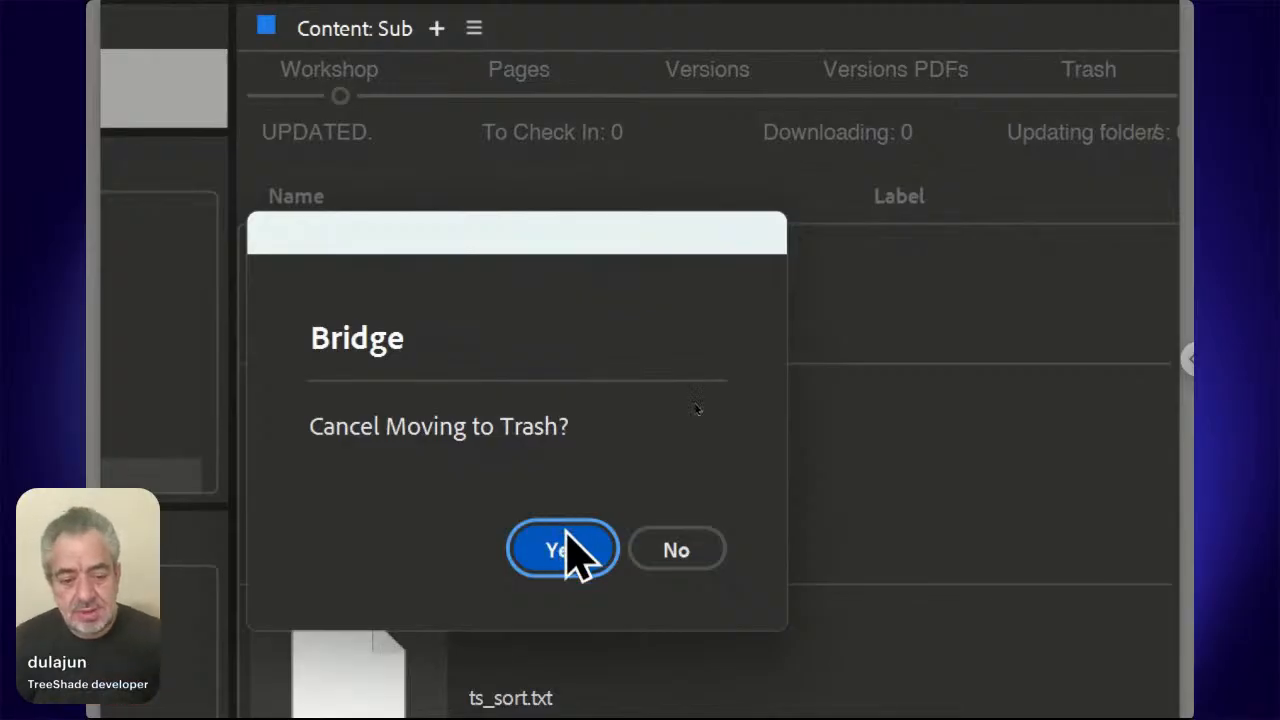
click(688, 552)
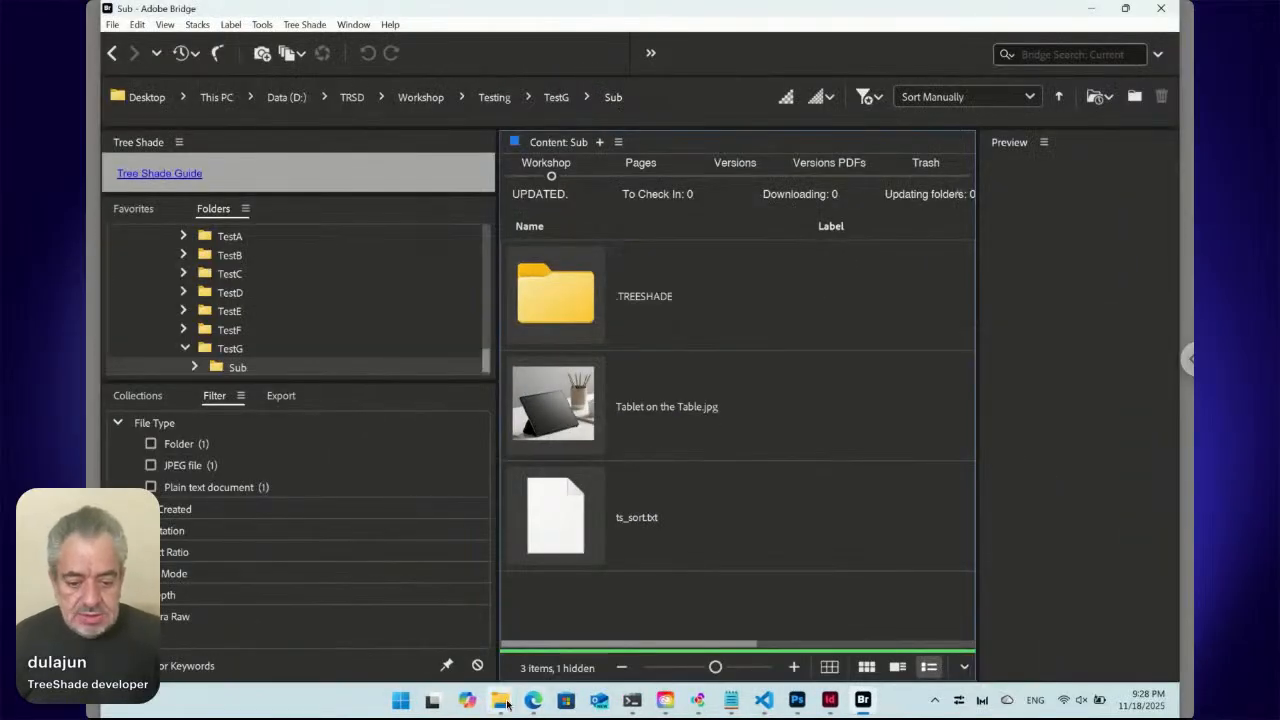
- Copy the hand-holding-white-mug image from the Downloads folder in File Explorer into the Workshop Sub folder in Bridge
mouse_move(506, 704)
click(500, 625)
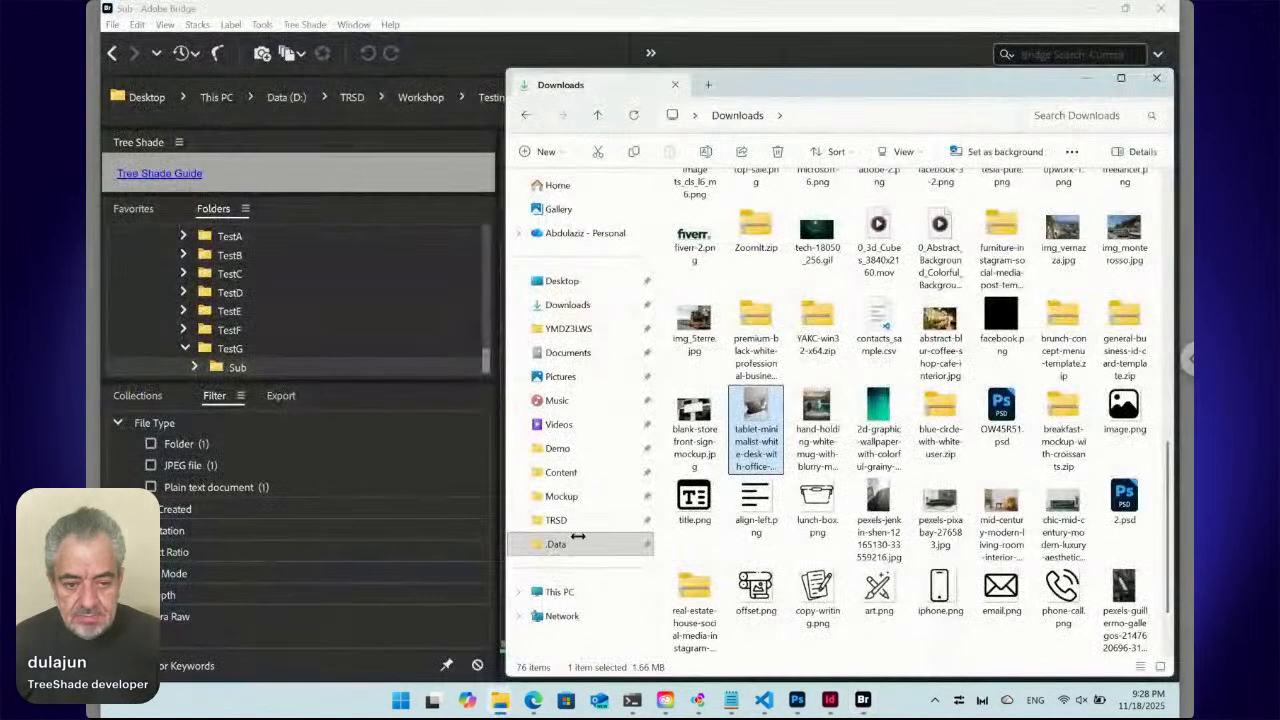
click(813, 408)
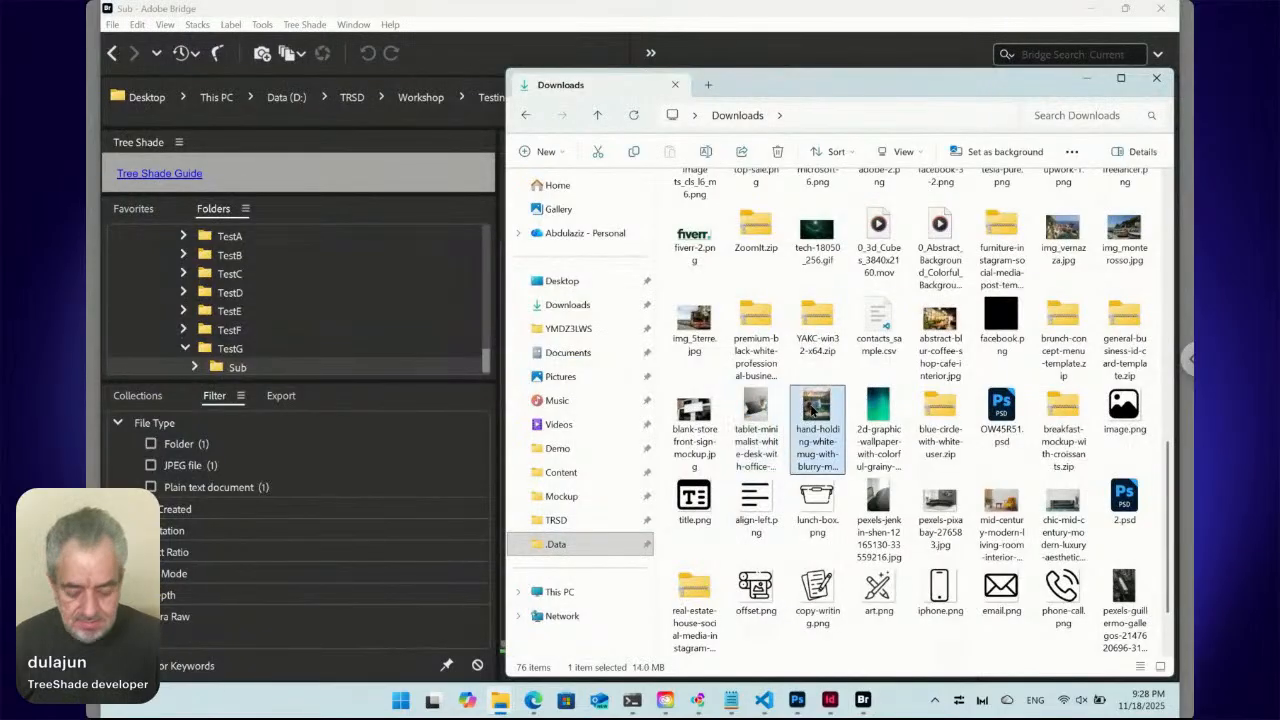
click(868, 702)
key(ctrl+v)
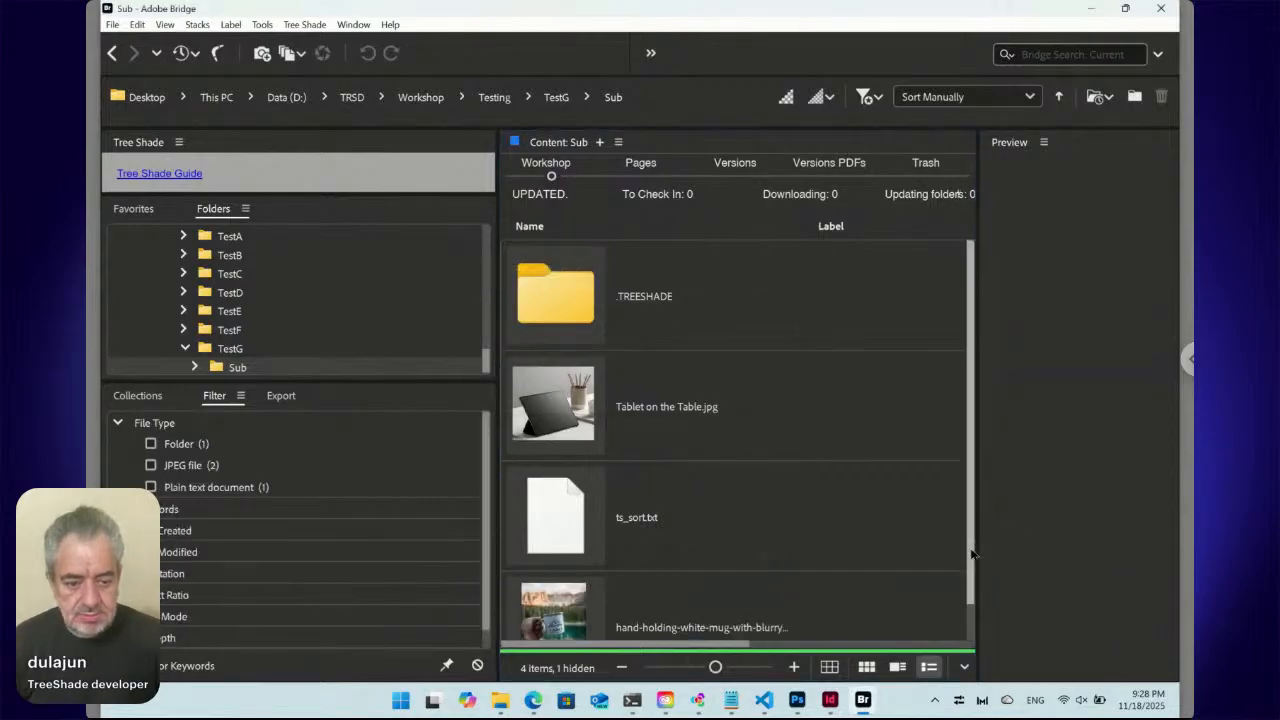
- Pick the hand-holding-white-mug image in the Sub folder for a TreeShade change
scroll(972, 550, down, 2)
click(550, 604)
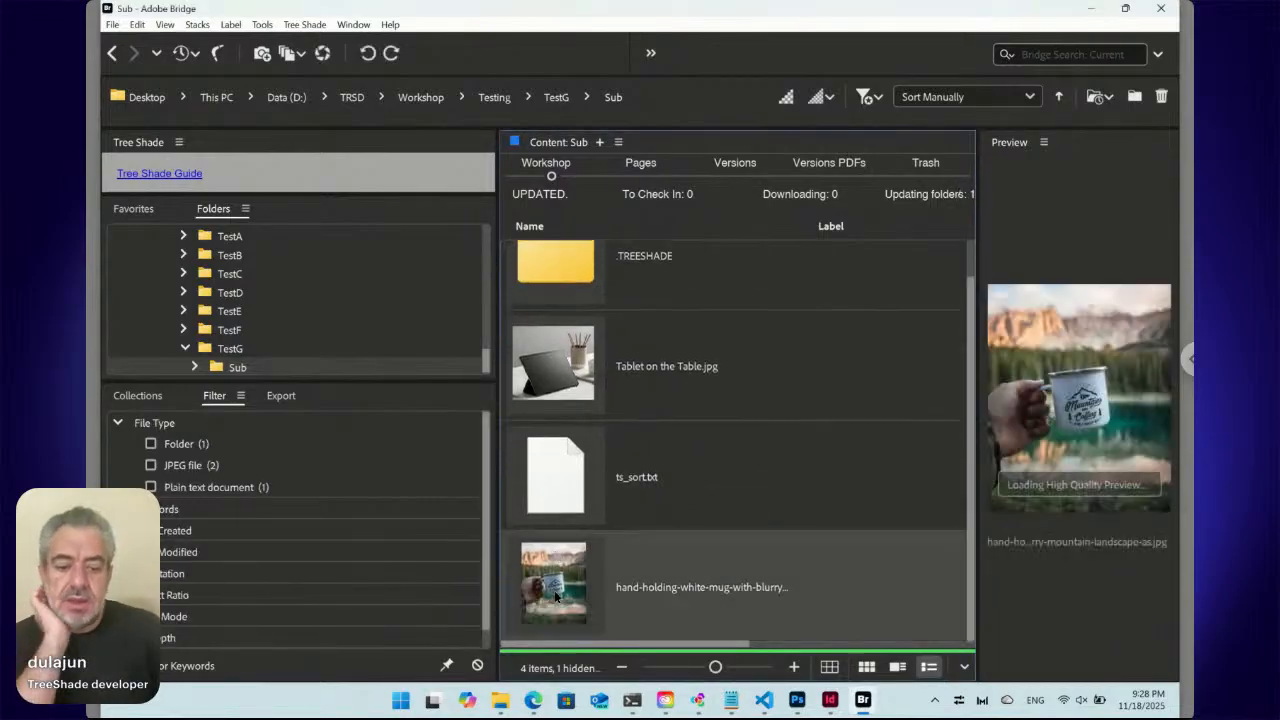
scroll(556, 585, up, 2)
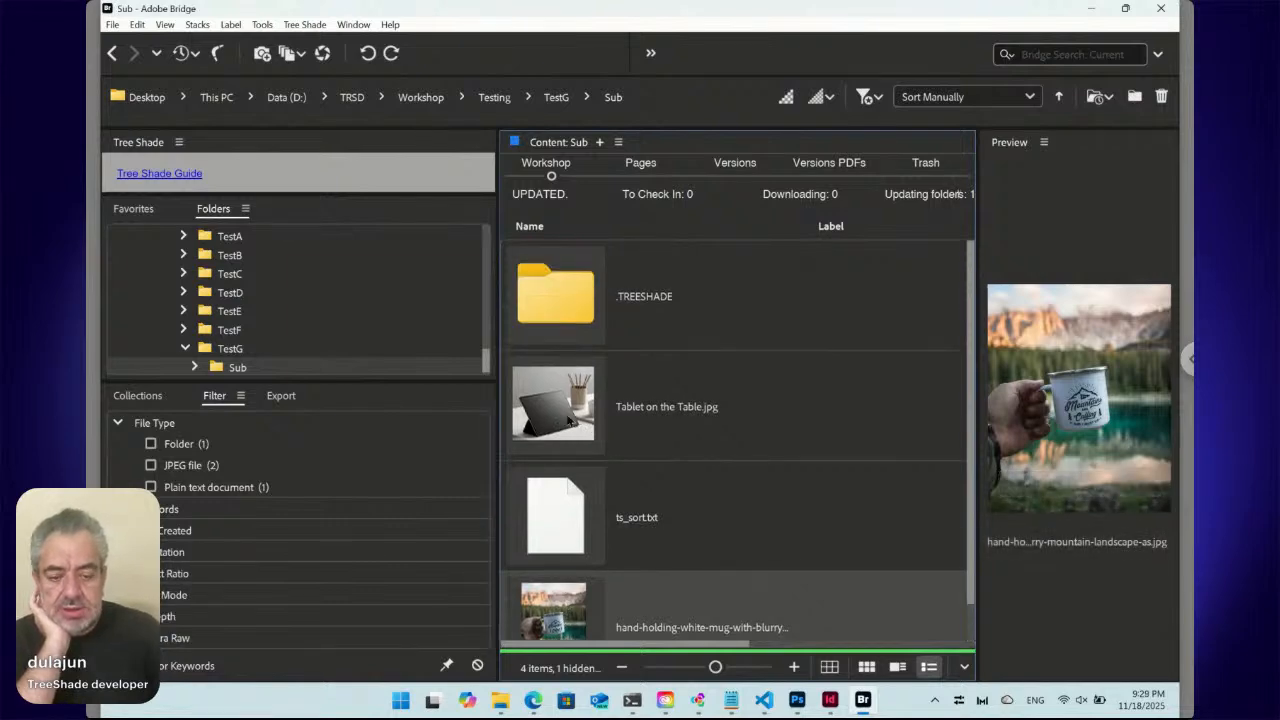
scroll(567, 420, down, 2)
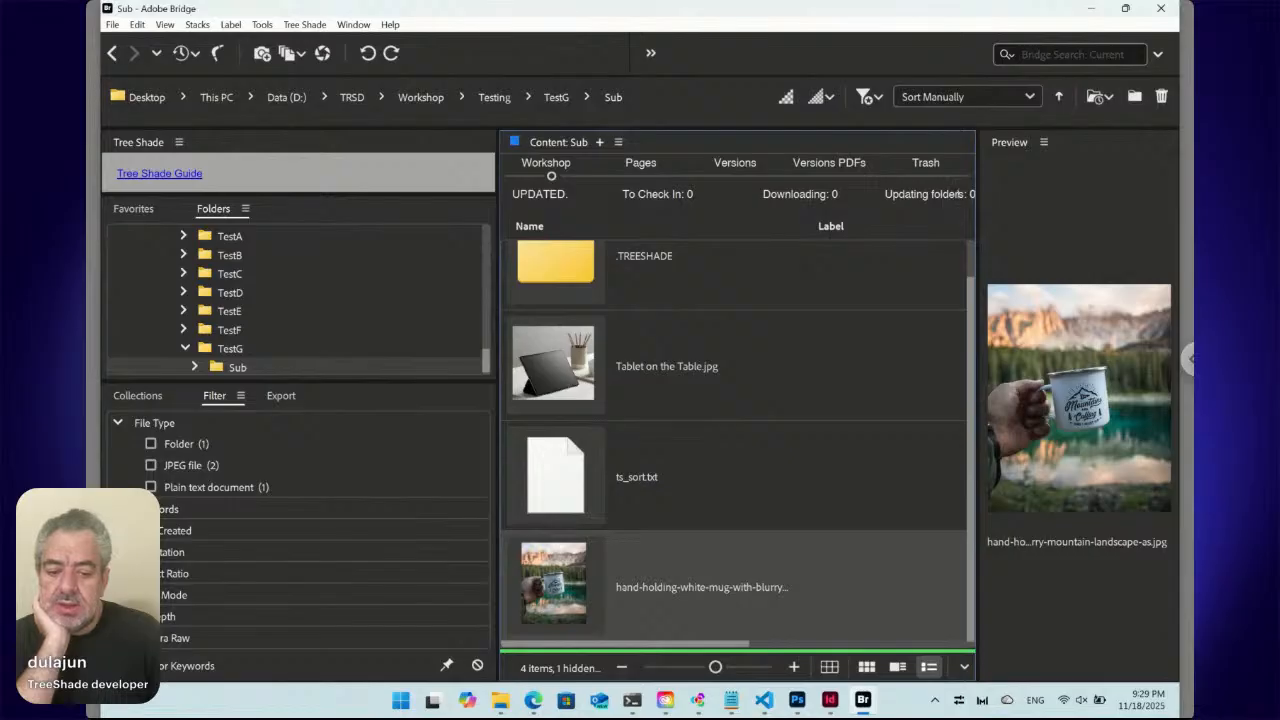
right_click(555, 585)
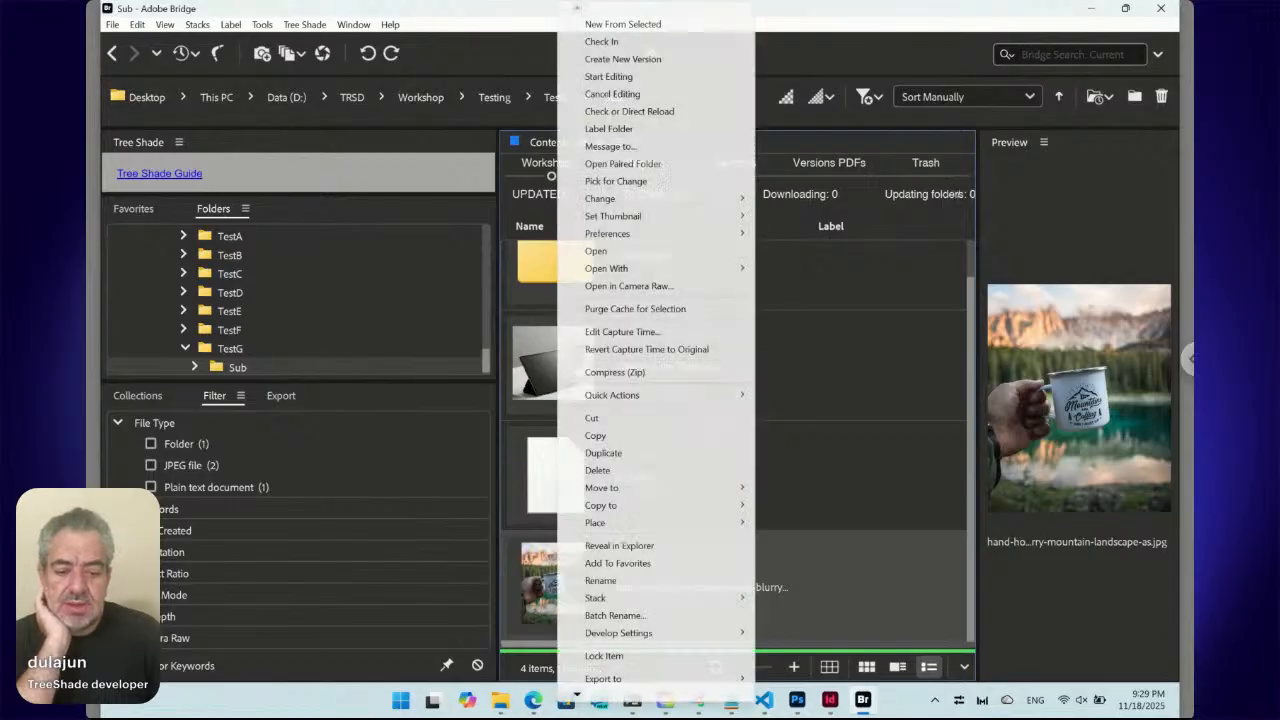
click(616, 181)
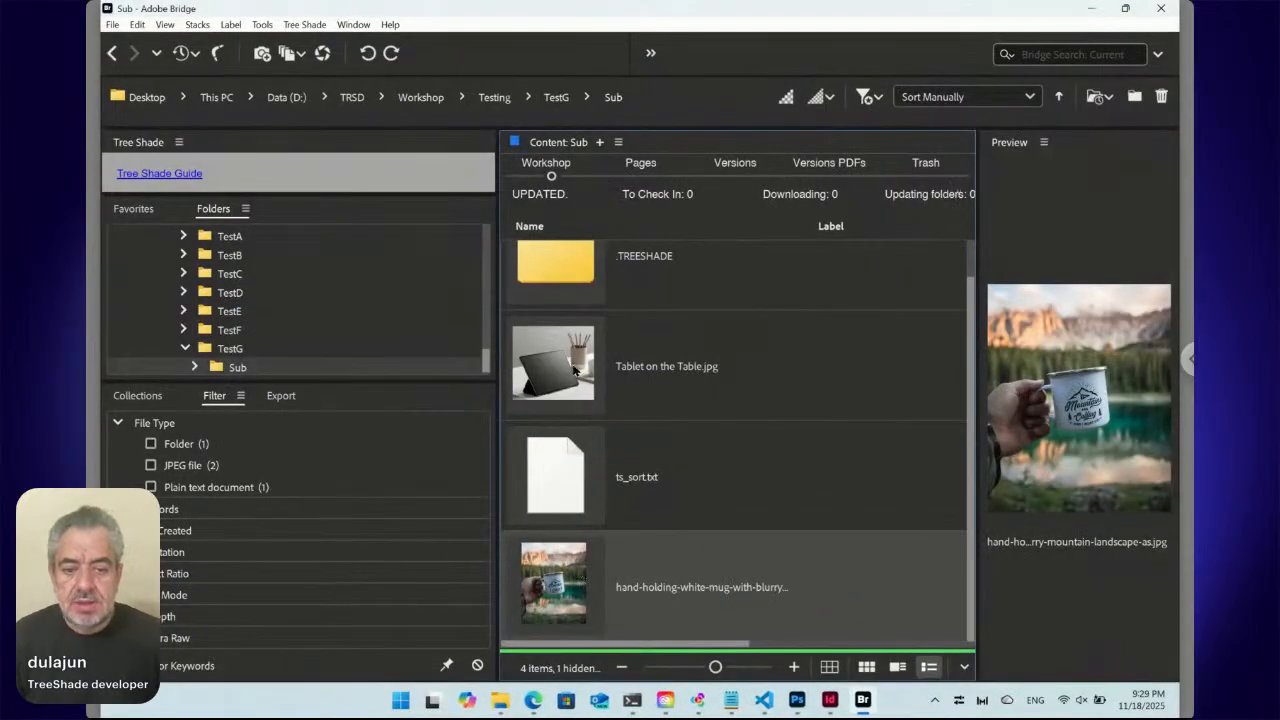
- Overwrite Tablet on the Table.jpg with the picked mug image using the Overwrite Selected by Picked change
click(575, 370)
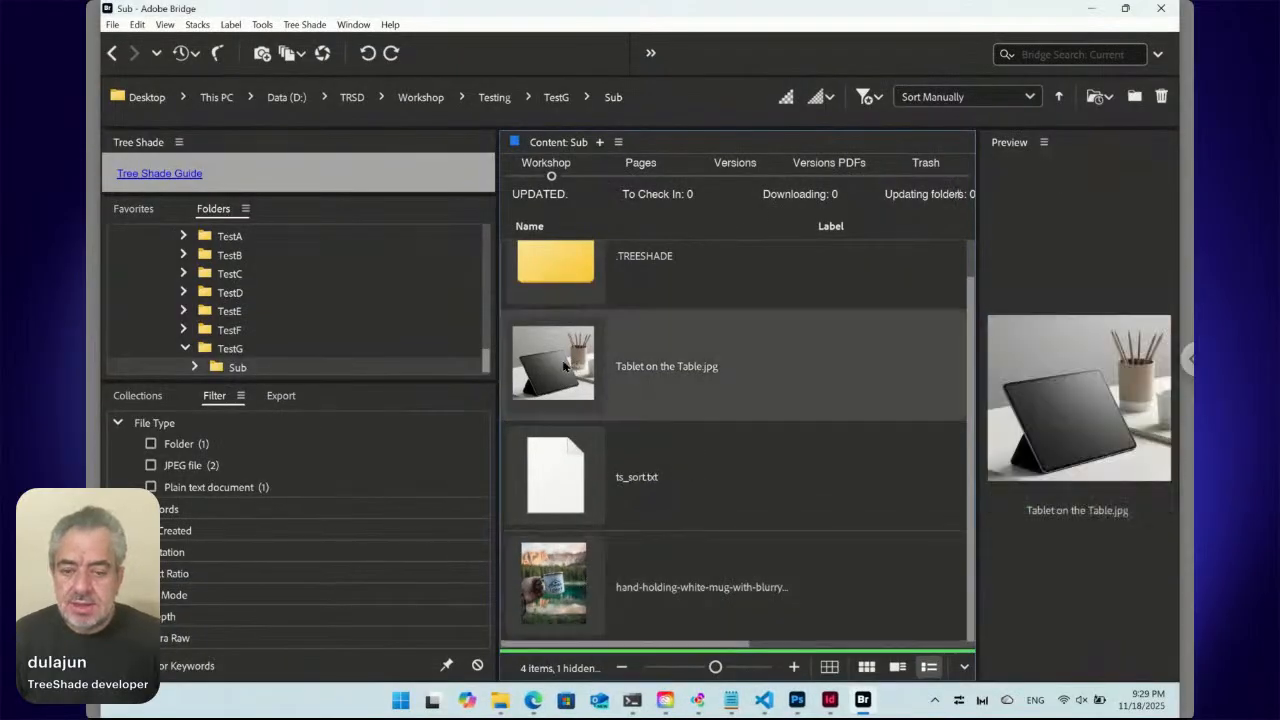
right_click(563, 366)
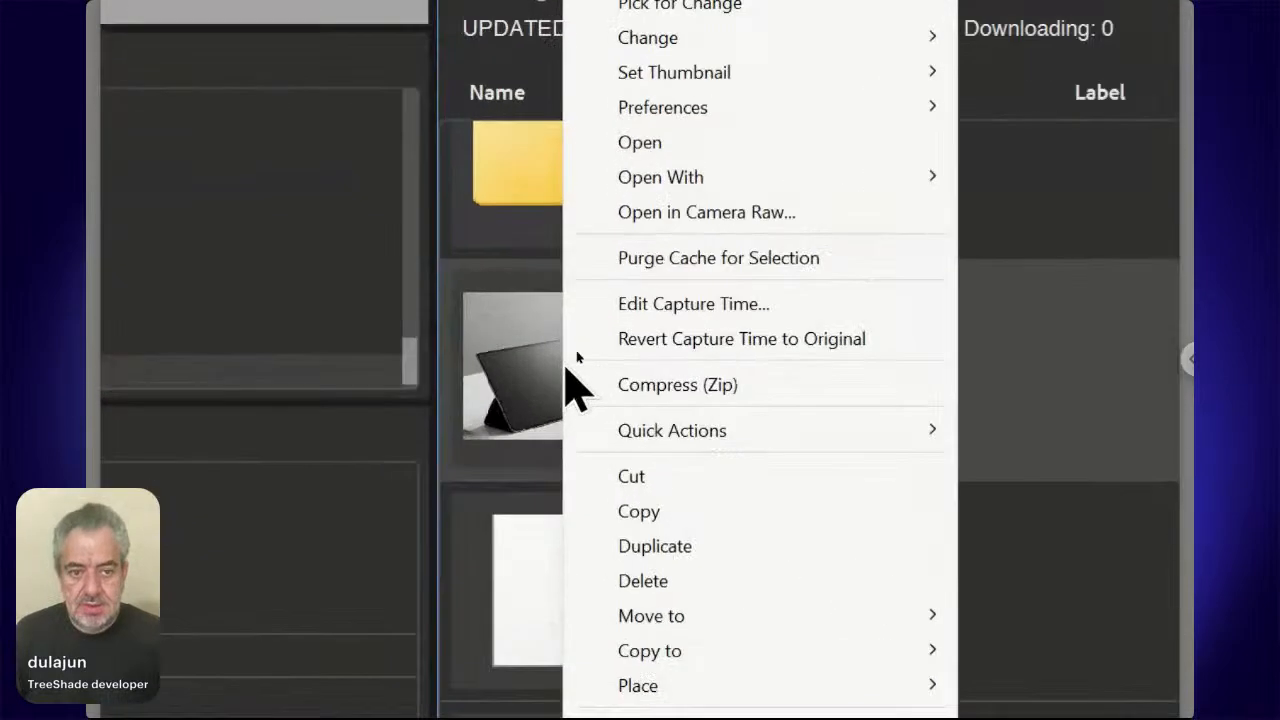
mouse_move(674, 202)
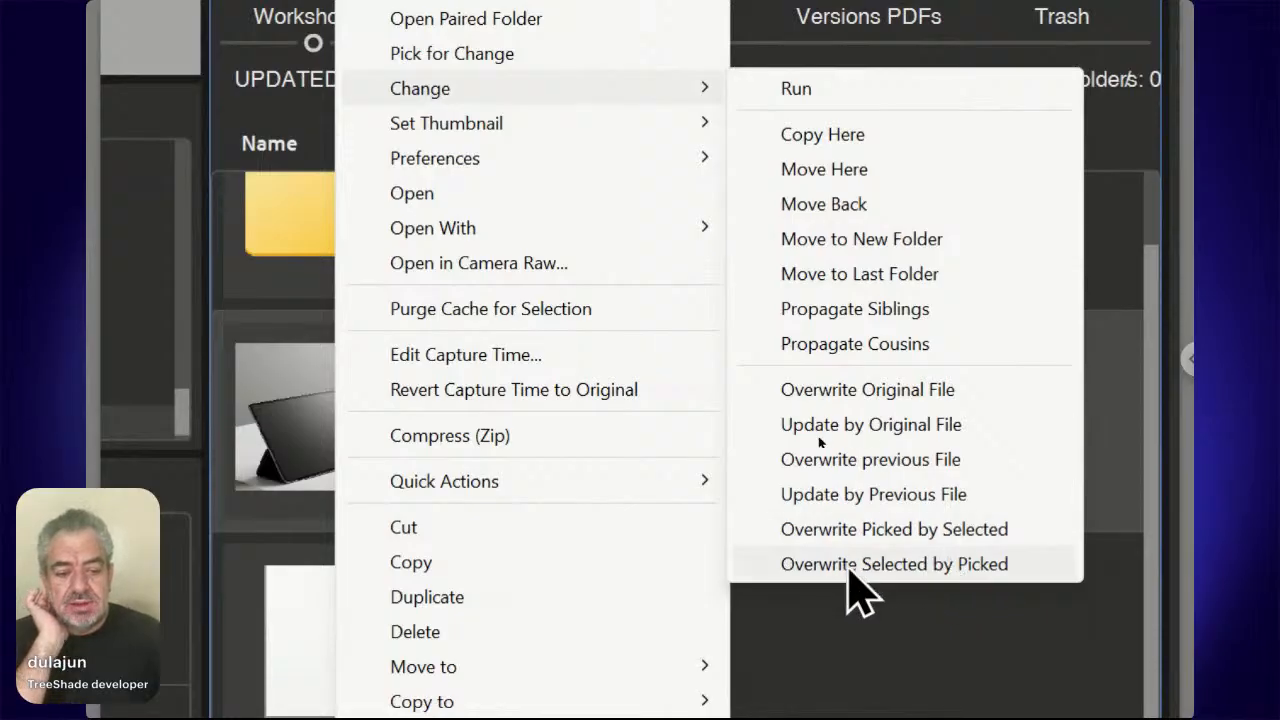
click(855, 566)
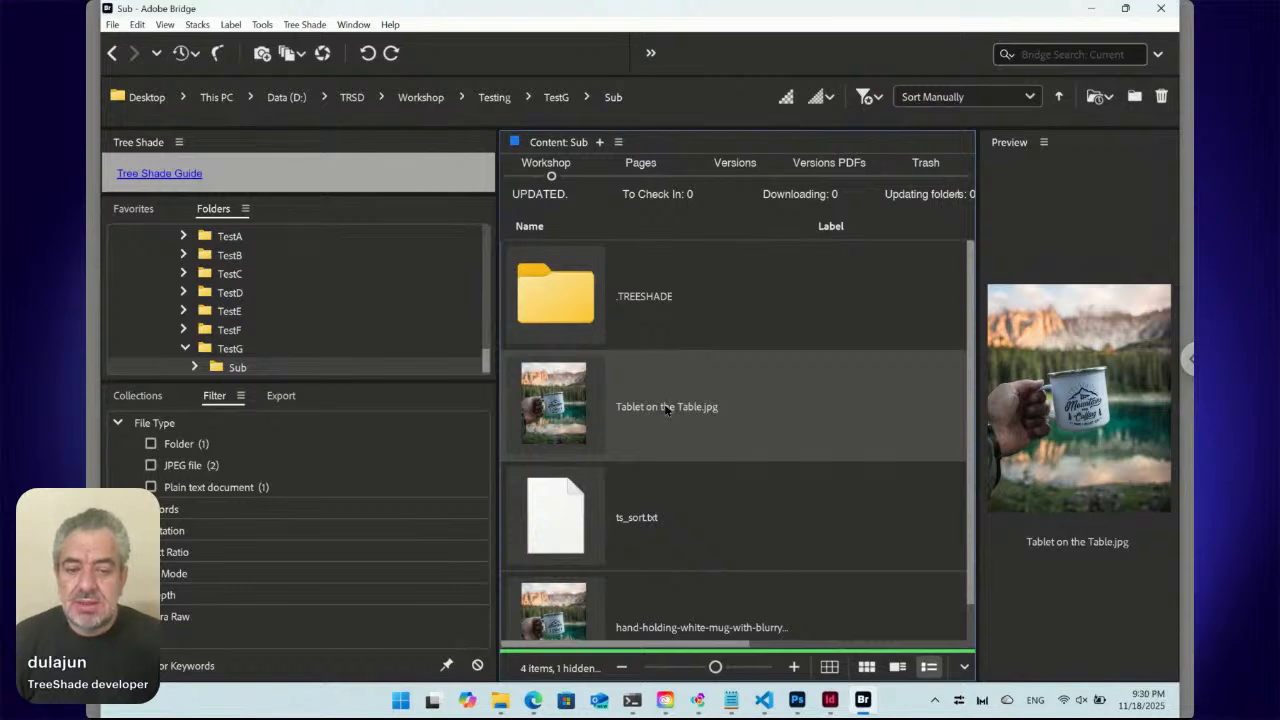
- Compare the Workshop copy of Tablet on the Table.jpg with its stored versions in the Versions view
click(738, 174)
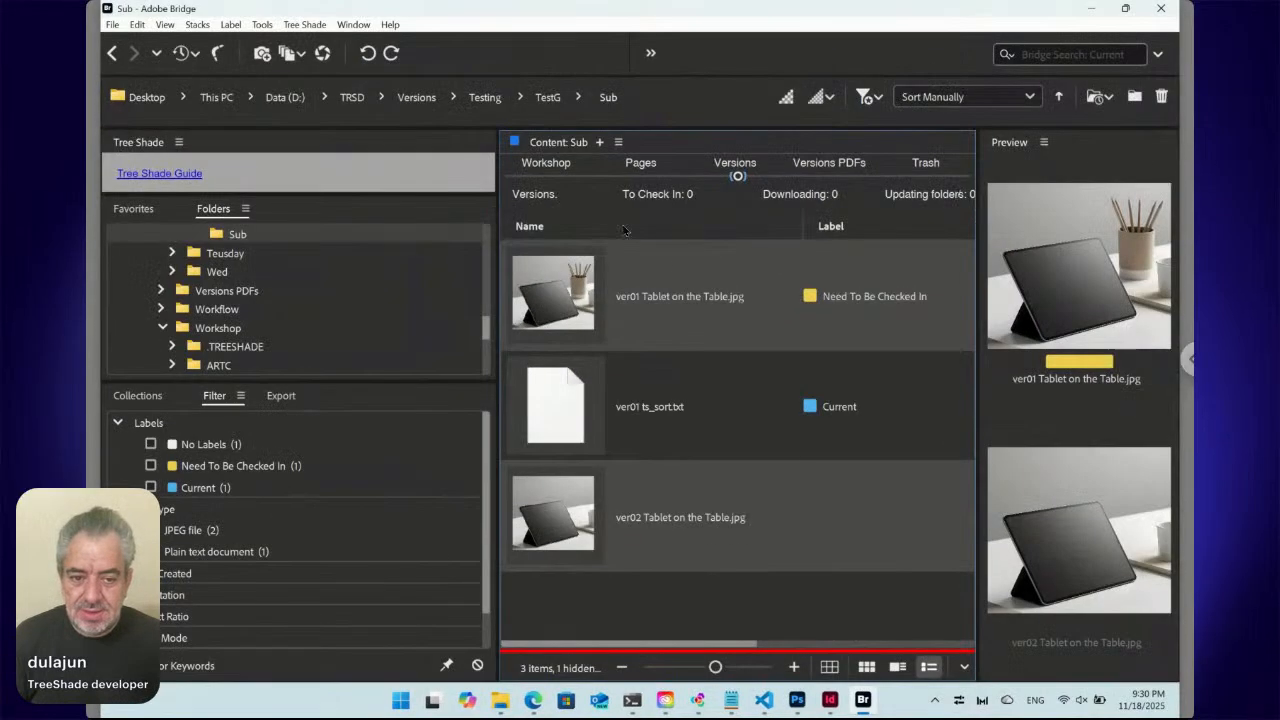
click(549, 177)
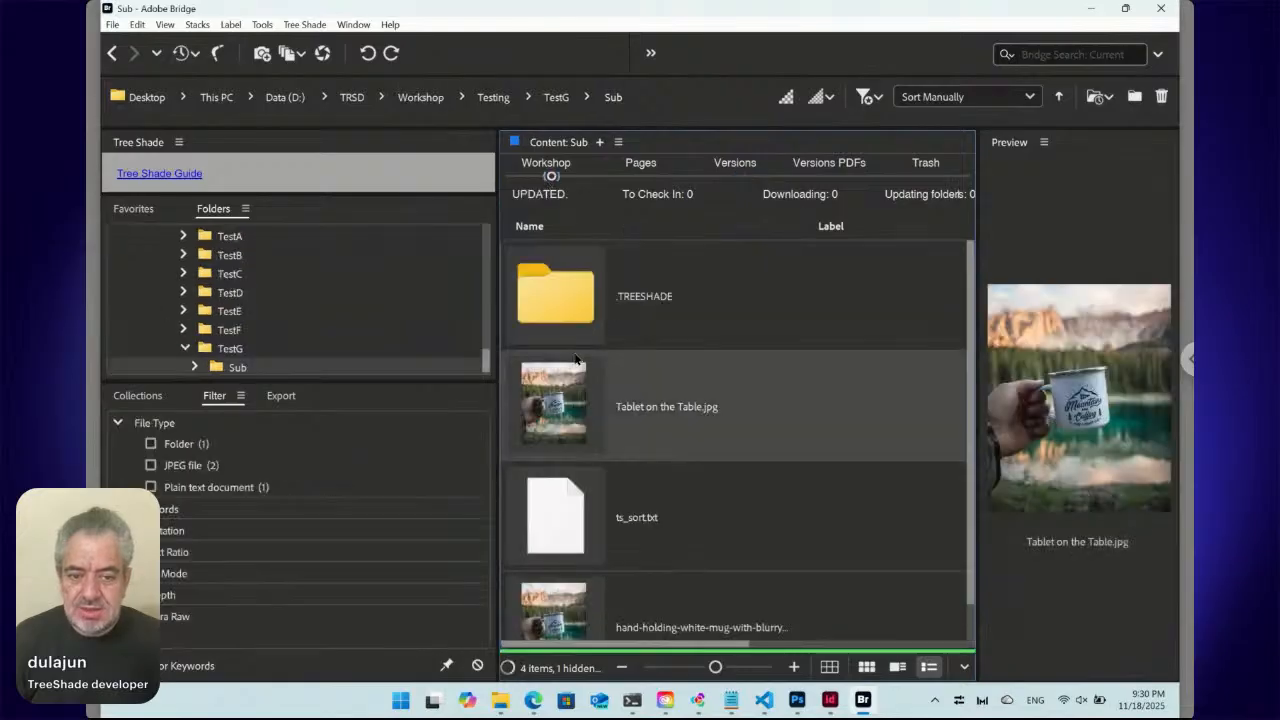
click(737, 177)
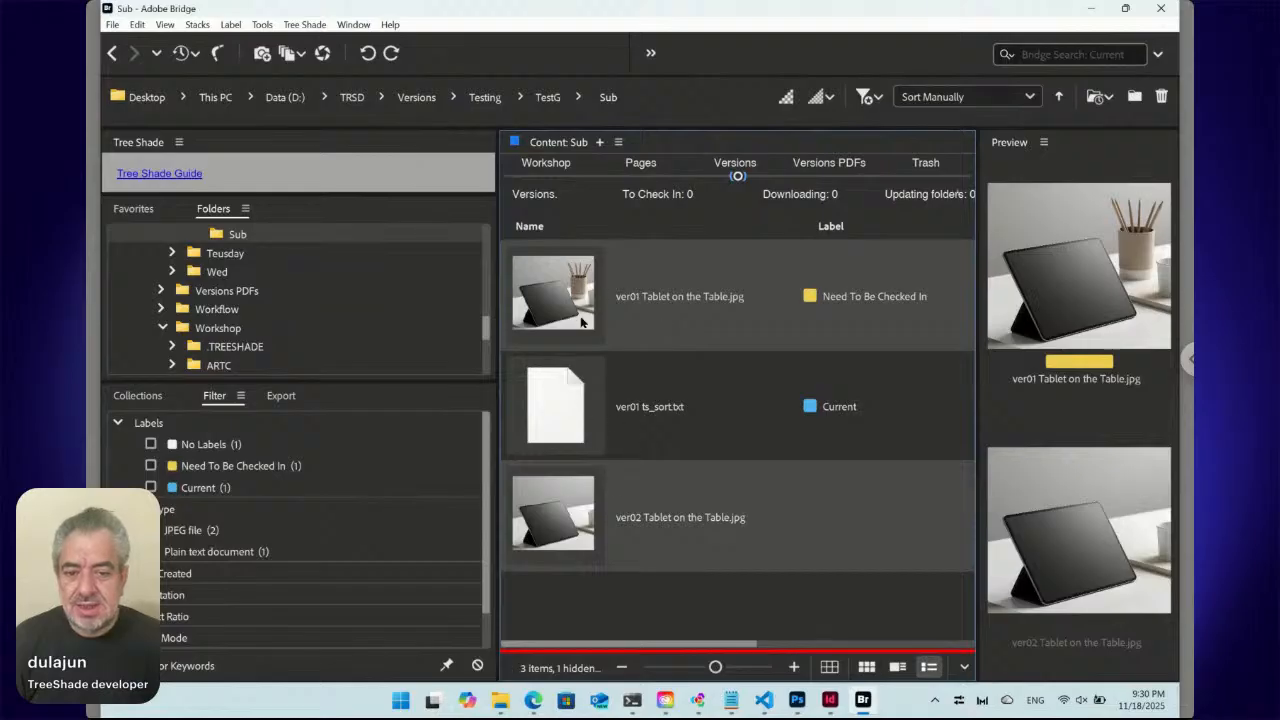
click(548, 178)
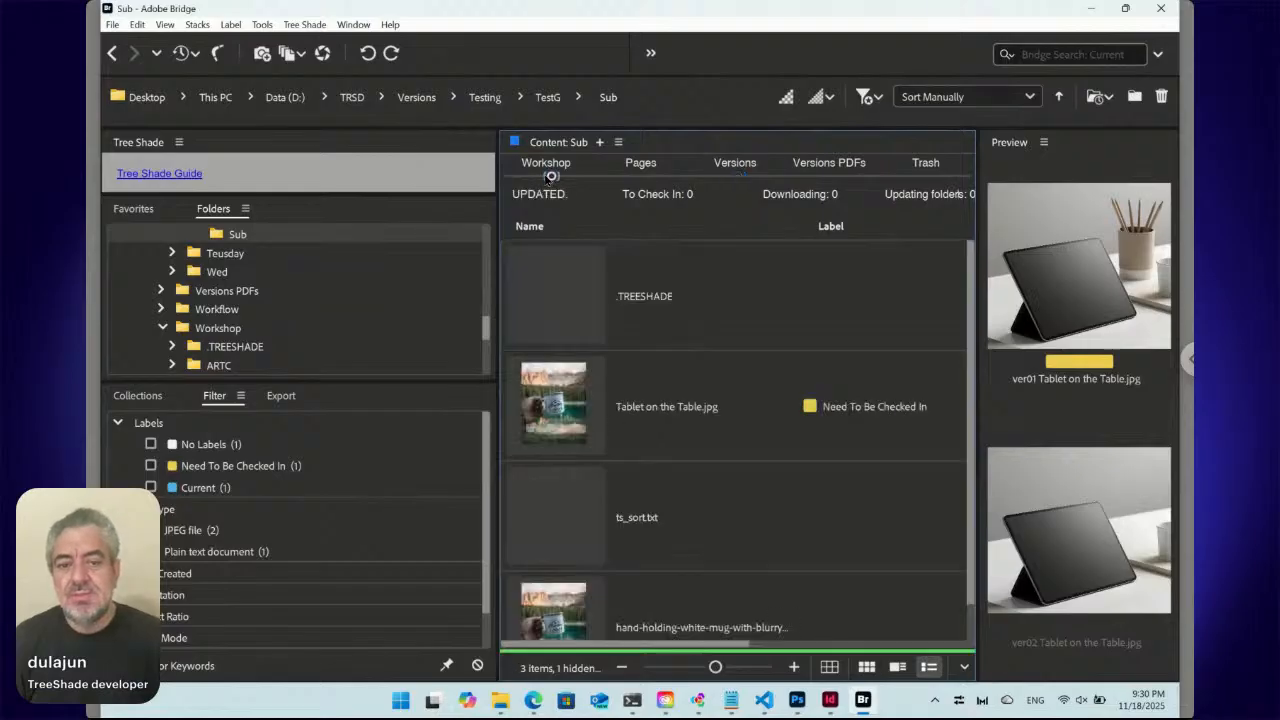
- Create a new version of the Workshop copy of Tablet on the Table.jpg without putting it under editing
right_click(552, 396)
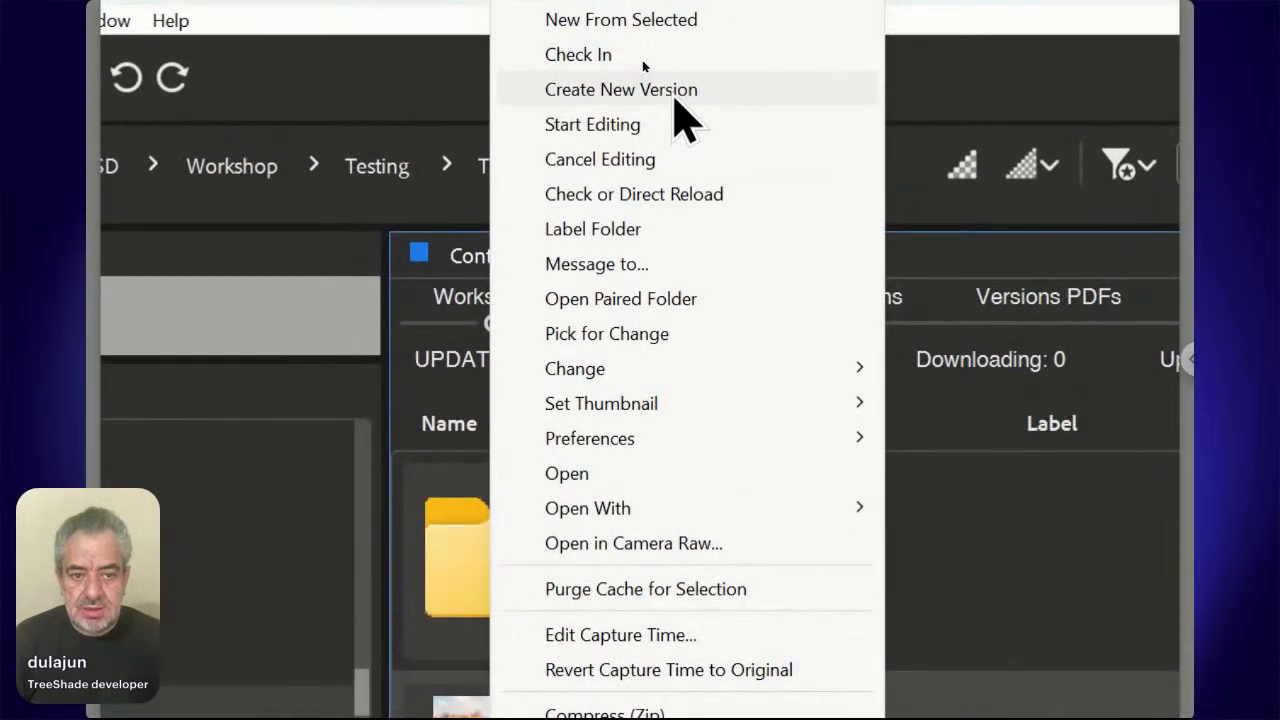
click(675, 124)
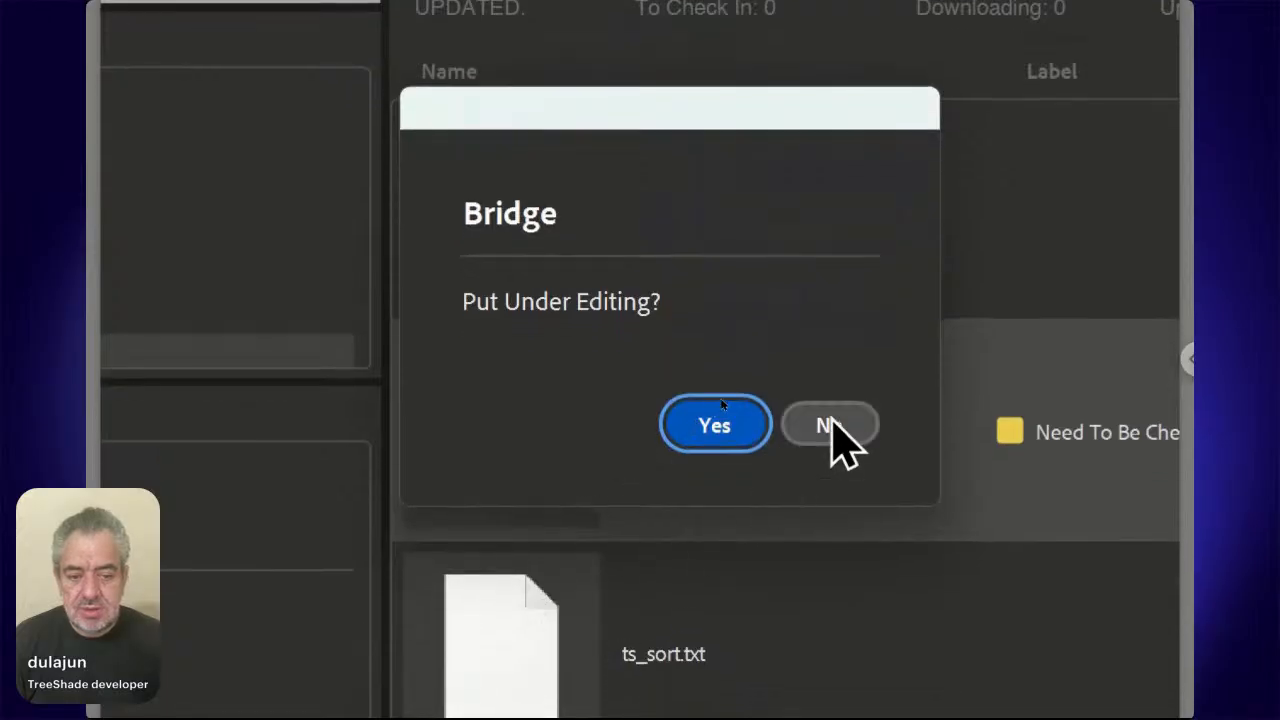
click(830, 425)
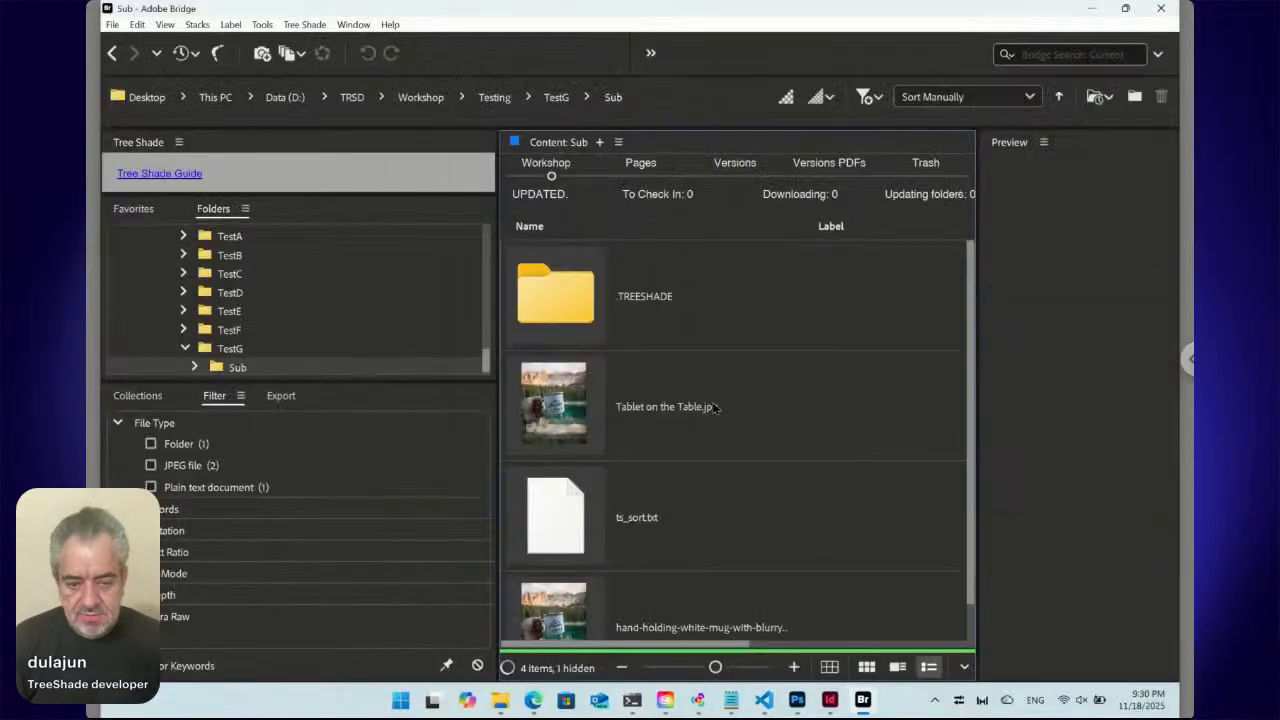
- Compare the Workshop file Tablet on the Table.jpg with its three stored versions, enlarging their previews in the Versions view
click(652, 412)
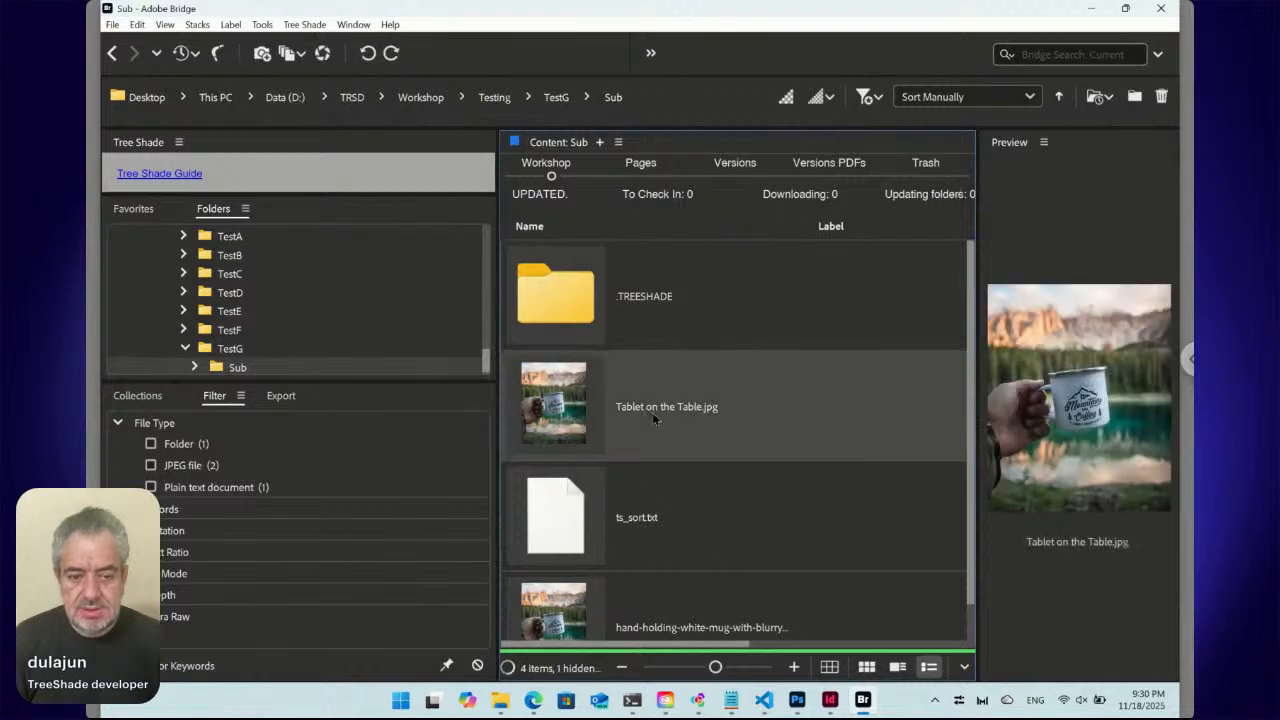
click(735, 181)
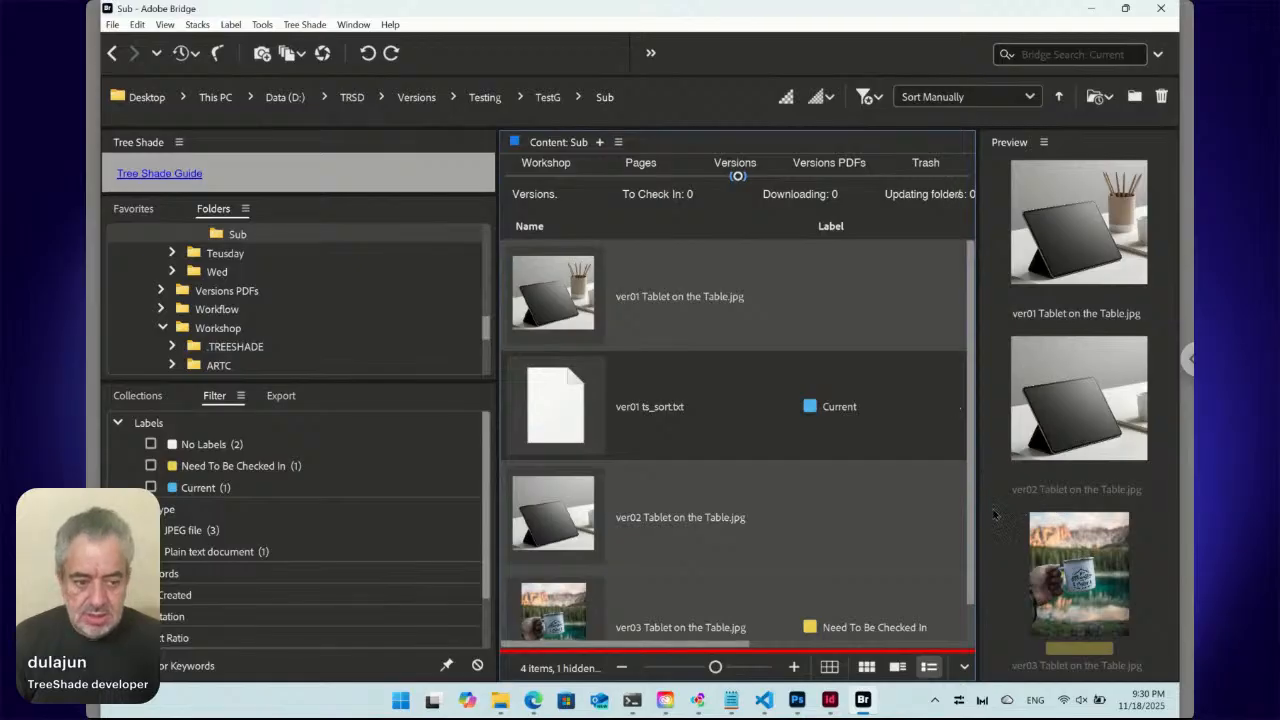
scroll(968, 550, down, 1)
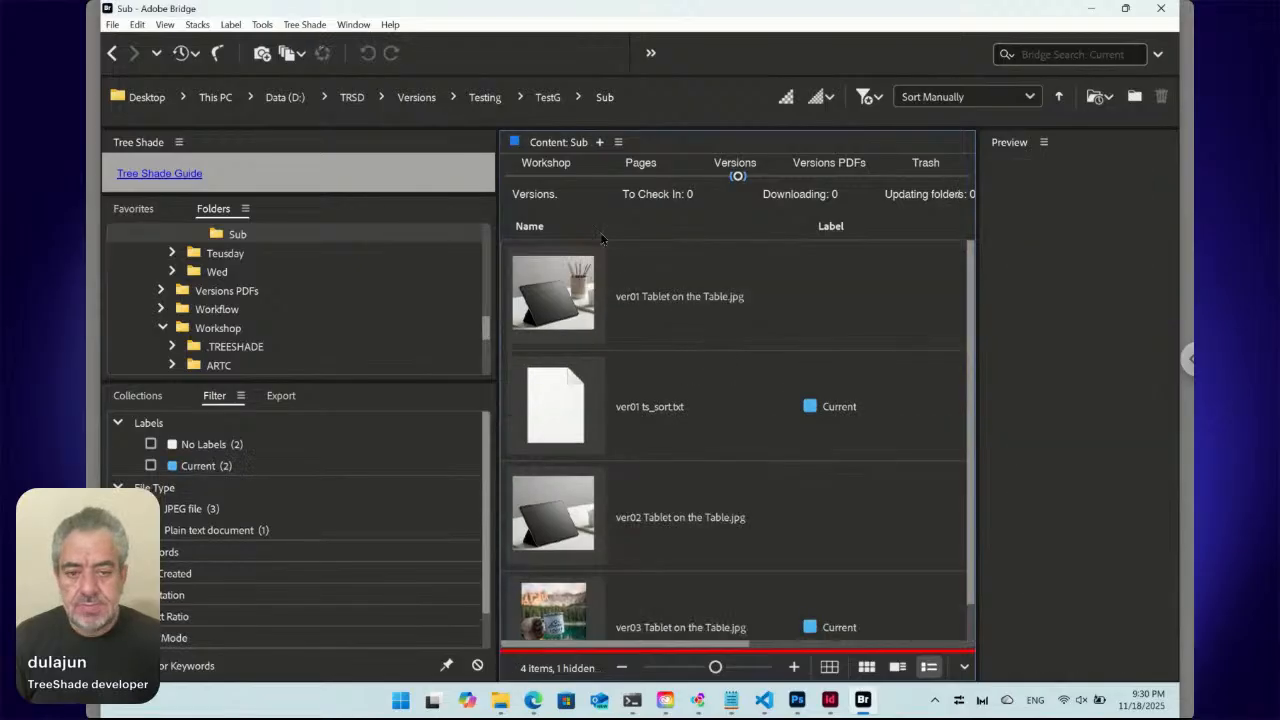
click(552, 178)
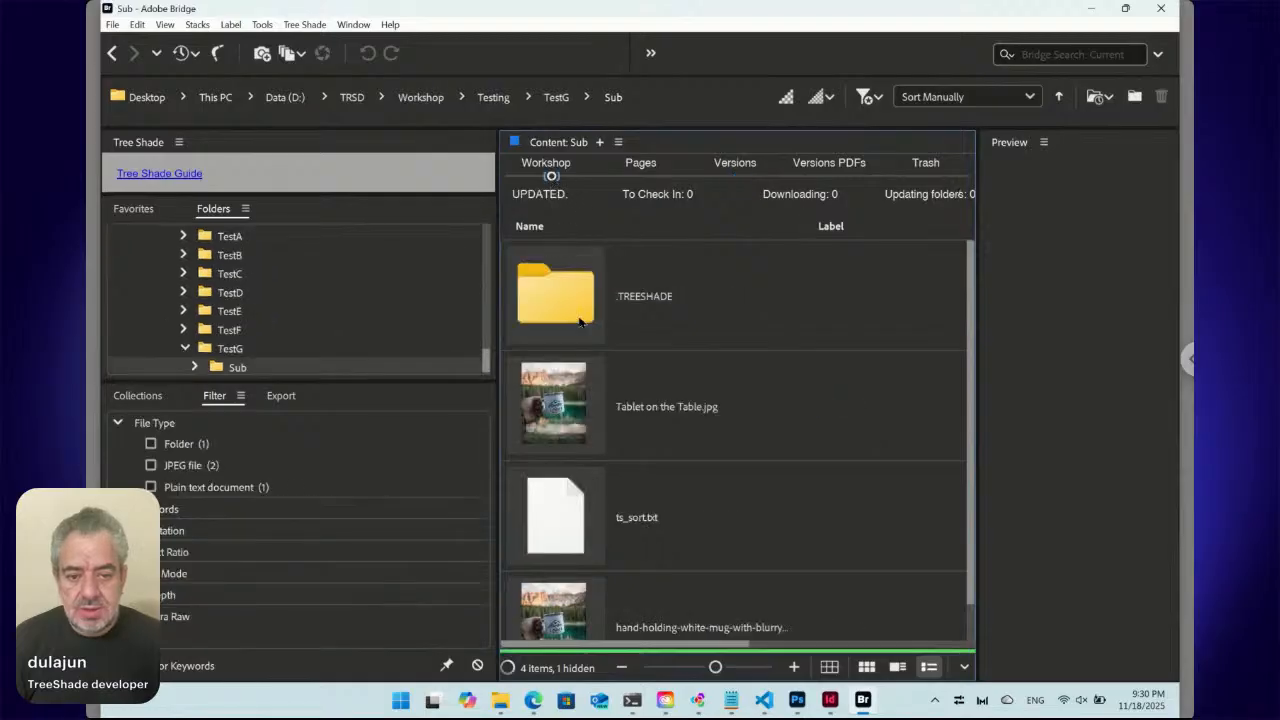
click(735, 177)
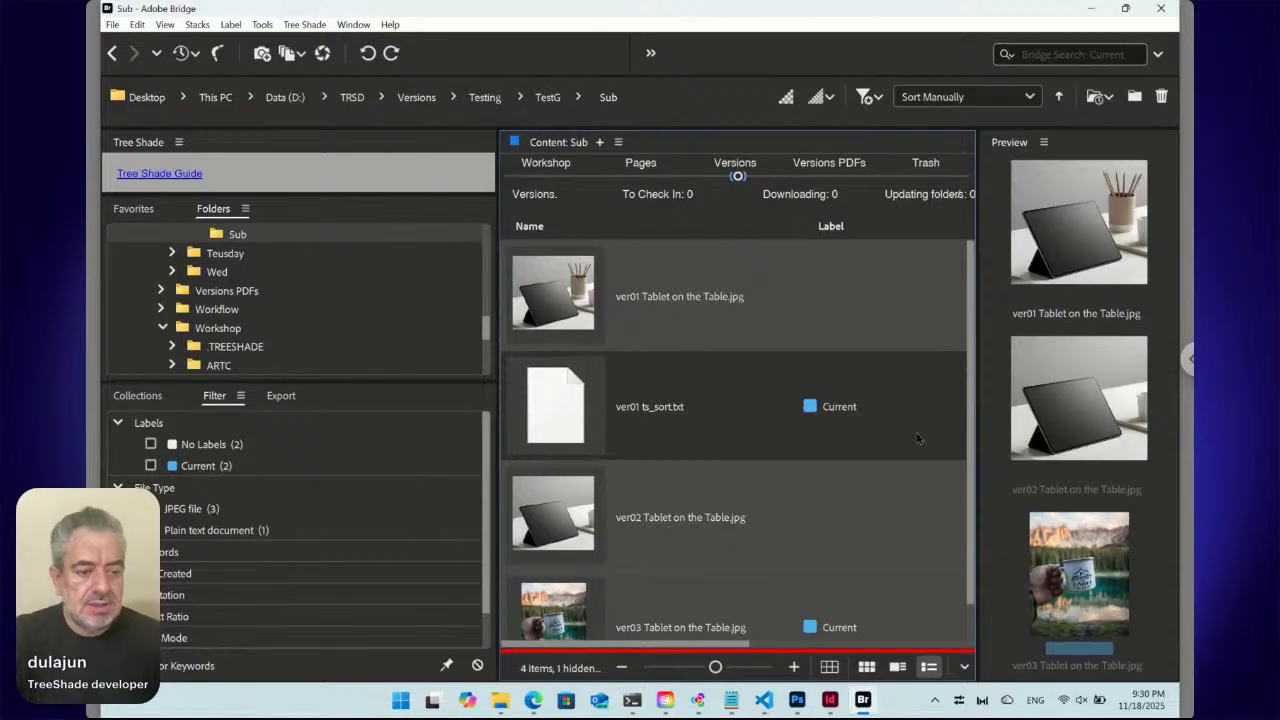
drag(975, 436, 858, 434)
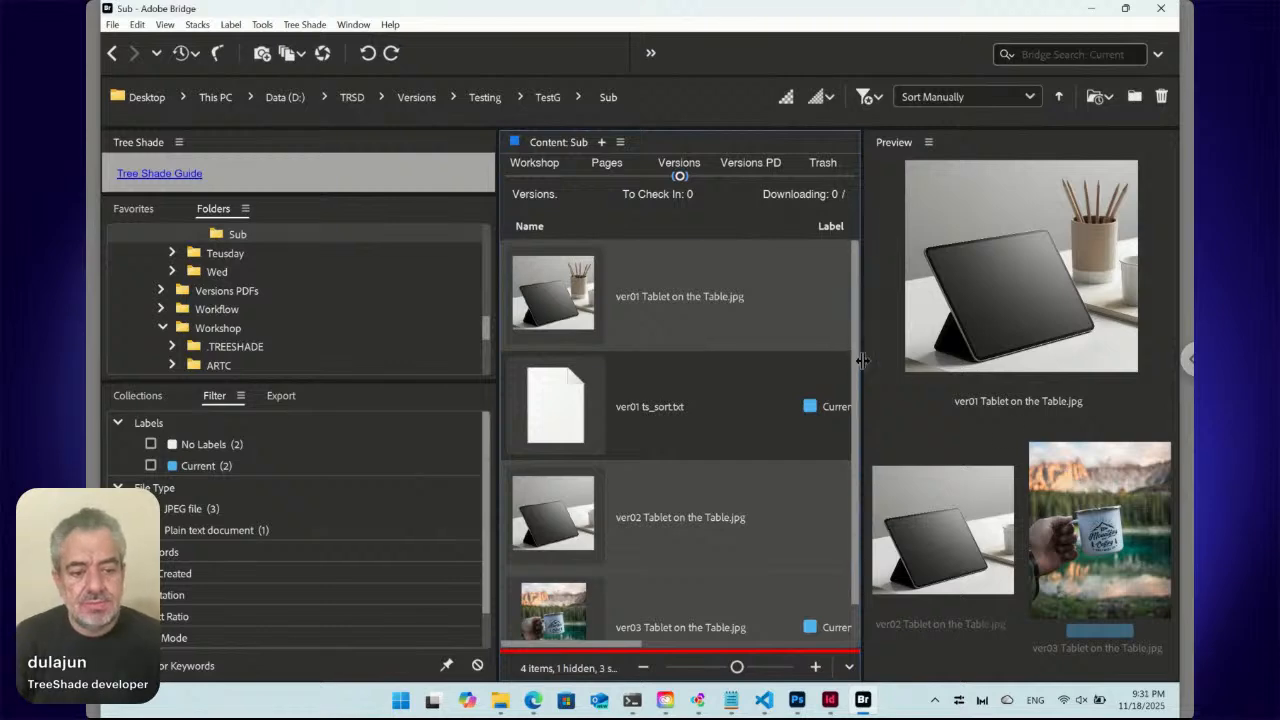
drag(858, 358, 970, 360)
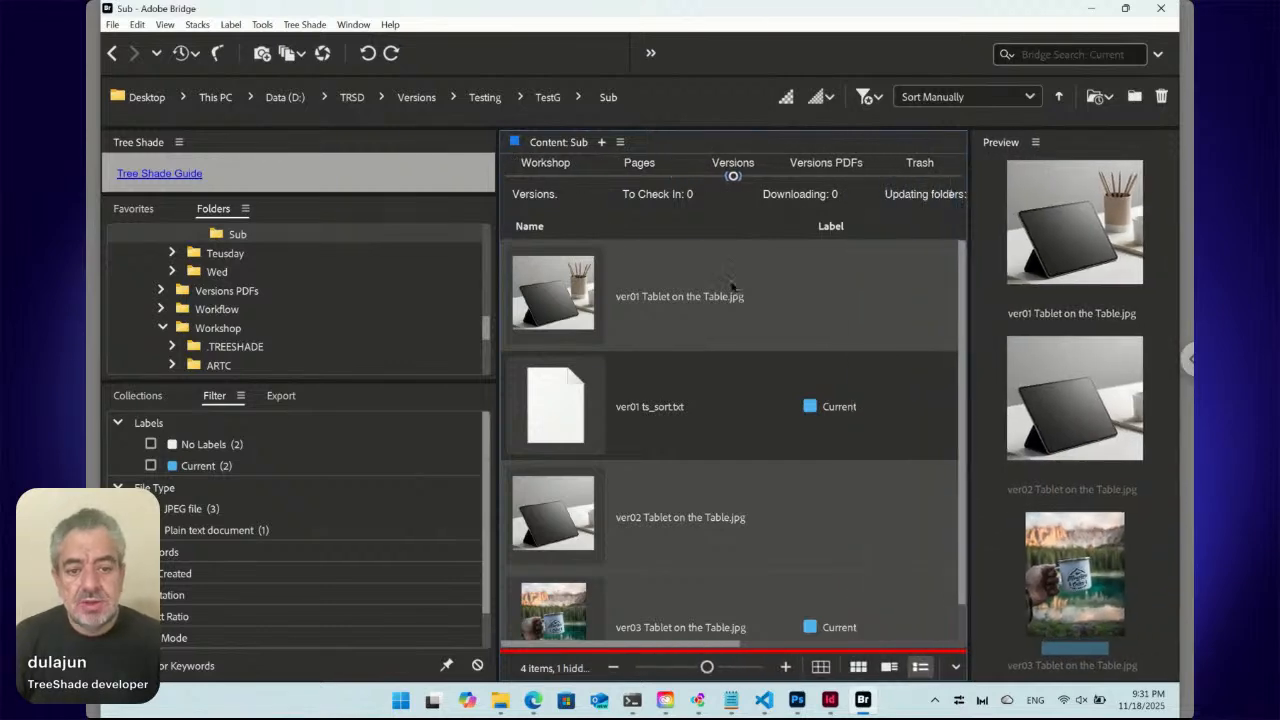
- Move the hand-holding-white-mug image from the Workshop Sub folder to the TreeShade trash
click(546, 176)
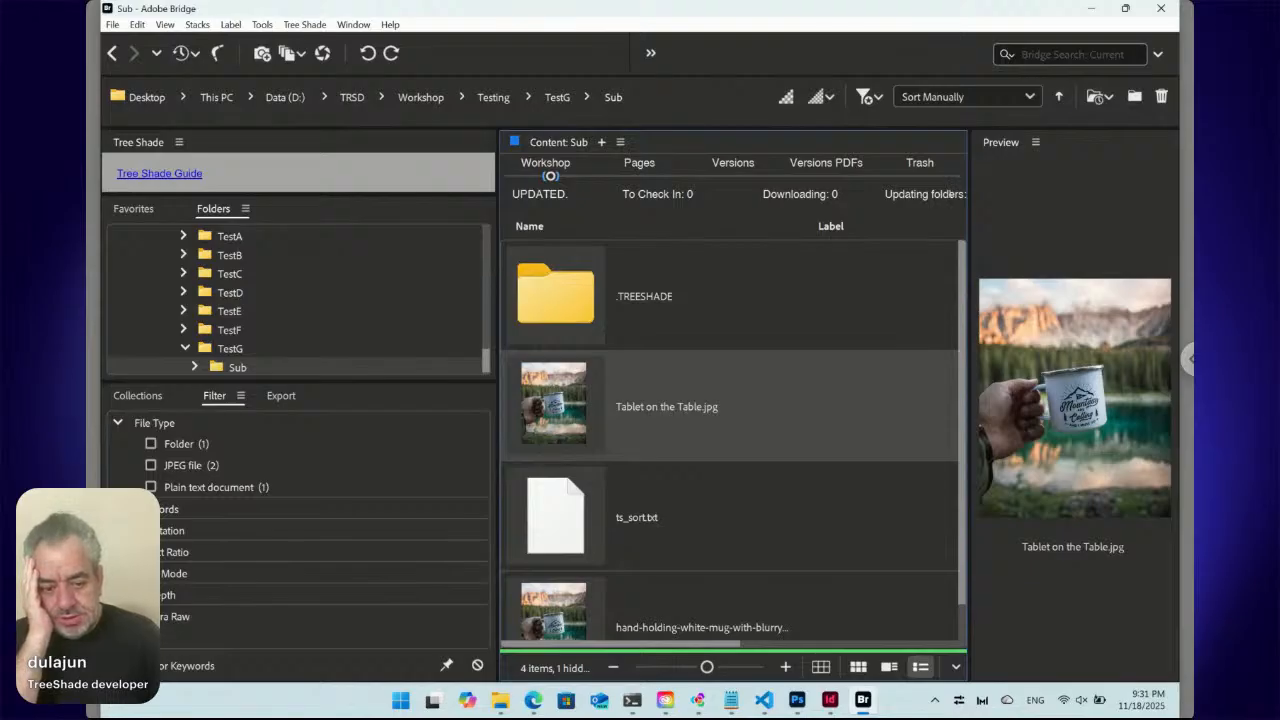
scroll(954, 540, down, 1)
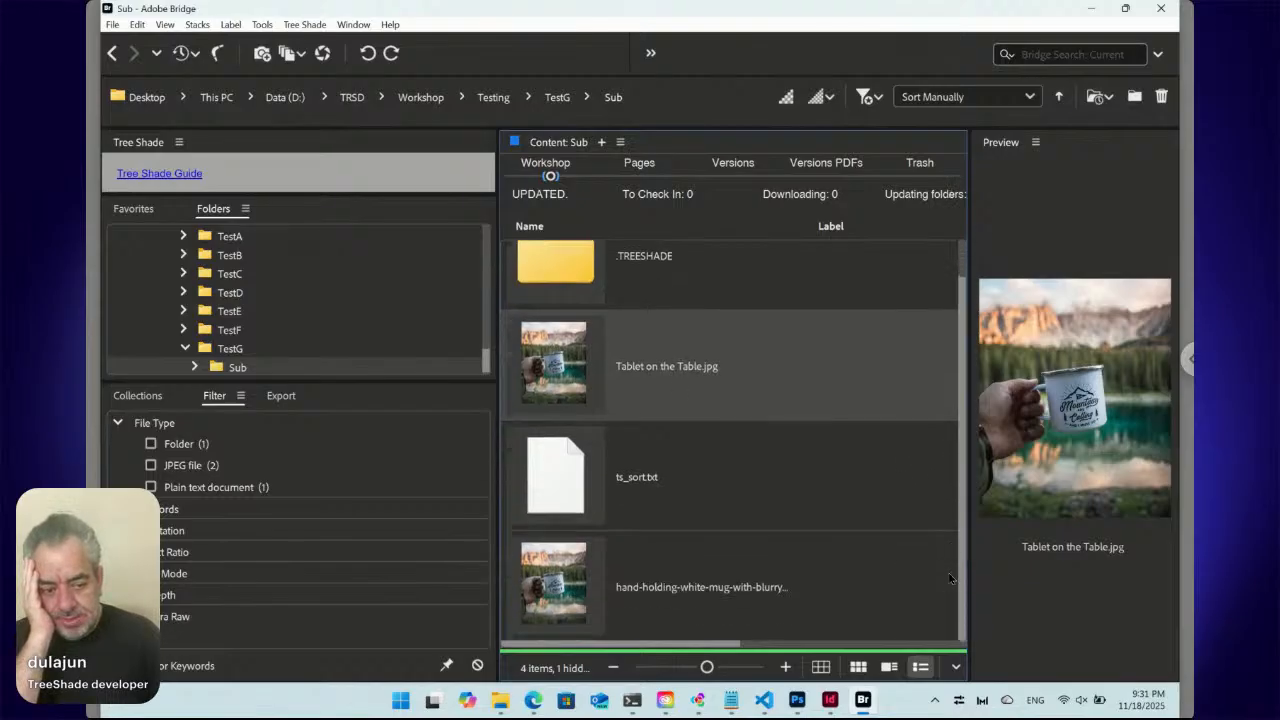
click(576, 592)
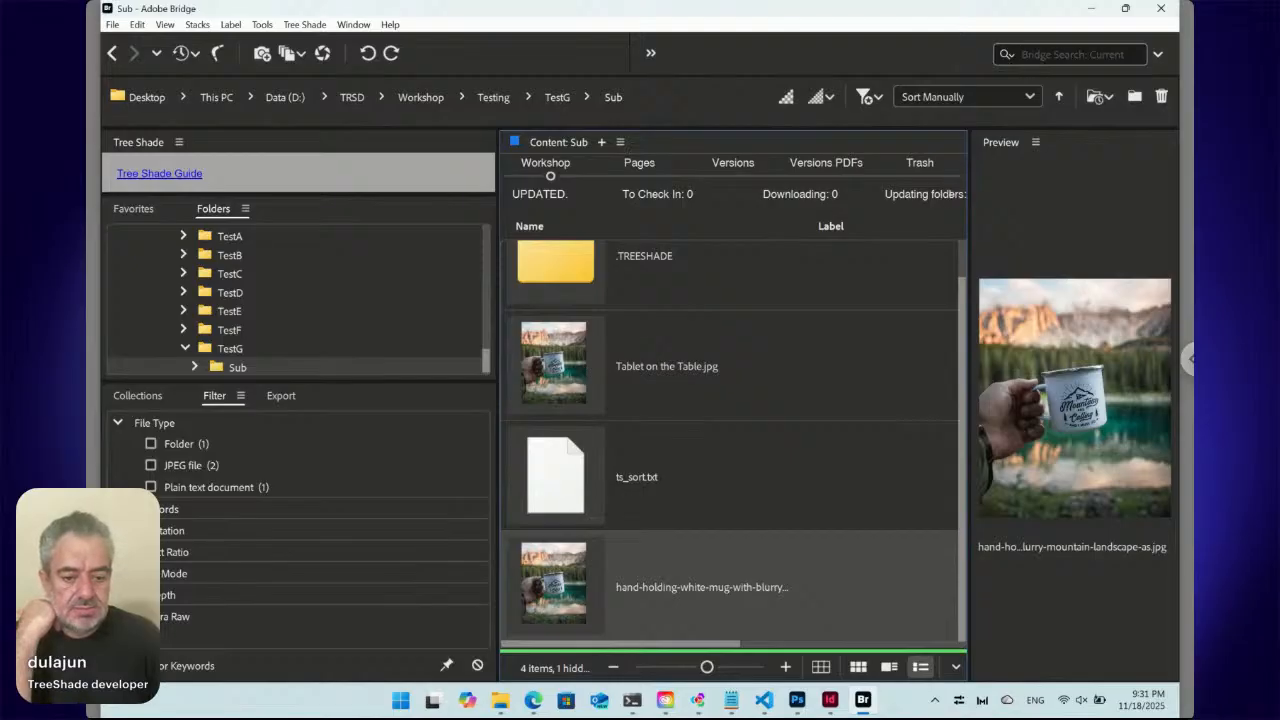
click(306, 25)
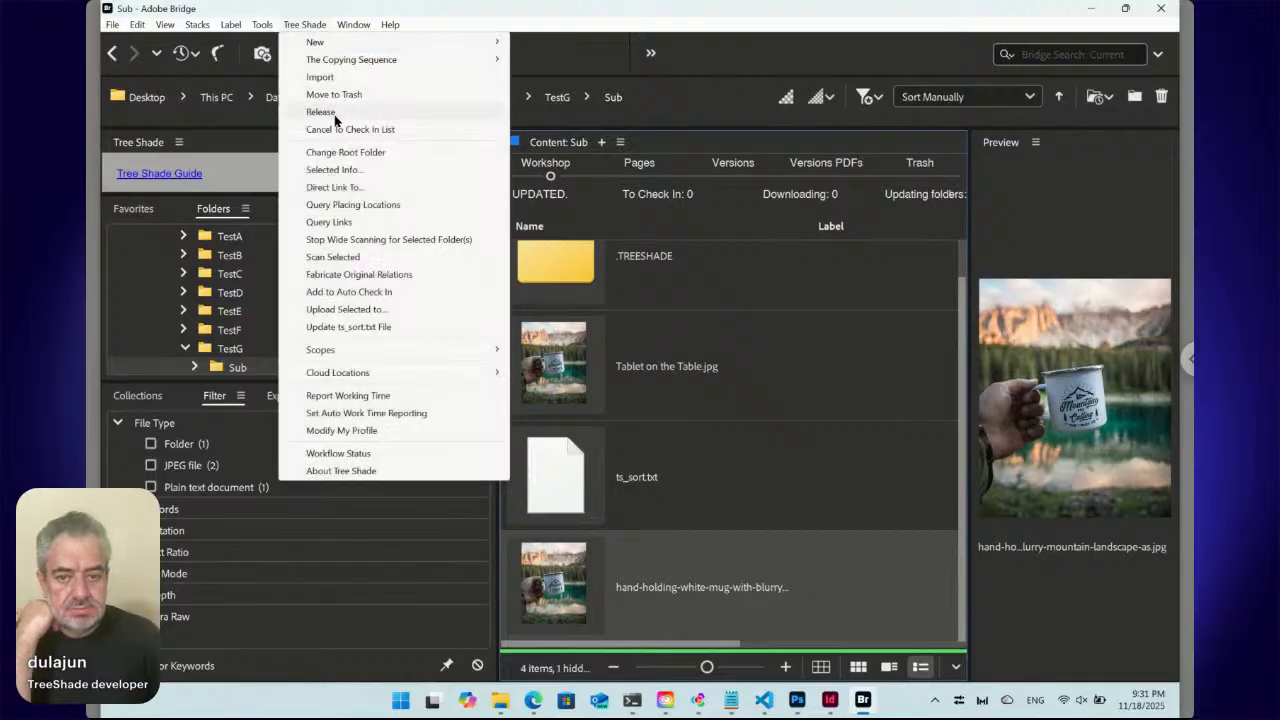
click(337, 95)
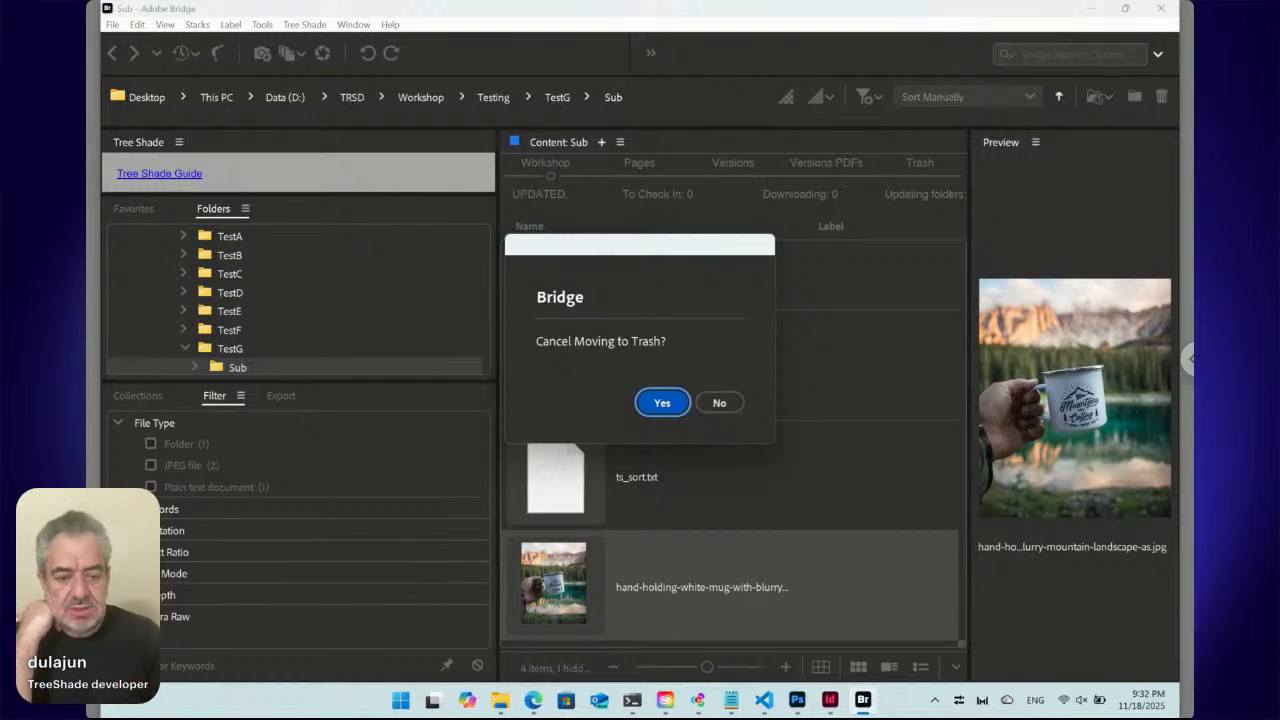
click(730, 406)
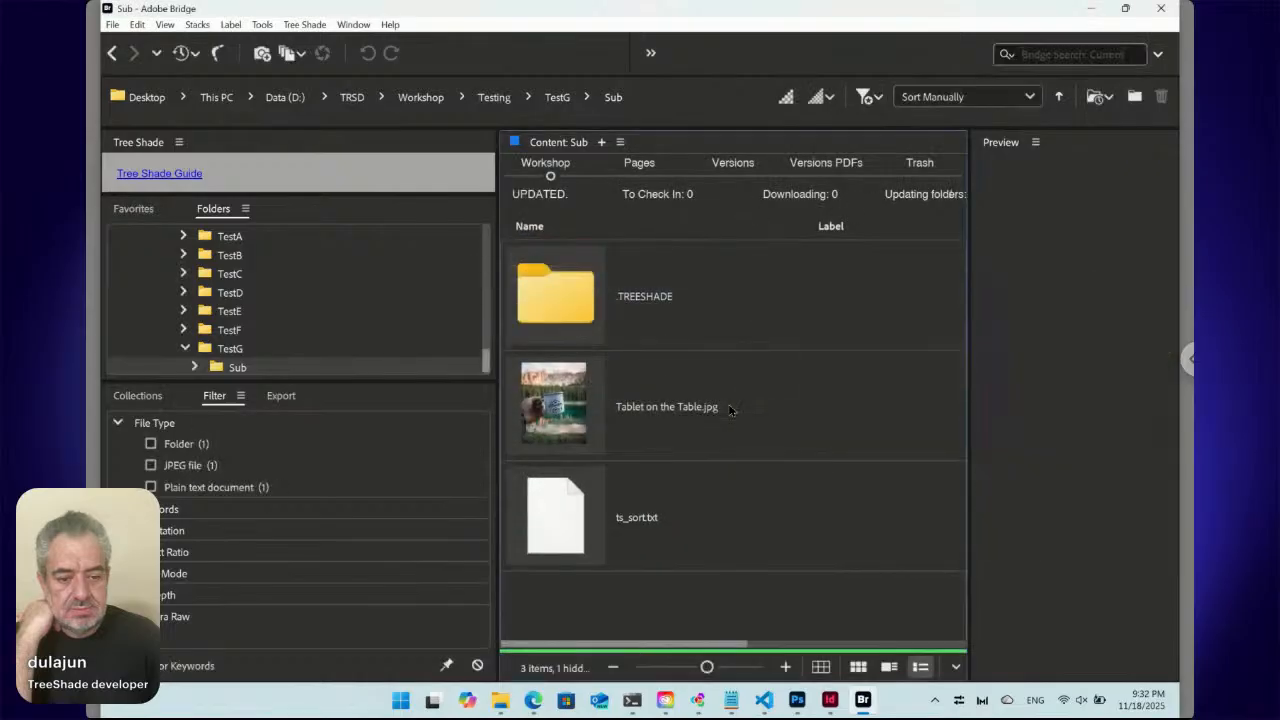
- Open the Run dialog of the Change command for Tablet on the Table.jpg and reposition it to read its shortcuts
click(556, 400)
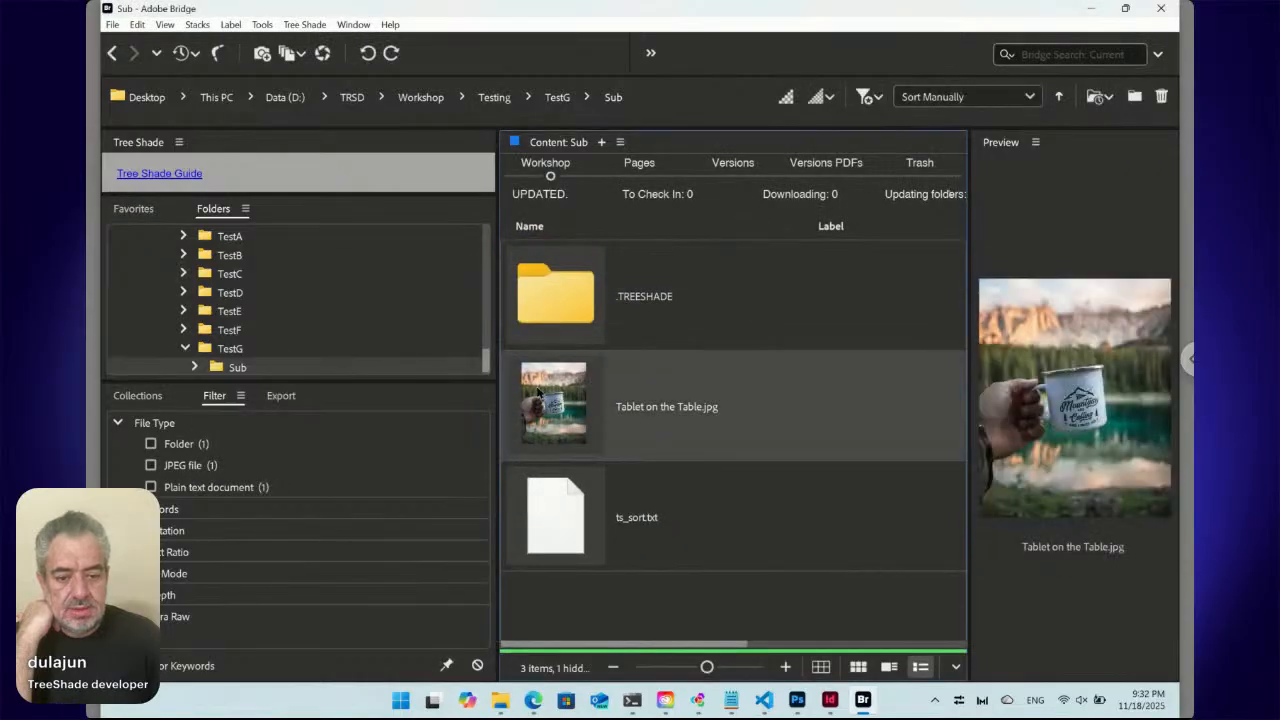
right_click(545, 388)
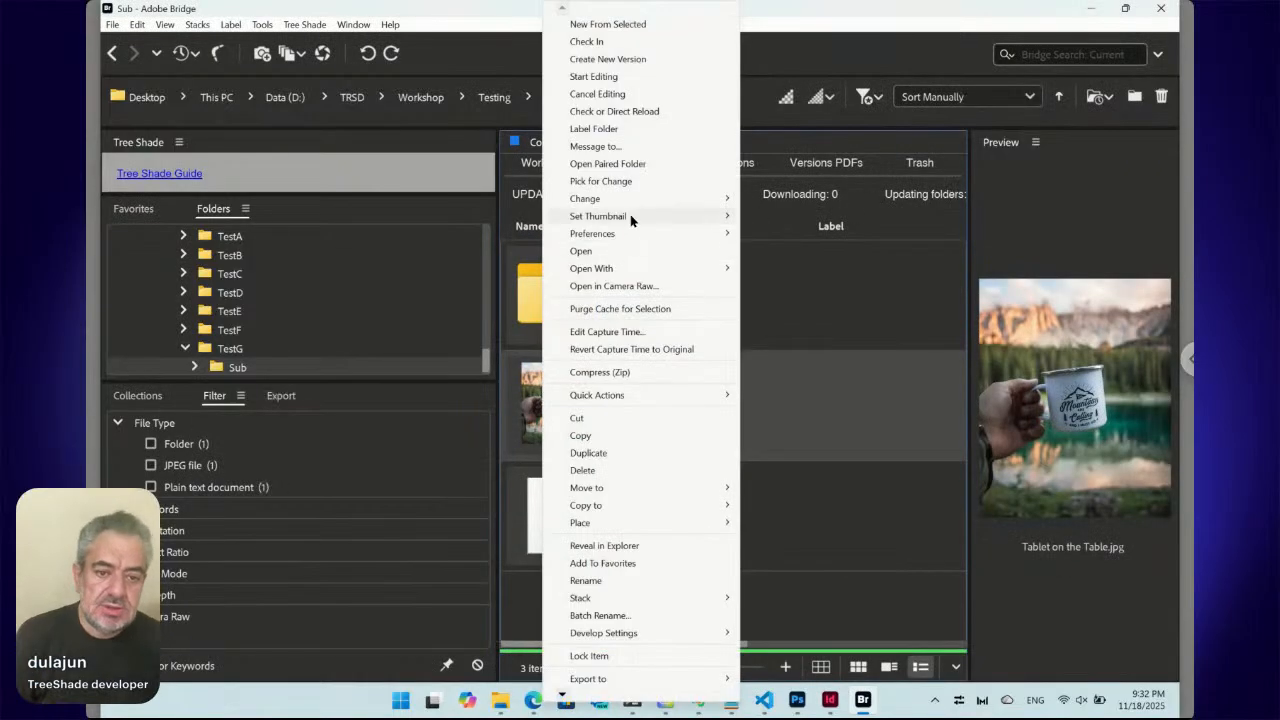
mouse_move(637, 204)
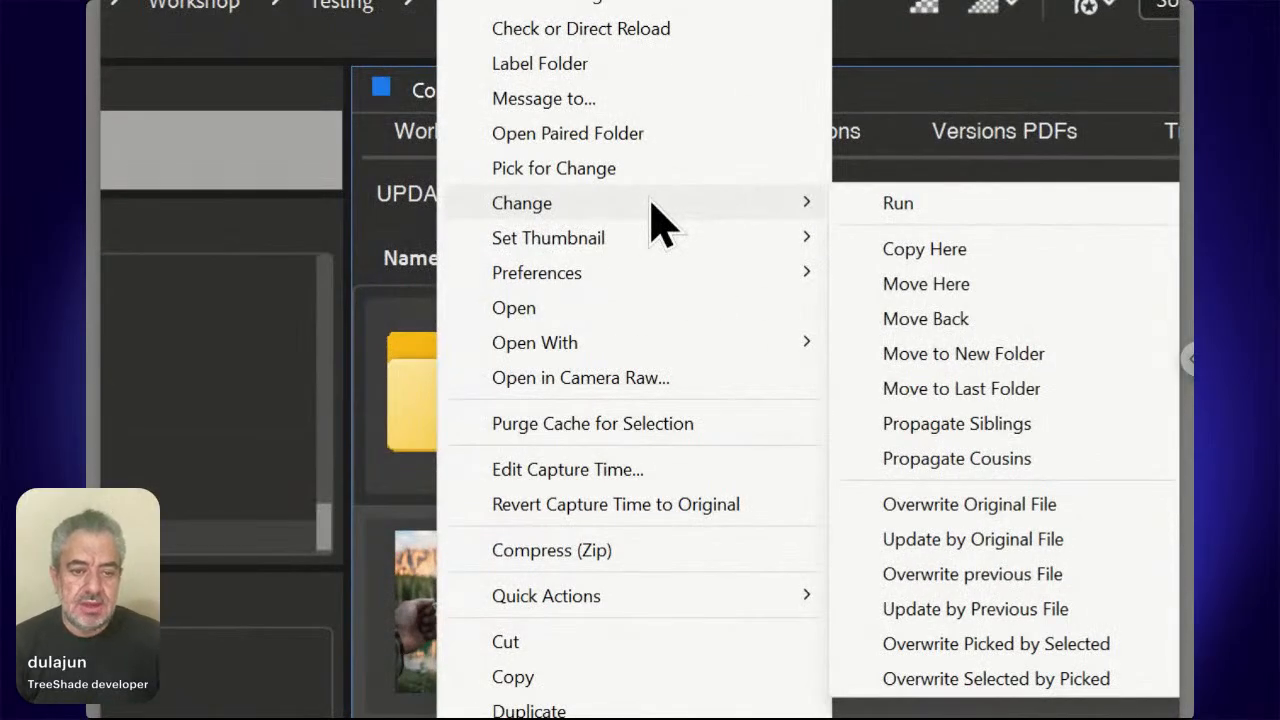
click(951, 207)
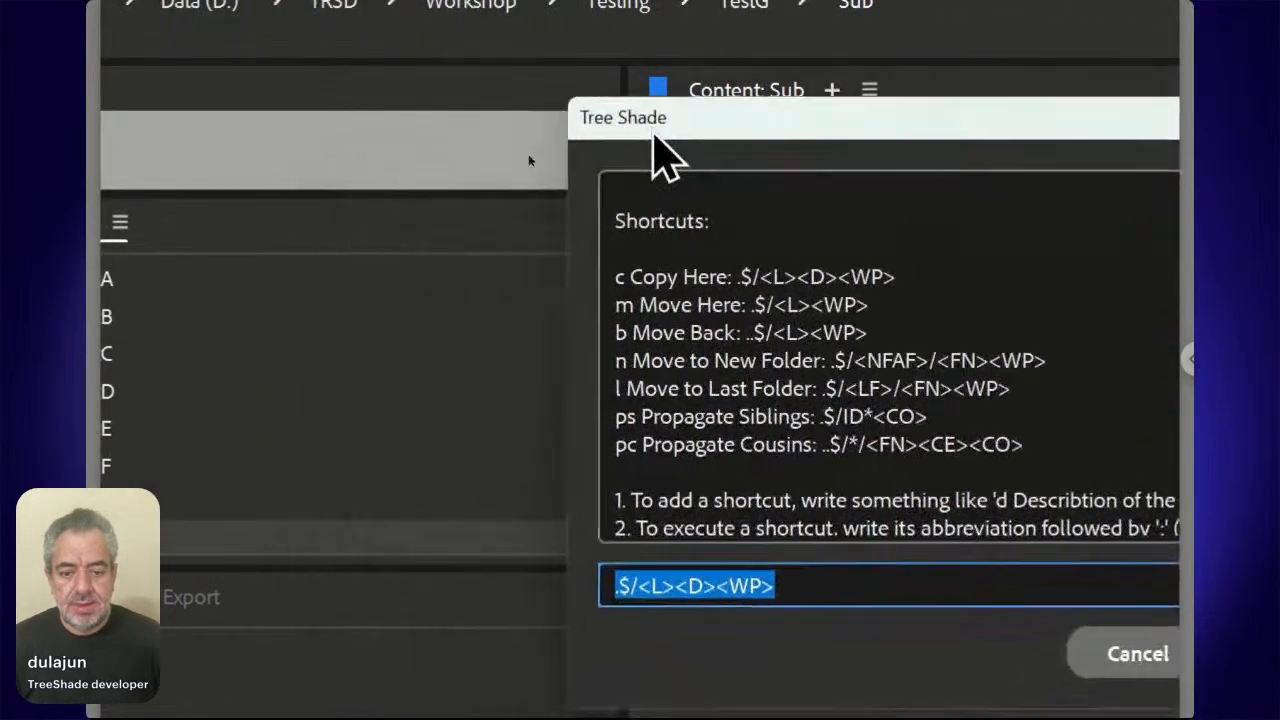
drag(665, 155, 1046, 177)
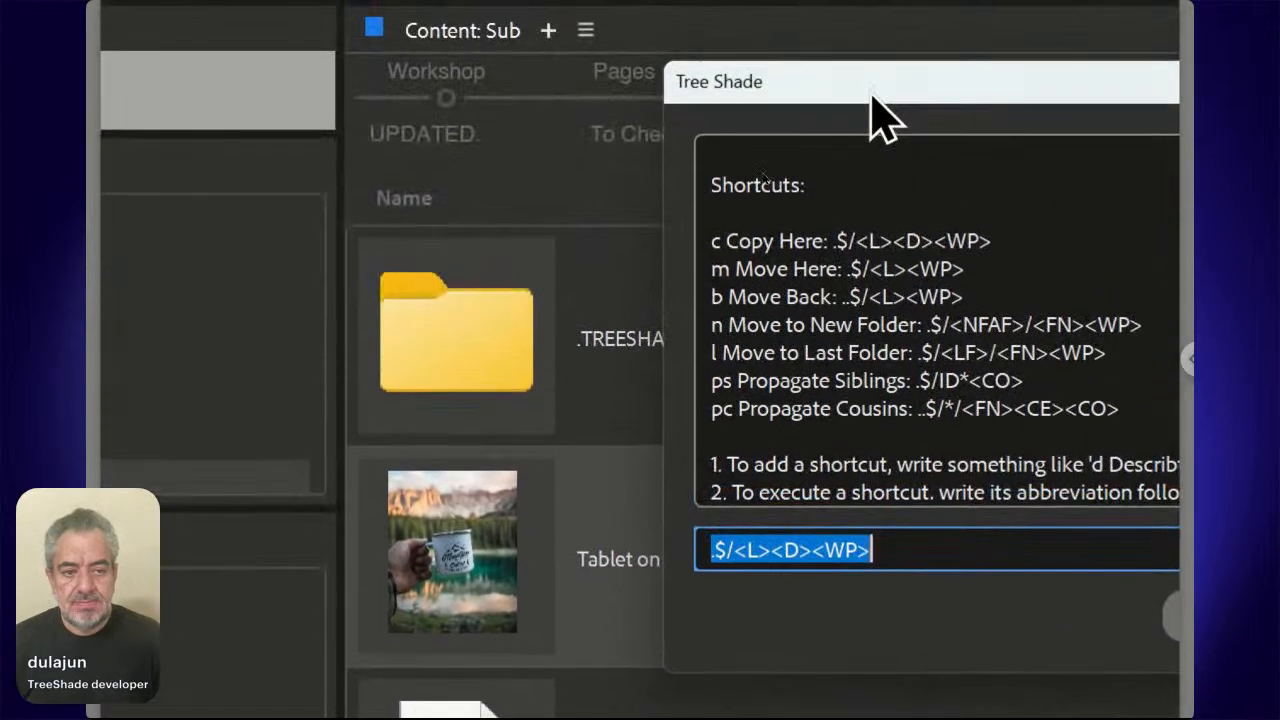
drag(871, 10, 928, 26)
drag(929, 113, 1022, 120)
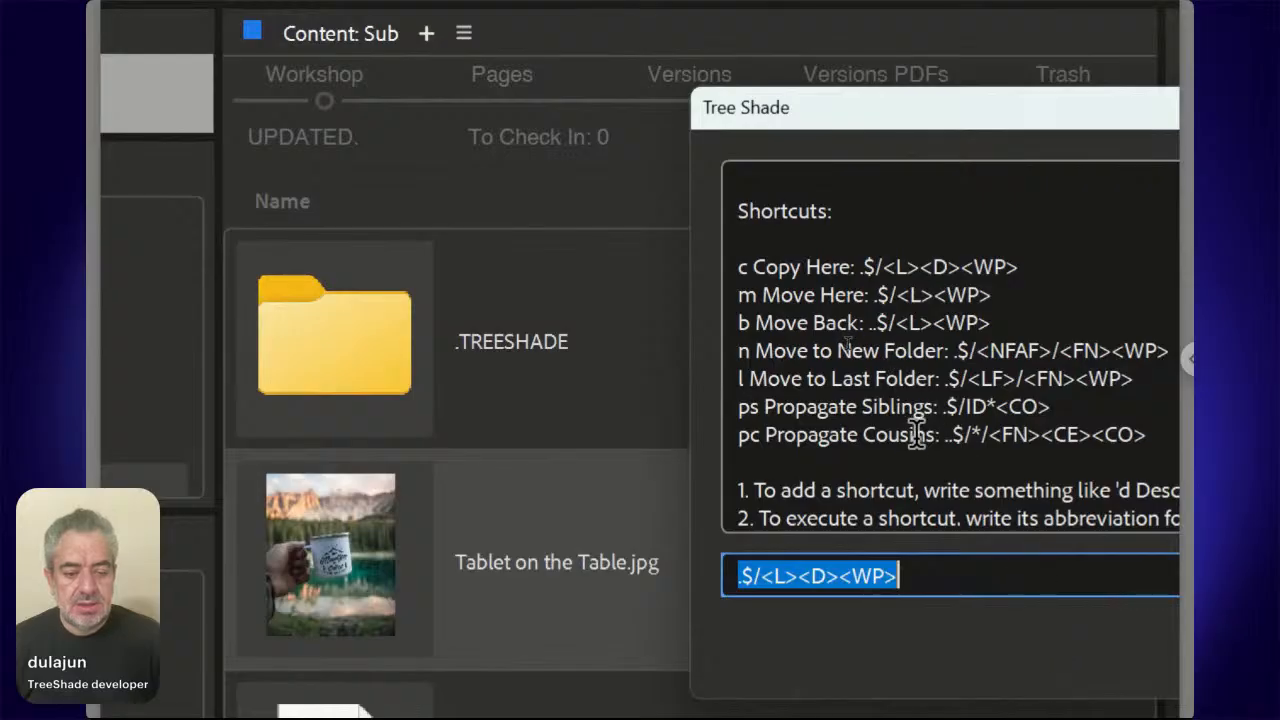
- Examine the list of path variables, conflict flags and replace patterns in the Change dialog, and close it without running anything
scroll(916, 432, down, 1)
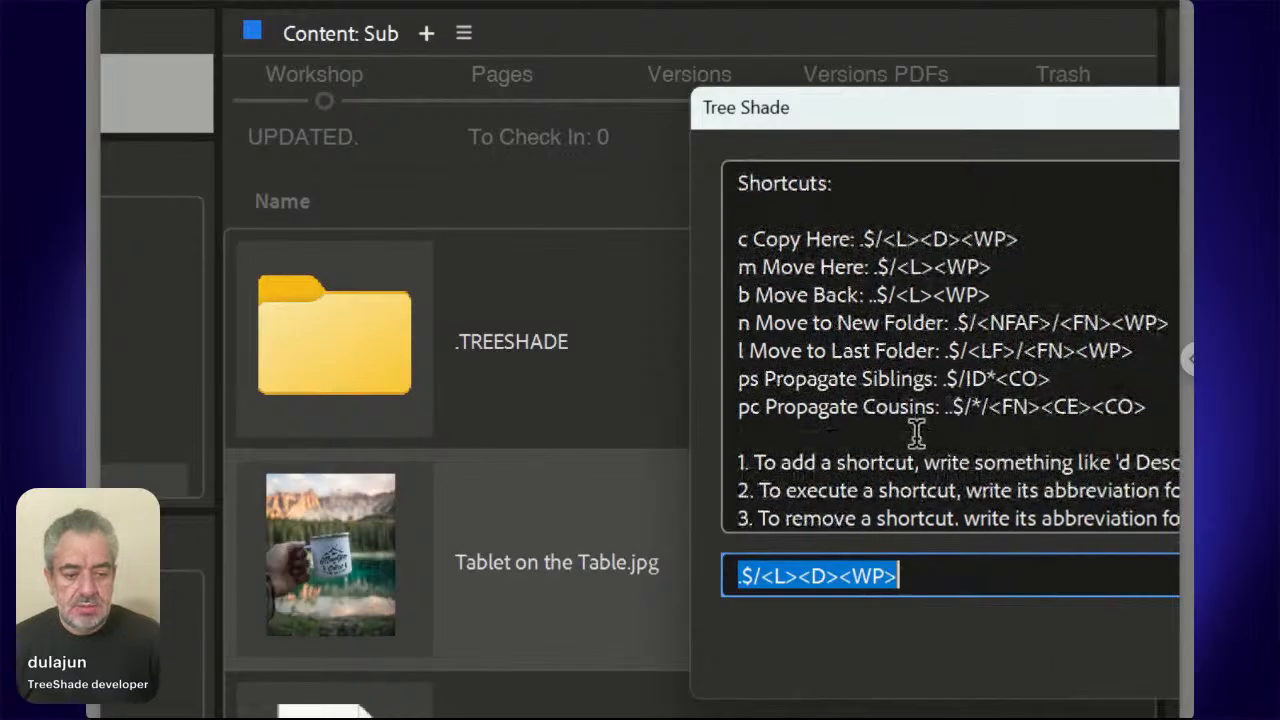
scroll(916, 432, down, 5)
scroll(916, 432, down, 6)
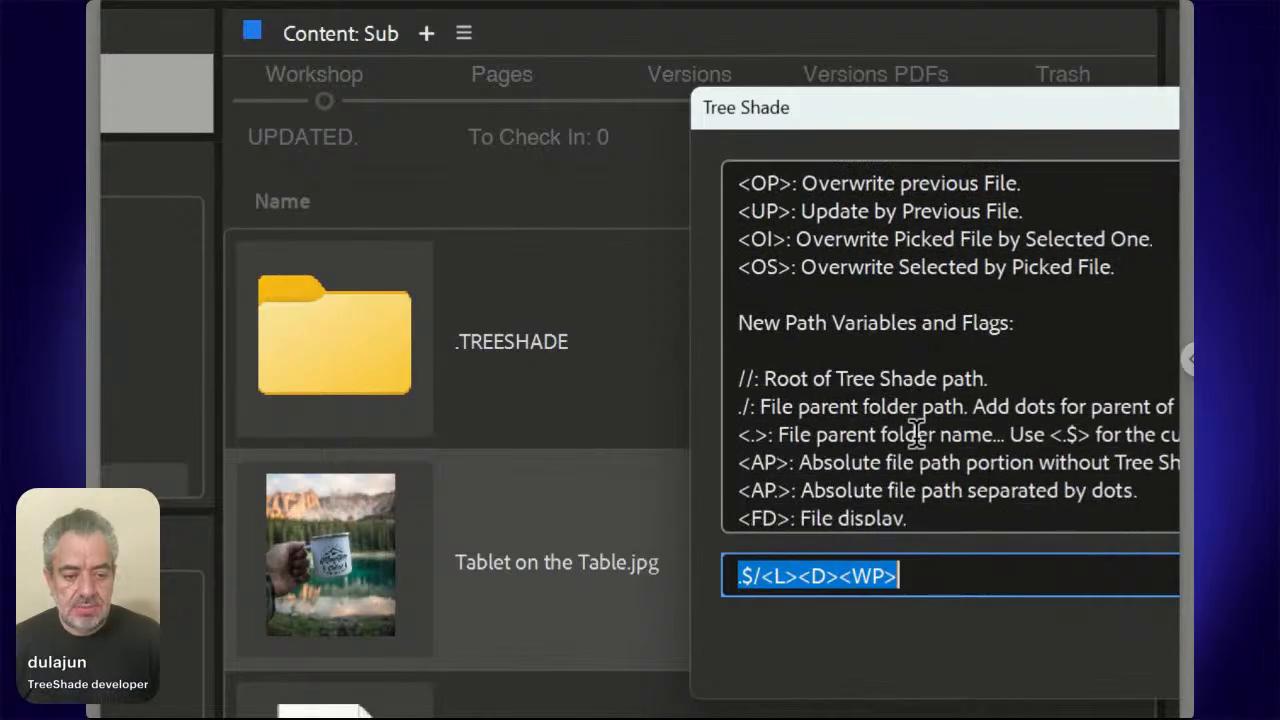
scroll(916, 432, down, 3)
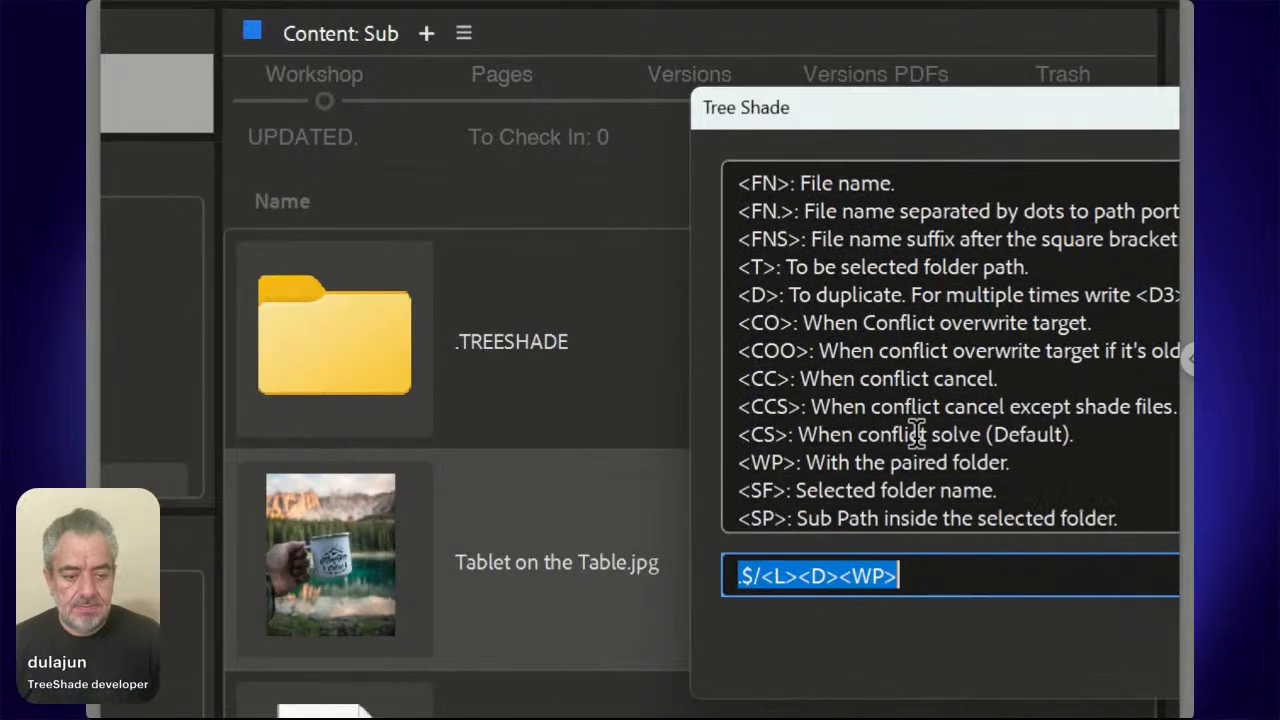
scroll(916, 432, down, 4)
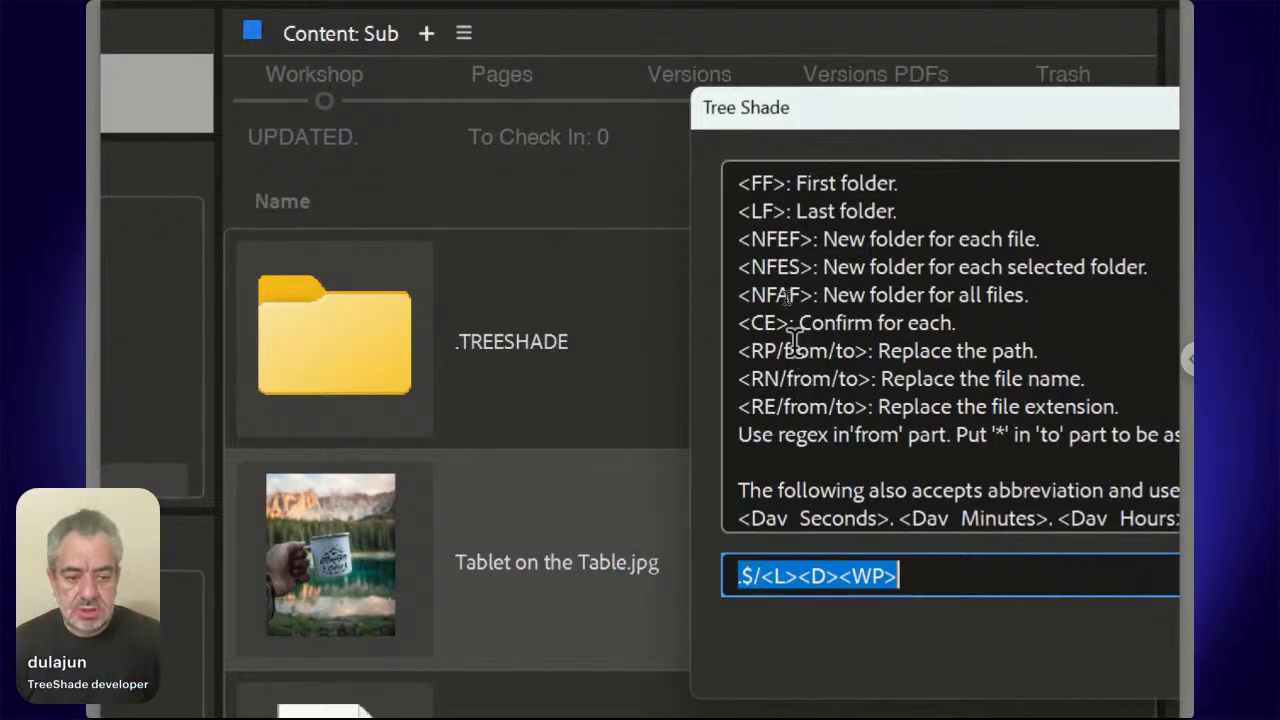
drag(784, 351, 826, 351)
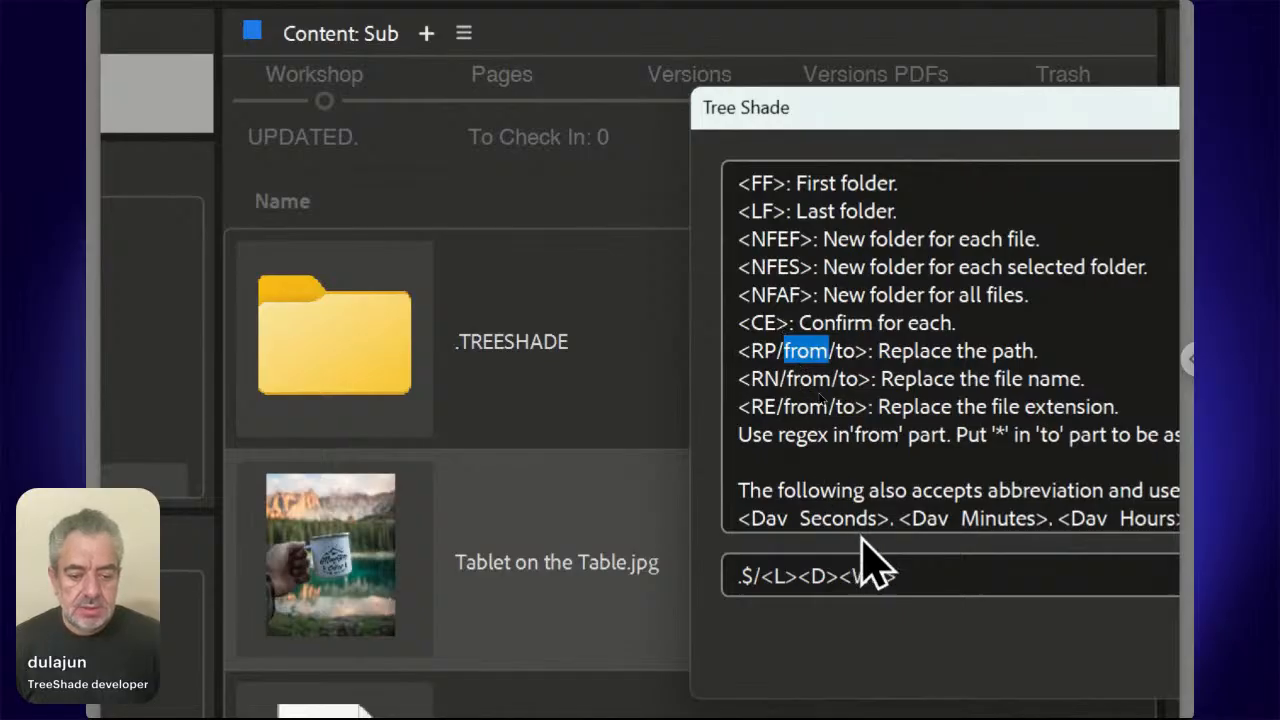
key(Escape)
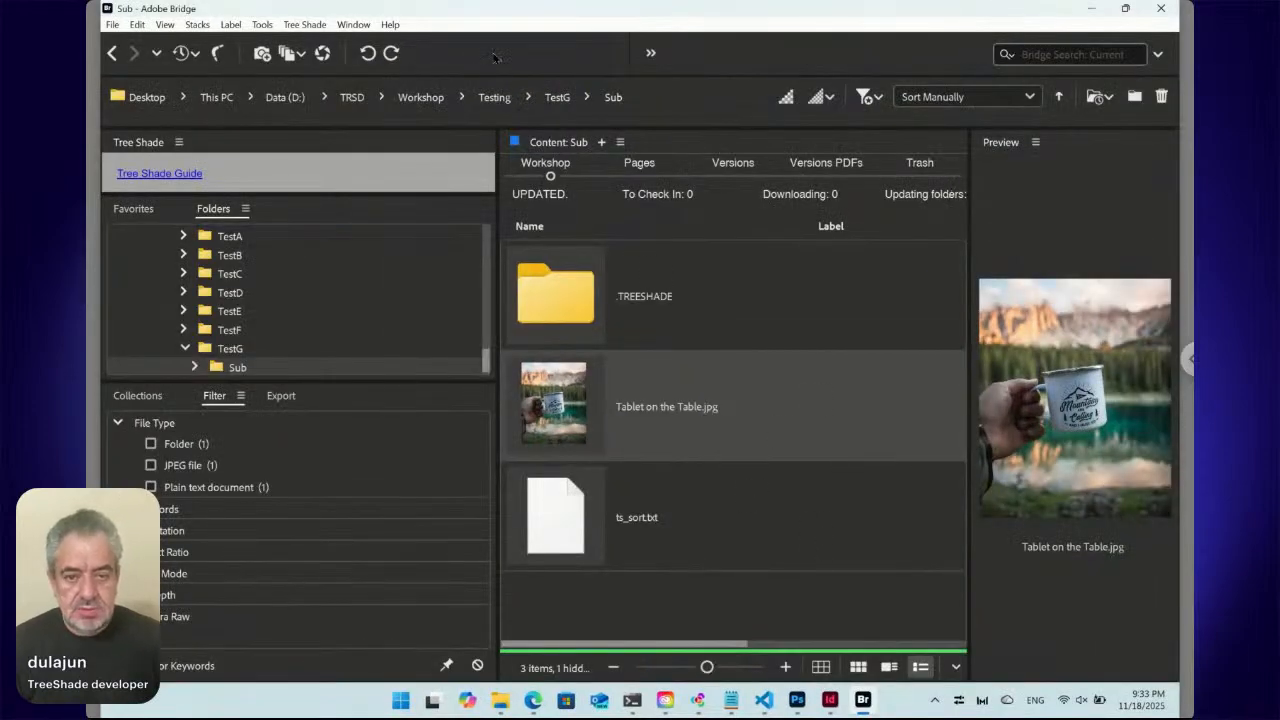
- Move Tablet on the Table.jpg from the Workshop Sub folder to the TreeShade trash
click(319, 28)
click(349, 94)
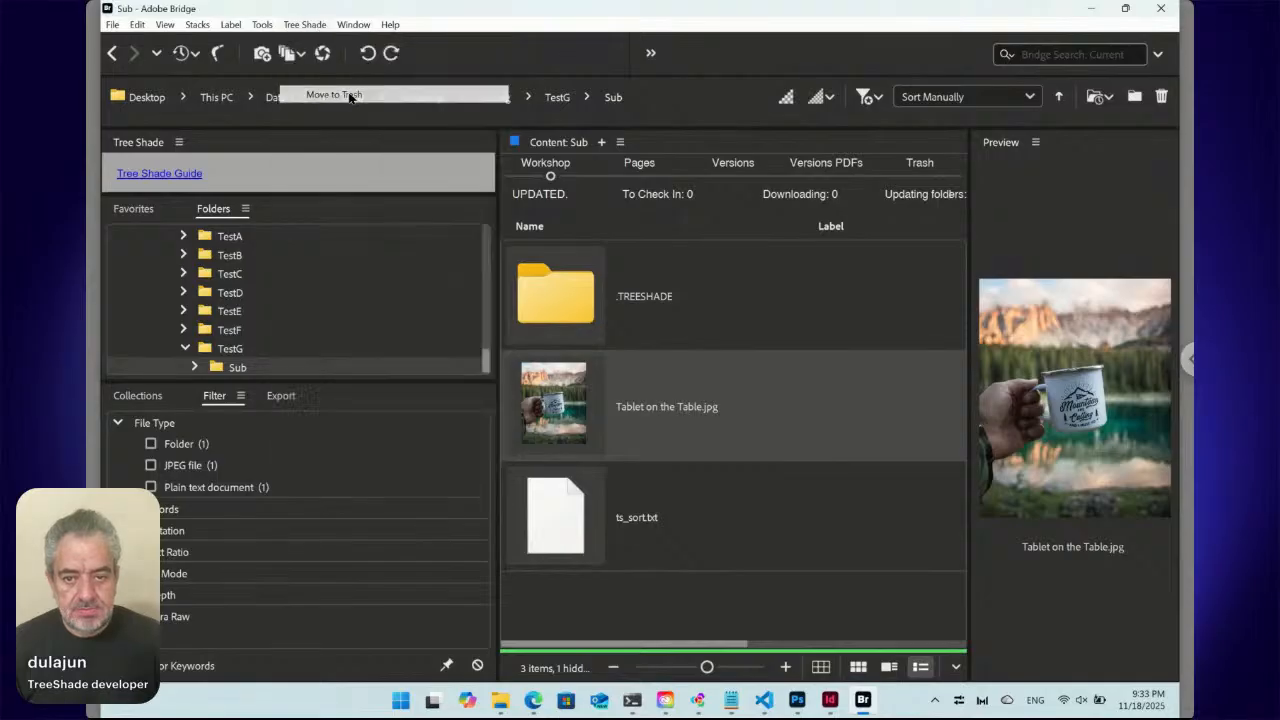
click(718, 402)
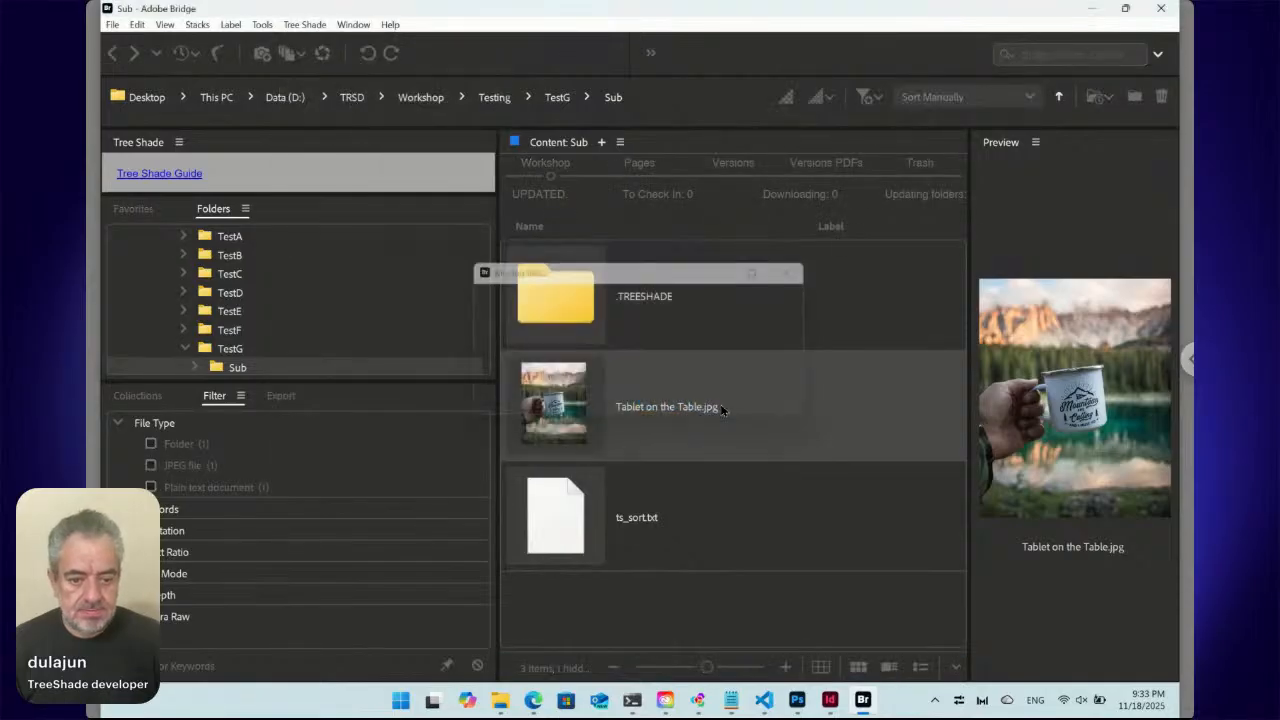
- Copy the tablet, hand-holding-white-mug, train, chair-and-table, pexels-pixabay-276583 and mid-century living room images from Downloads into the Sub folder in Bridge
mouse_move(500, 700)
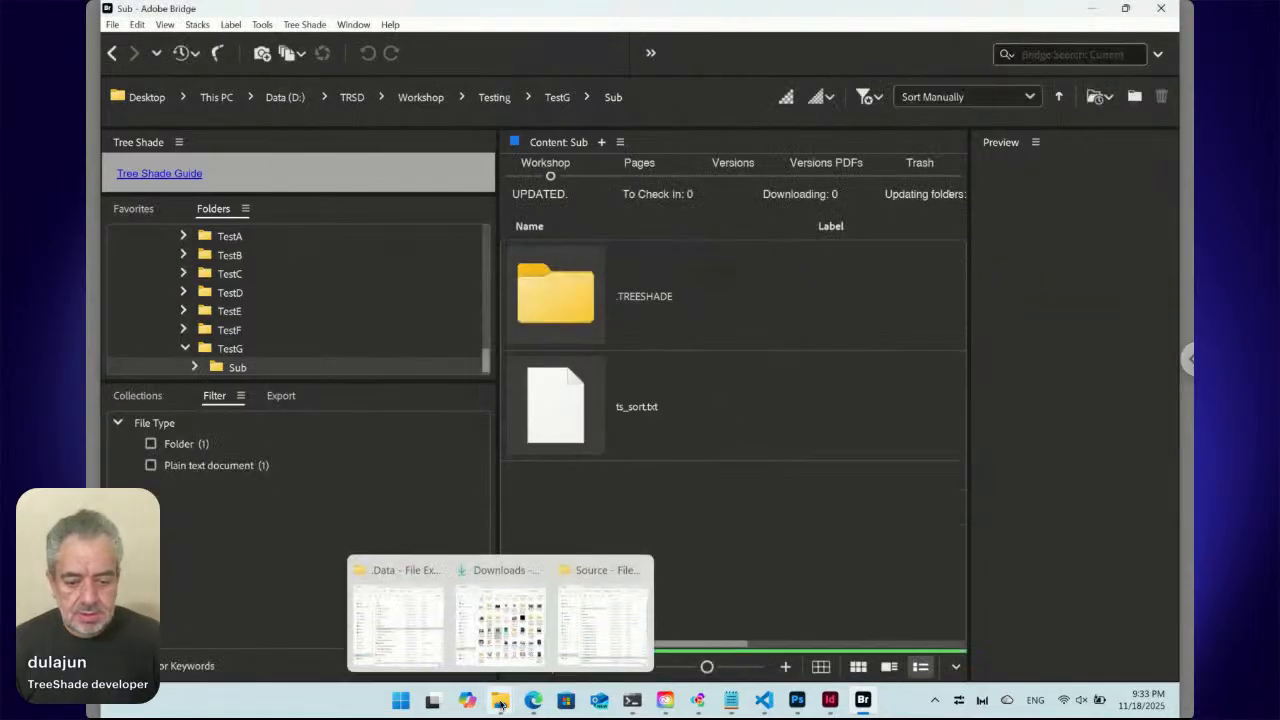
click(507, 597)
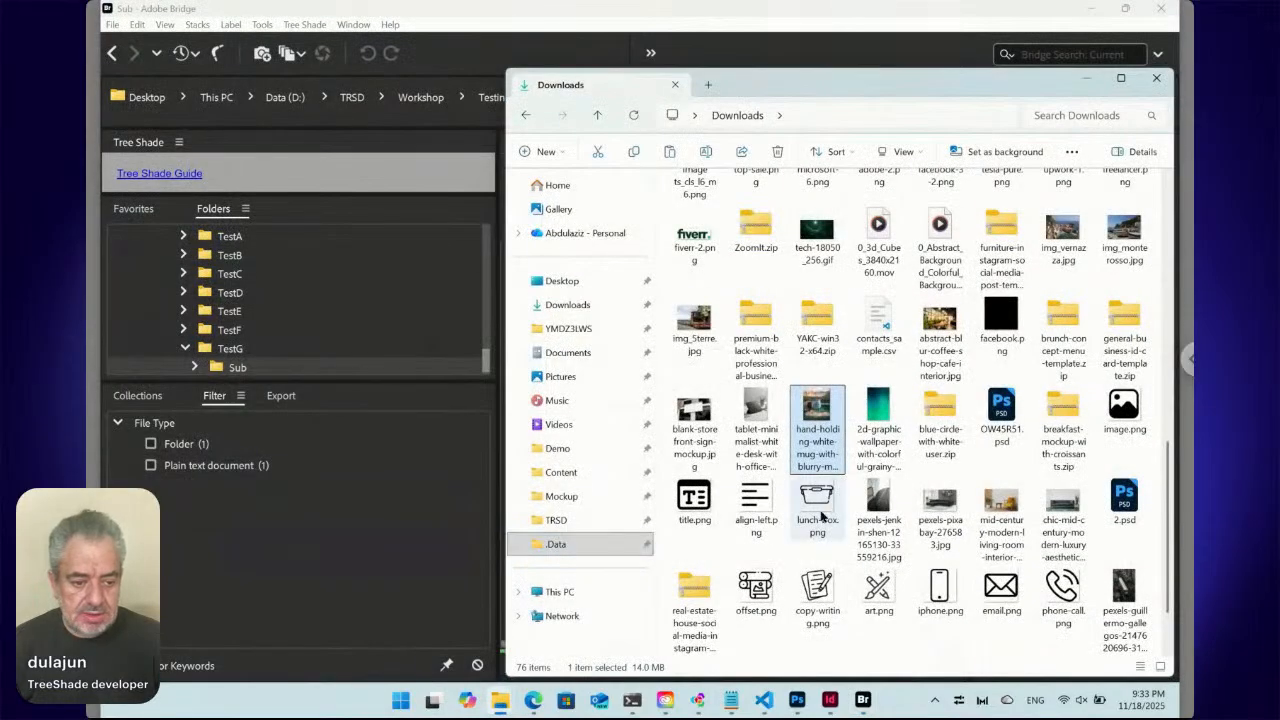
click(858, 505)
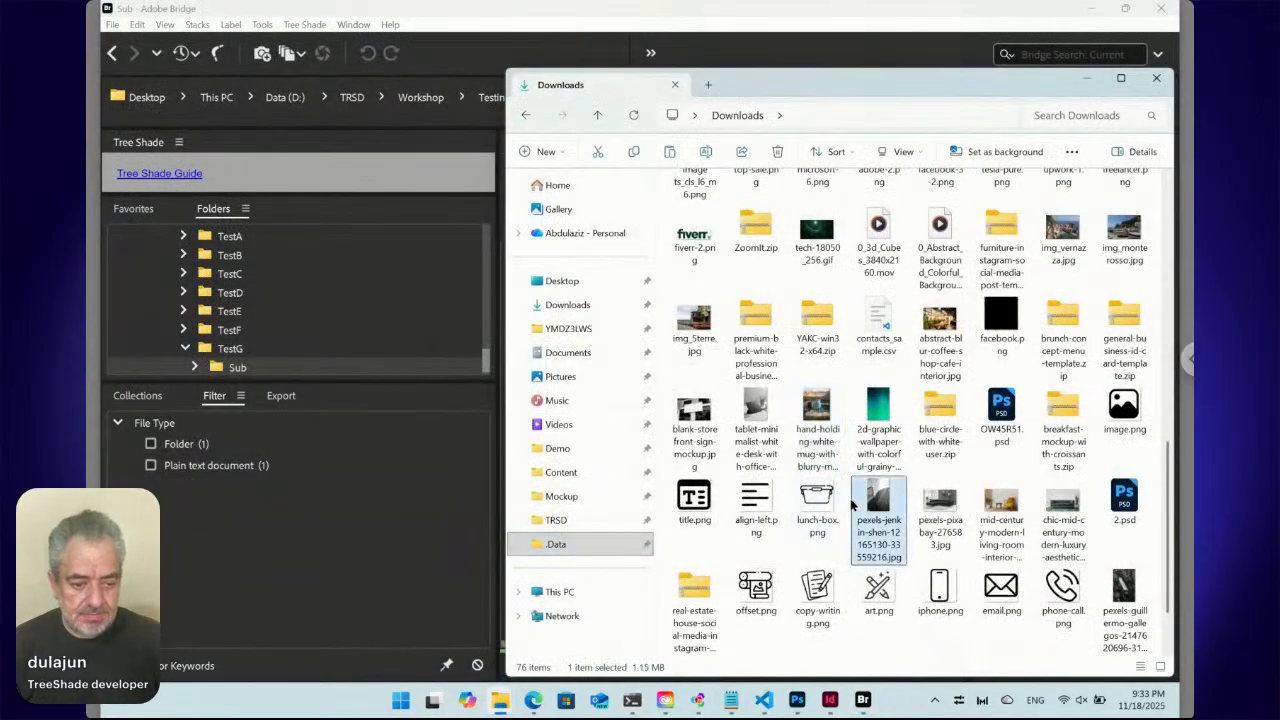
shift+click(1043, 512)
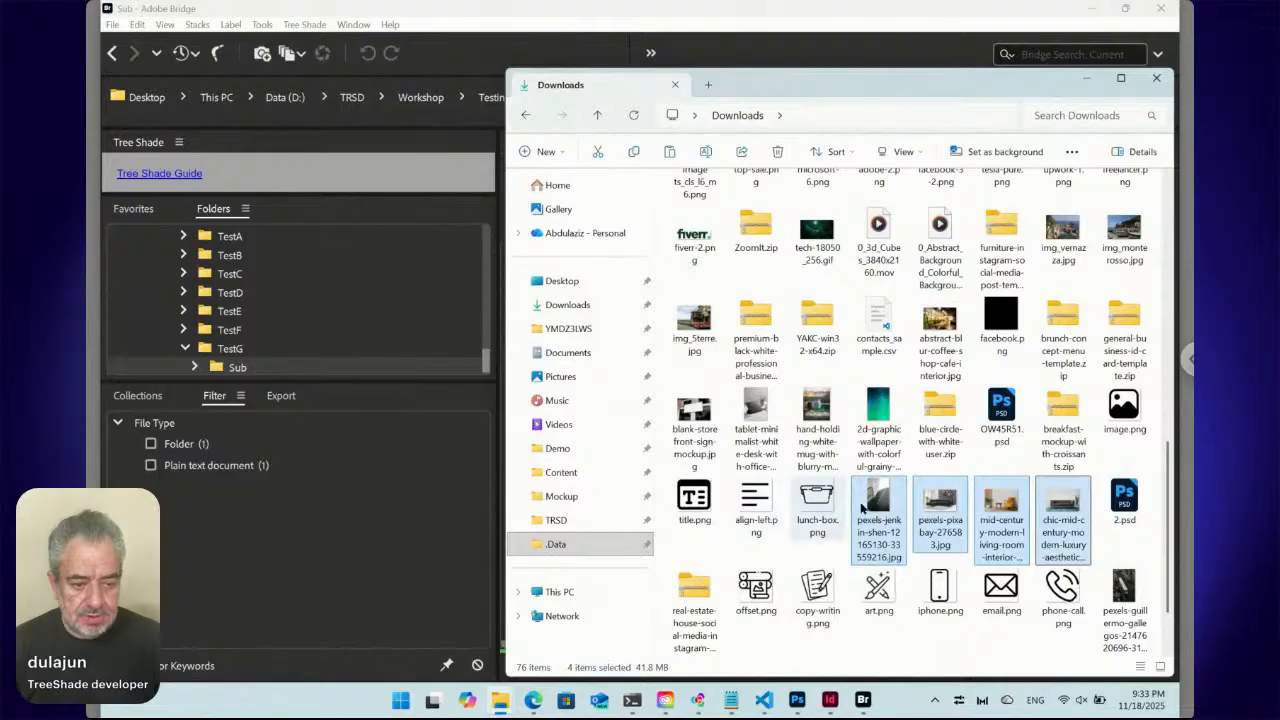
click(997, 512)
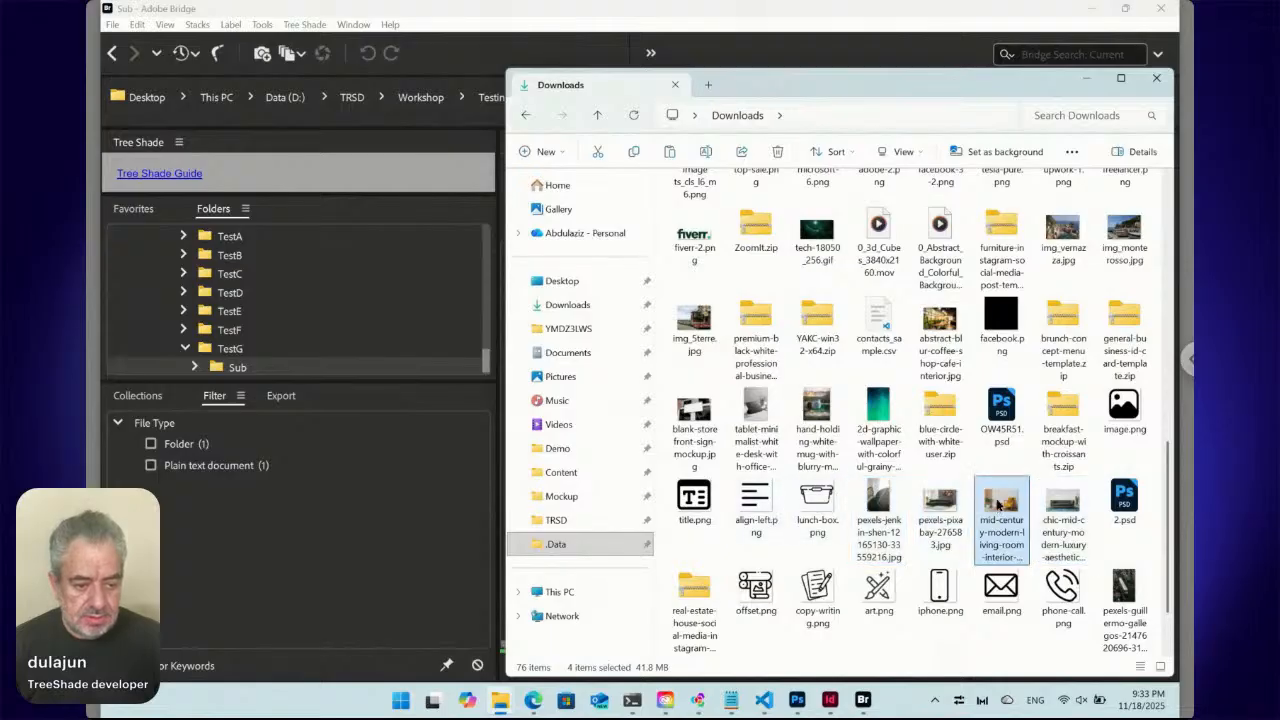
ctrl+click(944, 505)
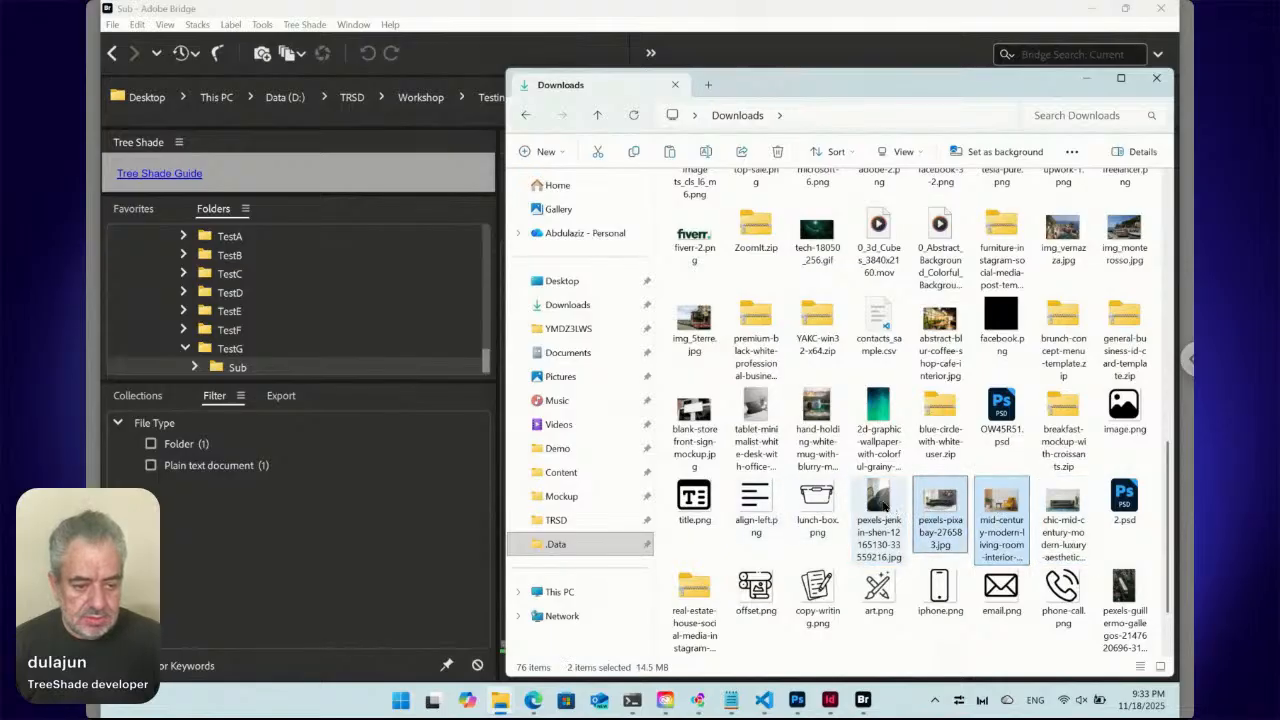
ctrl+click(882, 507)
ctrl+click(820, 426)
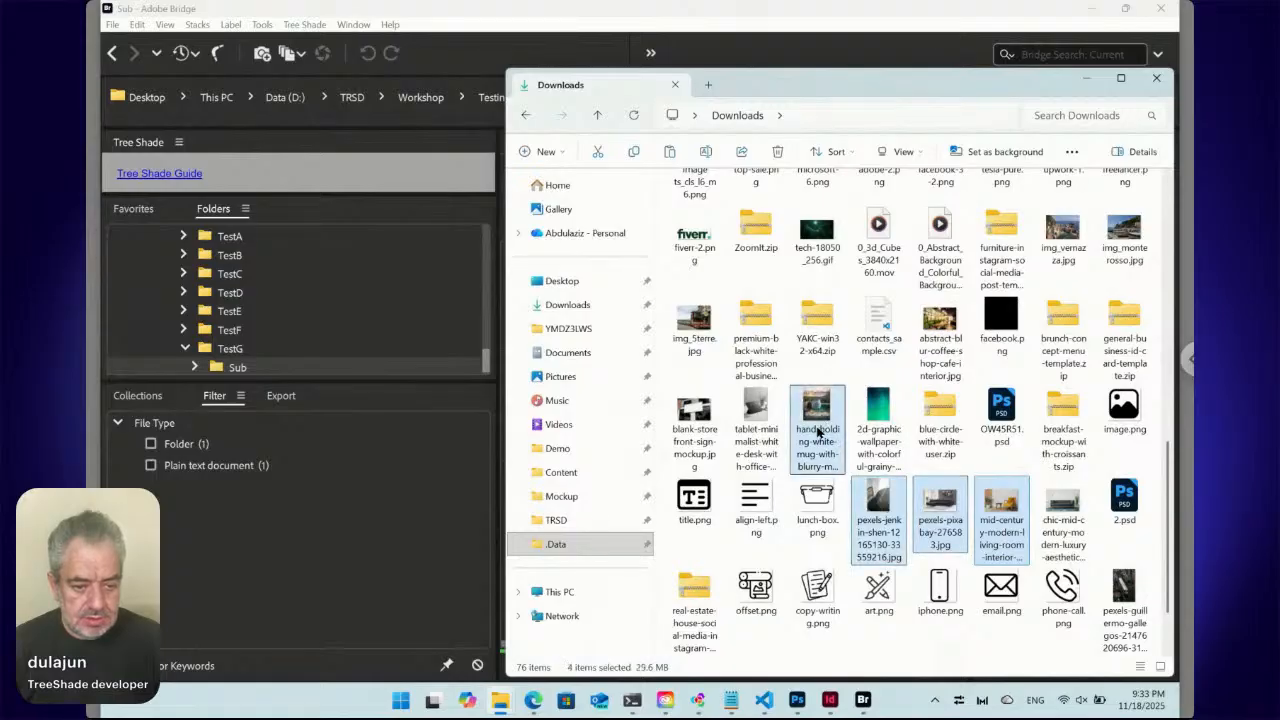
ctrl+click(760, 410)
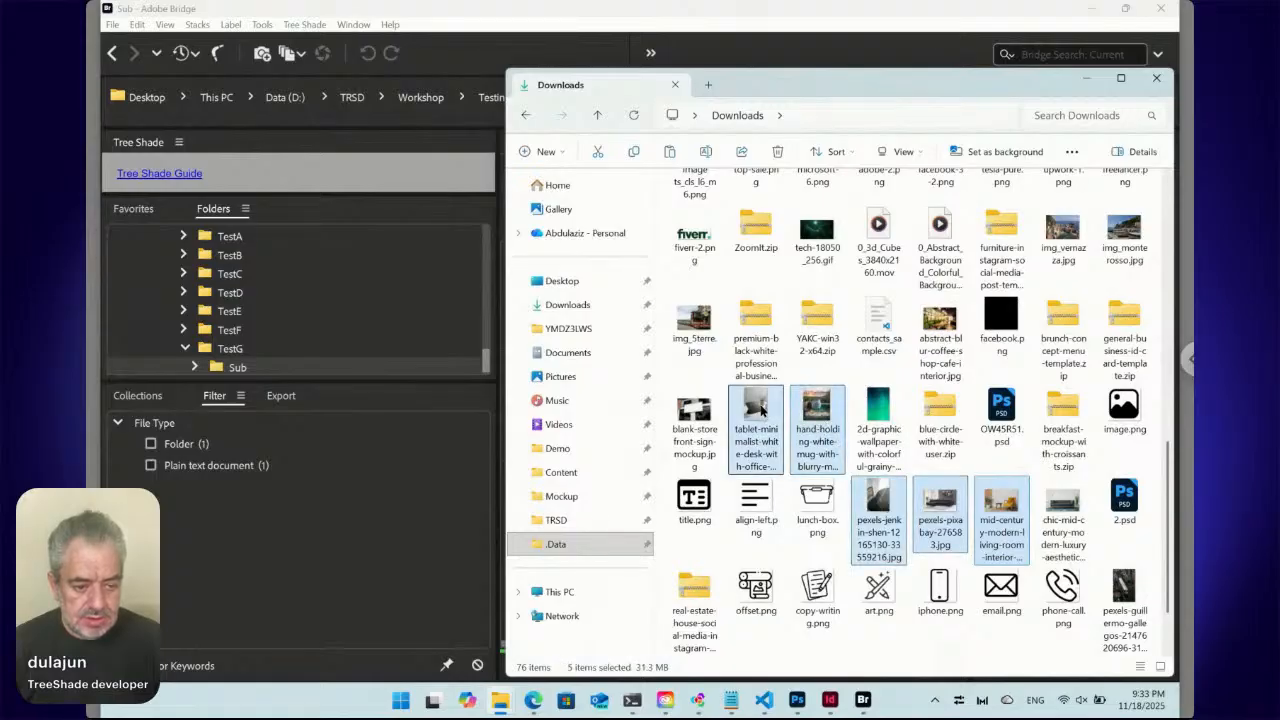
ctrl+click(1133, 593)
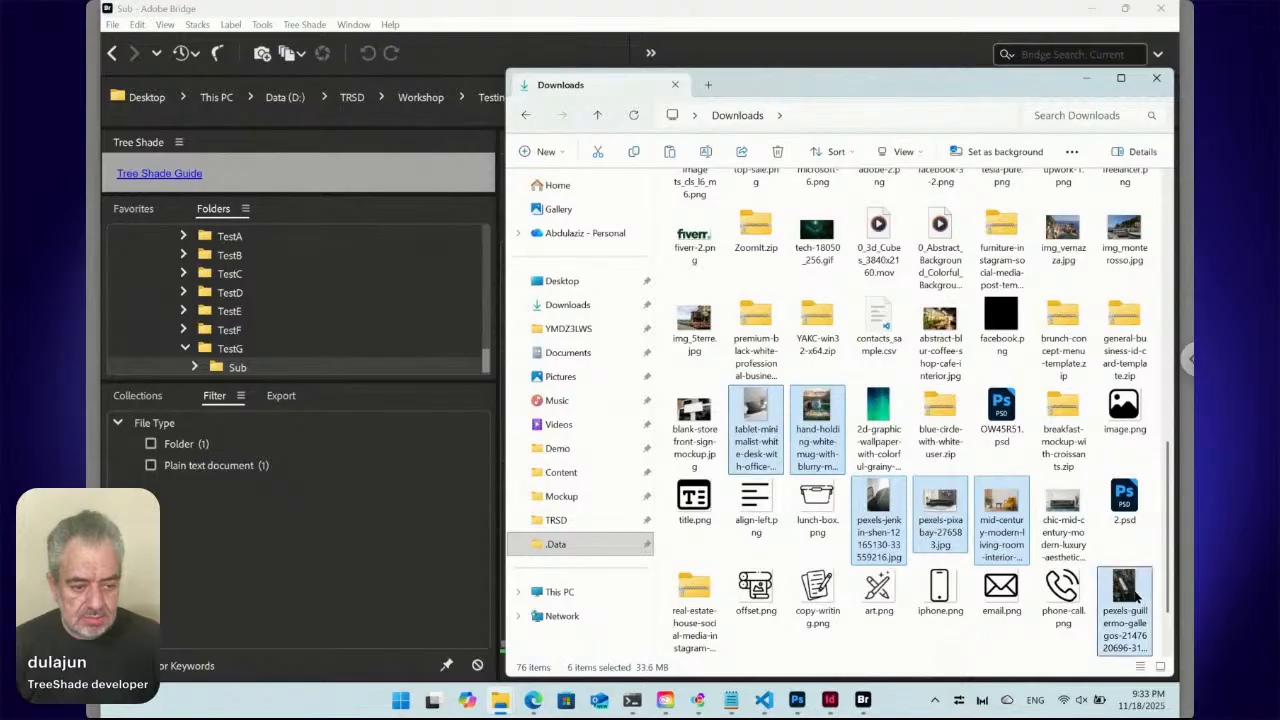
click(863, 699)
key(ctrl+v)
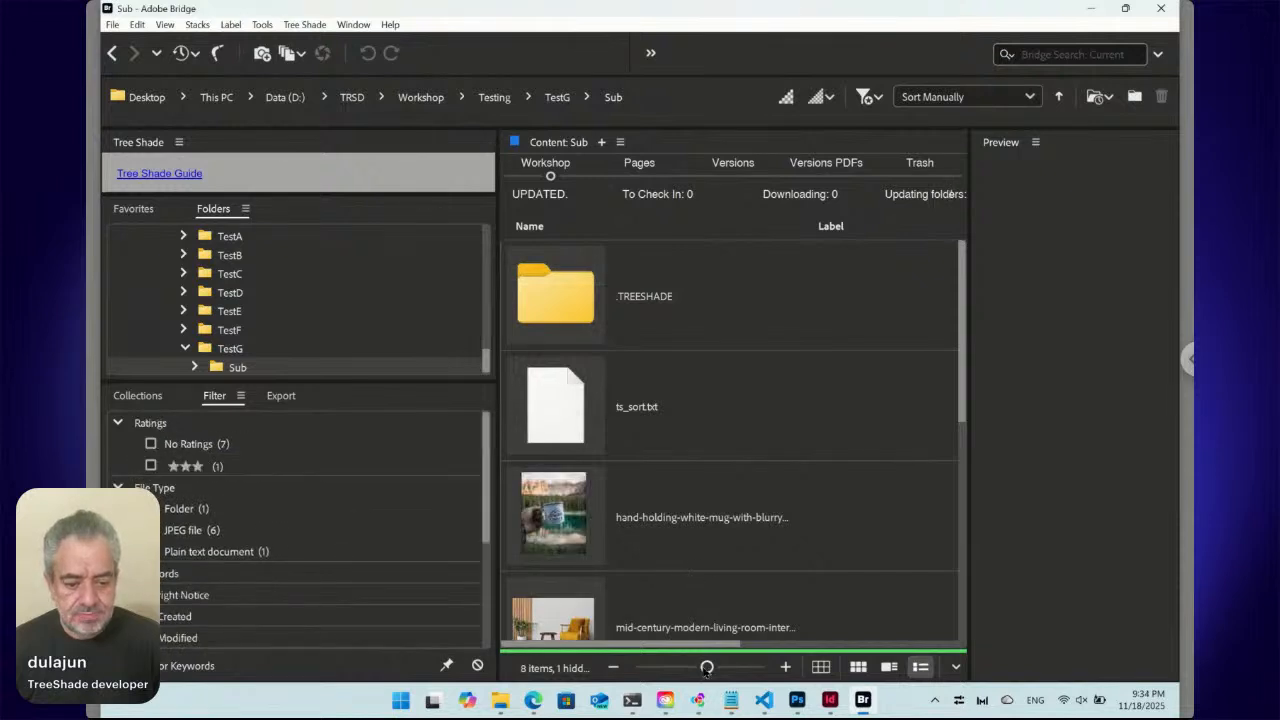
- Reduce the thumbnail size in the Sub folder's content list and look through the pasted images
drag(706, 669, 672, 670)
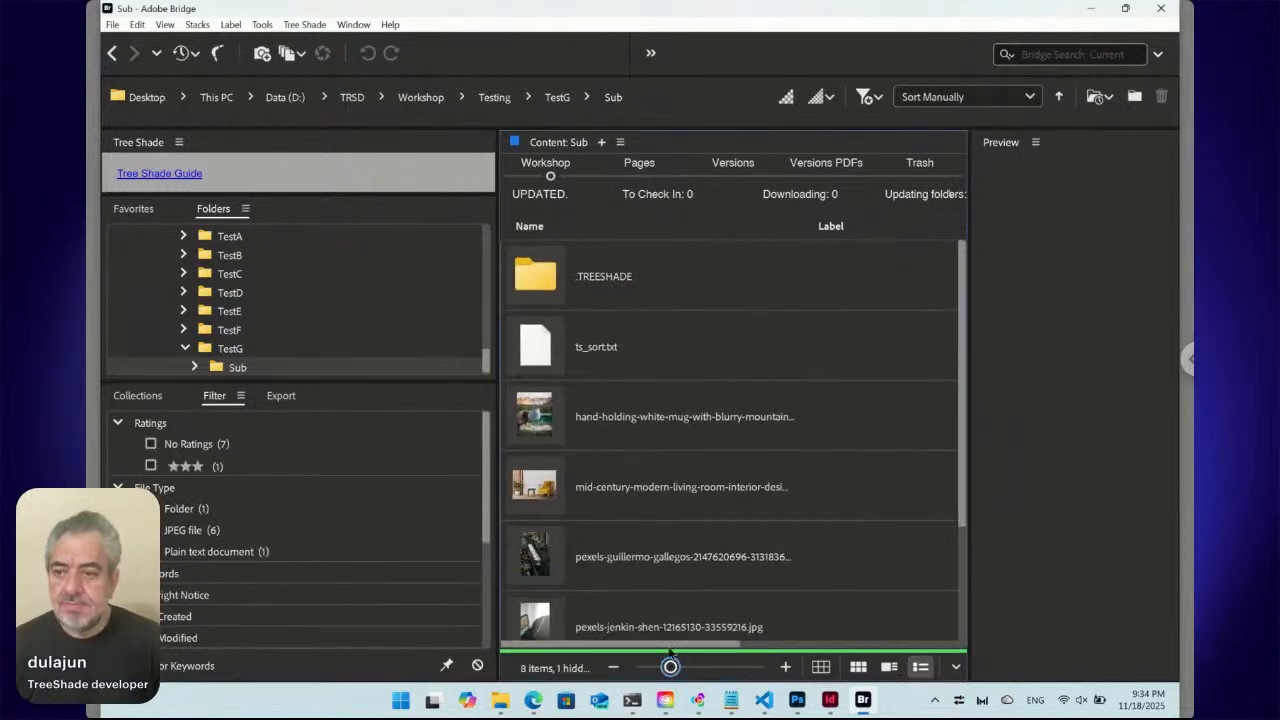
drag(958, 438, 959, 518)
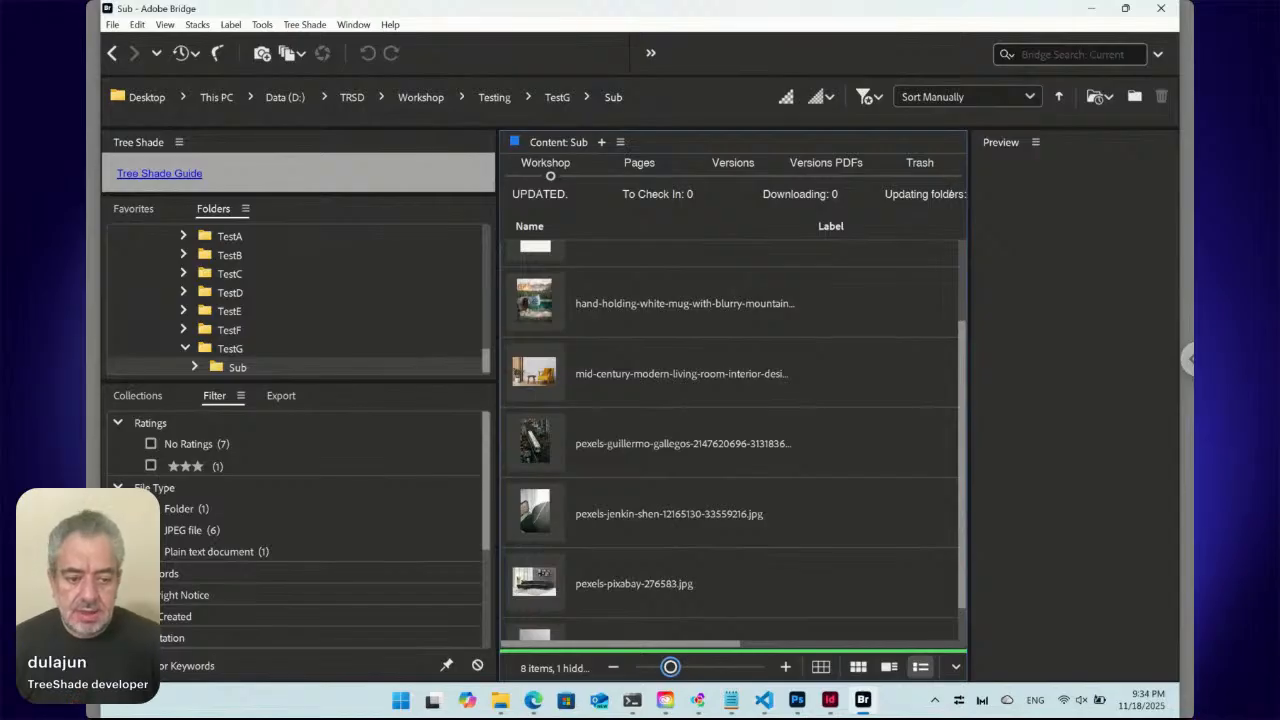
drag(962, 499, 964, 419)
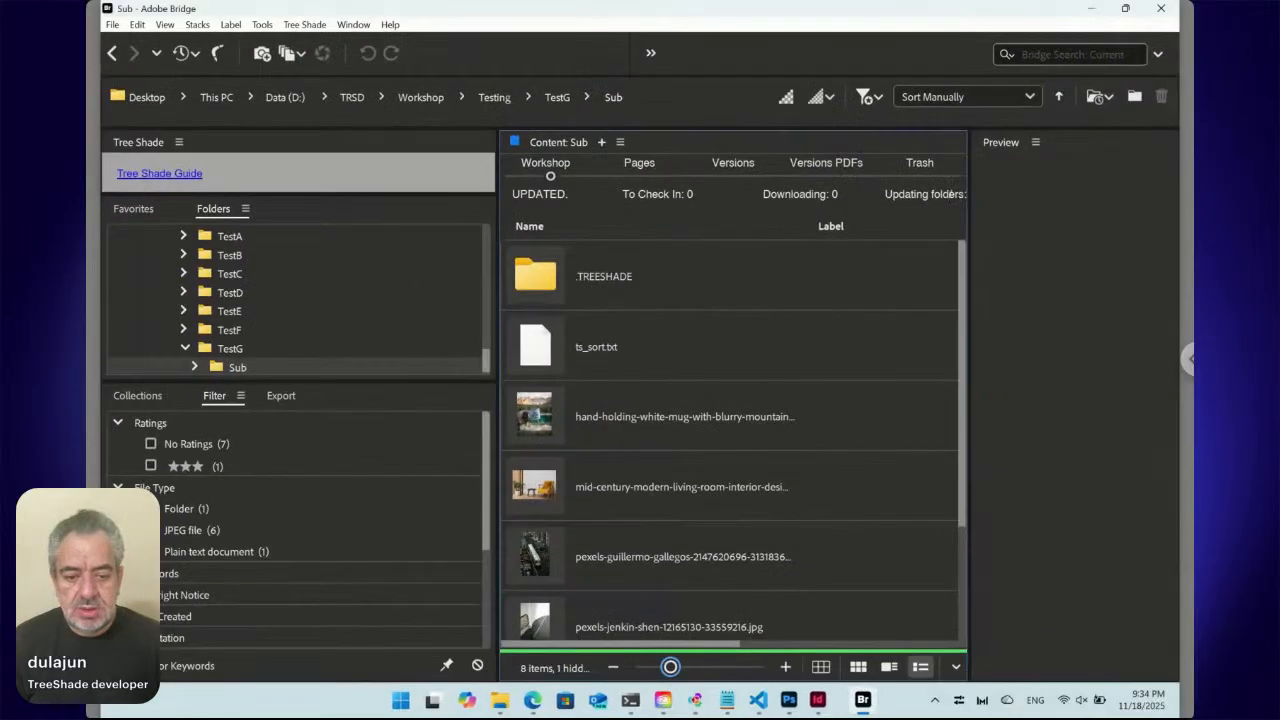
- Reorder the images manually: place the train photo before the white mug image and the chair-and-table photo before the mid-century living room image
click(545, 560)
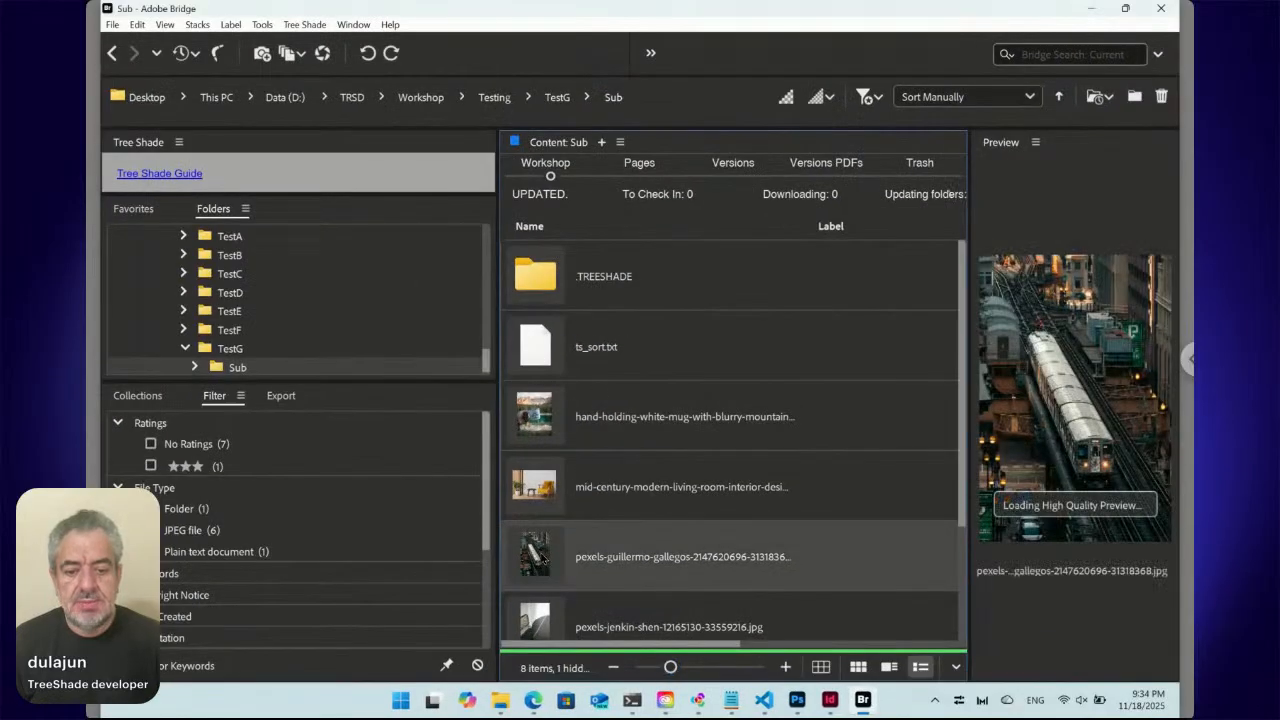
drag(537, 560, 555, 392)
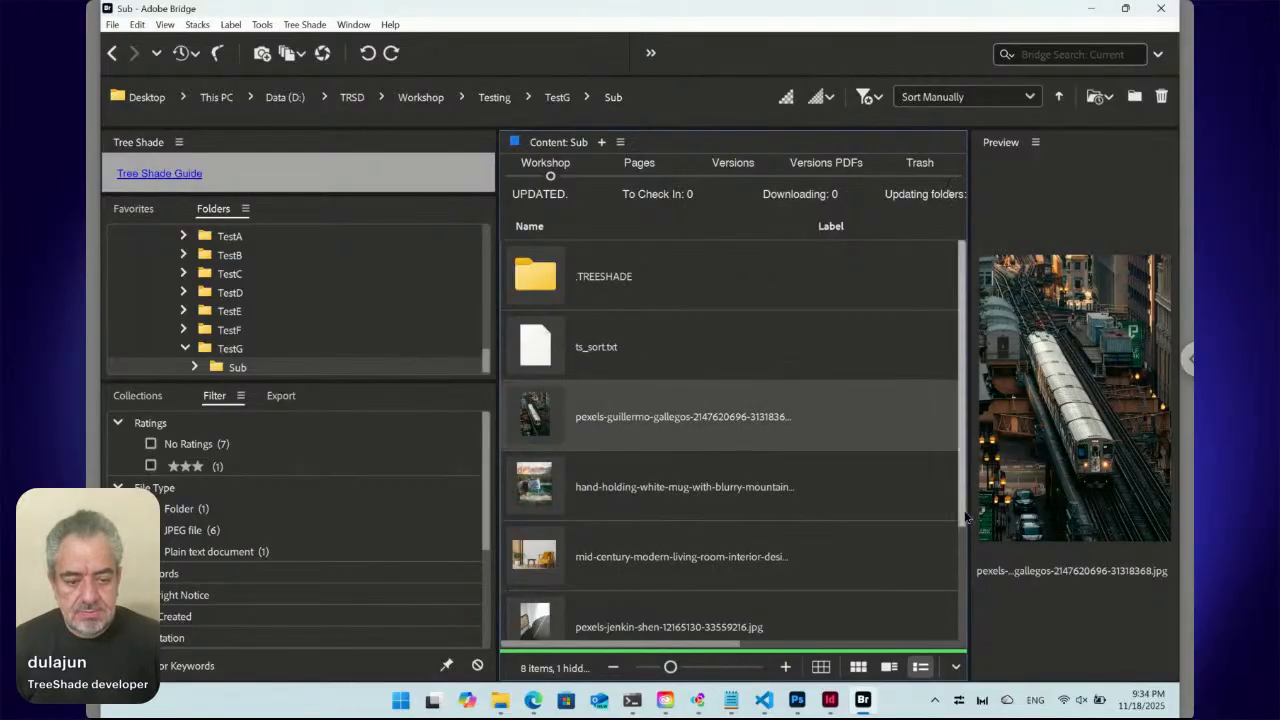
drag(967, 519, 960, 630)
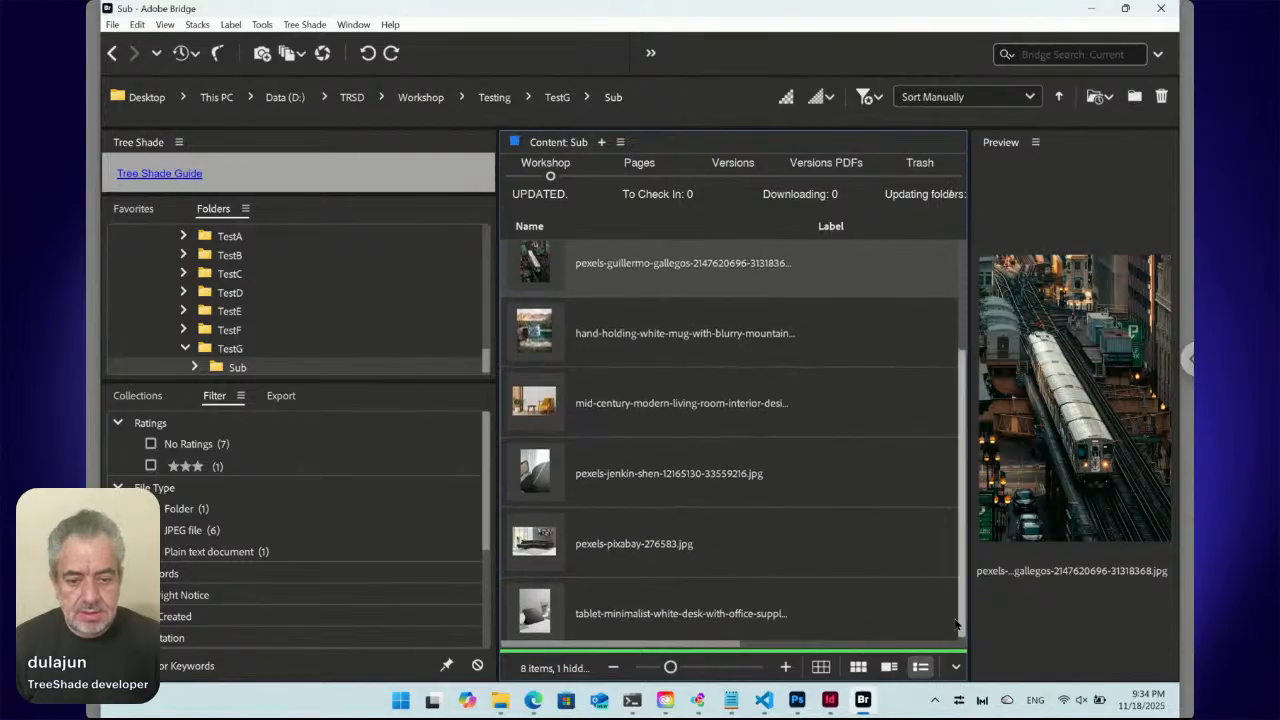
drag(534, 478, 553, 375)
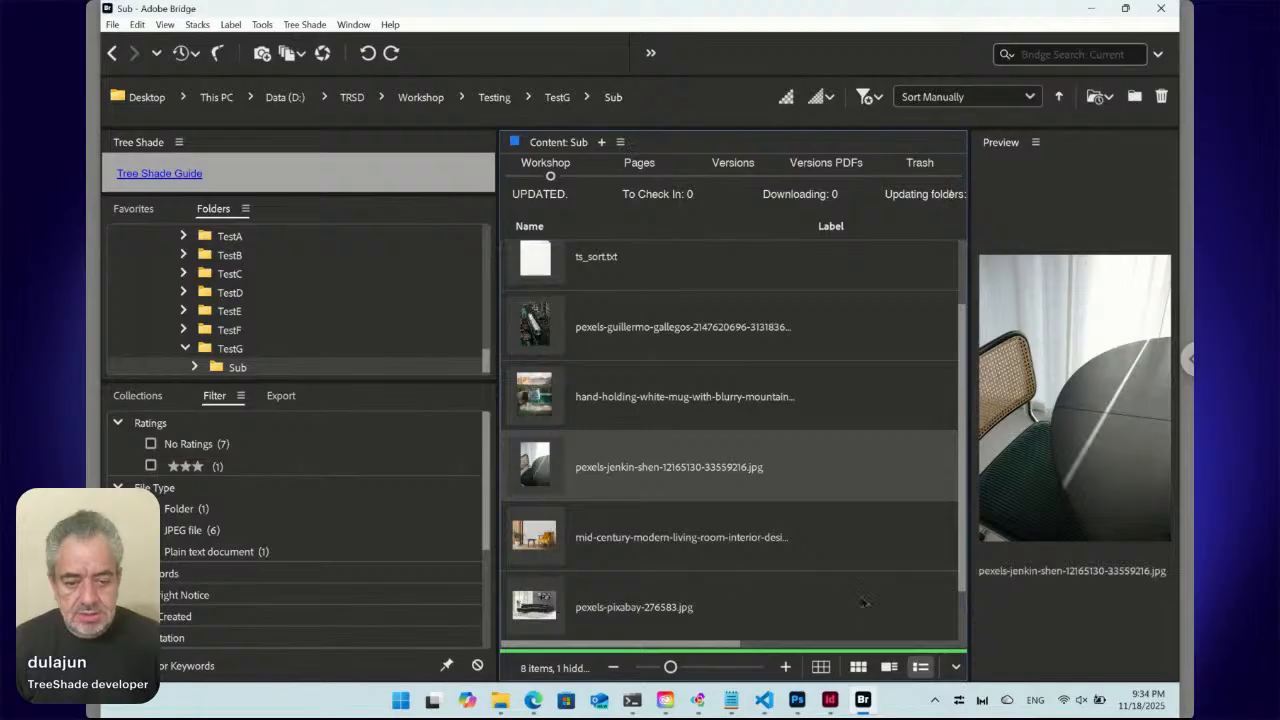
drag(964, 586, 960, 647)
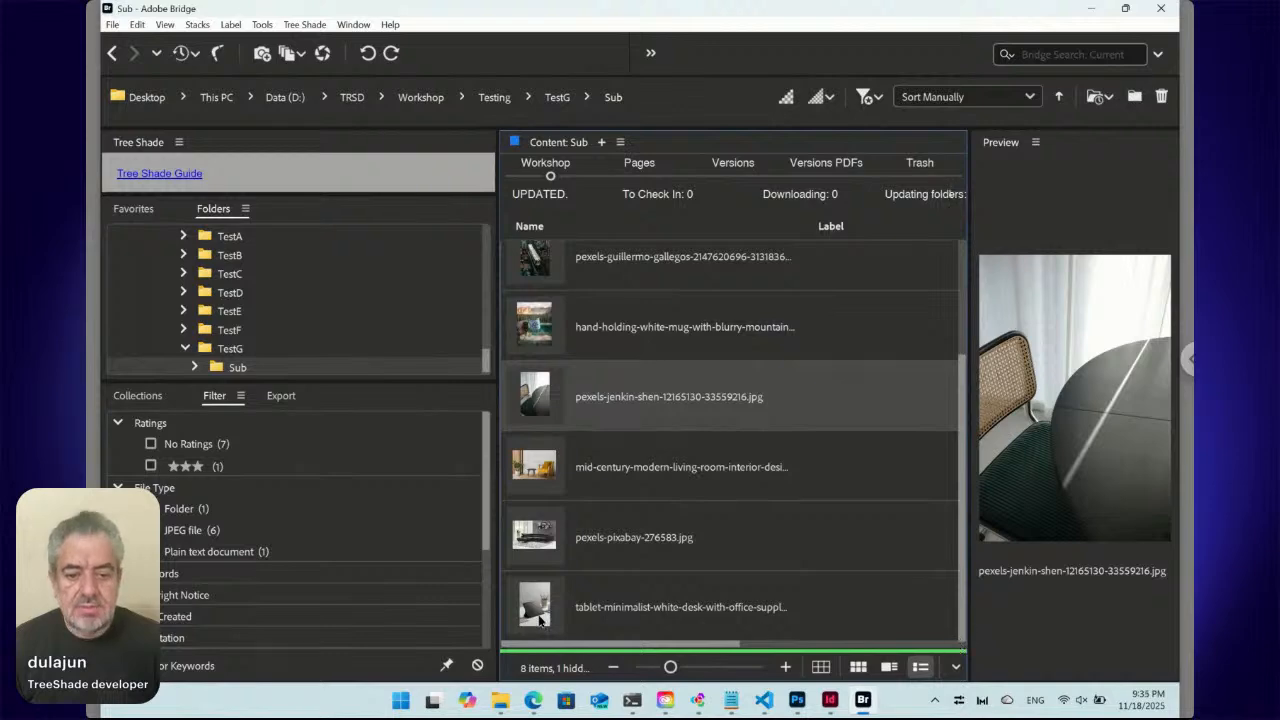
- Update the ts_sort.txt file with TreeShade, open it to check the listed file names, and close it without editing
click(305, 25)
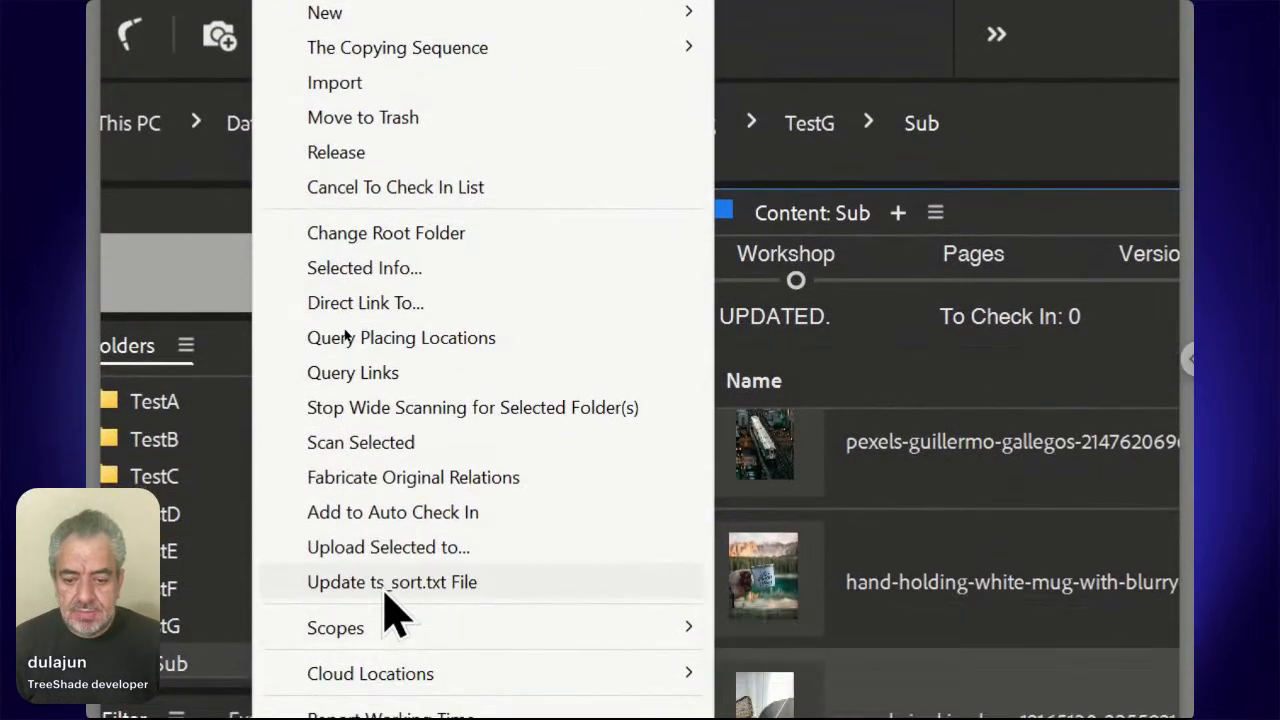
click(406, 584)
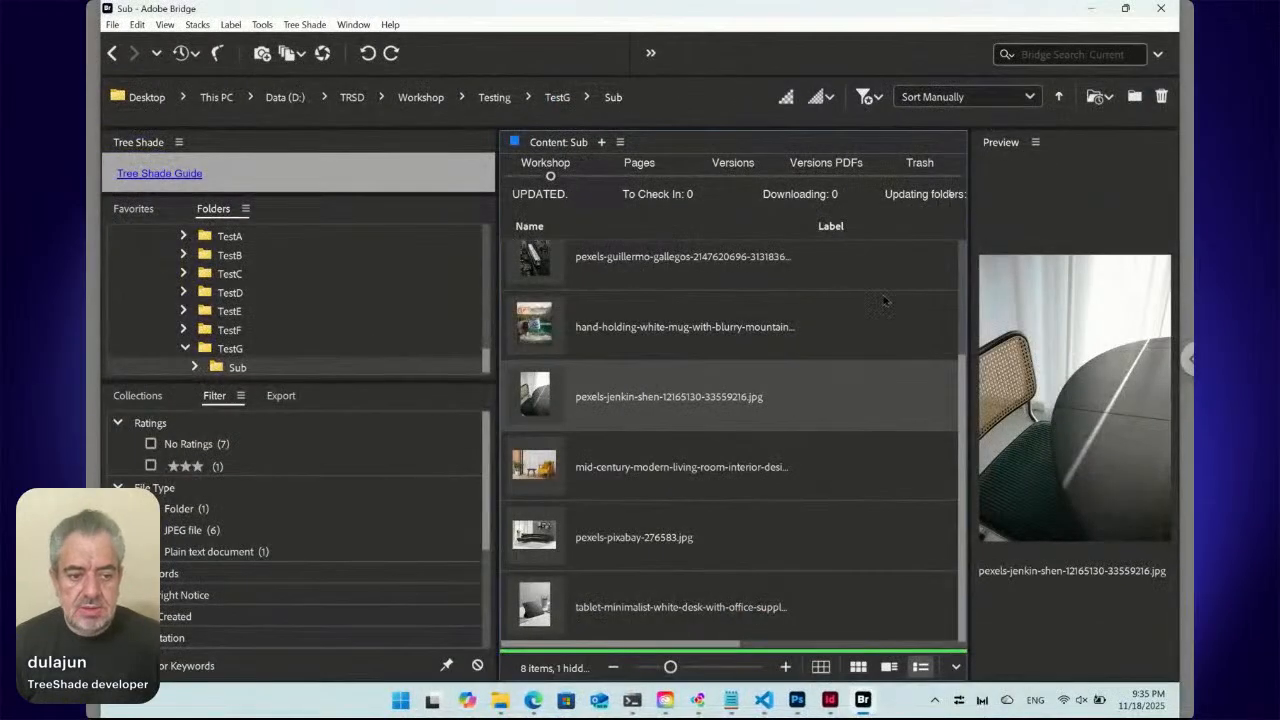
scroll(700, 360, up, 3)
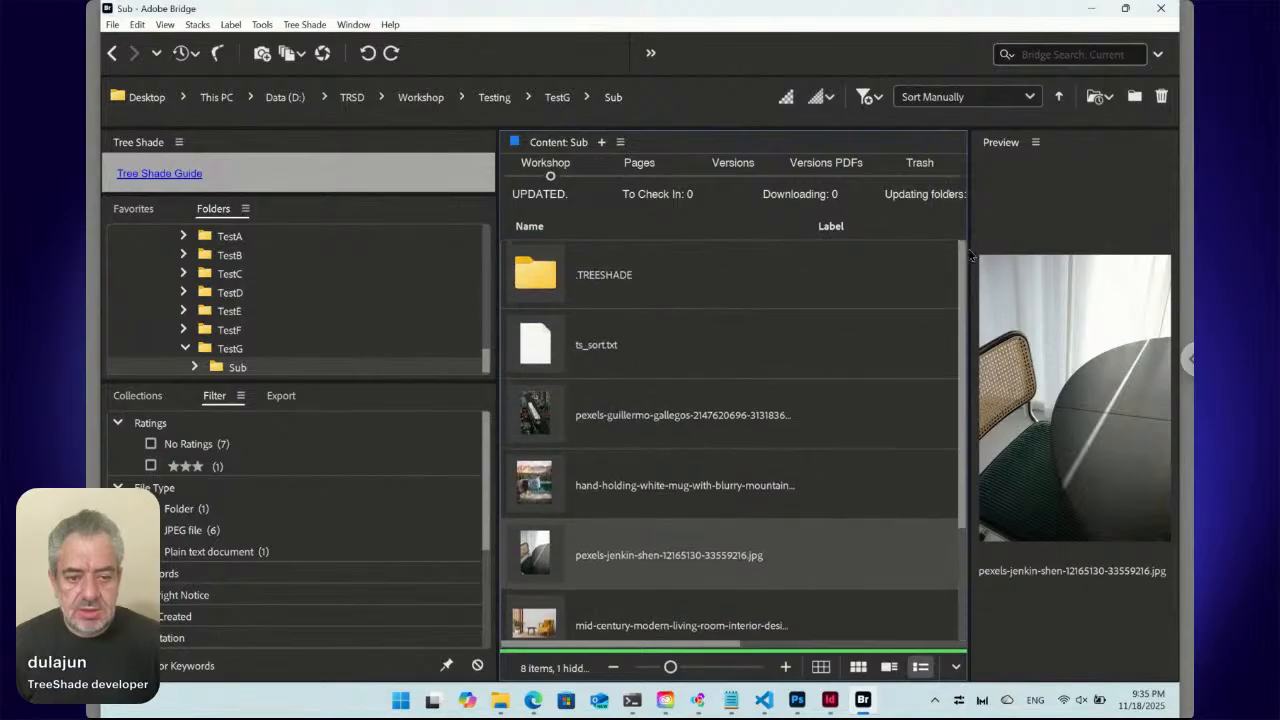
click(656, 347)
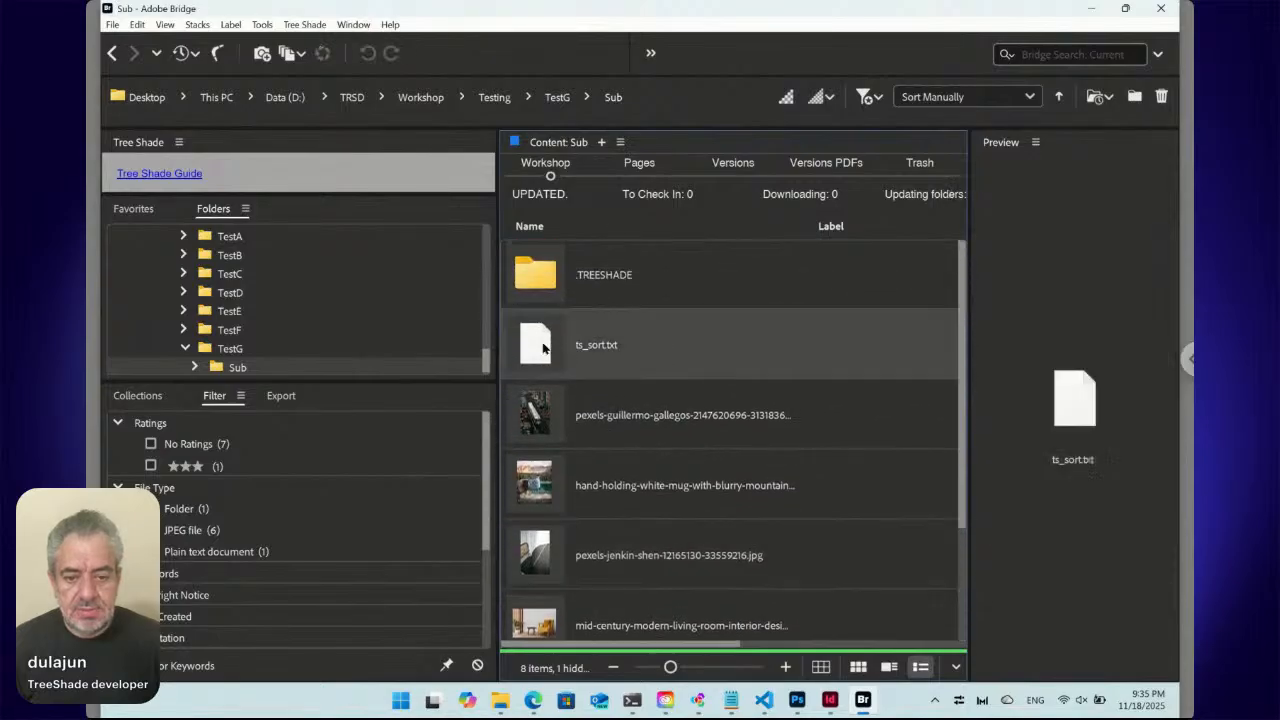
double_click(543, 347)
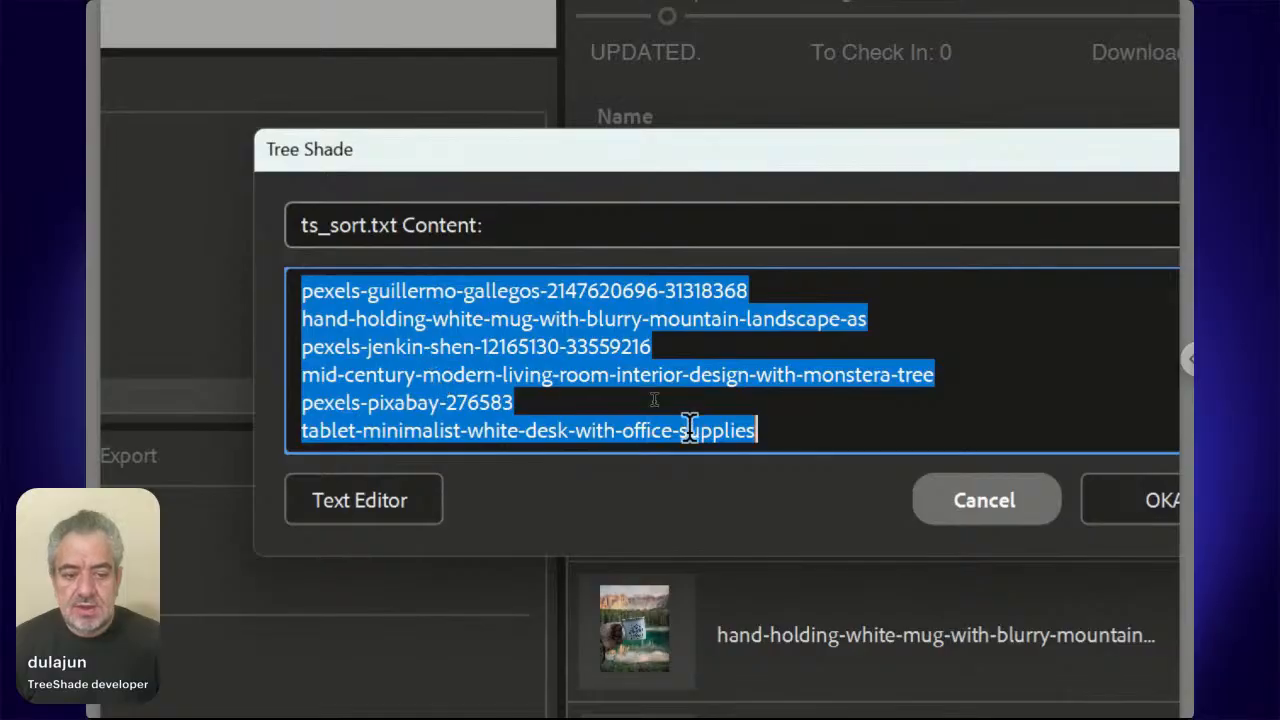
click(960, 515)
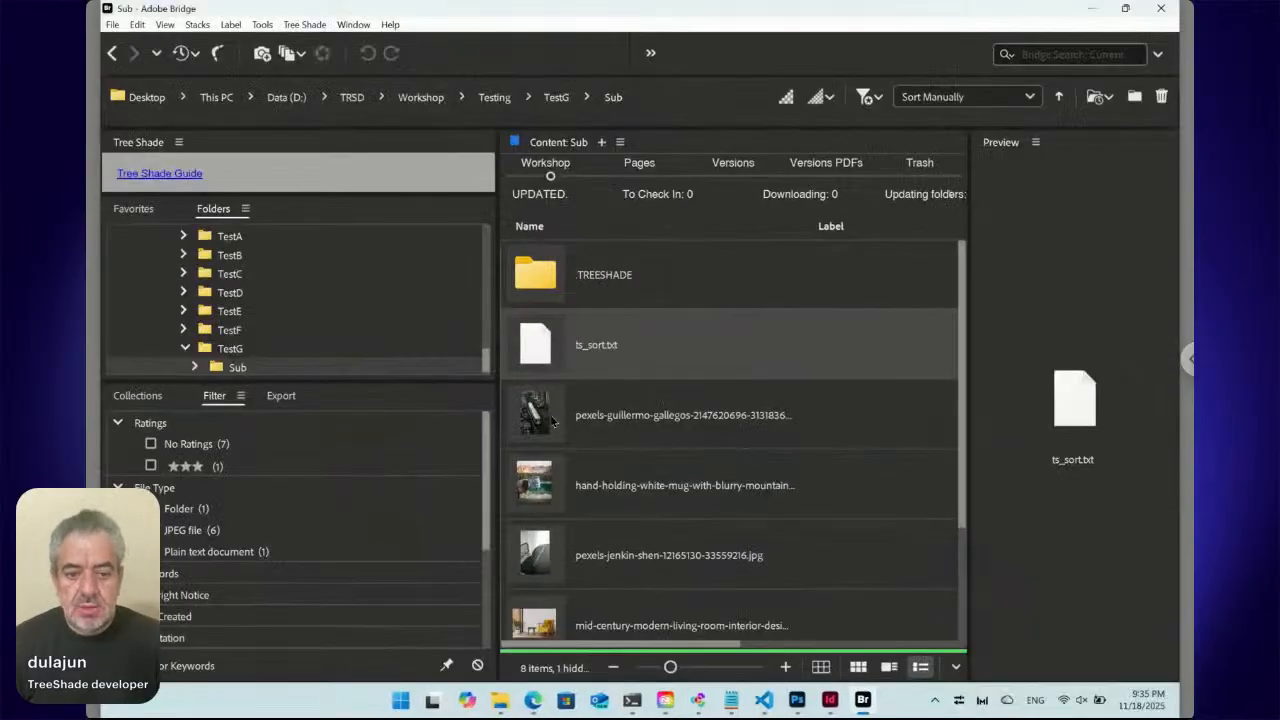
- Select all six images in the Sub folder, open the Change command's Run dialog for them and move it clear of the thumbnails
click(552, 423)
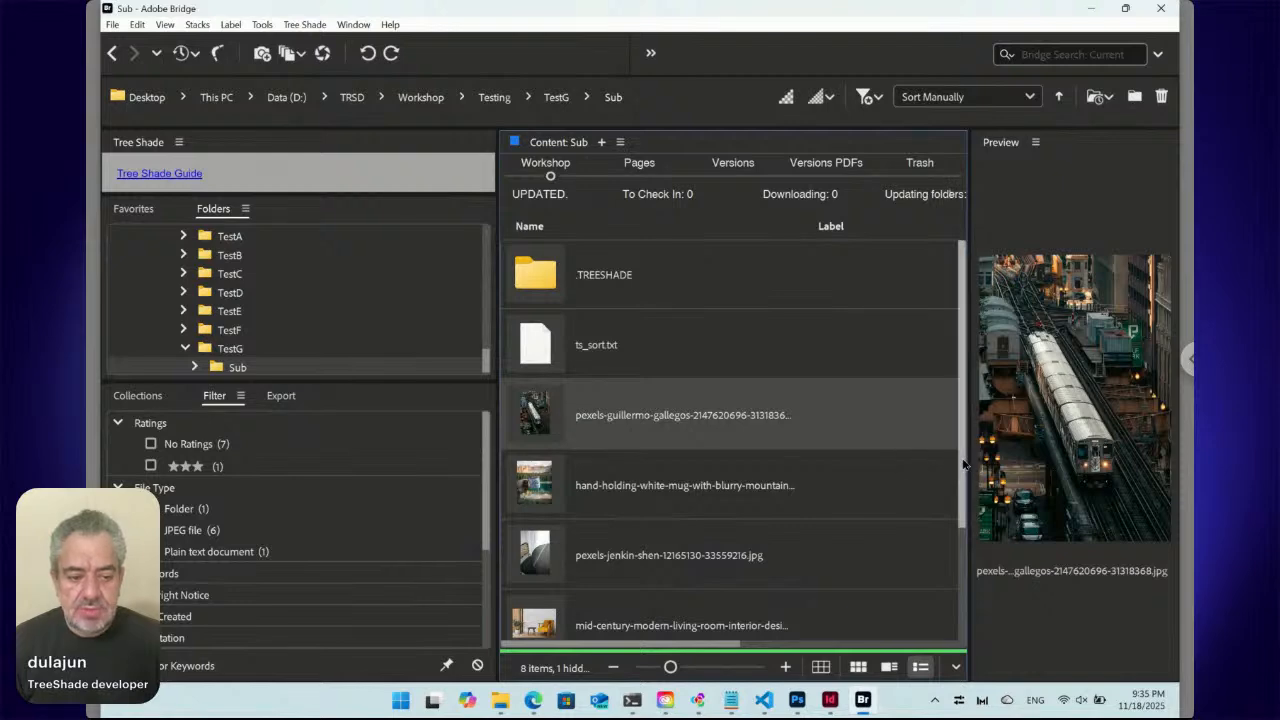
drag(961, 462, 952, 597)
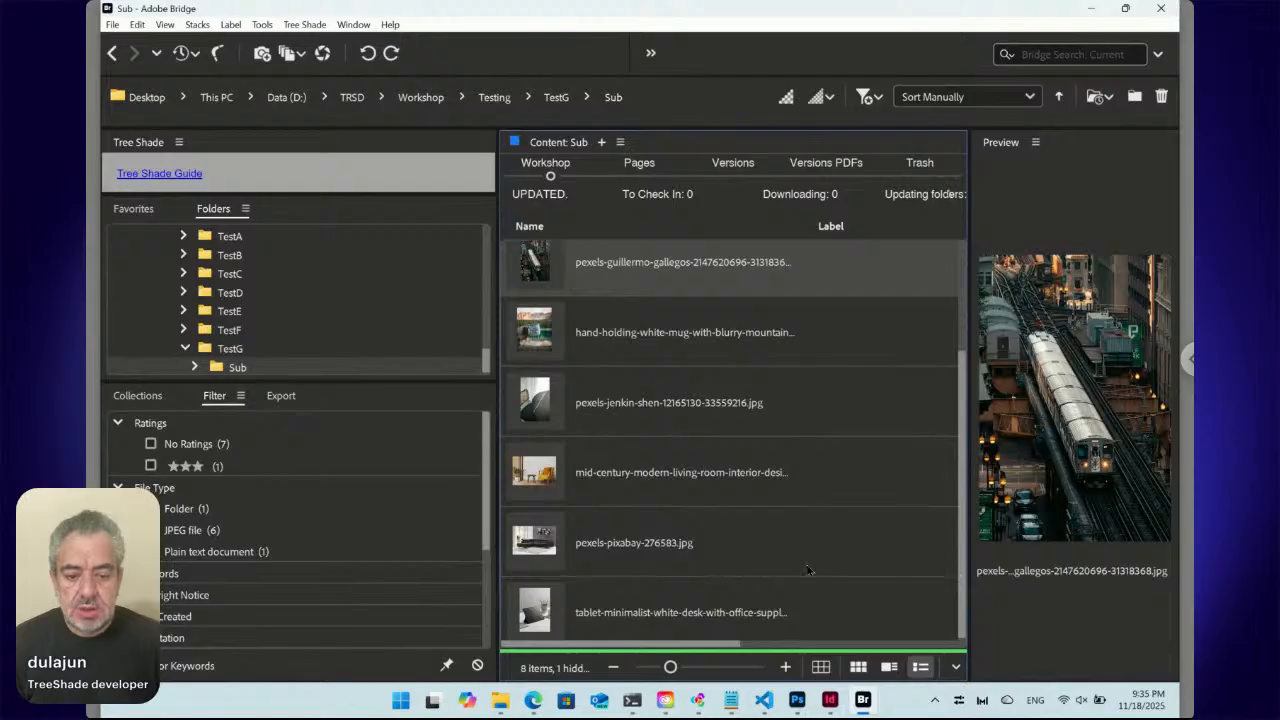
shift+click(541, 607)
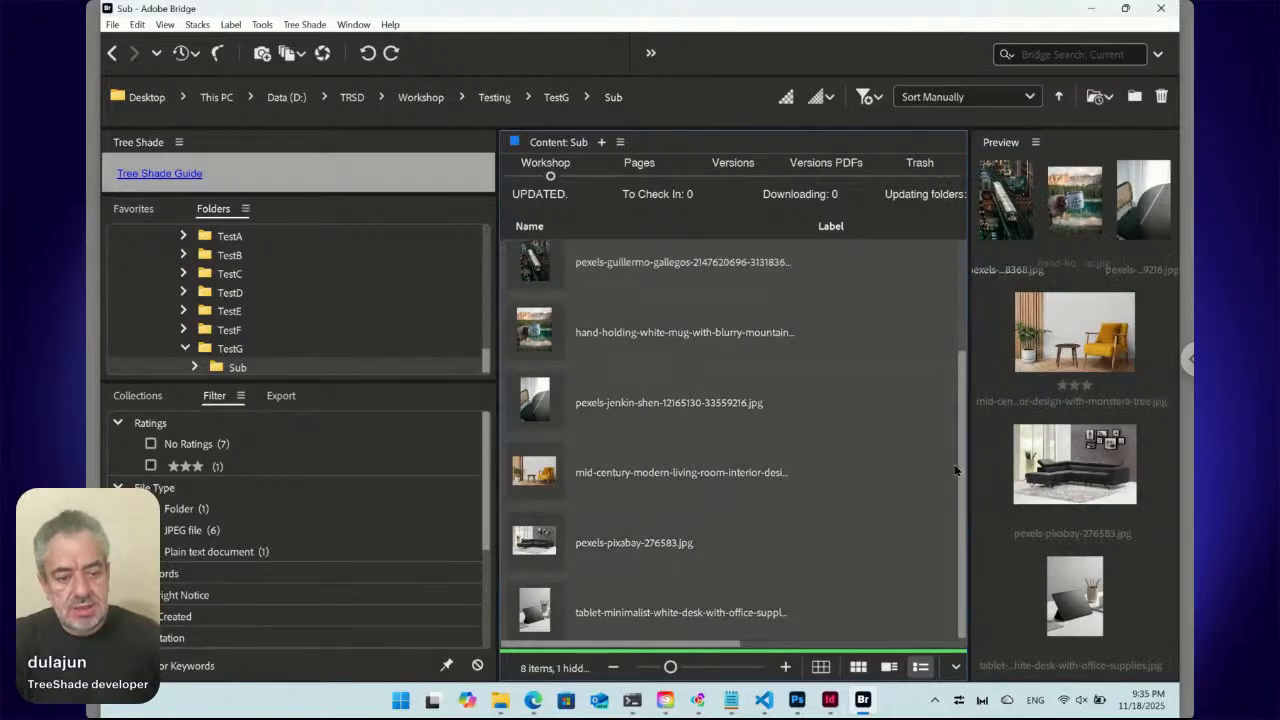
drag(962, 474, 962, 446)
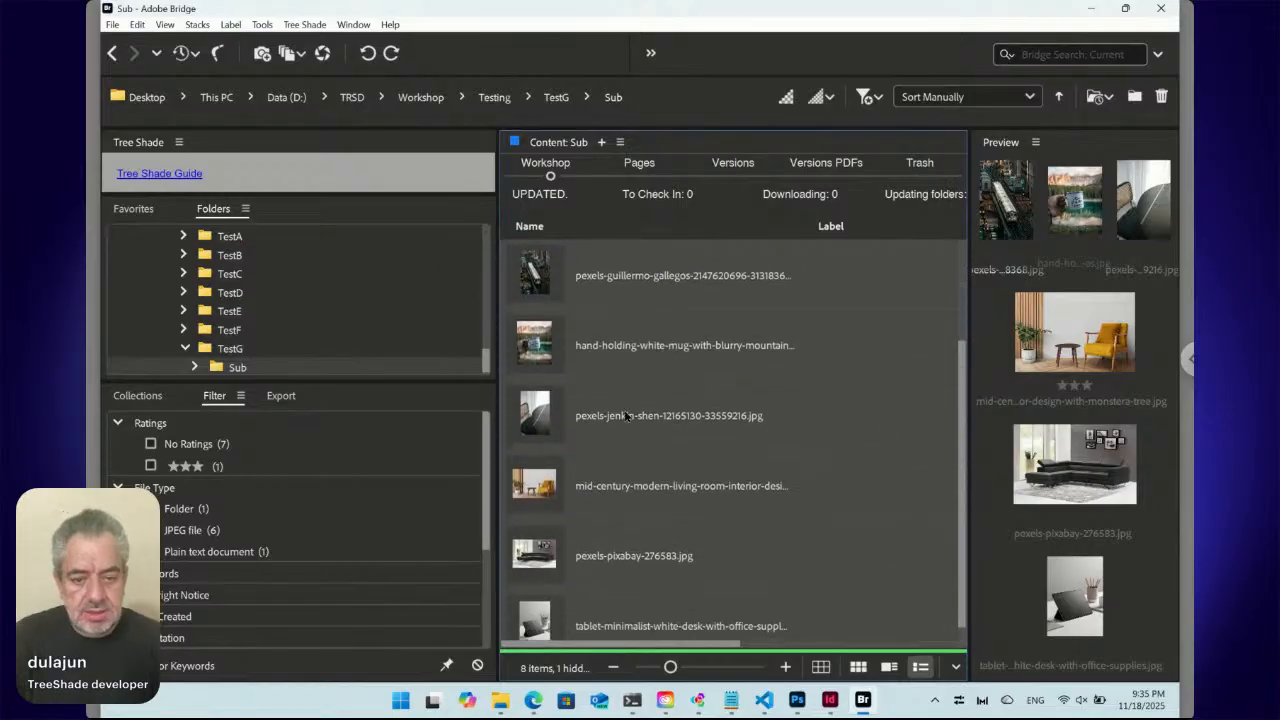
right_click(531, 411)
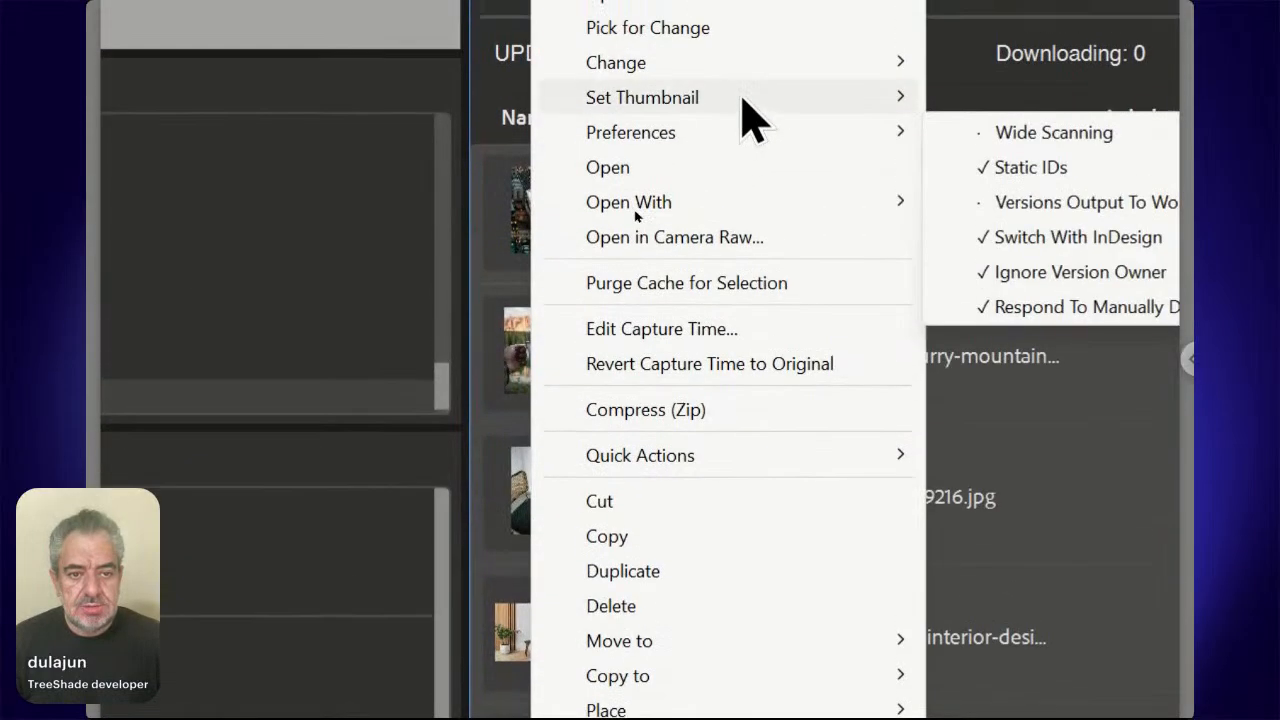
mouse_move(757, 68)
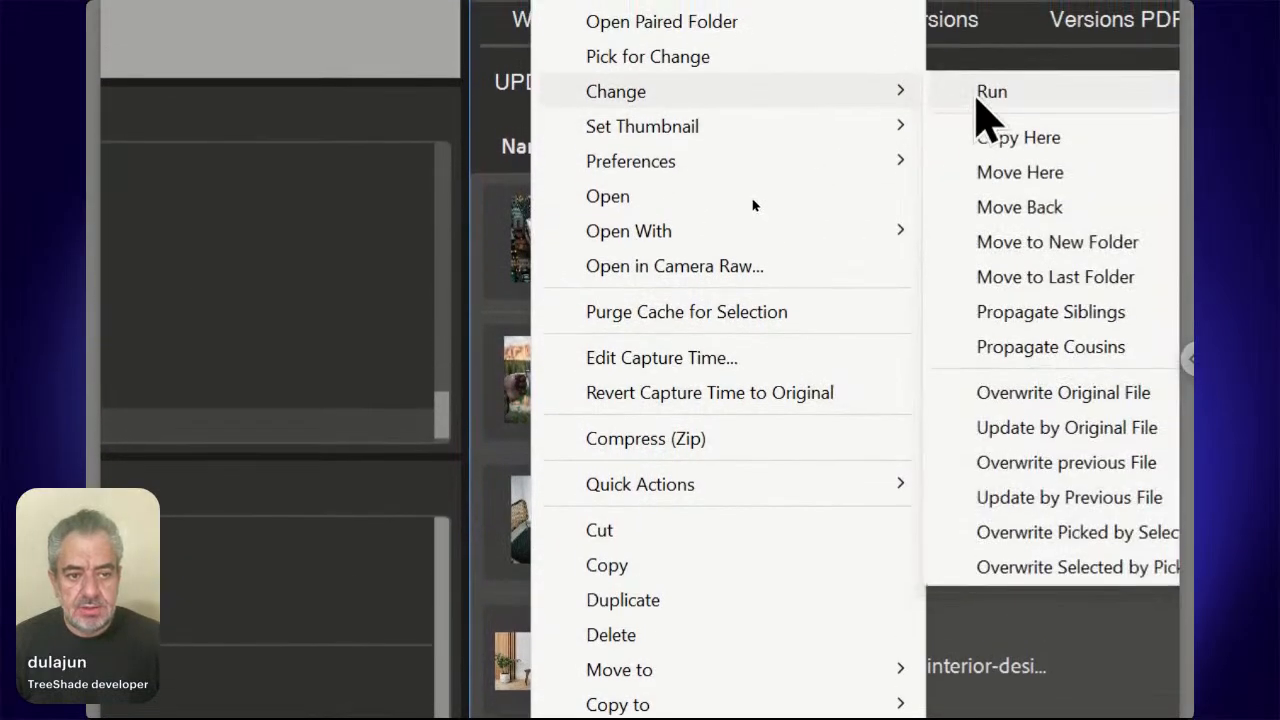
click(985, 93)
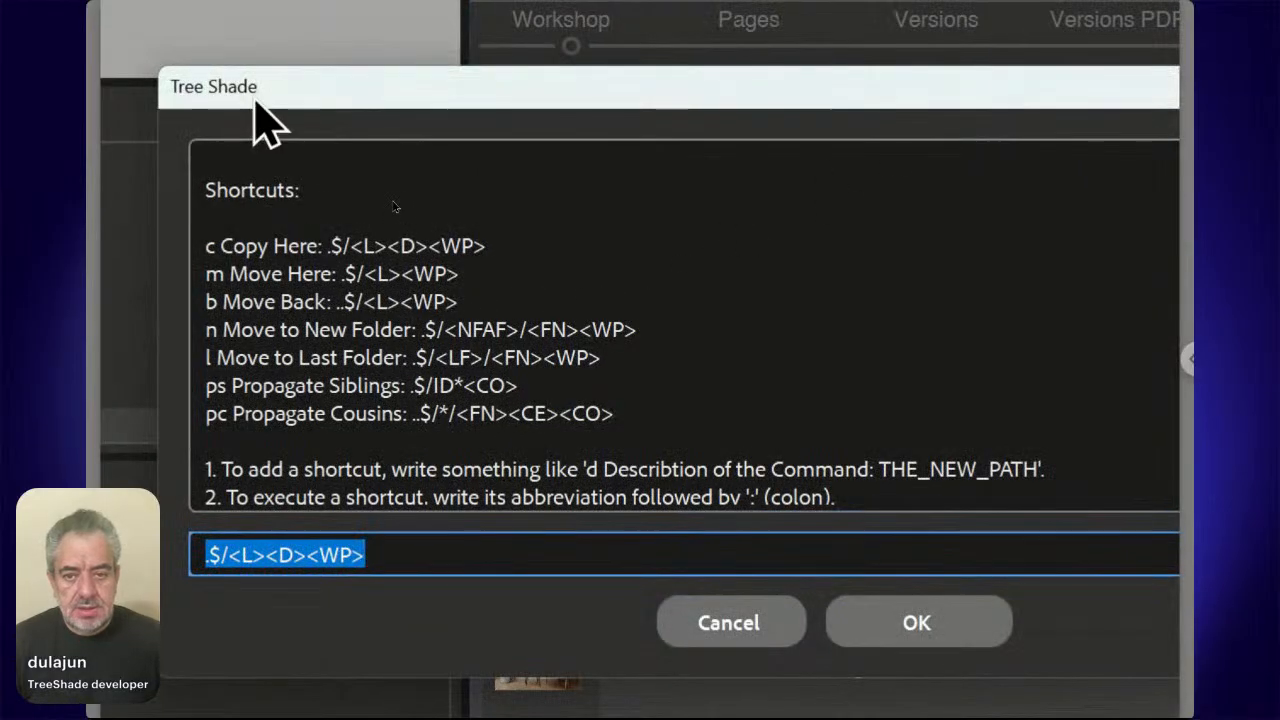
drag(253, 104, 771, 120)
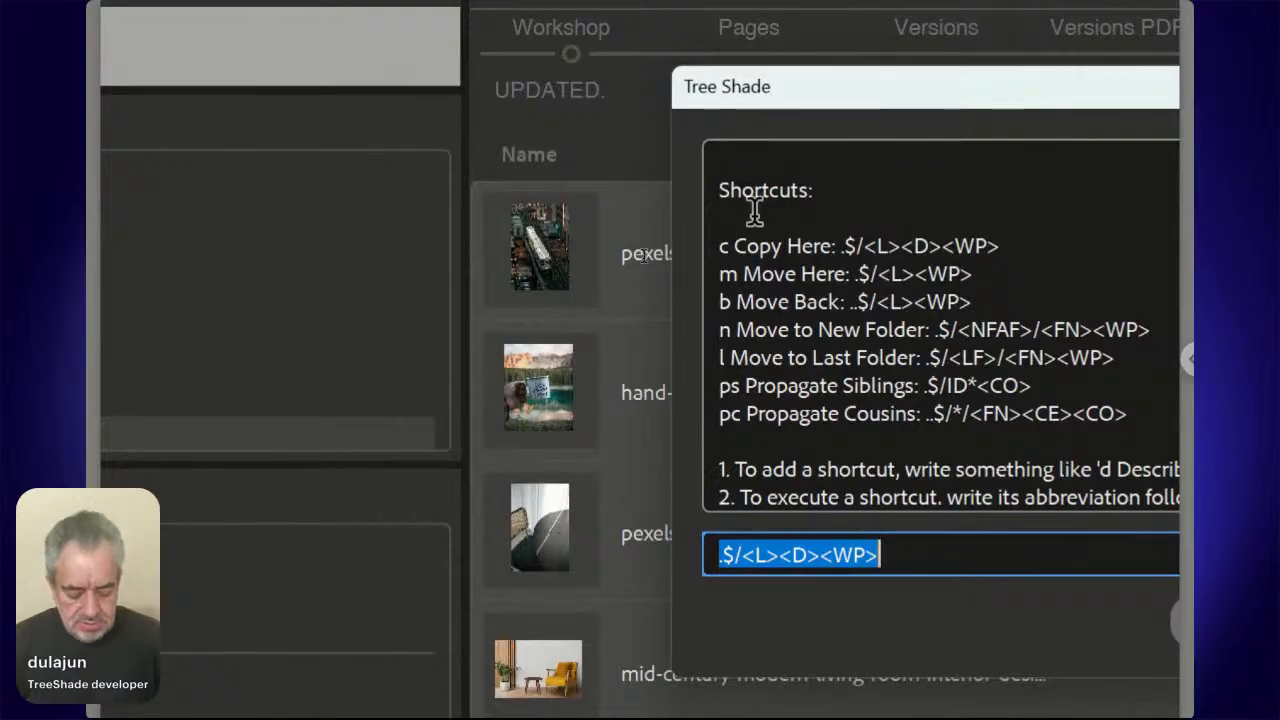
- Replace the suggested Change expression with ./<FN> and highlight it to point out the current-folder and file-name parts
text(.)
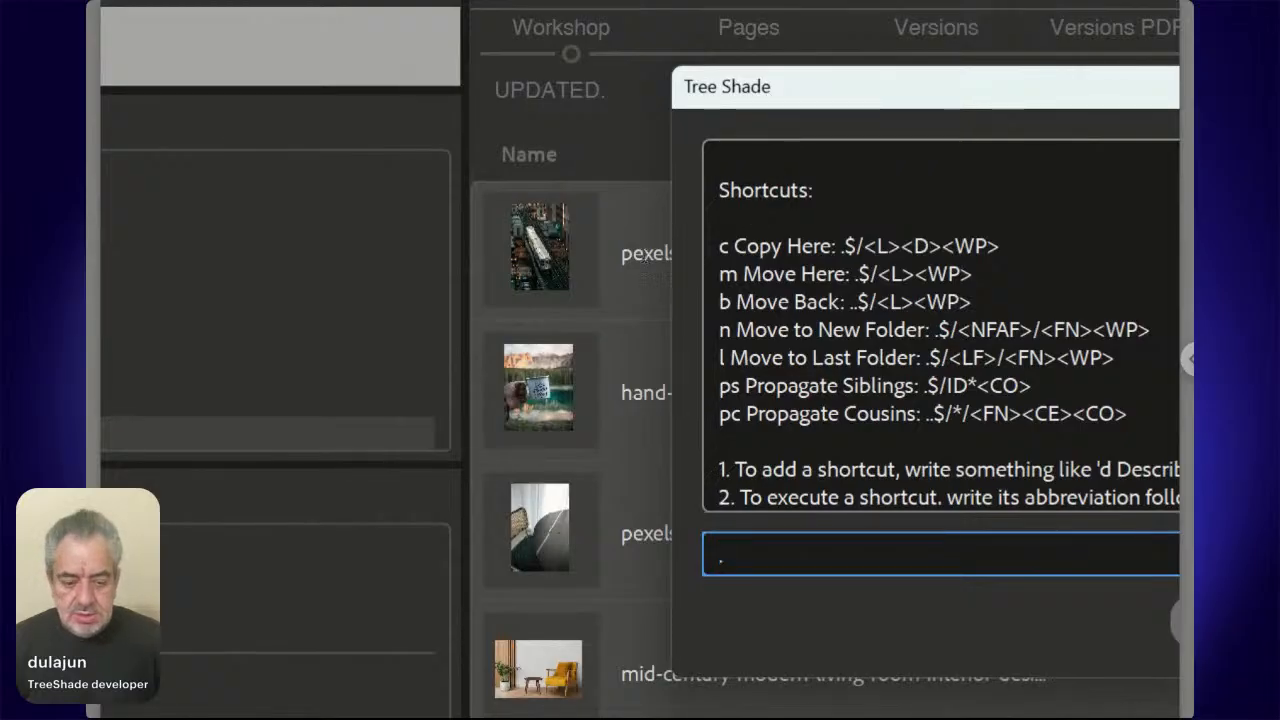
text(/<FN>)
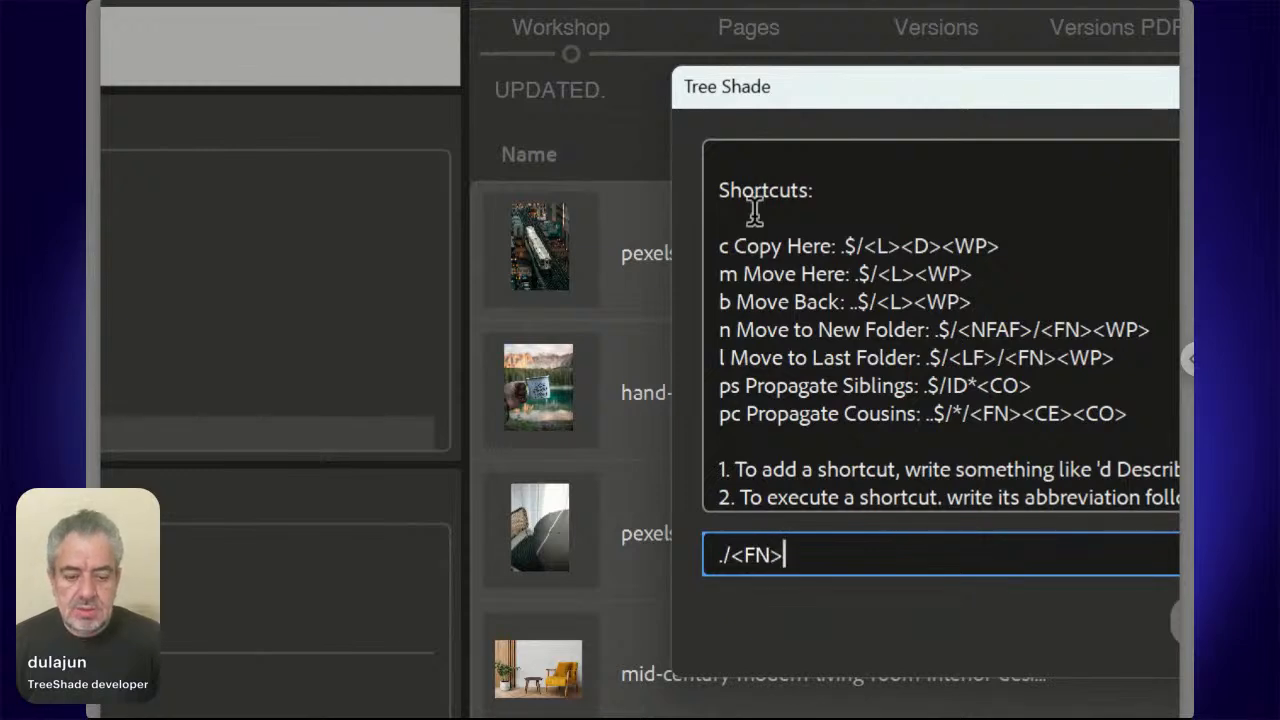
key(shift+Left)
key(shift+Left)
key(shift+Left)
key(shift+Left)
key(shift+Left)
key(shift+Left)
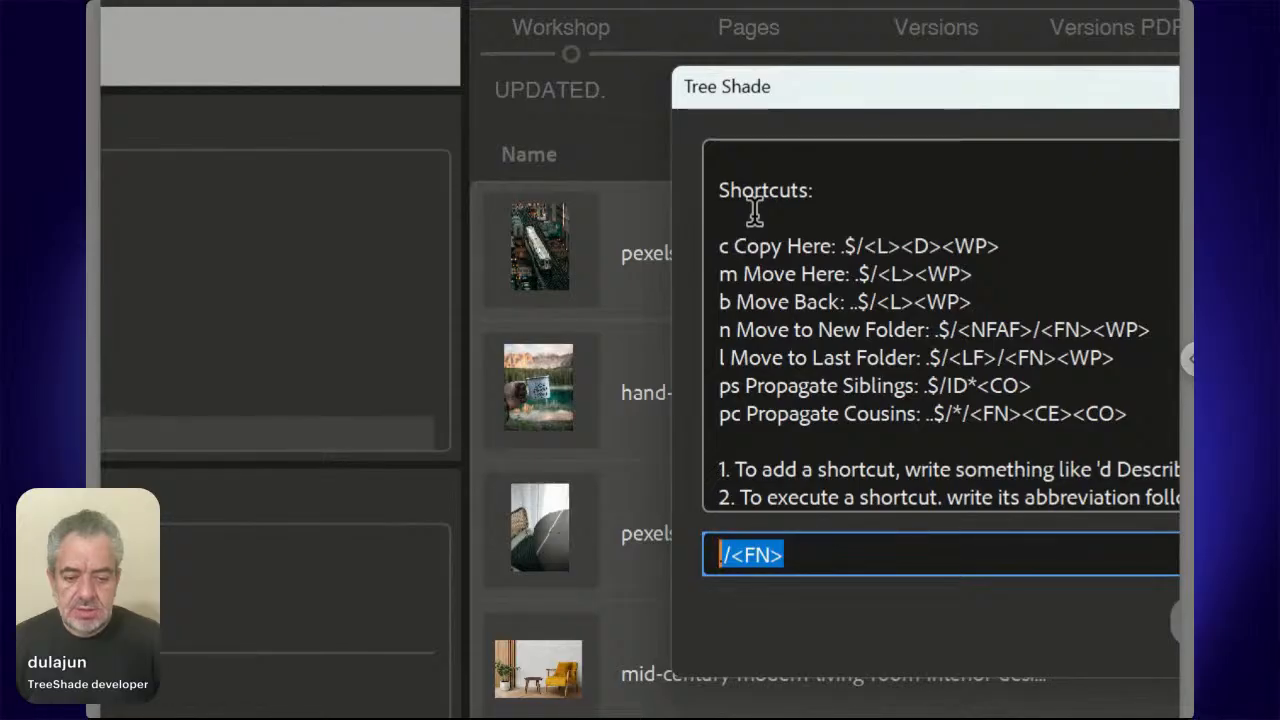
key(End)
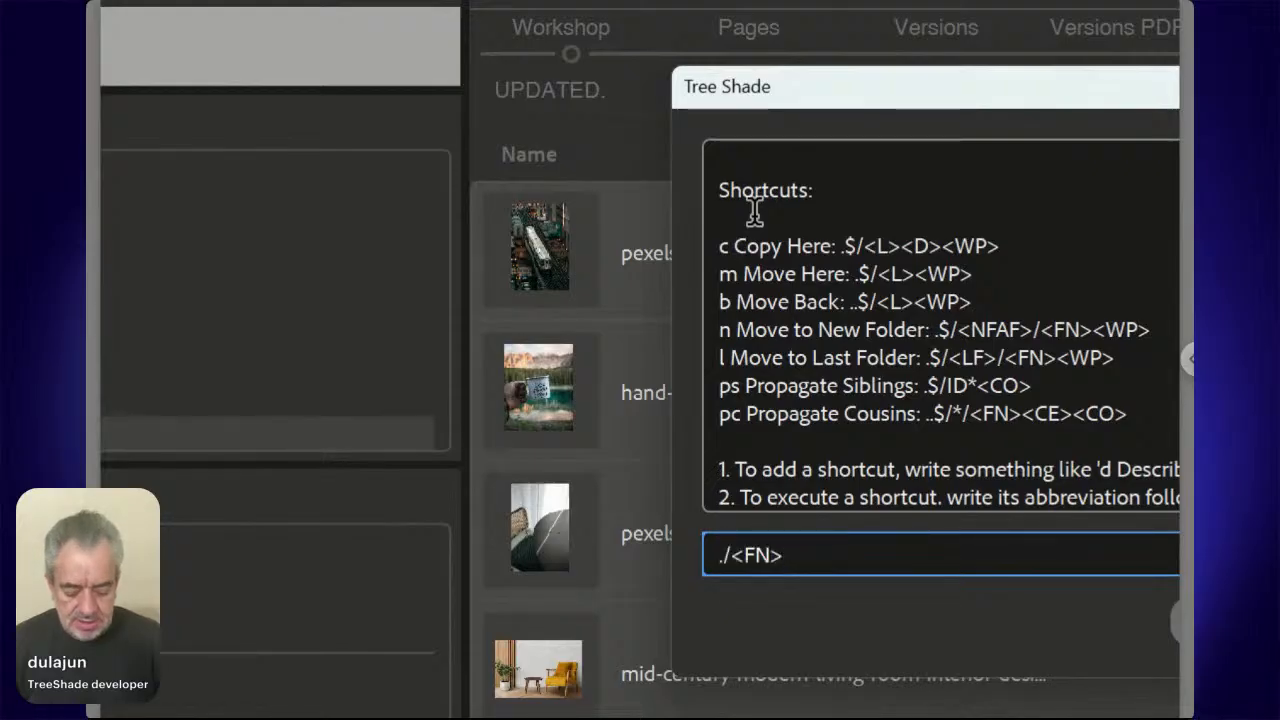
- Append the start of a <RN flag after ./<FN> and find the file-name replacement syntax in the command reference
text(<)
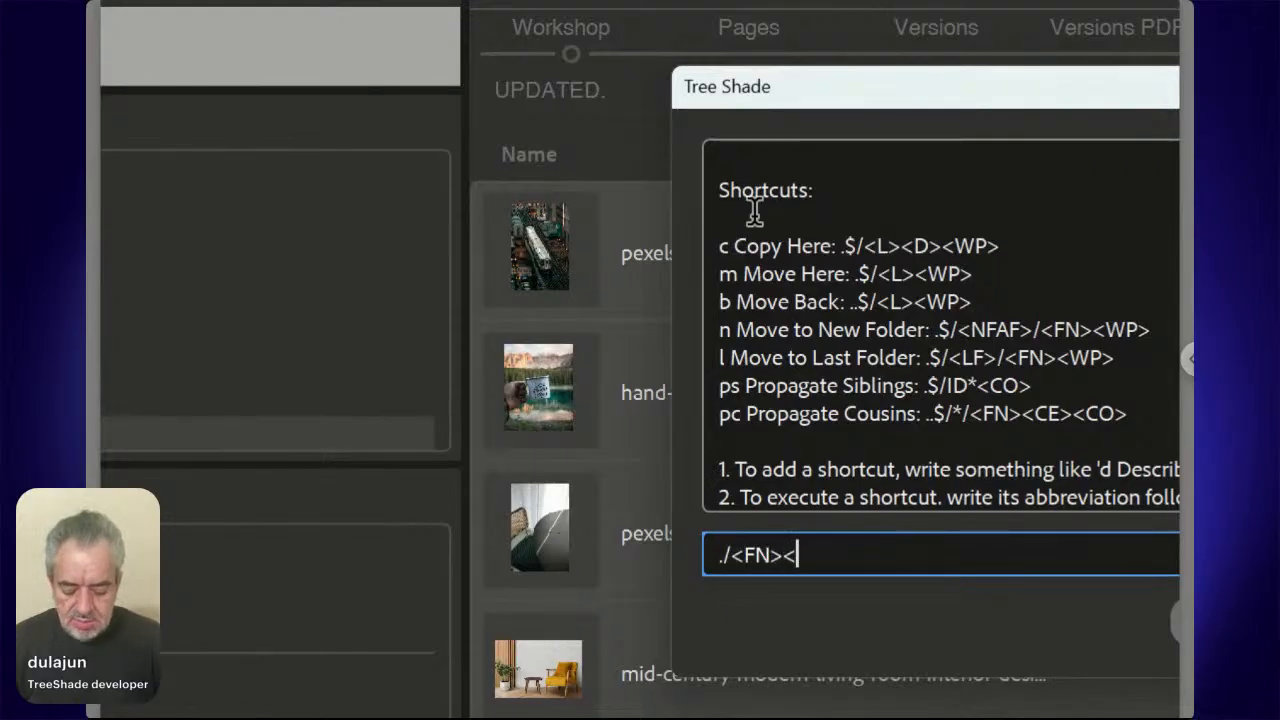
text(RN)
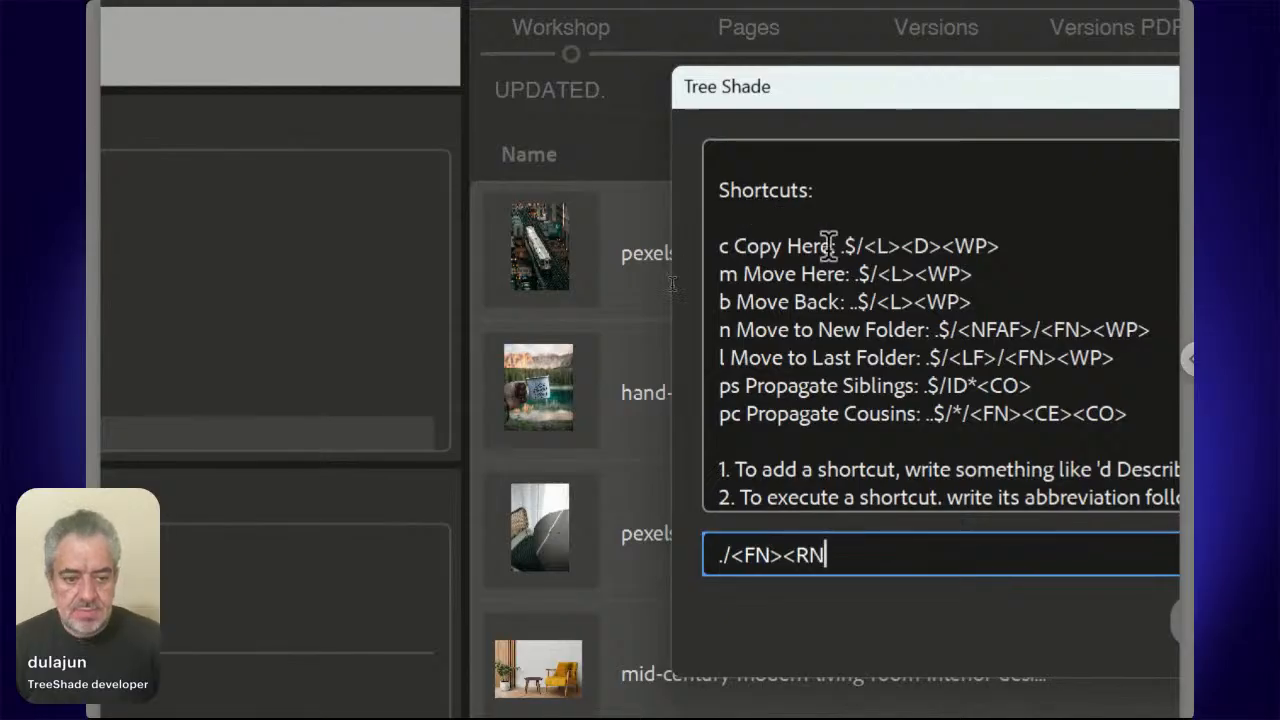
scroll(828, 400, down, 1)
scroll(828, 400, down, 6)
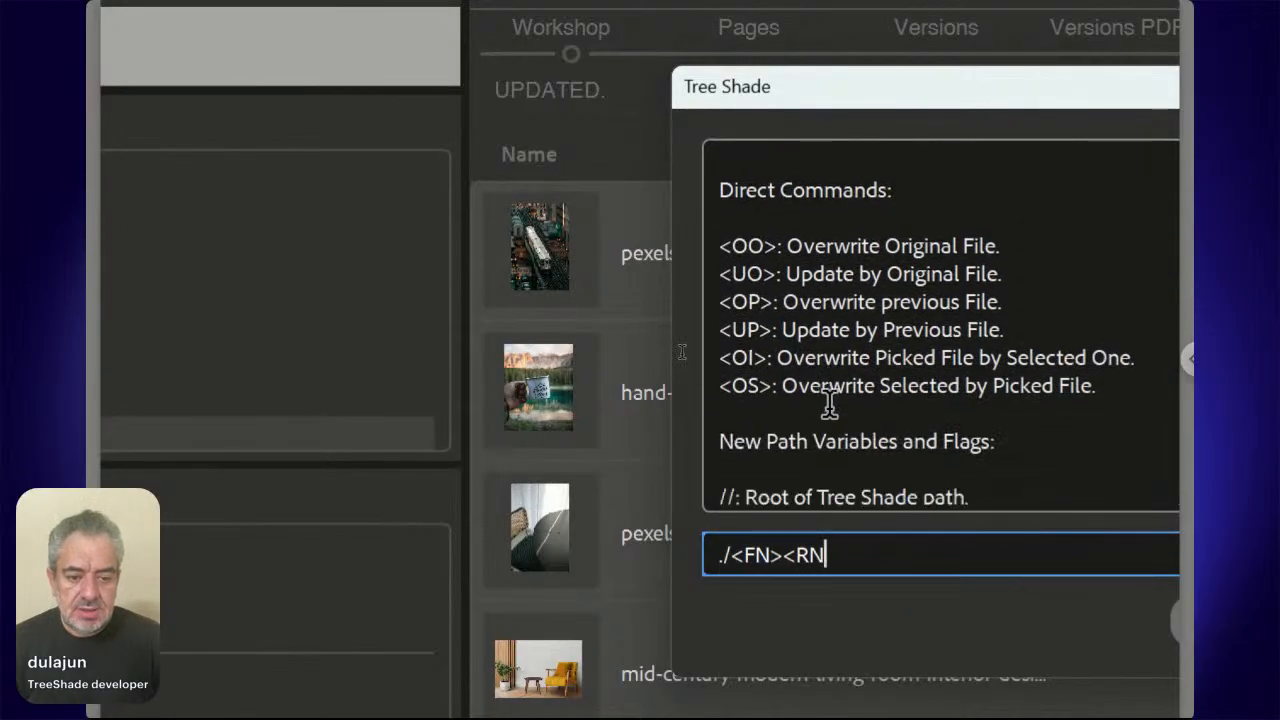
scroll(828, 400, down, 6)
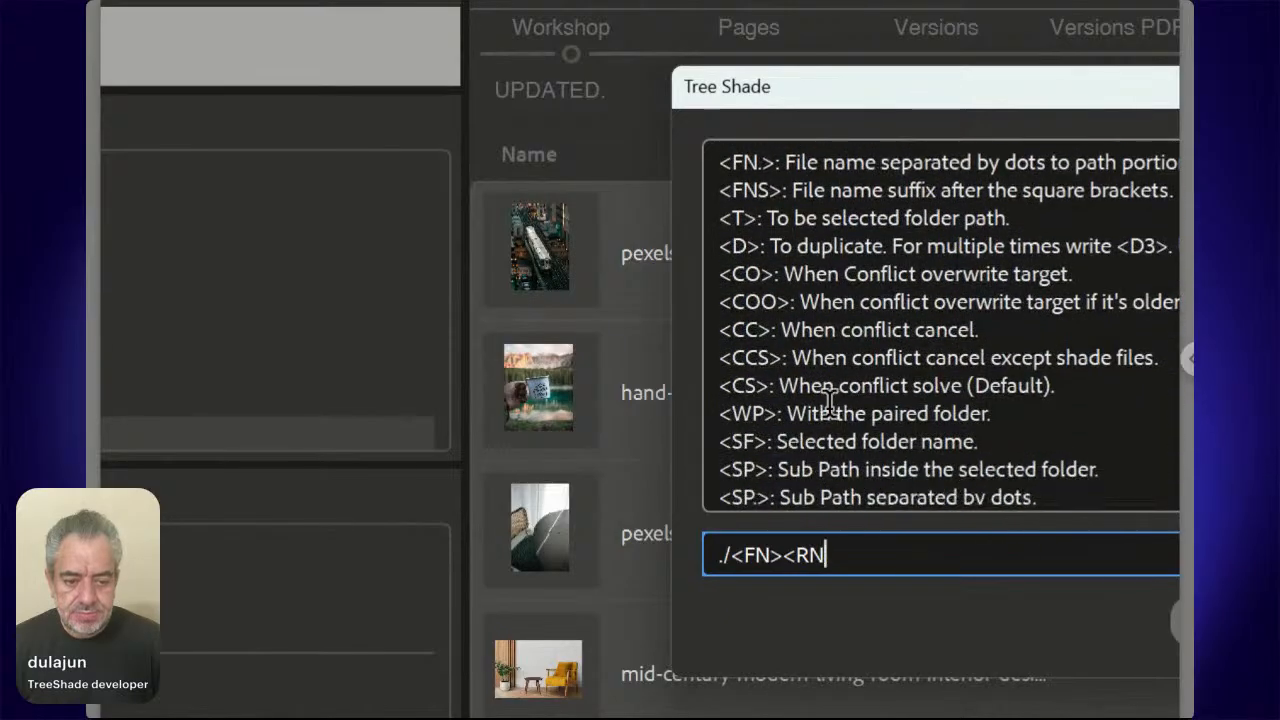
scroll(828, 400, down, 3)
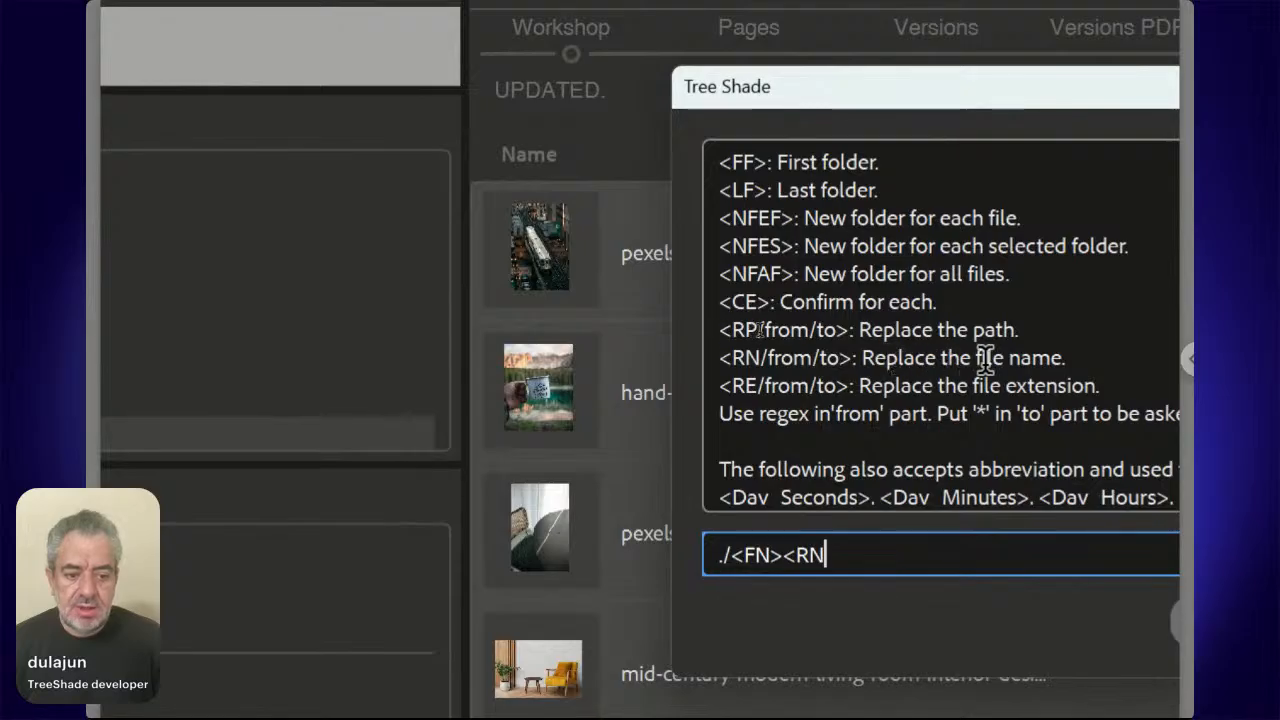
- Complete the expression as ./<FN><RN/.+/*> and run it on the selected images
text(/)
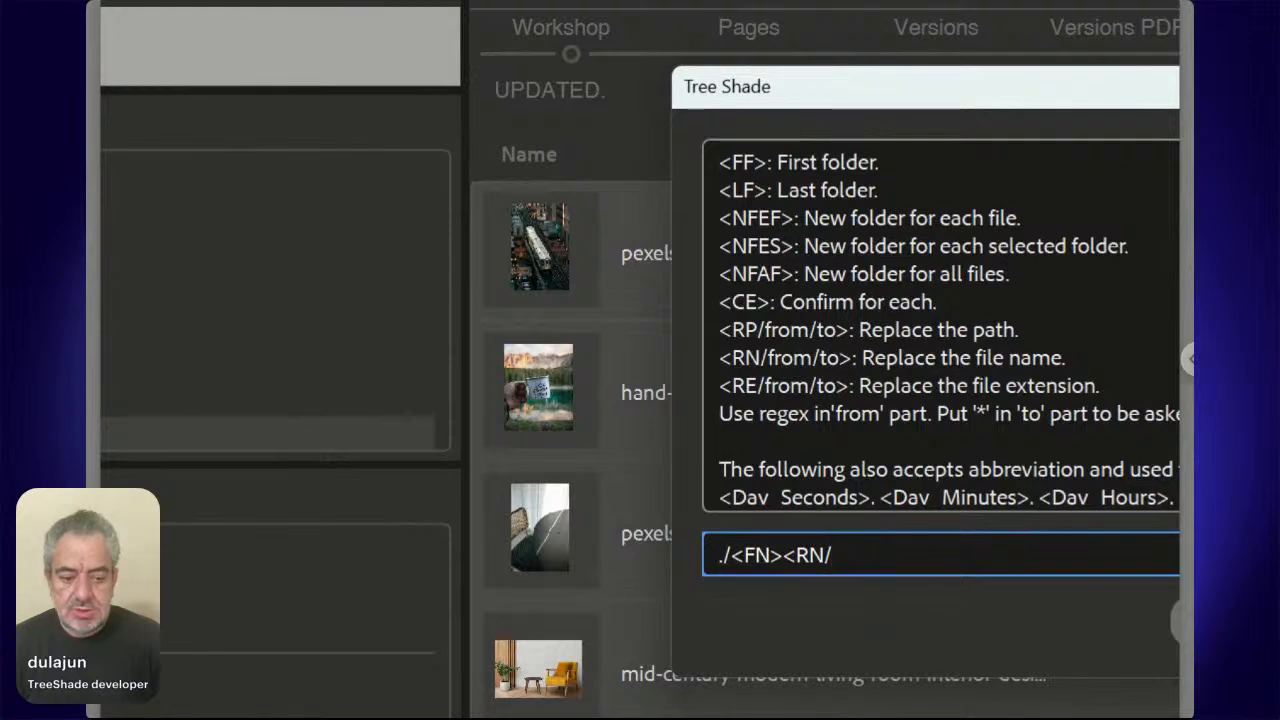
text(.+)
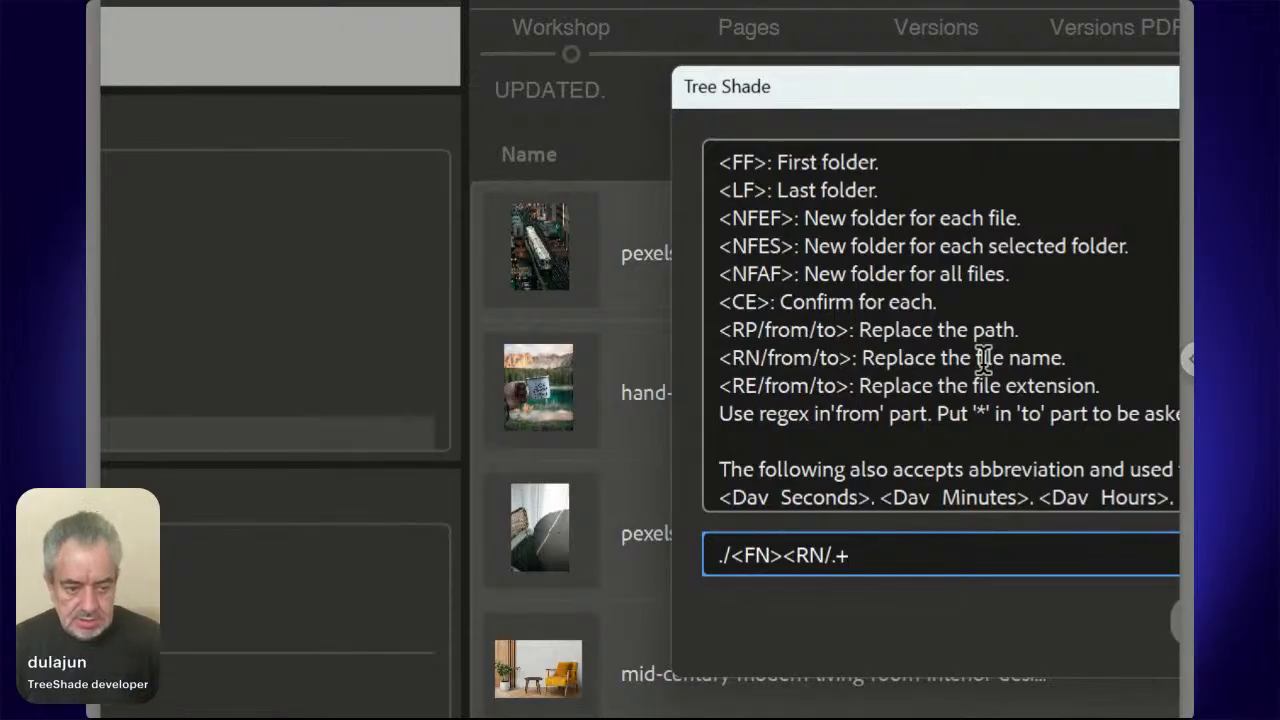
text(/)
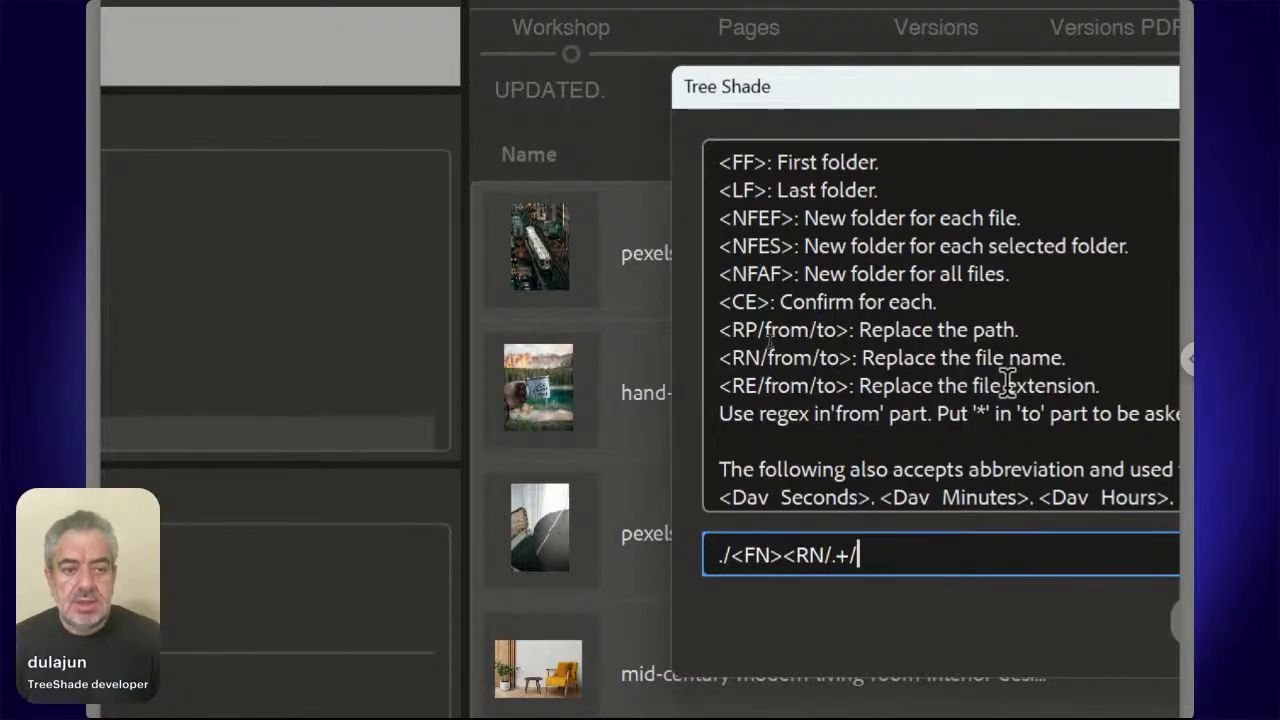
text(*)
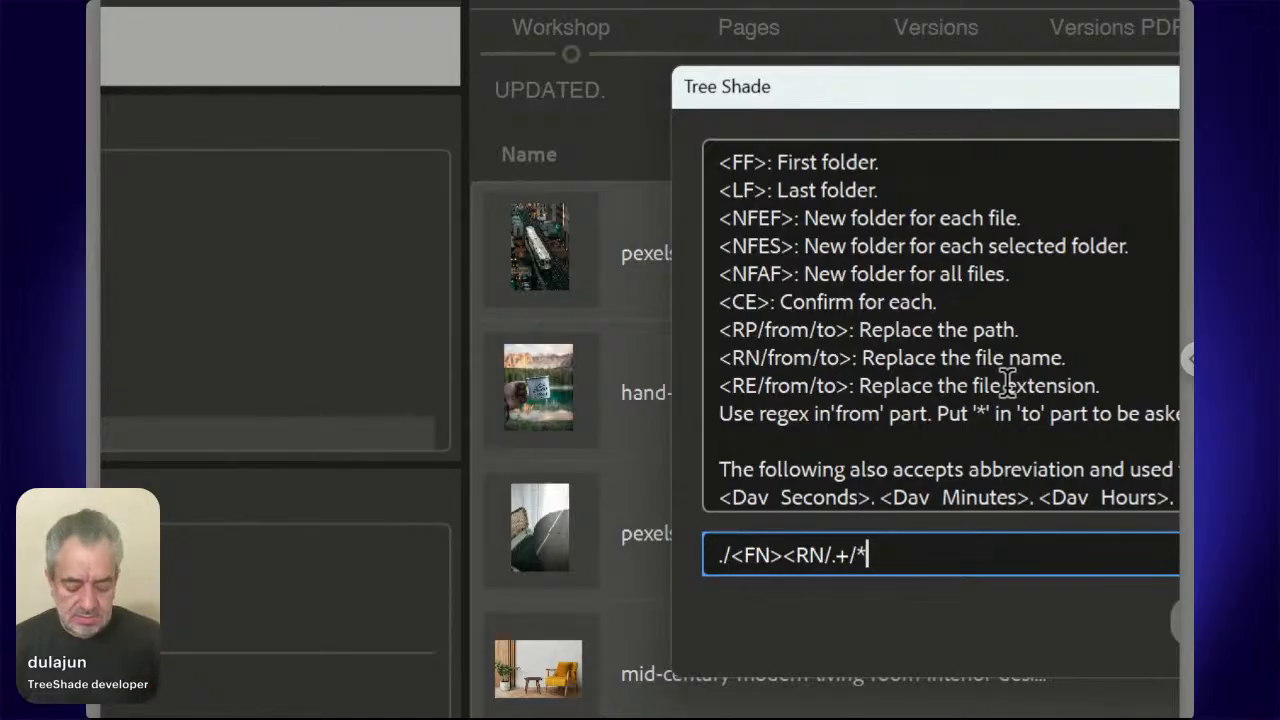
text(>)
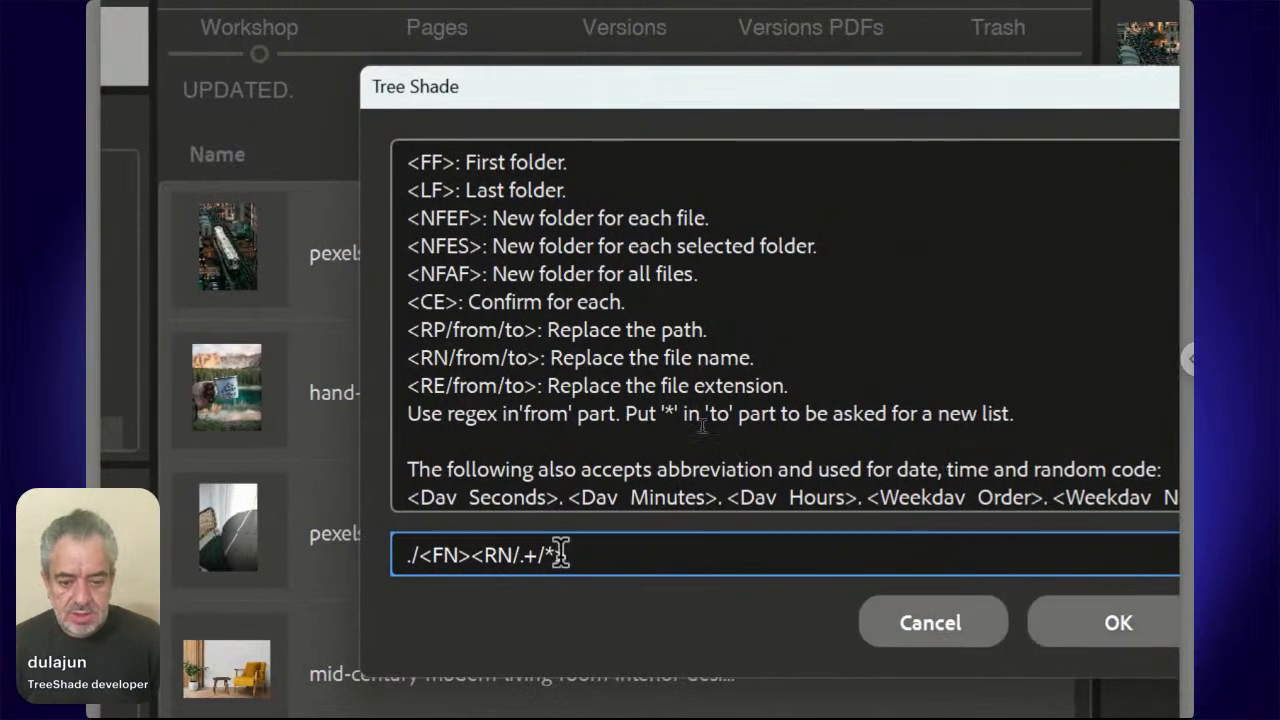
drag(554, 555, 545, 555)
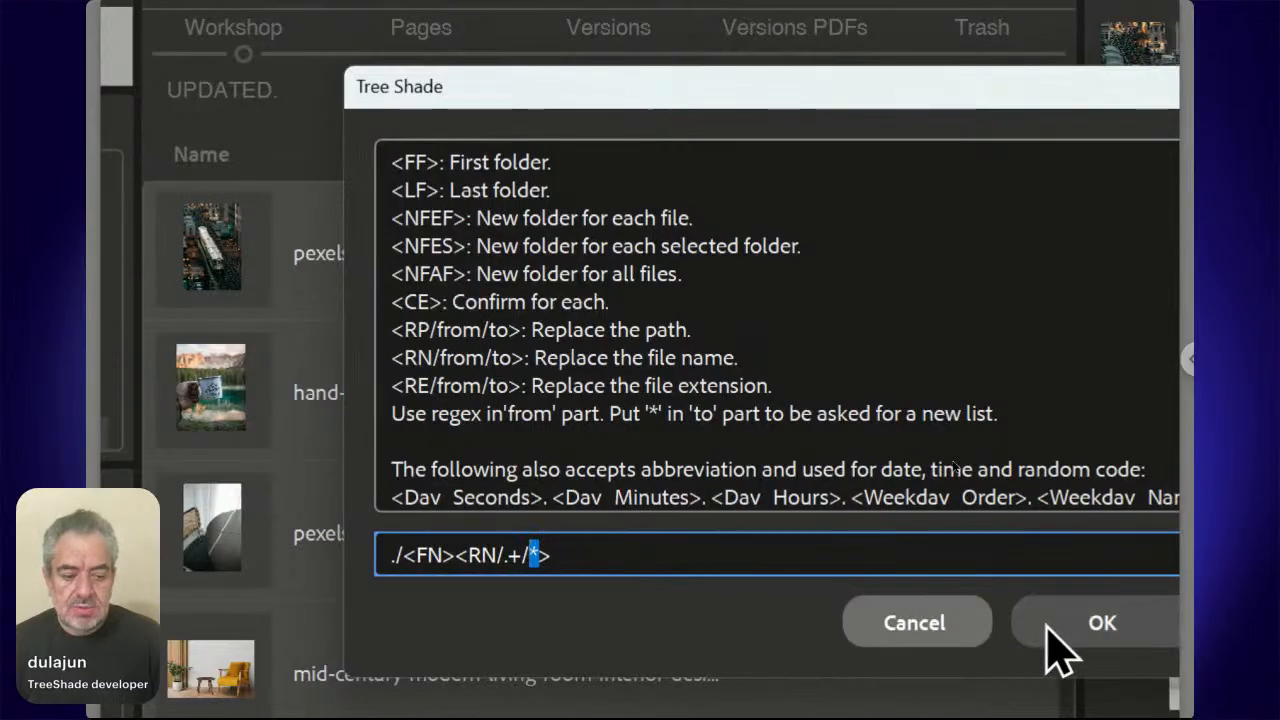
click(1048, 626)
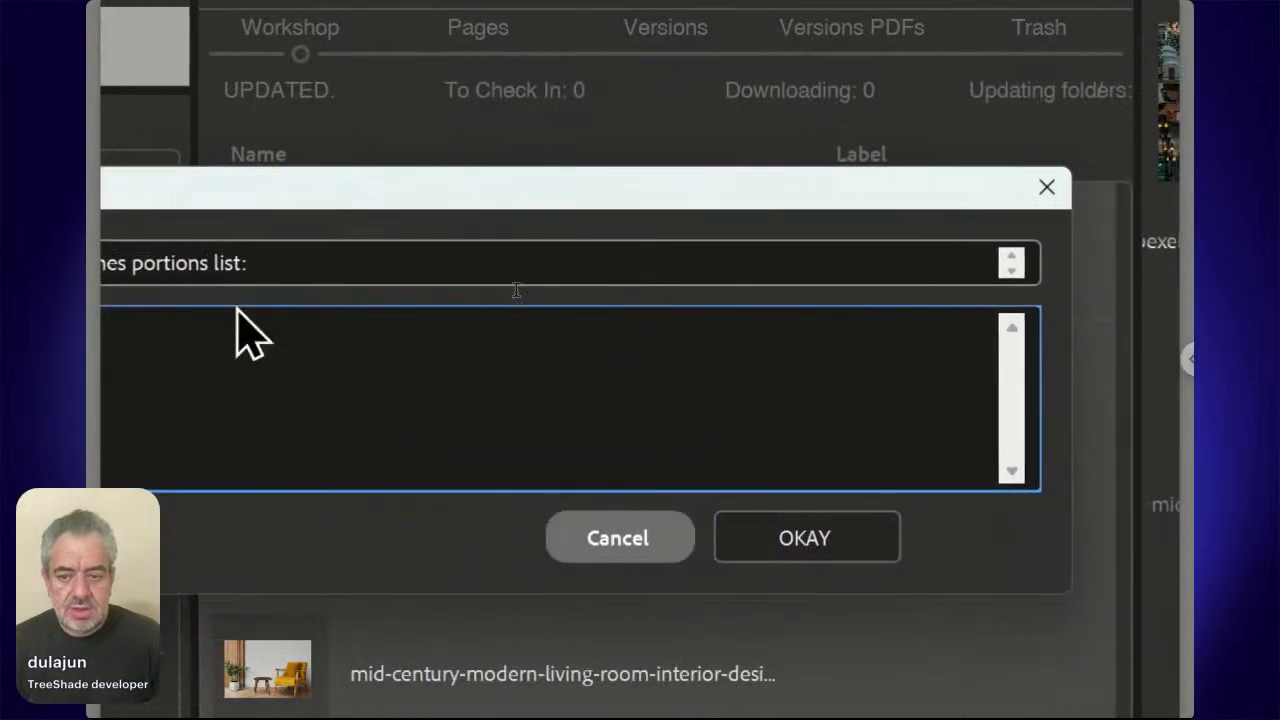
- Move the names list dialog clear of the thumbnails and enter Train, Cup and Table on separate lines
drag(238, 201, 978, 222)
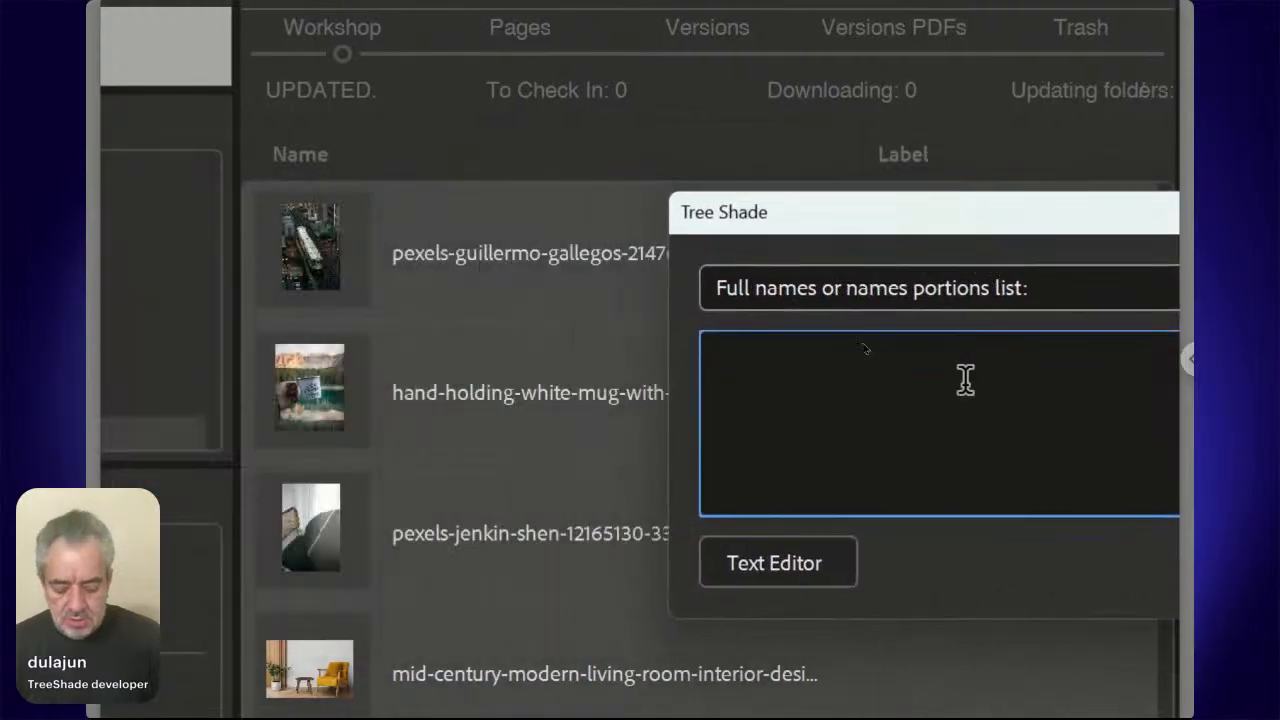
text(Train)
key(Return)
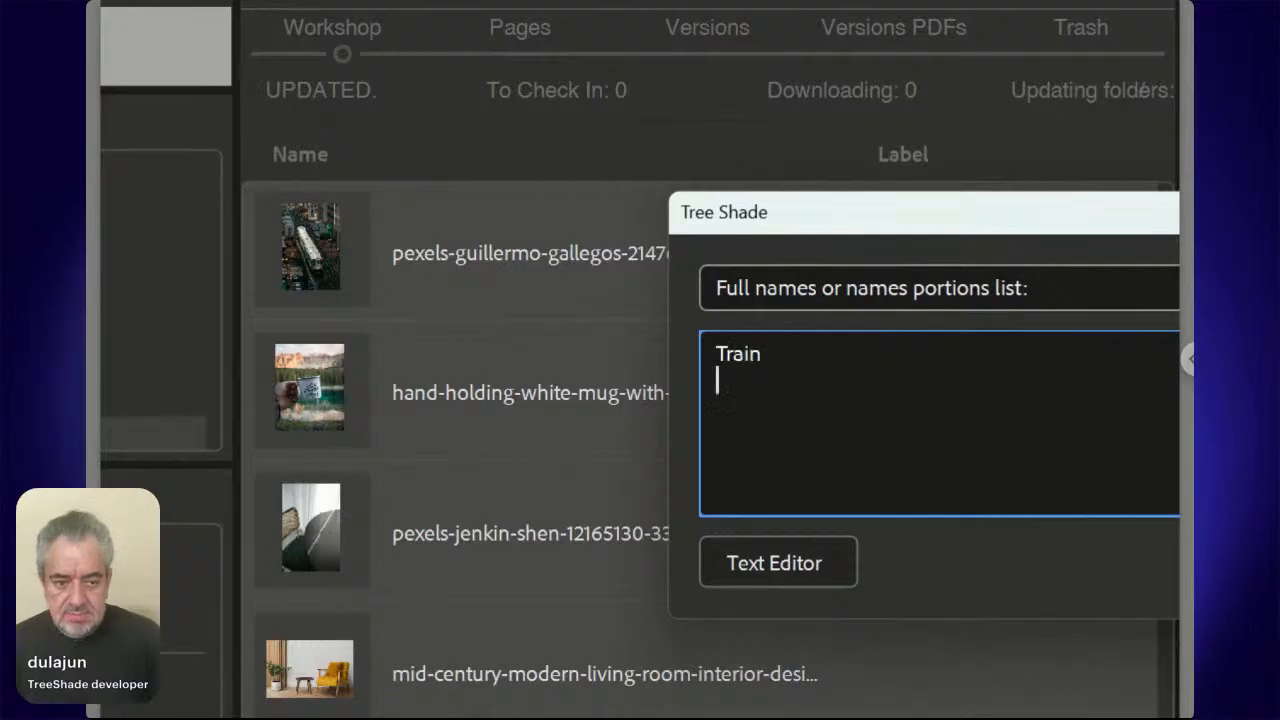
text(Cu)
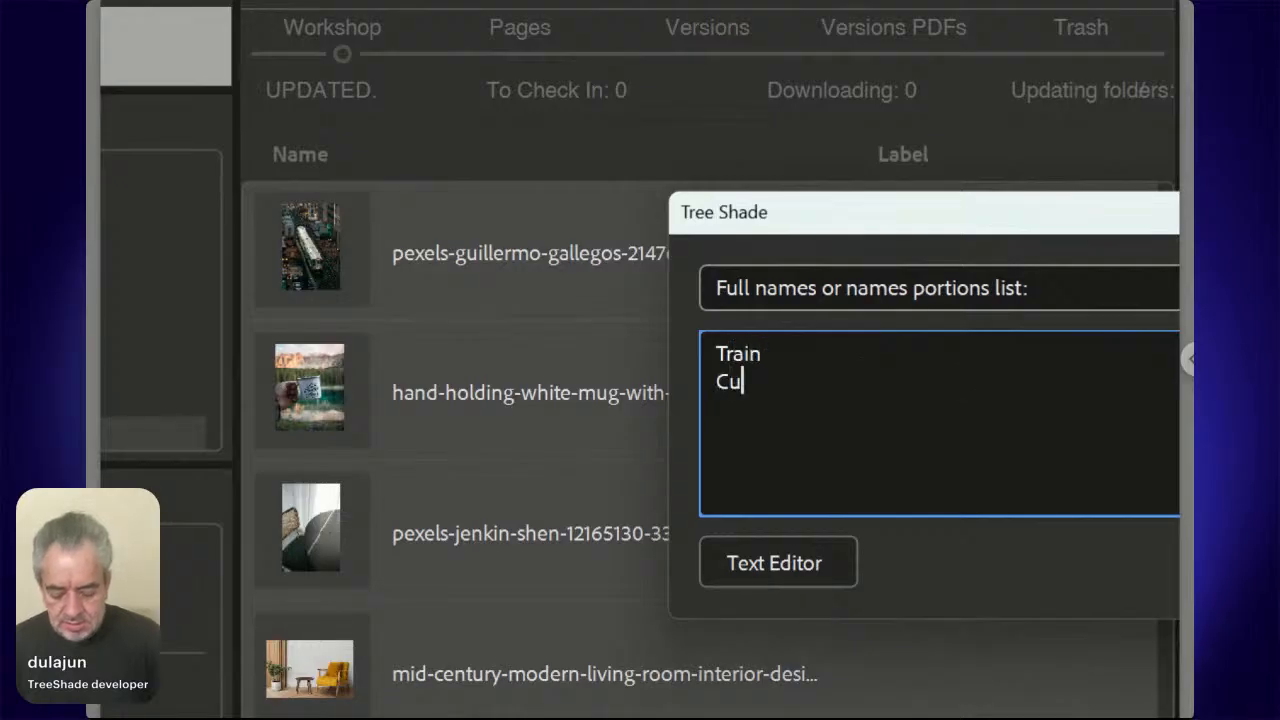
text(p)
key(Return)
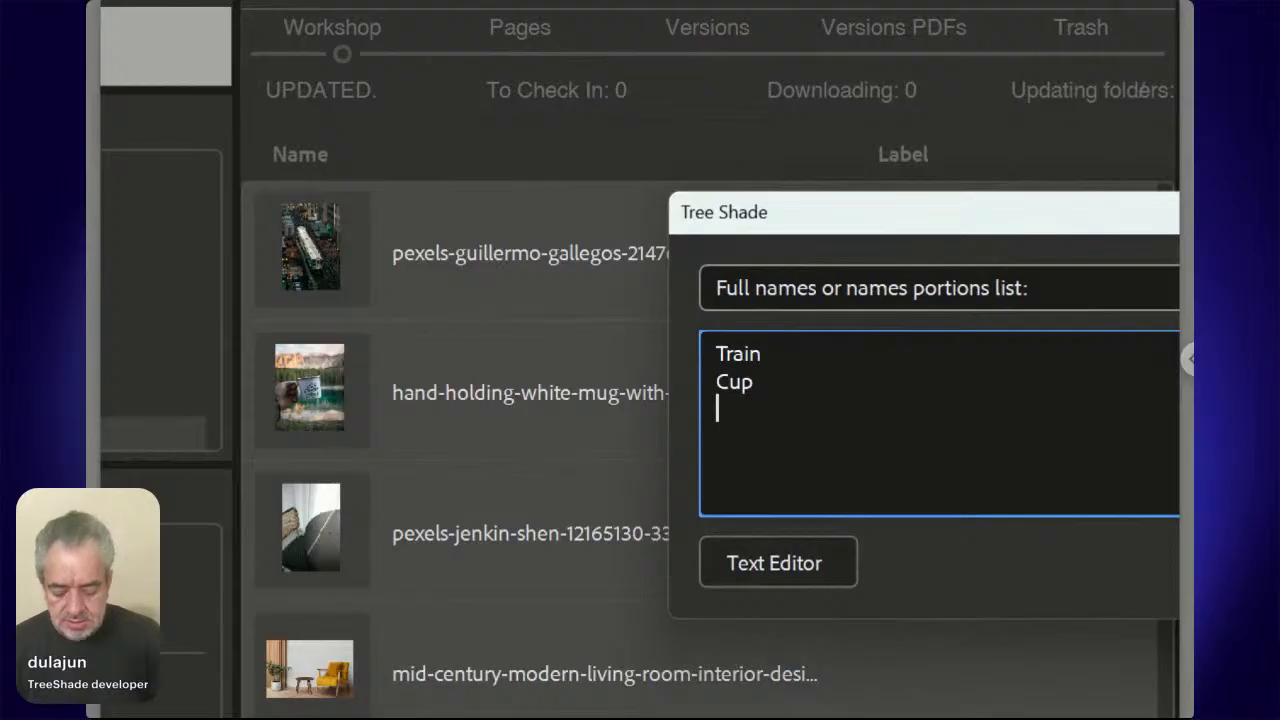
text(Table)
key(Return)
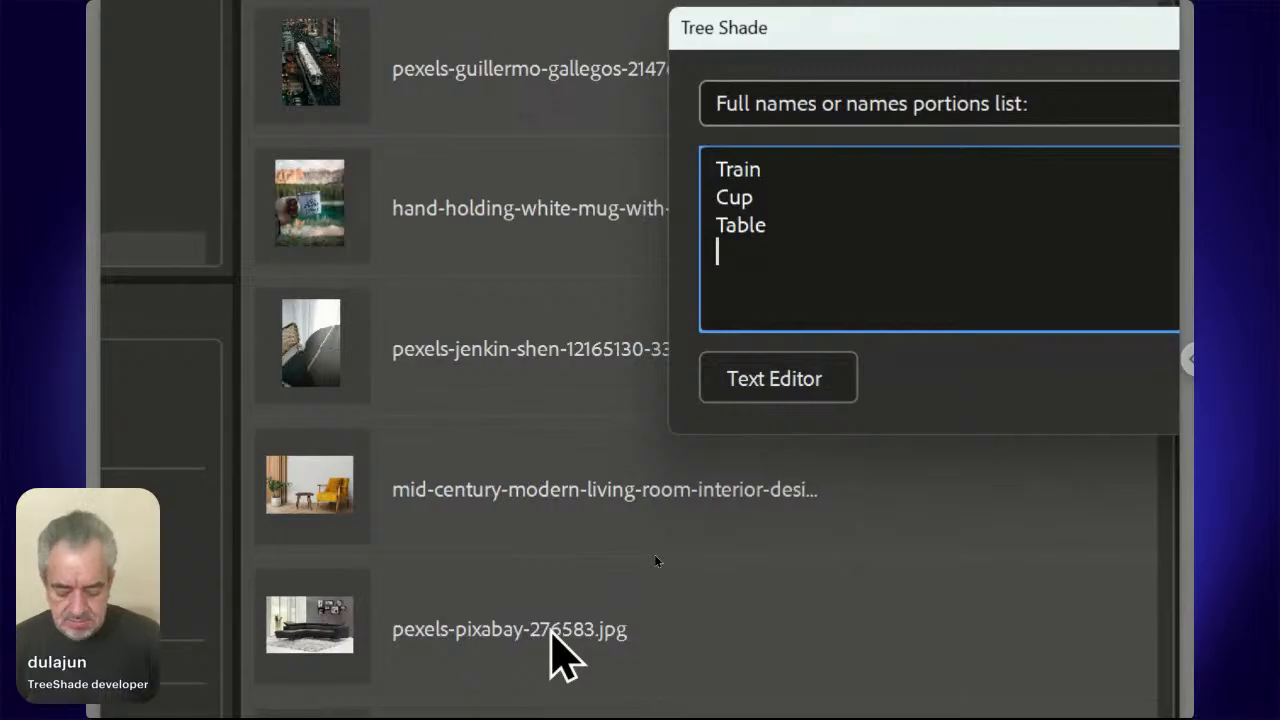
- Add Yellow Chair as the fourth name in the list, for the mid-century living room image
text(Chair)
key(Left)
key(Left)
key(Left)
key(Left)
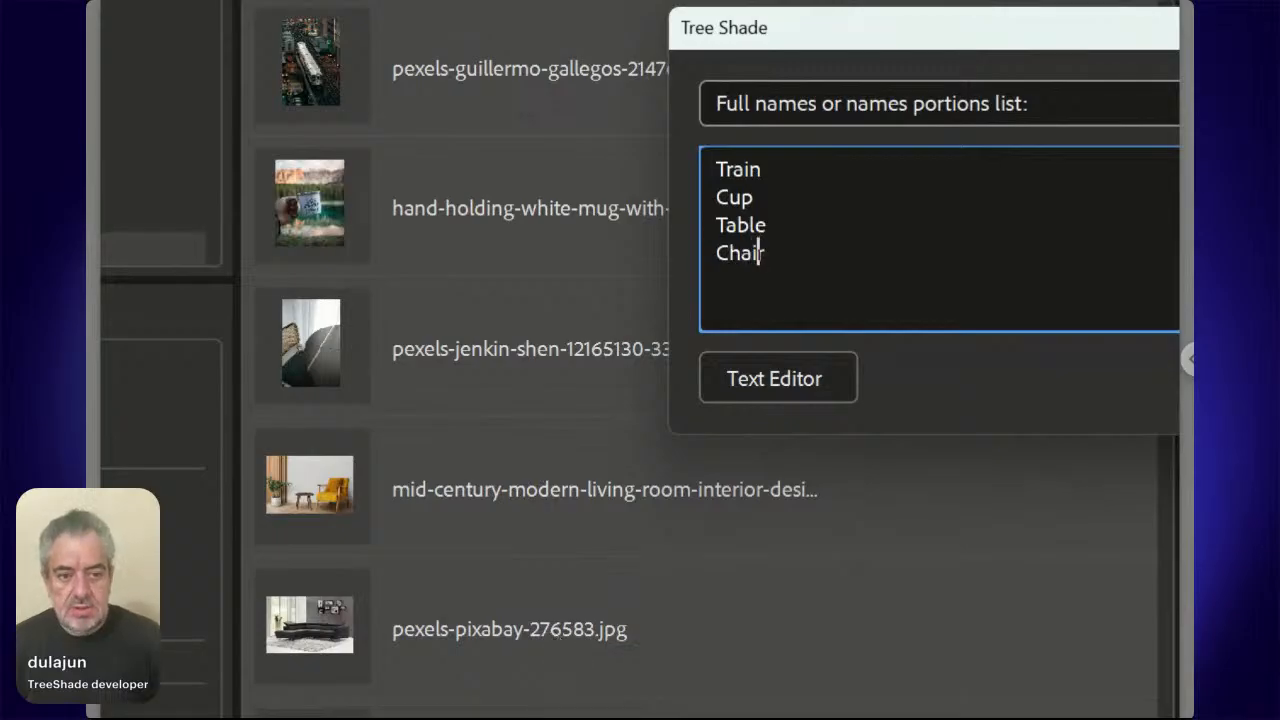
key(Left)
text(Yello)
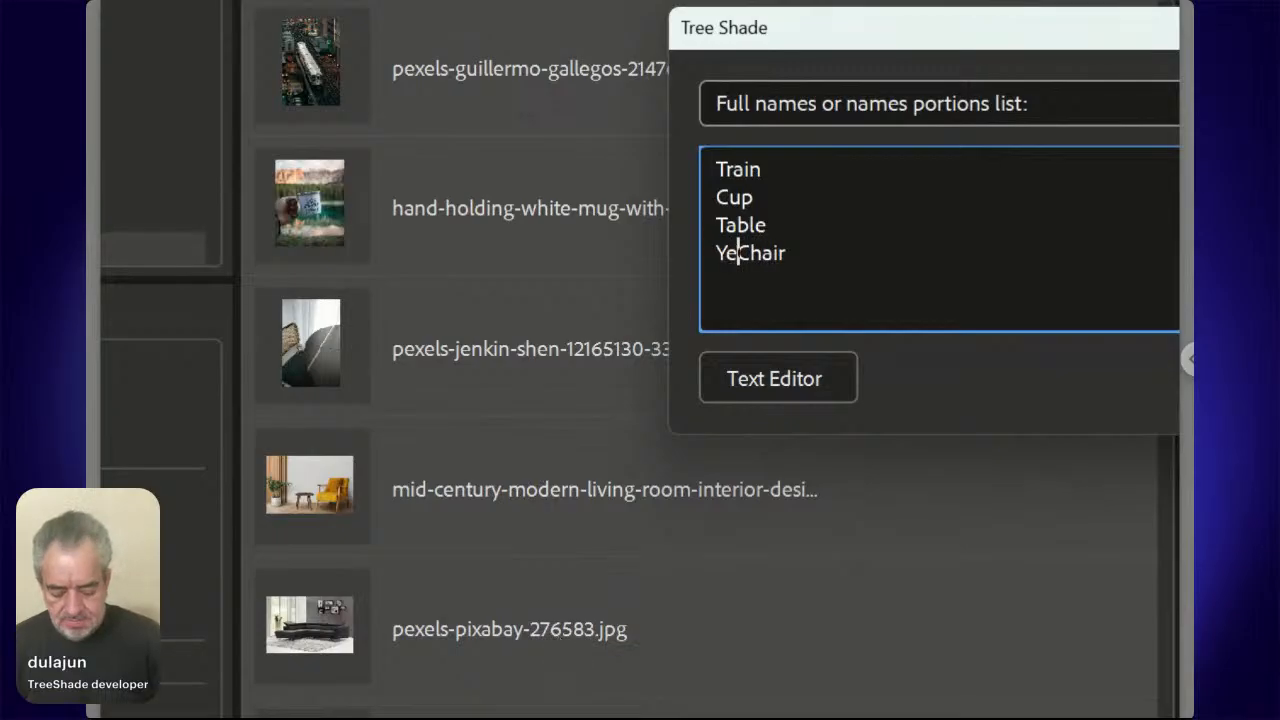
text(w)
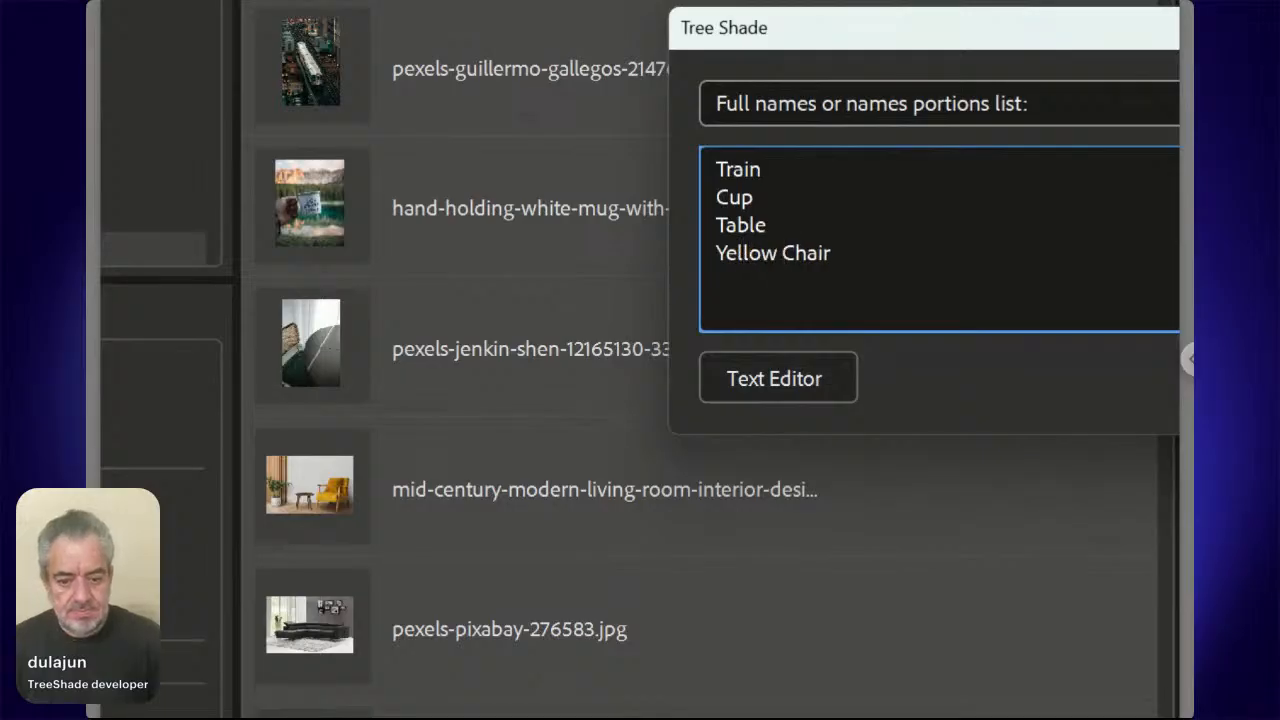
key(Right)
key(Right)
key(Right)
key(Right)
key(Right)
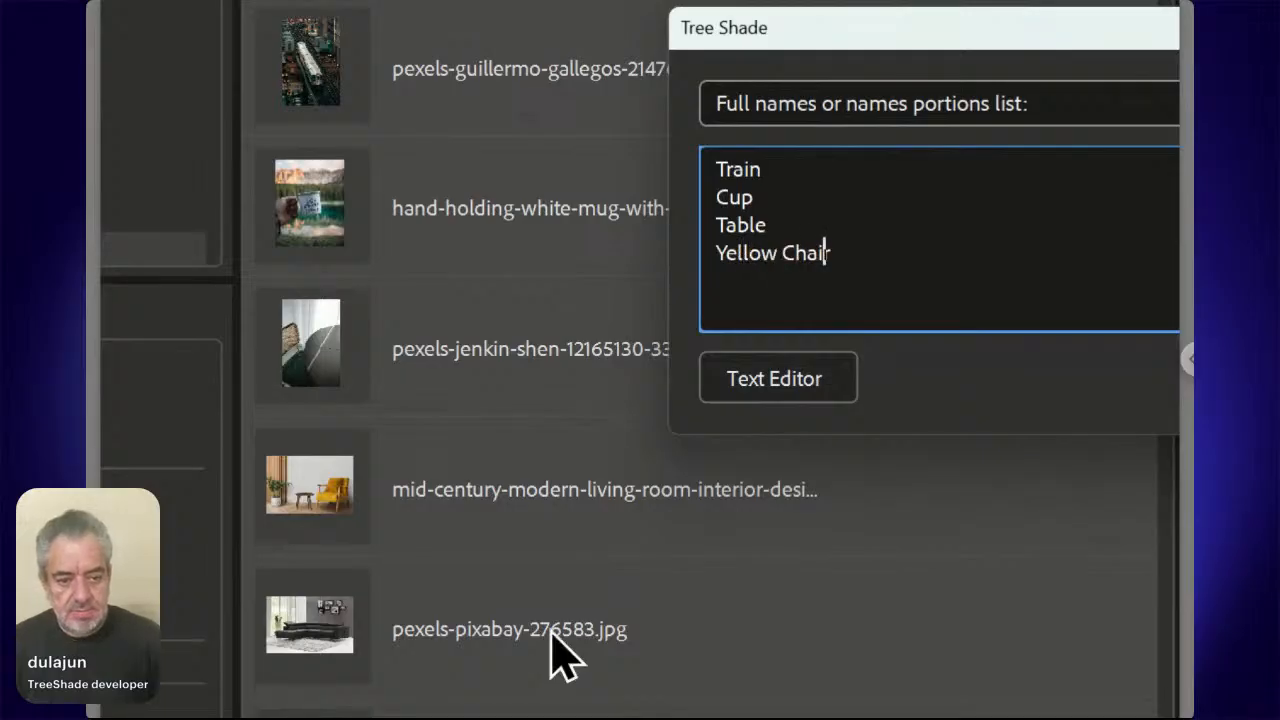
- Add Sofa and Tablet as the last two names and confirm the list to rename the six images
key(Return)
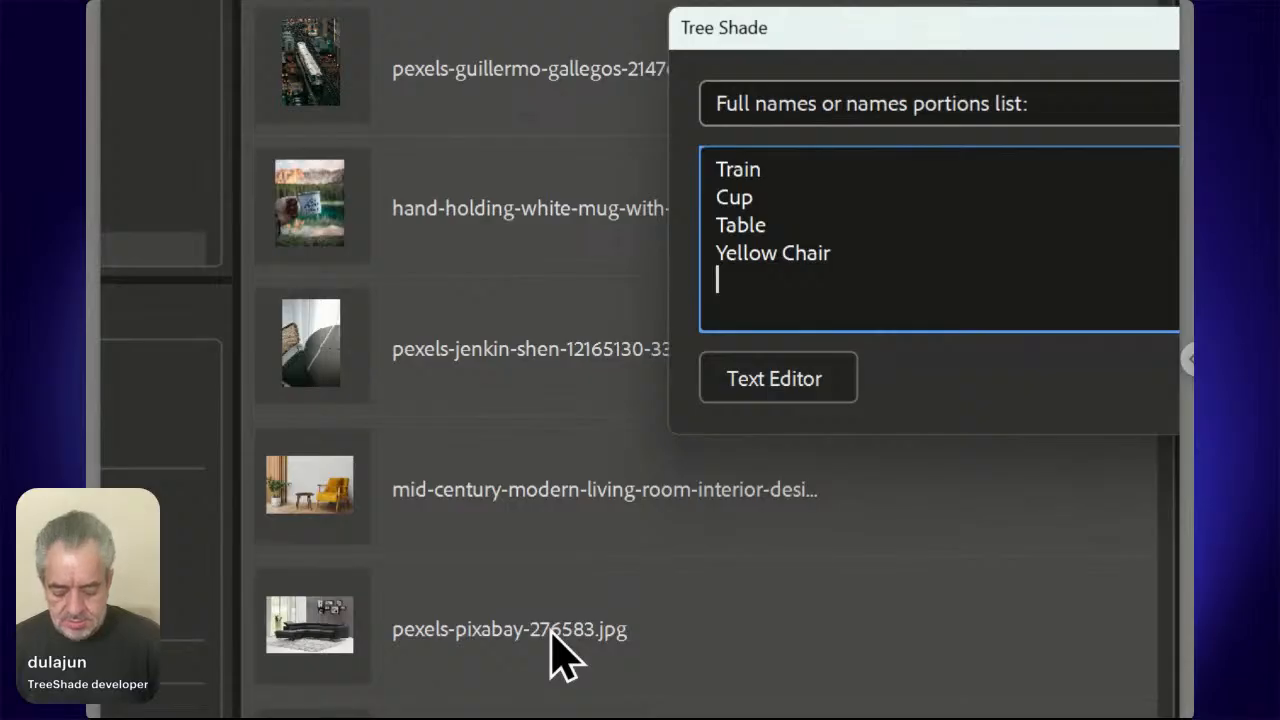
text(Sofa)
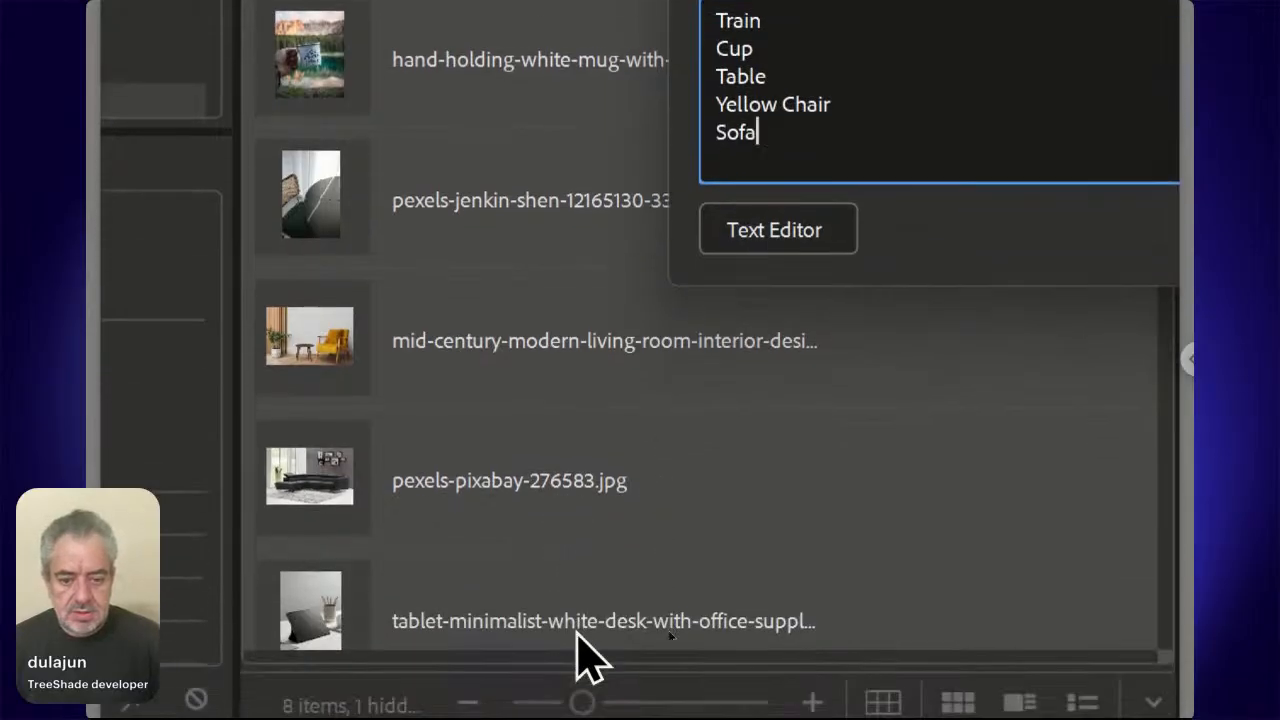
key(Return)
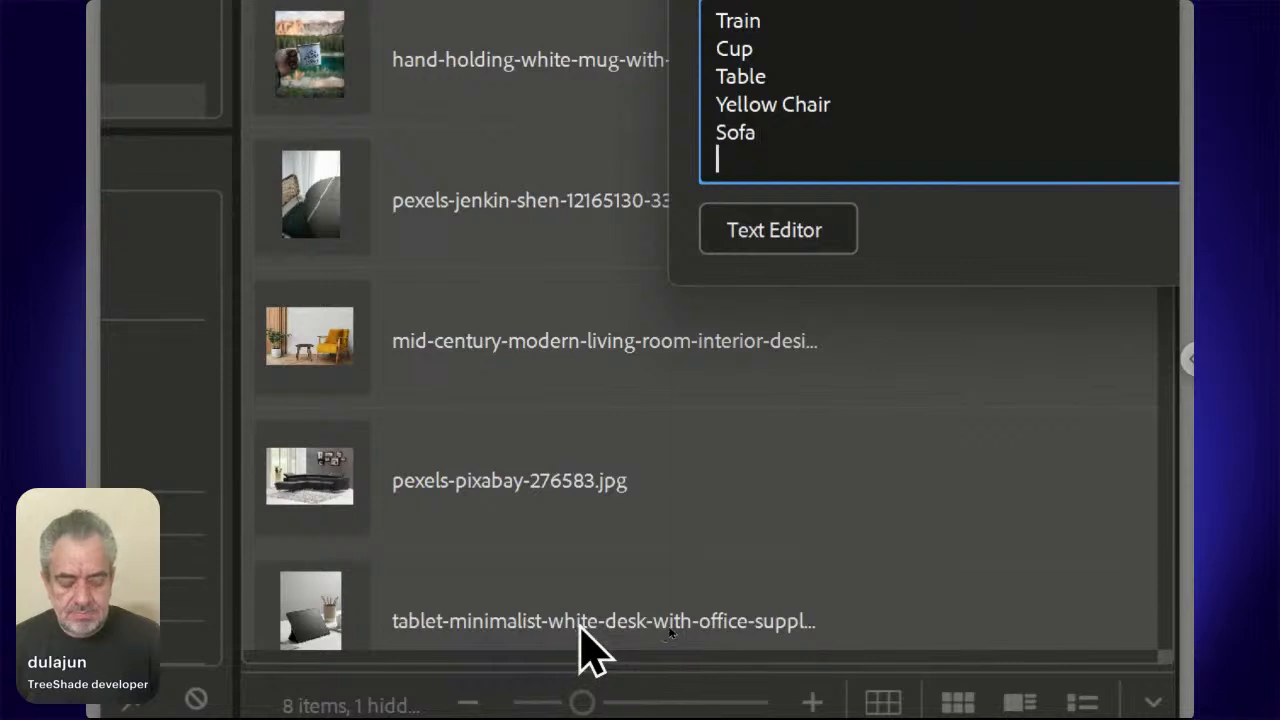
text(Tablet)
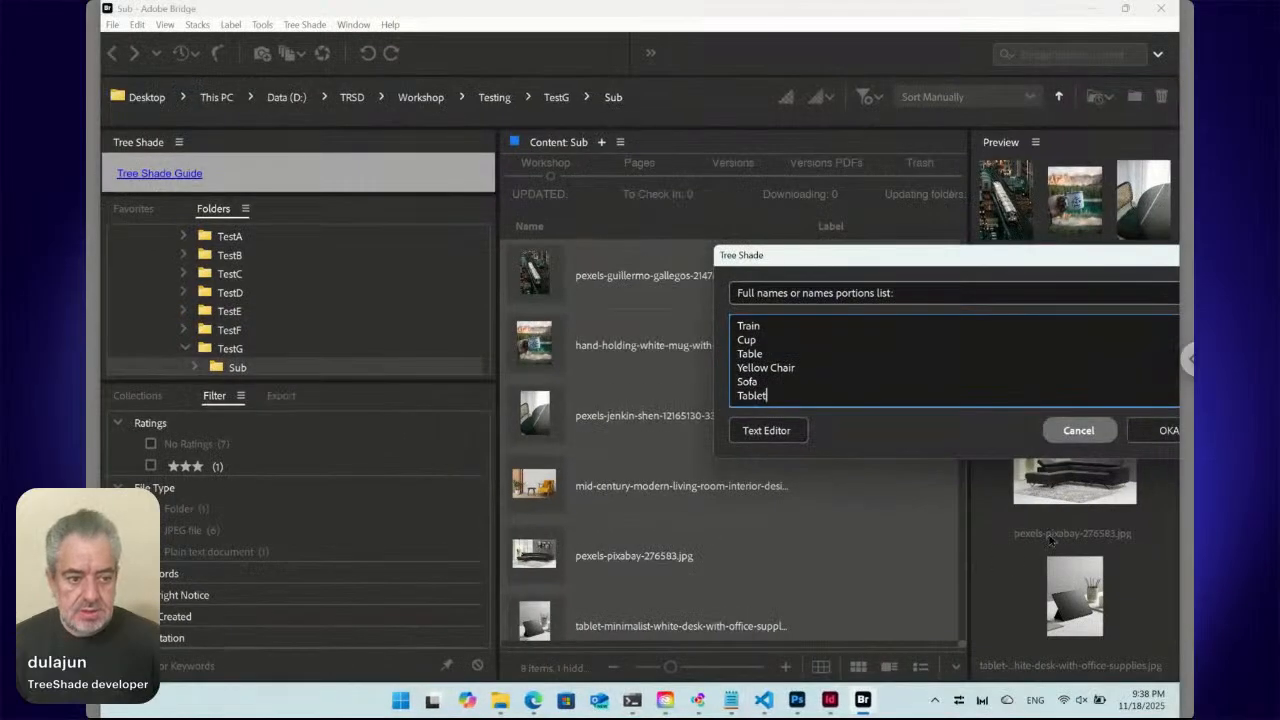
click(1160, 432)
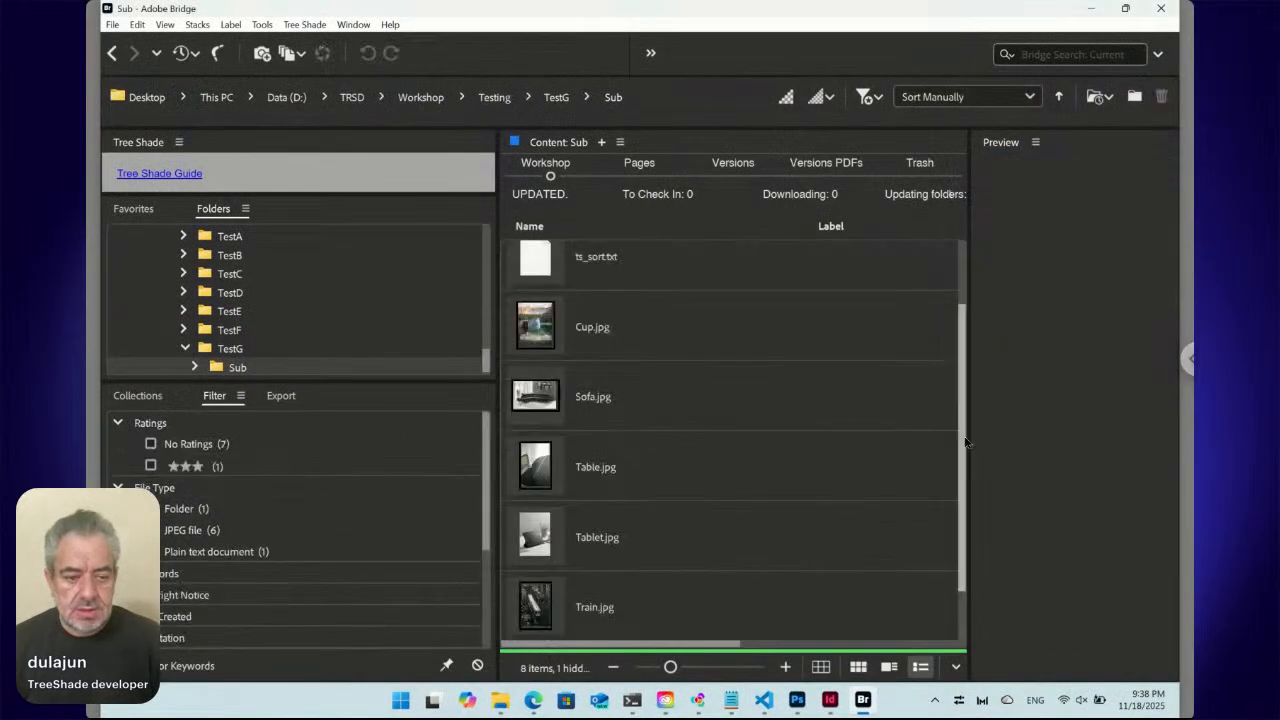
- Step through the renamed images from Cup.jpg to Yellow Chair.jpg, comparing each preview with its file name
scroll(962, 432, up, 1)
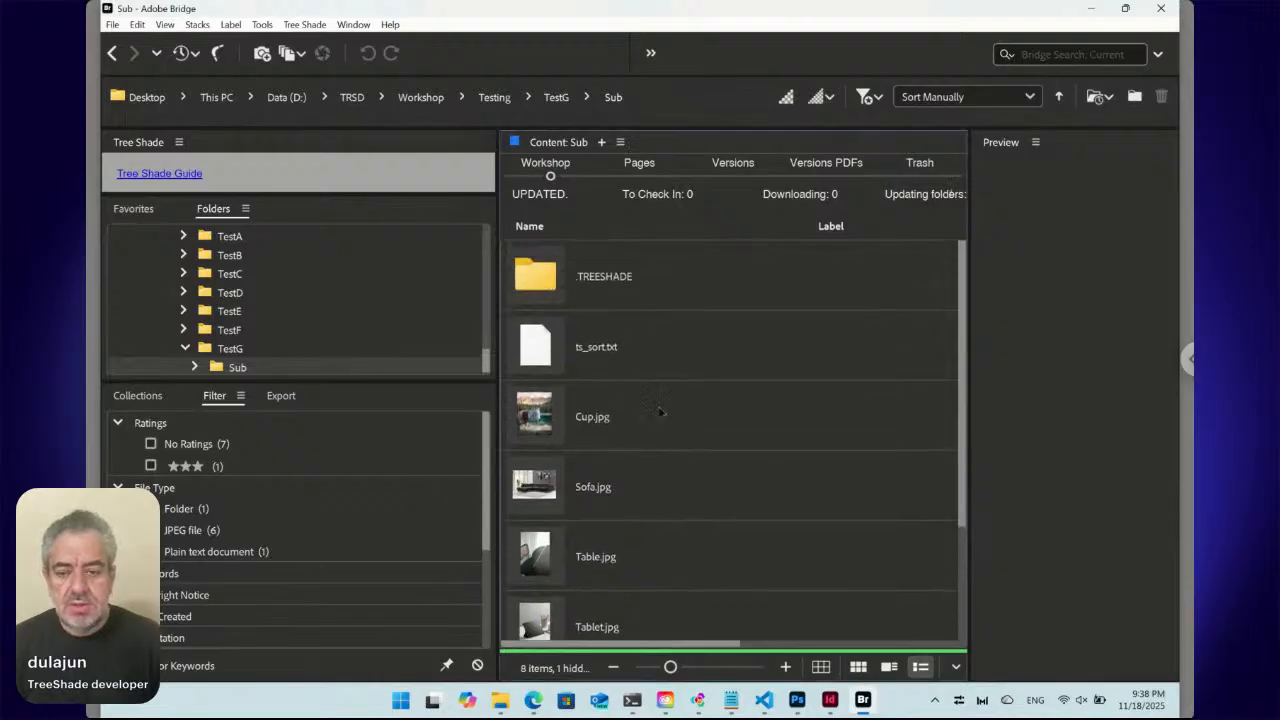
click(631, 418)
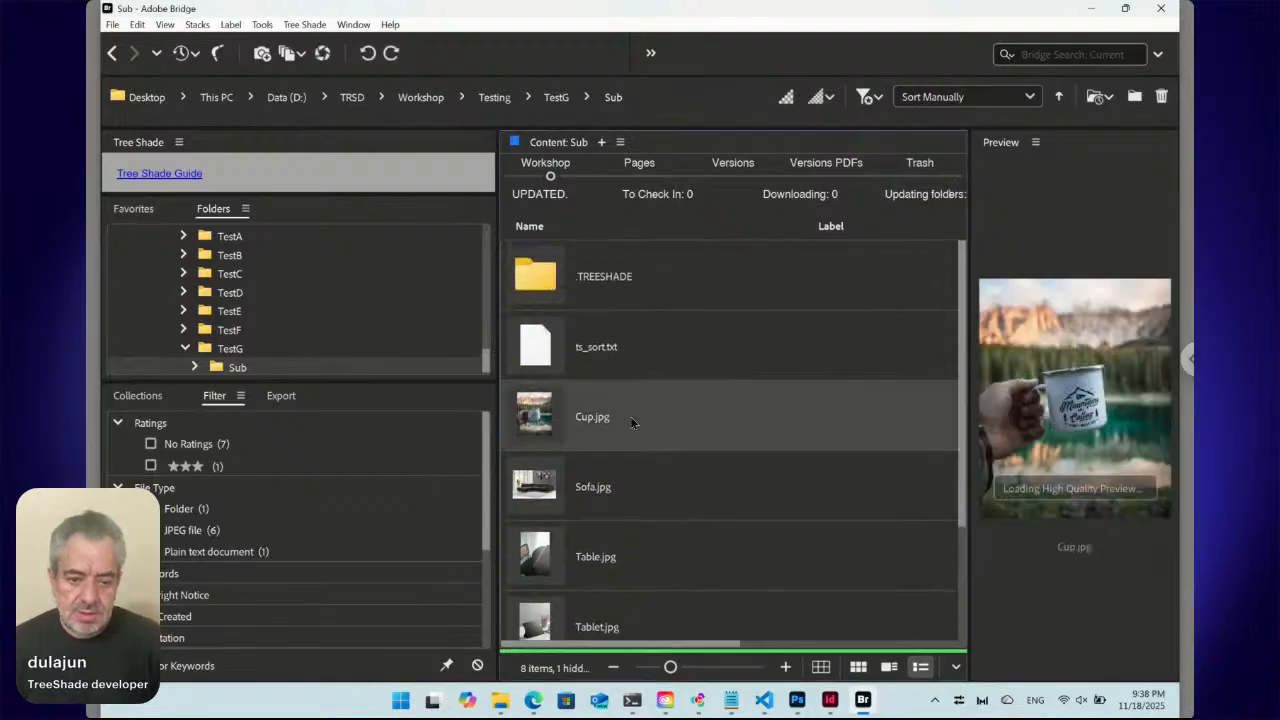
key(Down)
key(Down)
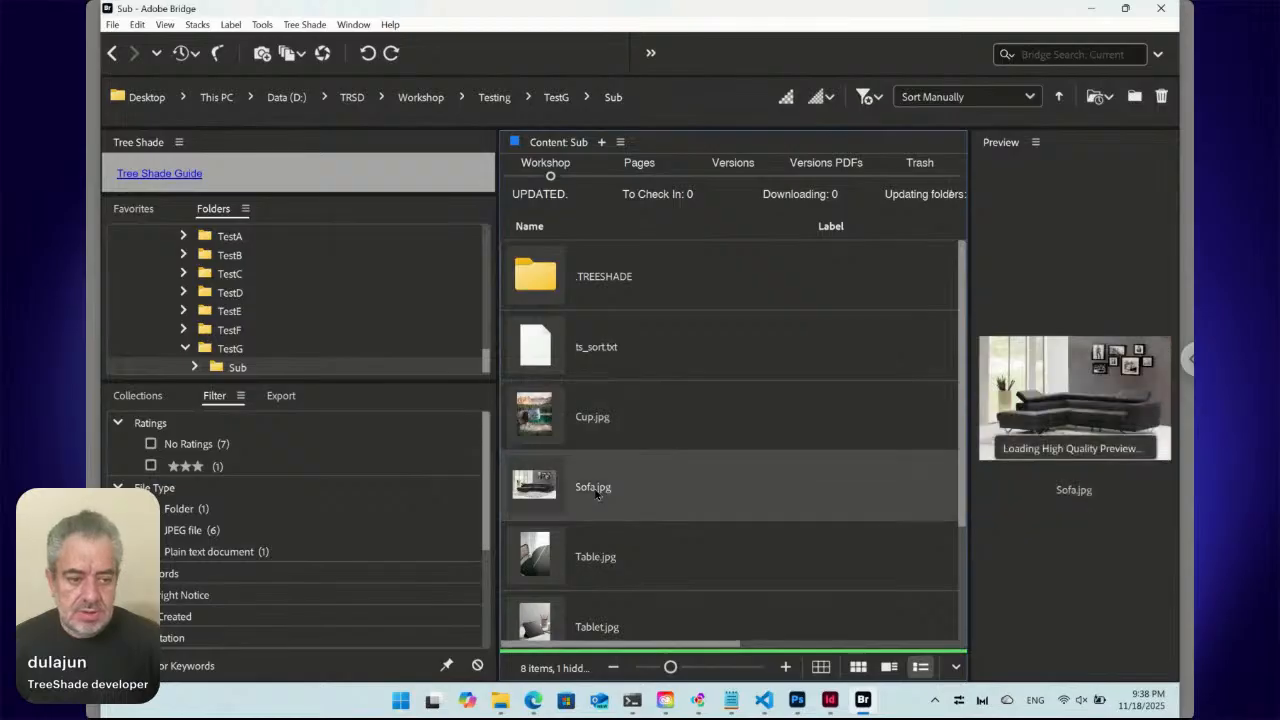
key(Down)
key(Down)
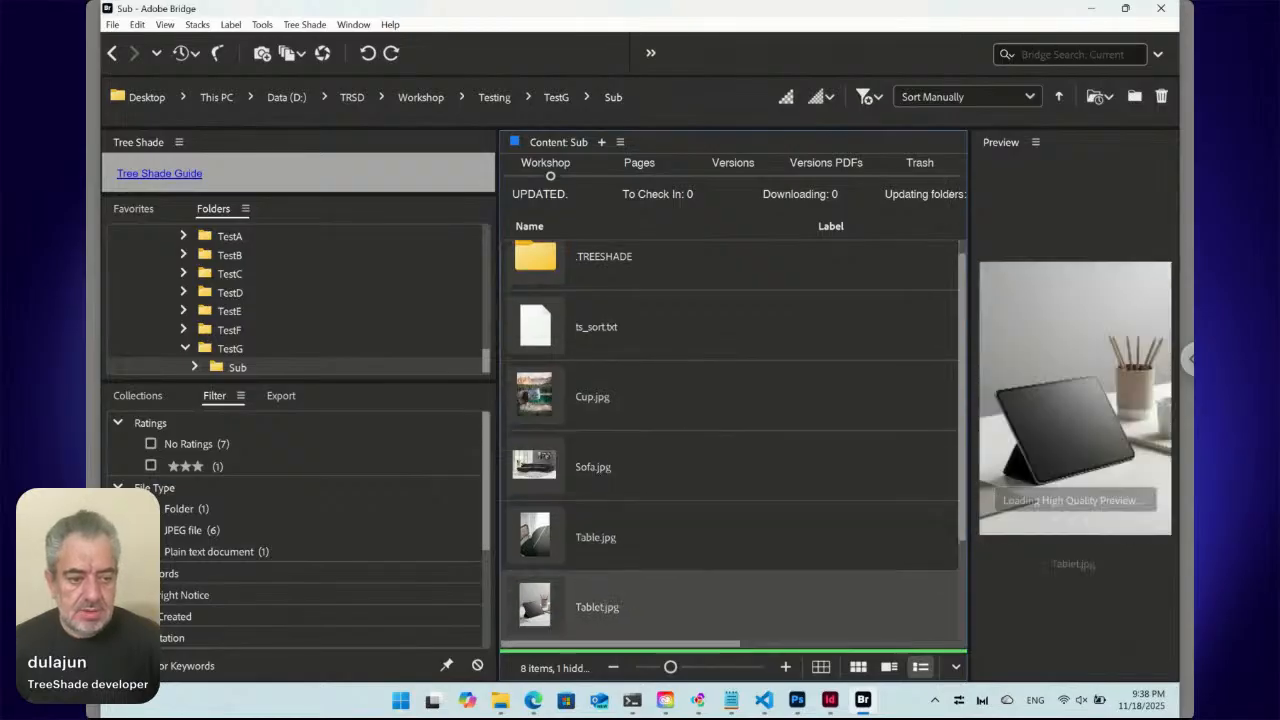
key(Down)
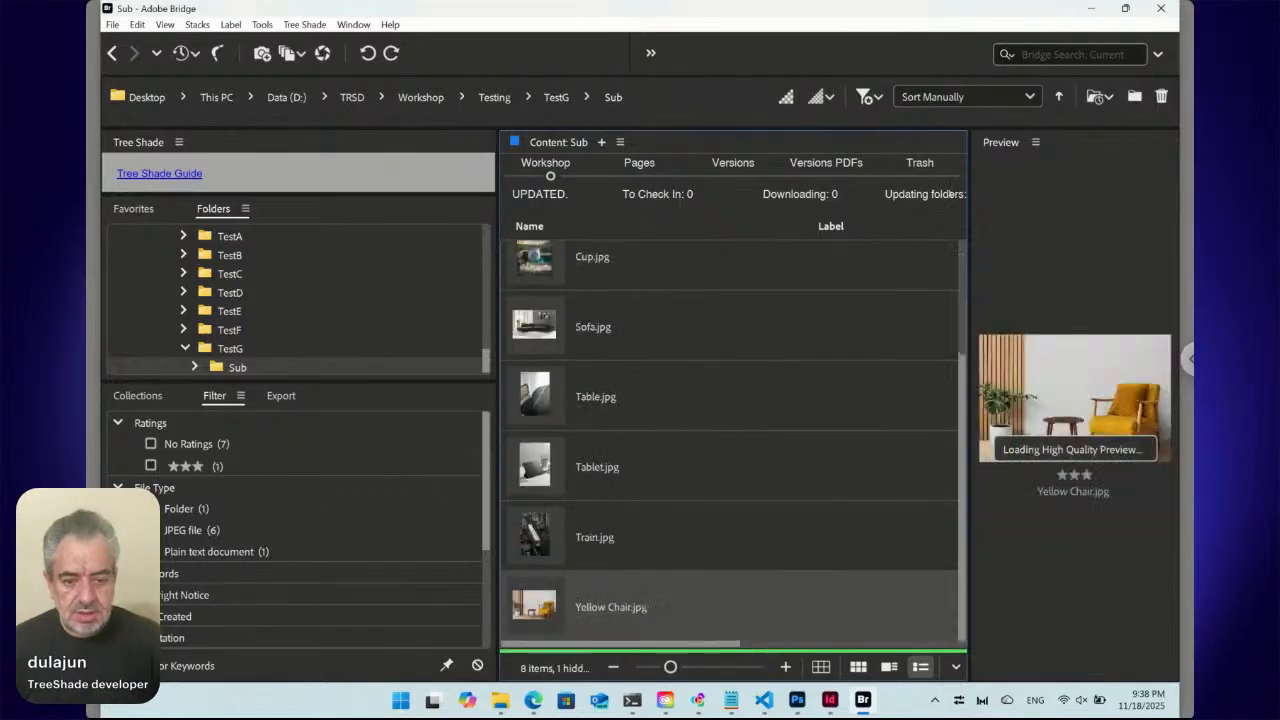